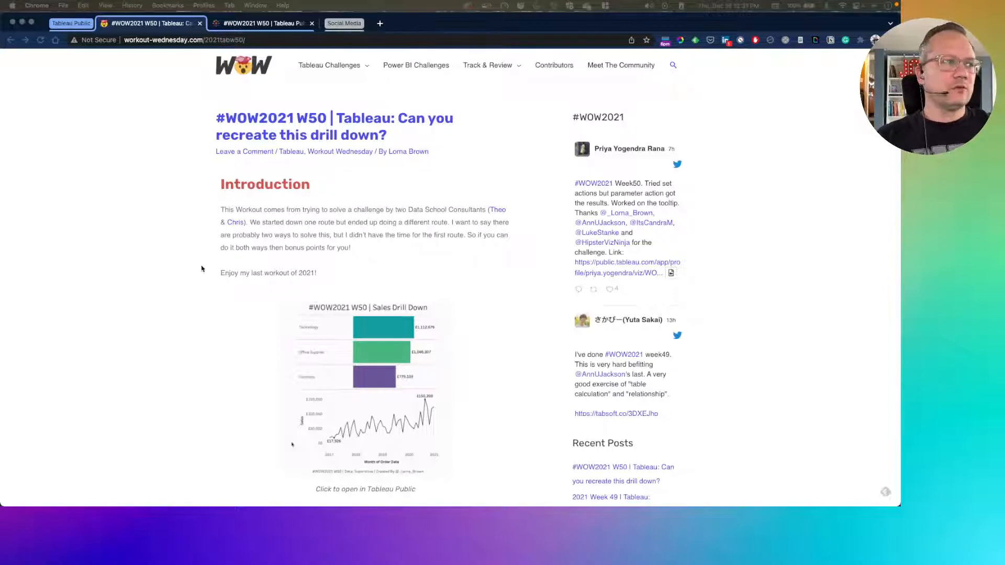
Read the introduction and requirements of the #WOW2021 W50 drill-down challenge page
scroll(128, 344, "down", 5)
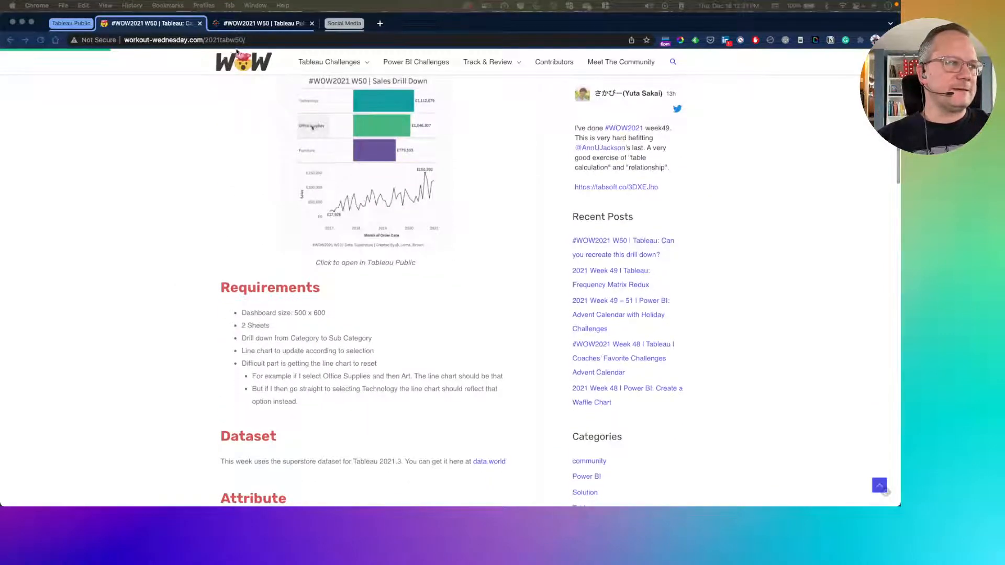
left_click(246, 40)
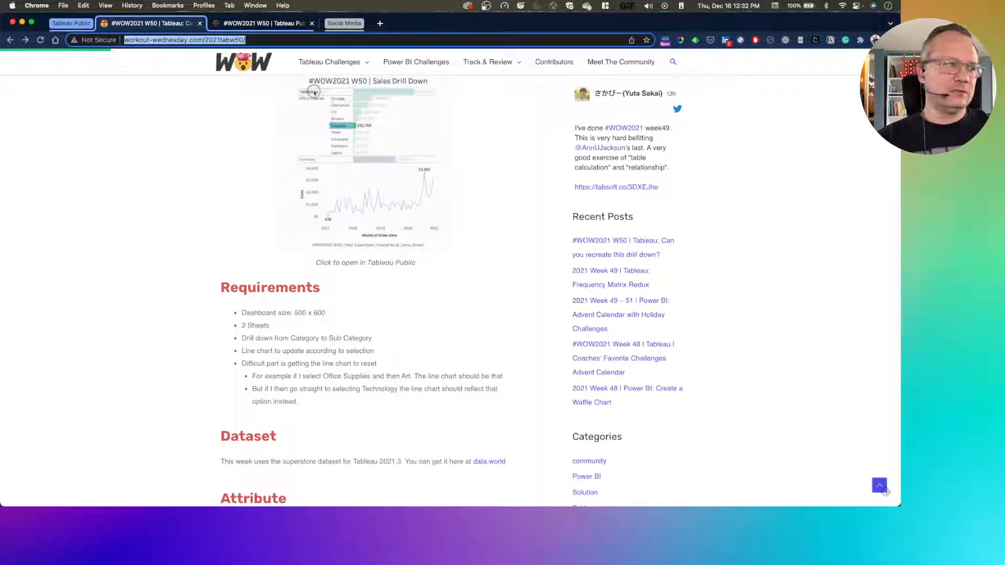
key("super+Tab")
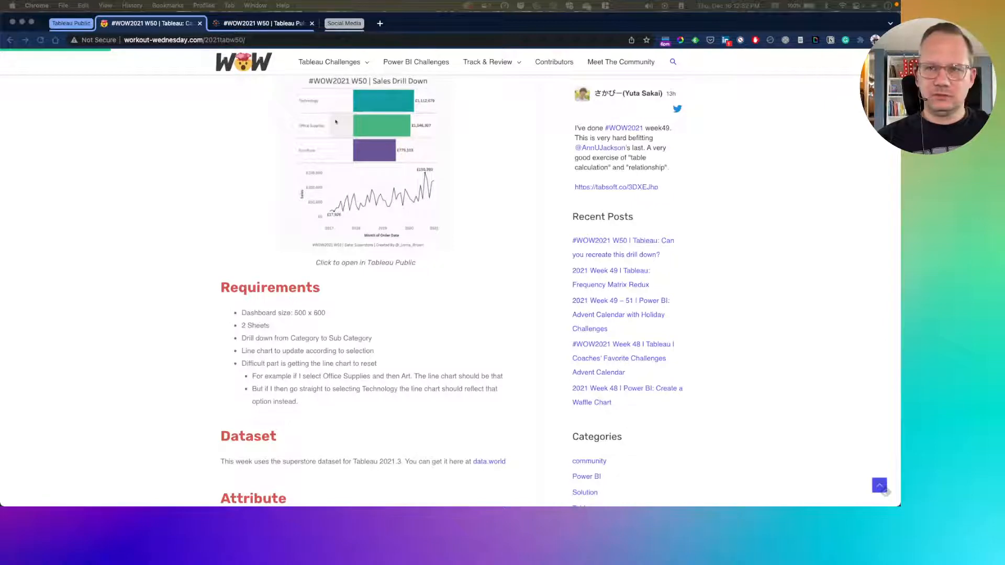
View the published Sales Drill Down dashboard and test drilling into Technology, Phones and Office Supplies, and collapsing the selection
left_click(266, 27)
left_click(265, 24)
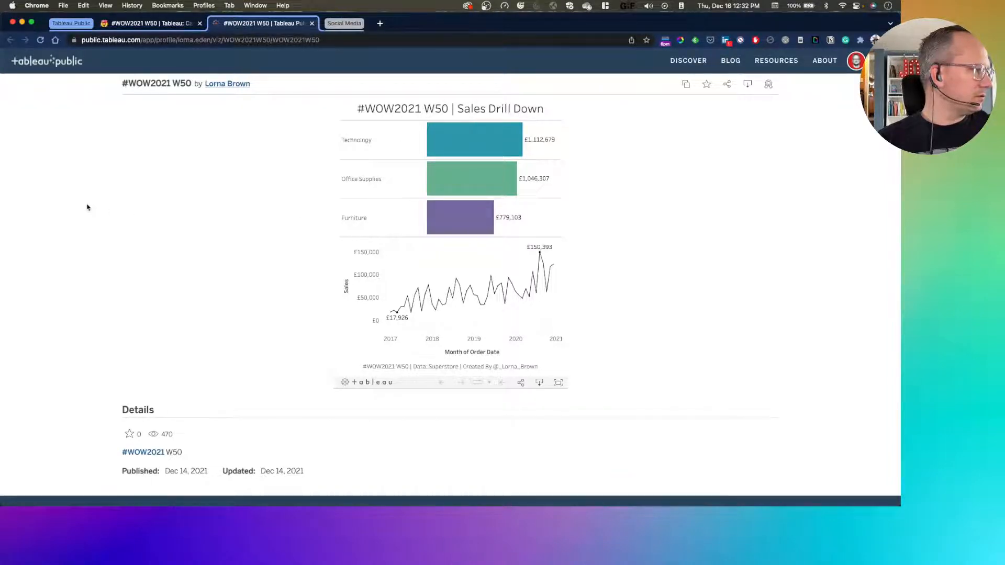
left_click(368, 183)
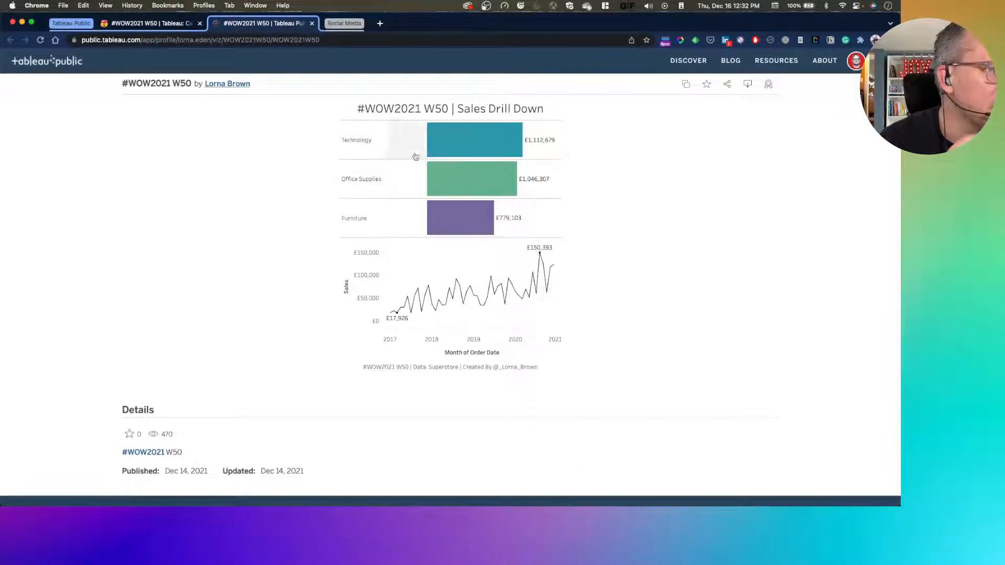
left_click(465, 145)
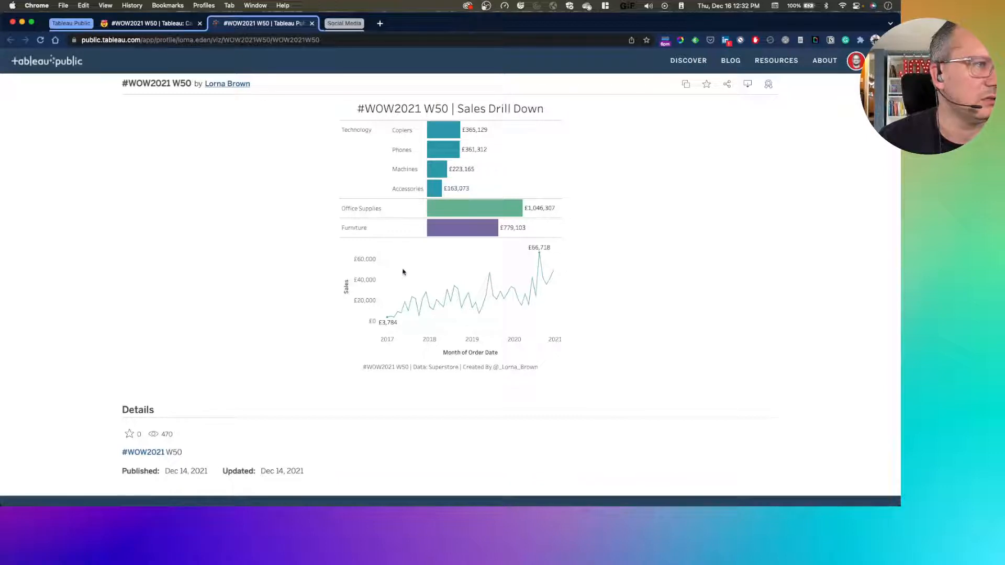
left_click(408, 152)
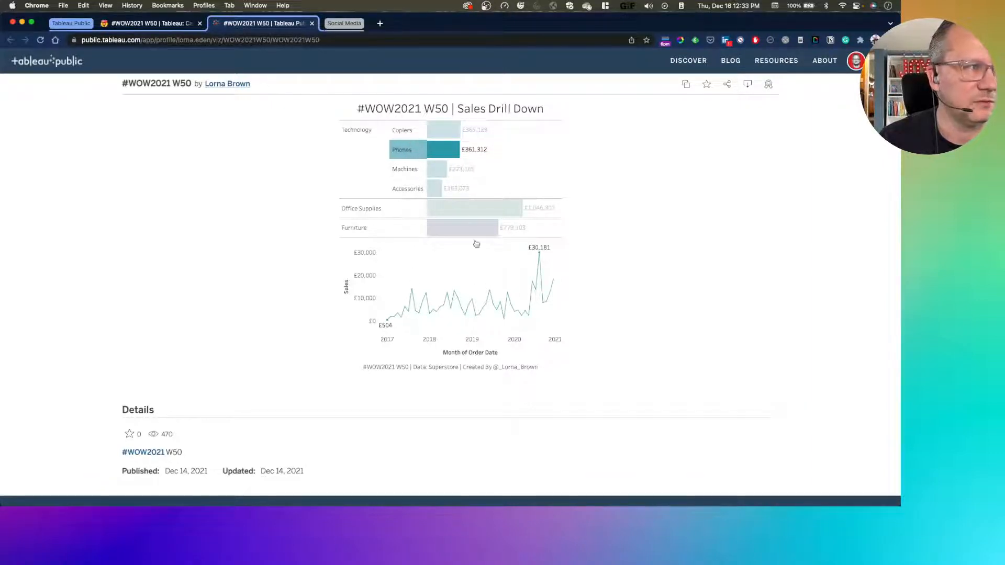
left_click(354, 209)
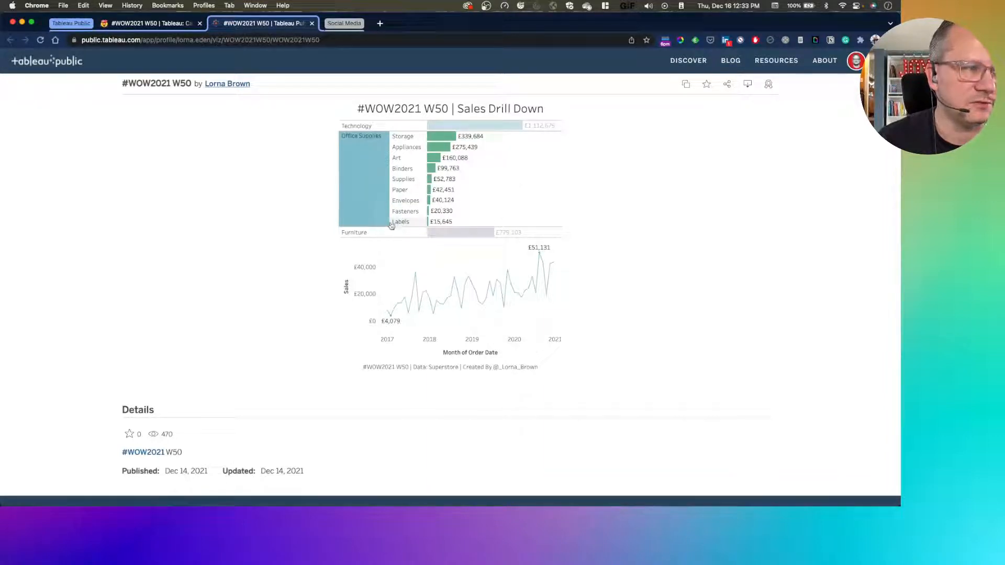
left_click(367, 189)
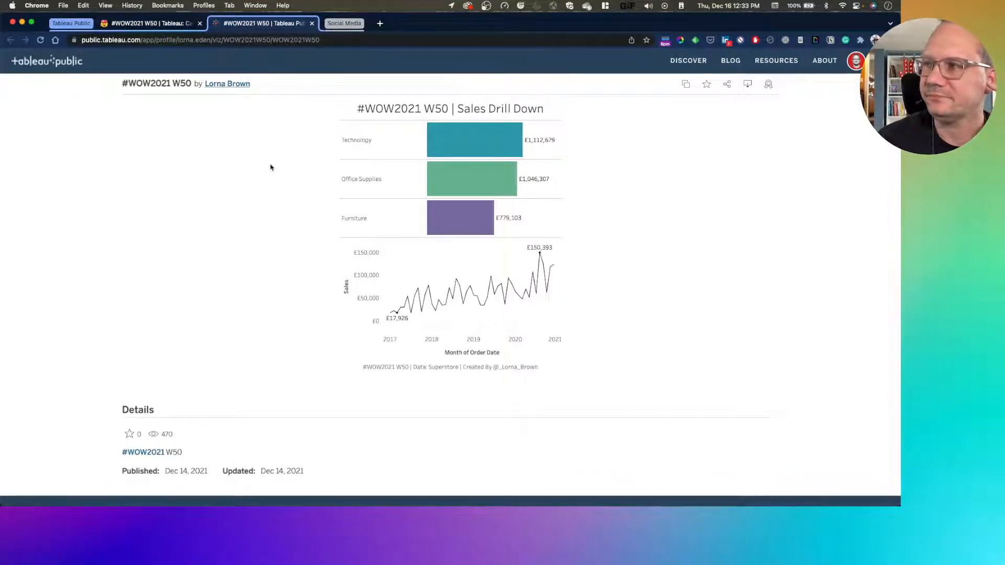
Switch to Tableau, connect to Sample - Superstore.xls from the Desktop, and add the Orders sheet to the data source
key("ctrl+Right")
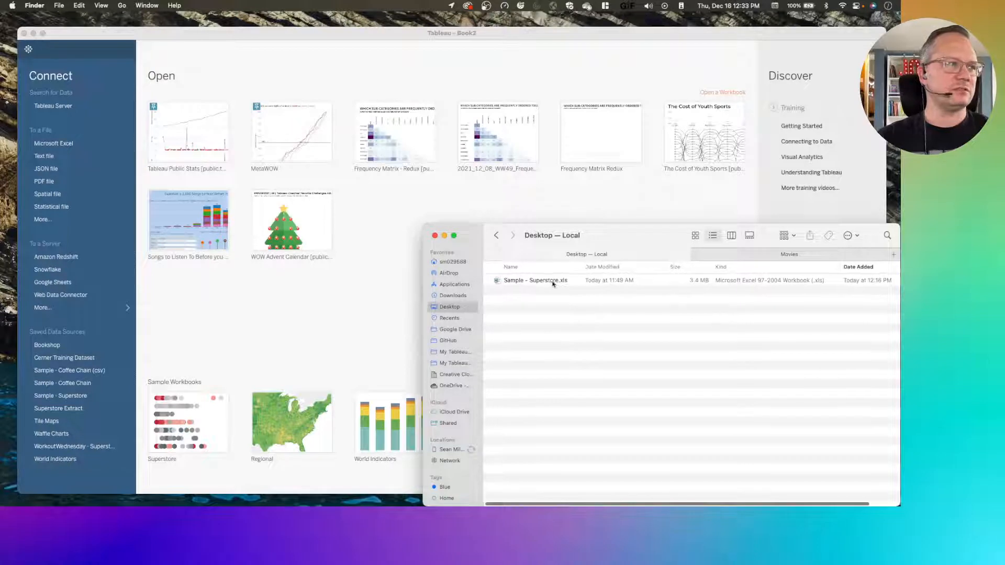
left_click_drag(553, 283, 407, 207)
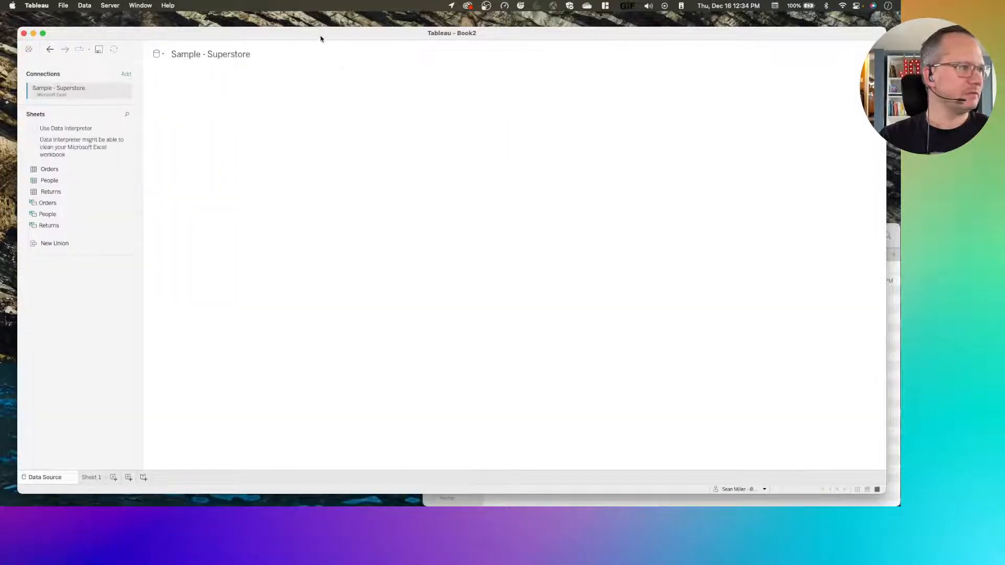
double_click(321, 33)
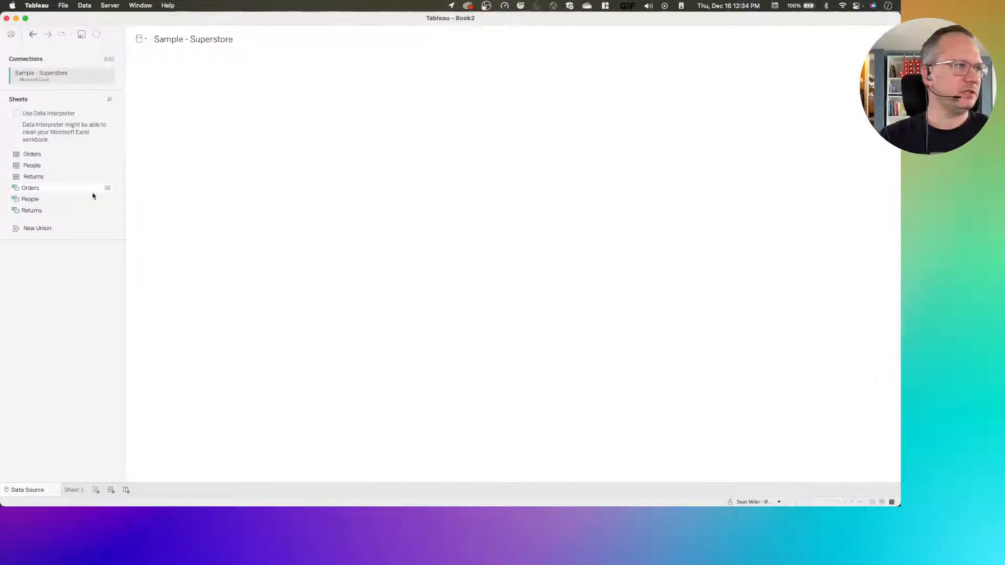
left_click_drag(42, 158, 208, 127)
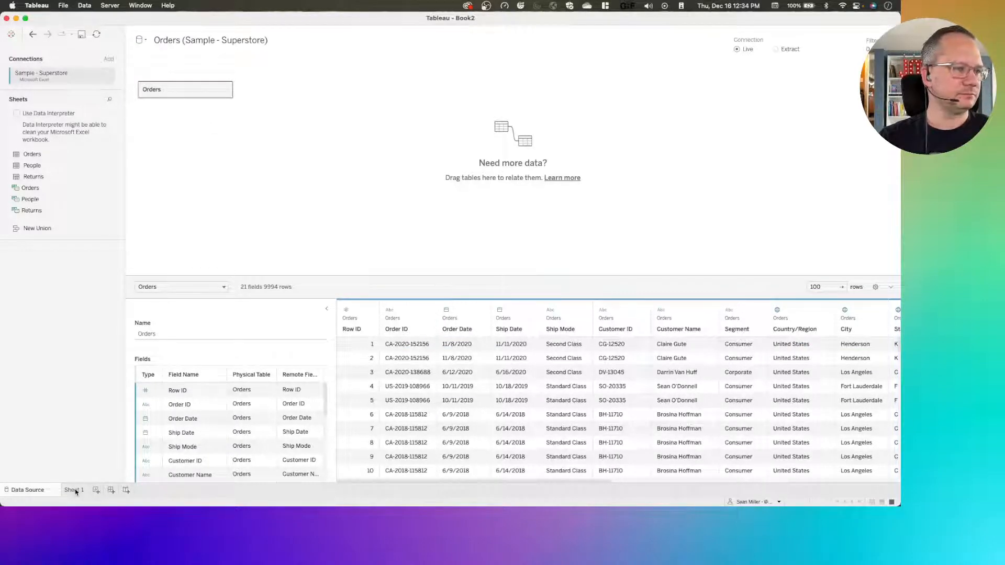
scroll(552, 417, "right", 5)
scroll(552, 417, "right", 3)
left_click_drag(452, 483, 642, 496)
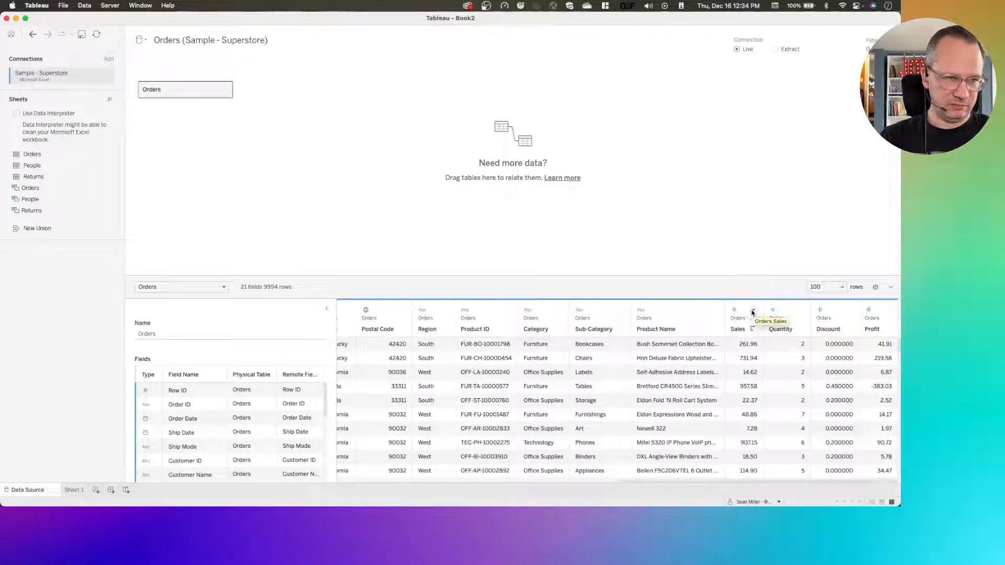
left_click(753, 311)
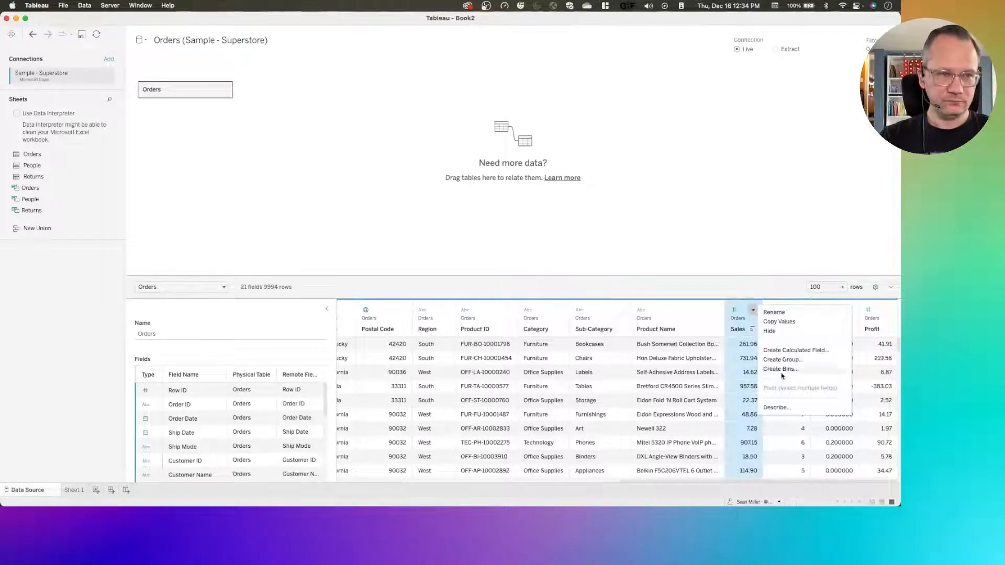
left_click(744, 305)
In Sheet 1, set the Sales field's default number format to Currency (Custom) with 0 decimal places and the prefix £
left_click(72, 490)
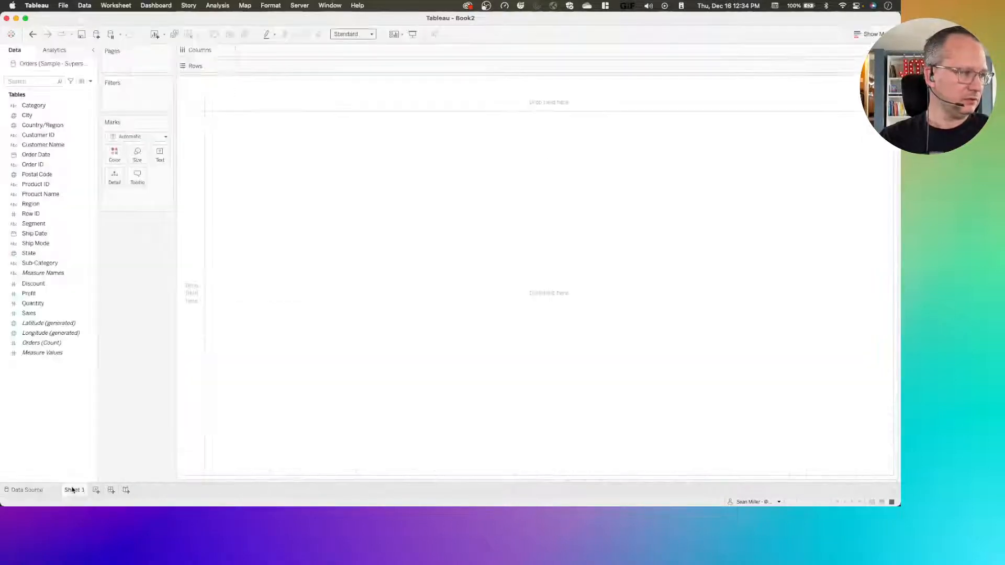
right_click(33, 312)
mouse_move(82, 423)
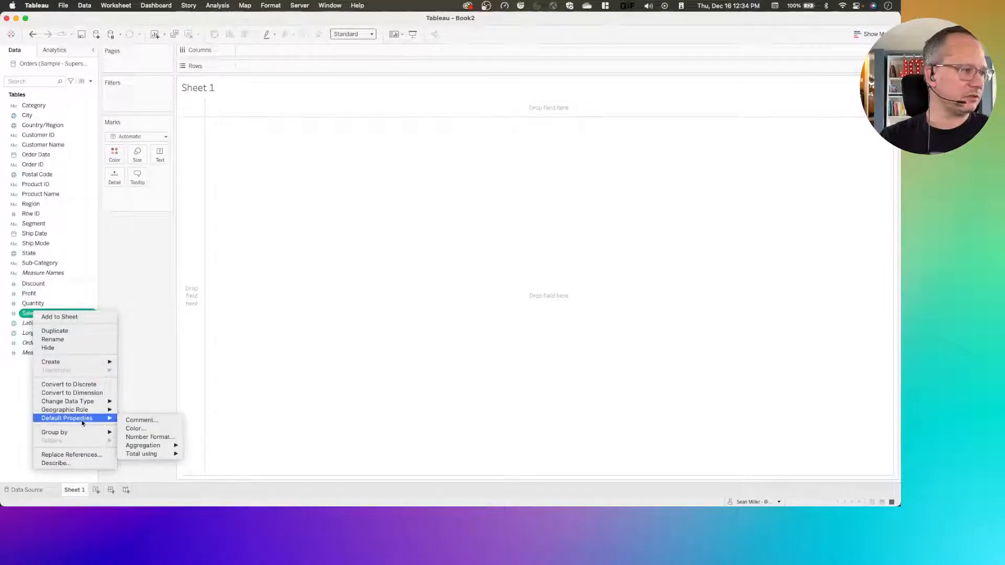
mouse_move(143, 443)
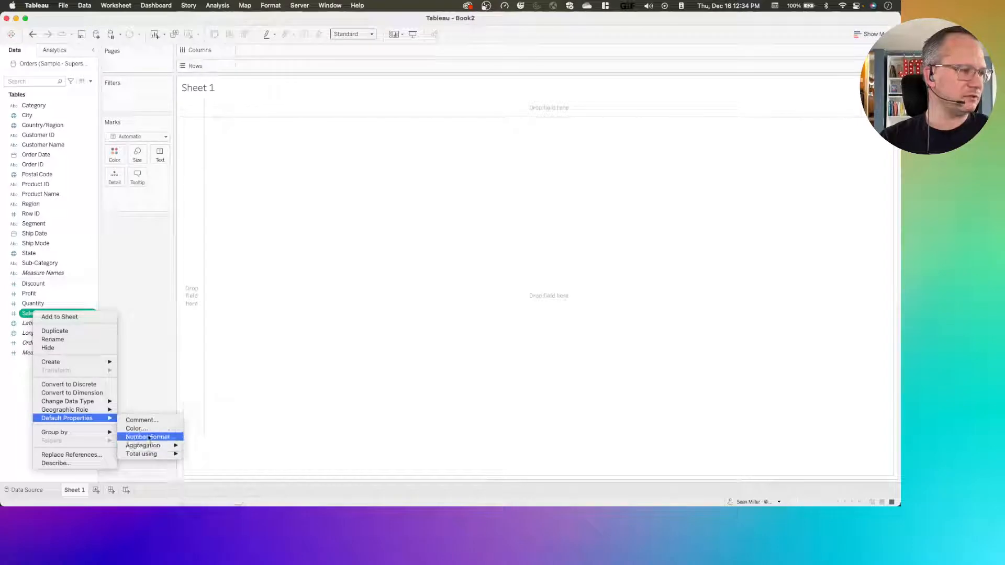
left_click(148, 438)
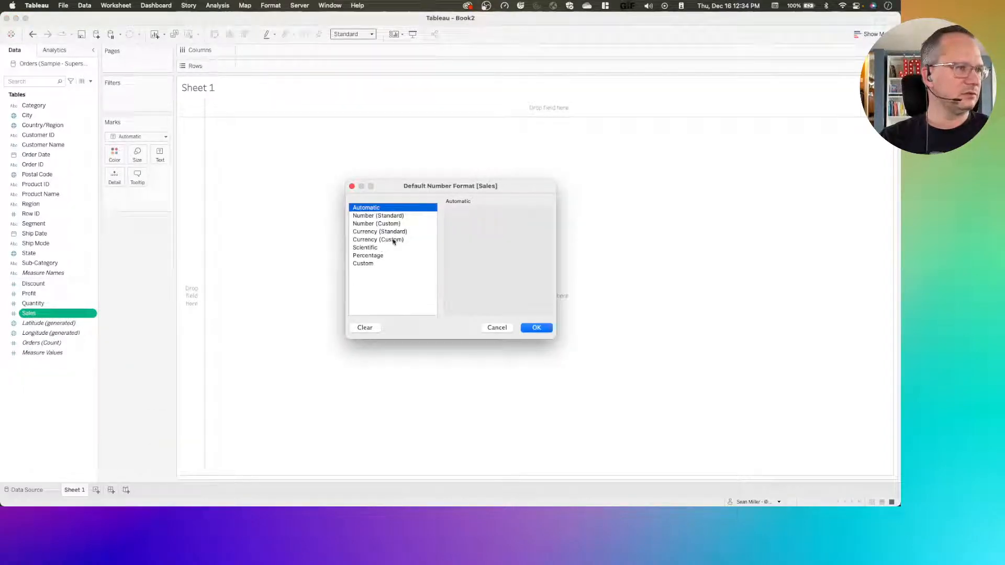
left_click(394, 241)
left_click(474, 226)
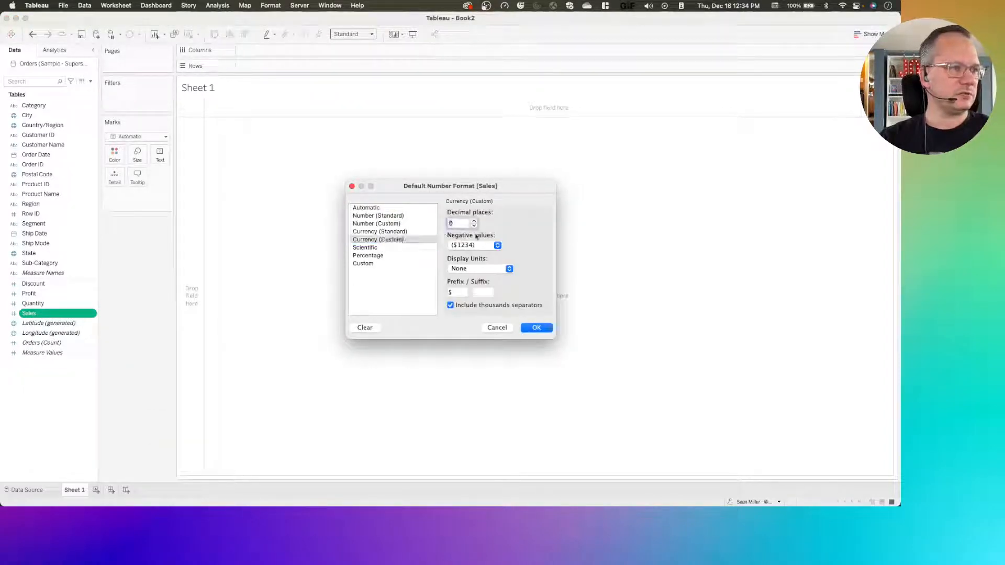
left_click(459, 293)
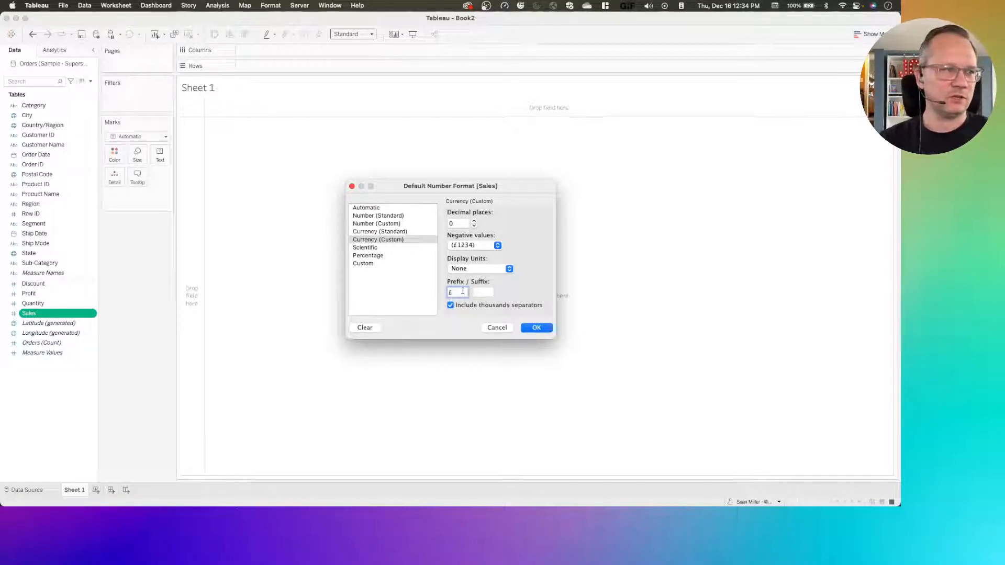
left_click(538, 329)
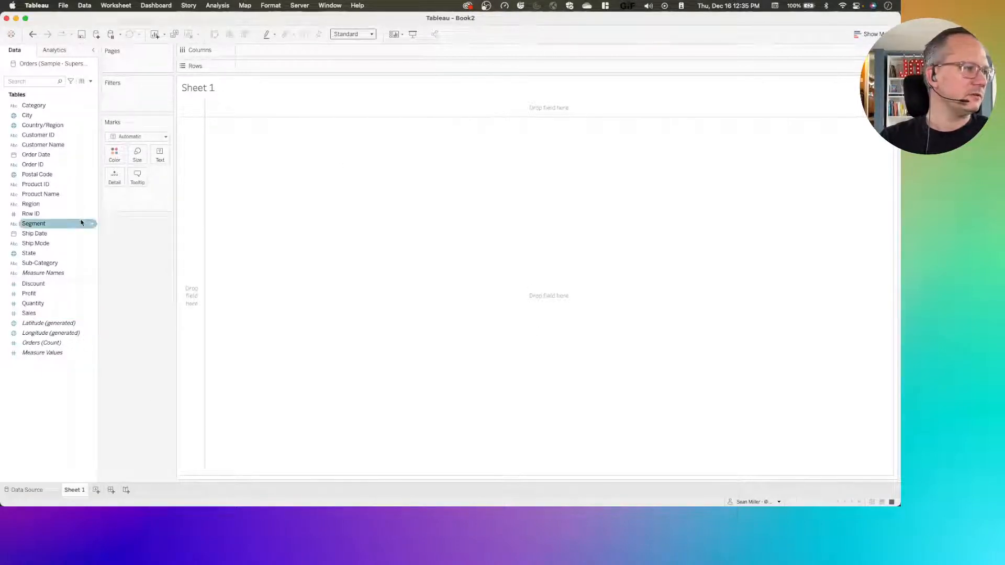
Rename Sheet 1 as Bars and add a second worksheet named Line
double_click(75, 490)
type("Bar")
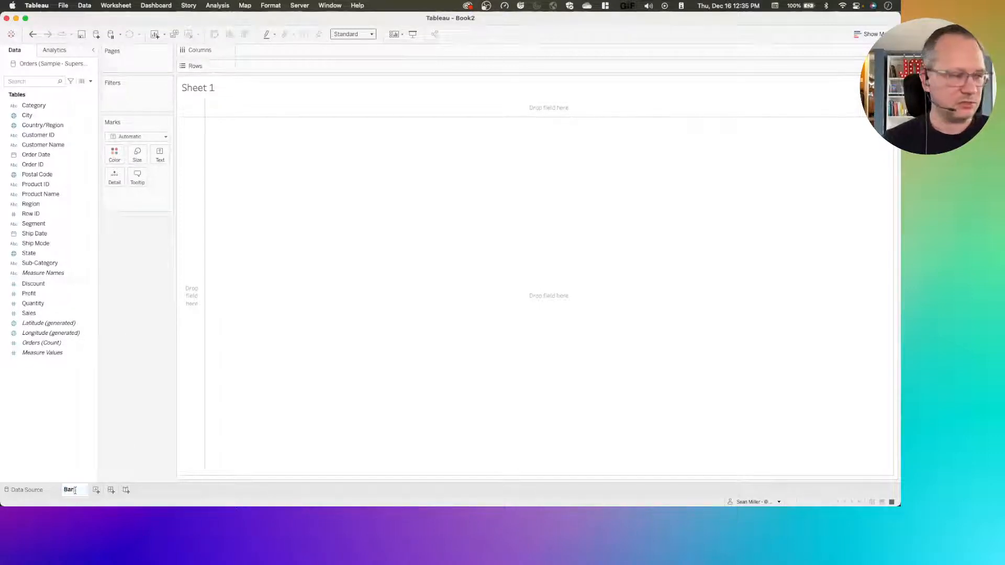
type("s")
key("Return")
left_click(87, 490)
double_click(87, 491)
type("L")
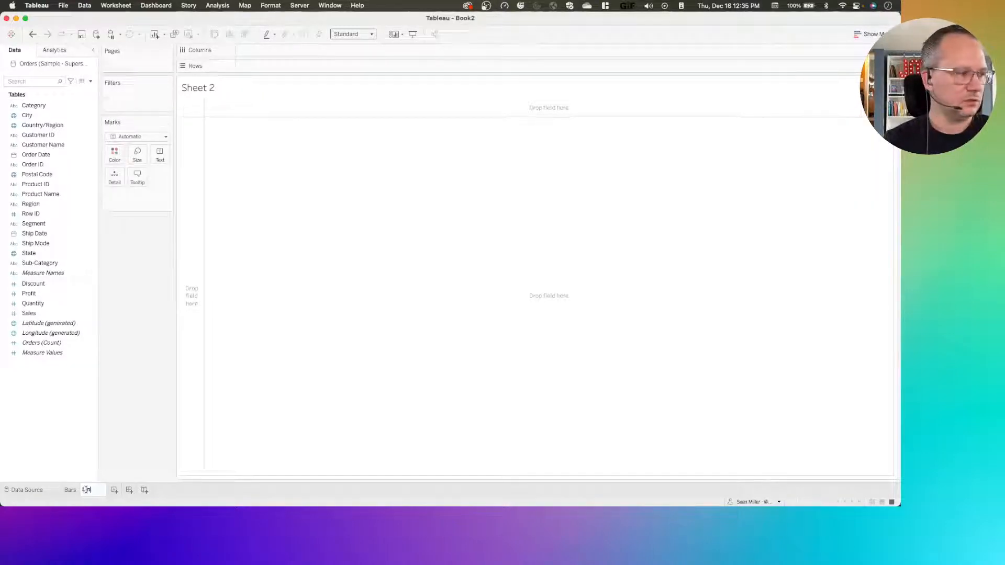
type("ine")
key("Return")
In the Bars sheet, build a horizontal bar chart of Sales by Category, sorted in descending order
left_click(70, 489)
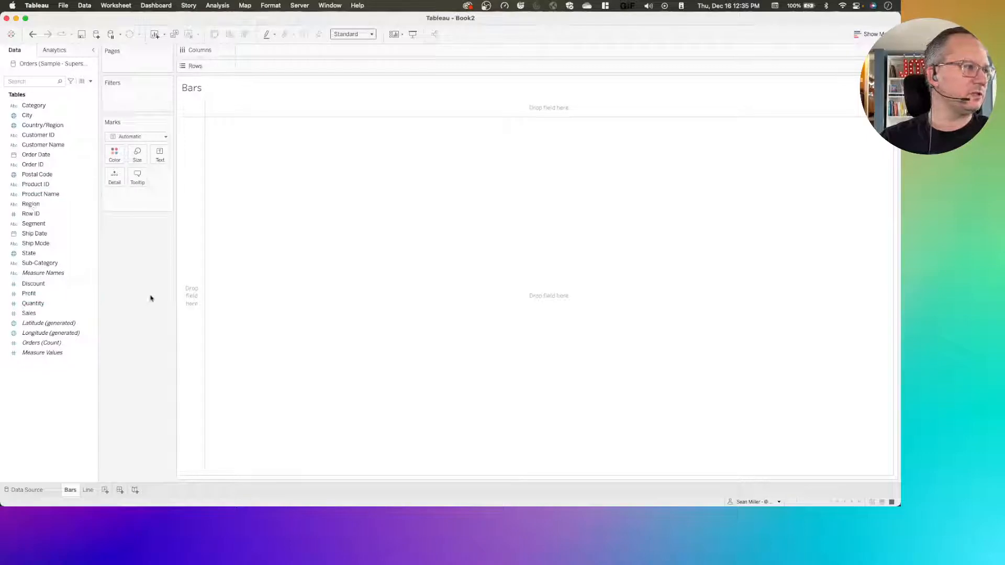
left_click_drag(46, 106, 271, 69)
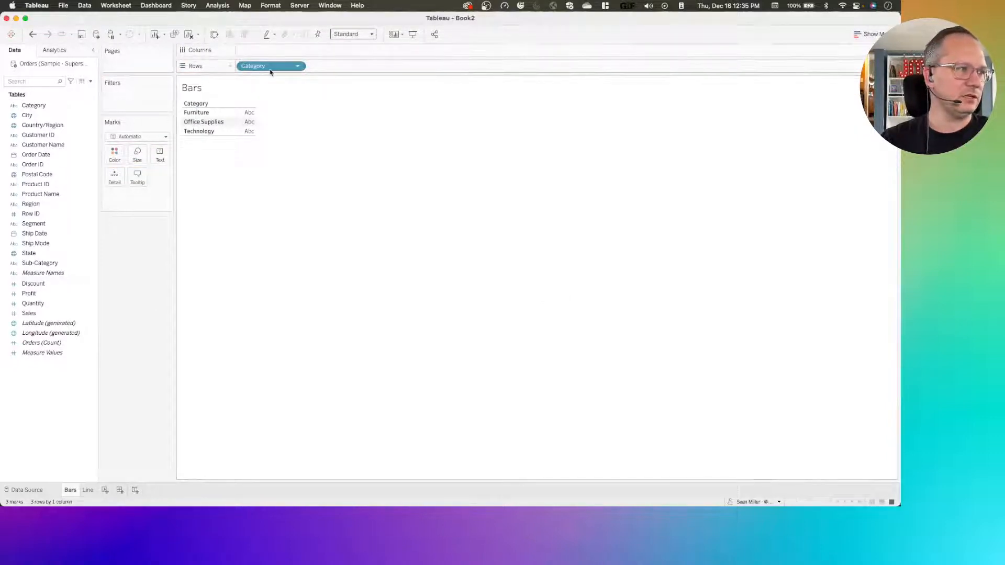
mouse_move(46, 316)
left_mouse_down()
mouse_move(215, 136)
mouse_move(261, 51)
left_mouse_up()
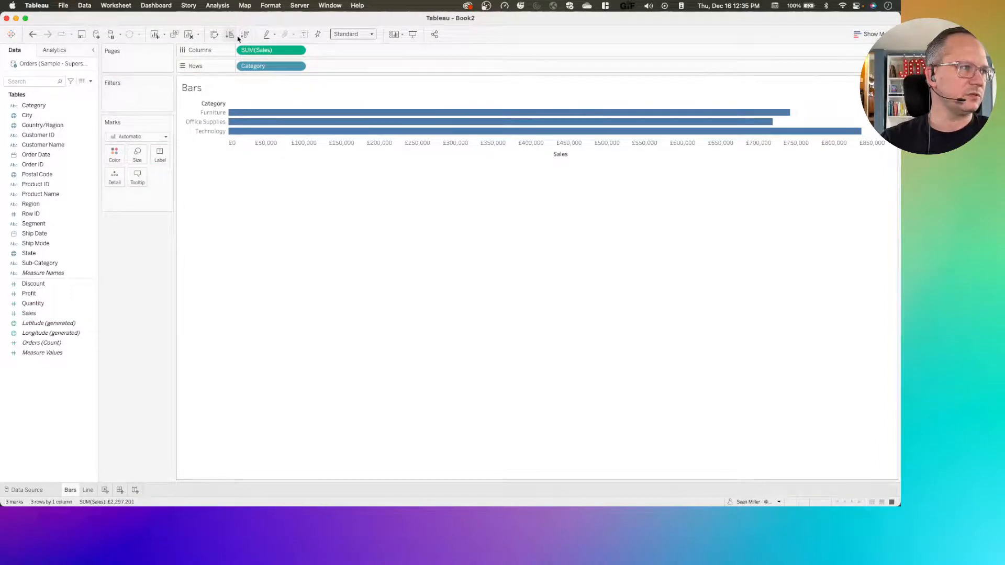
left_click(244, 34)
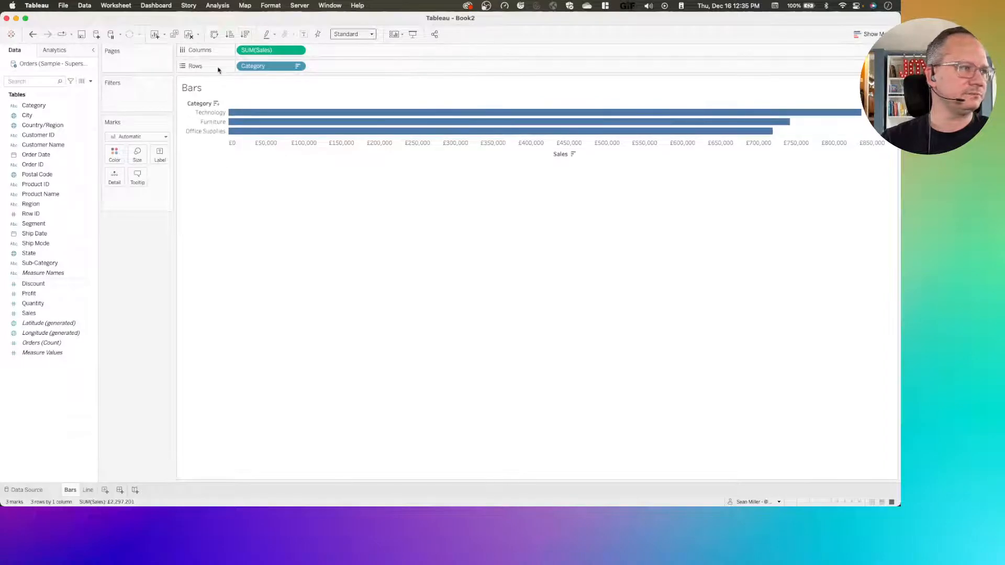
Hide the Sales axis header and show mark labels on the category bars
left_click(298, 51)
left_click(323, 335)
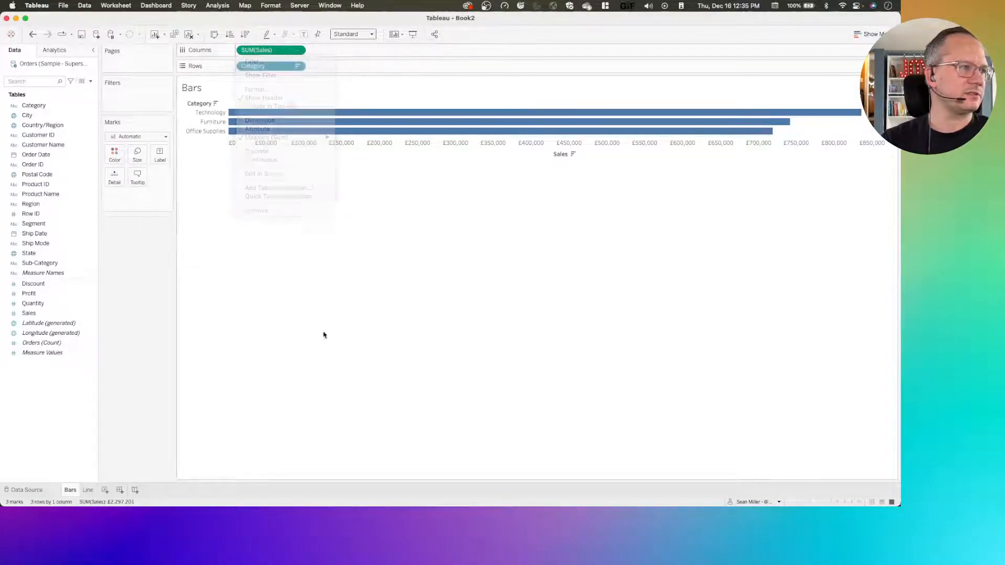
key("ctrl+Left")
key("ctrl+Right")
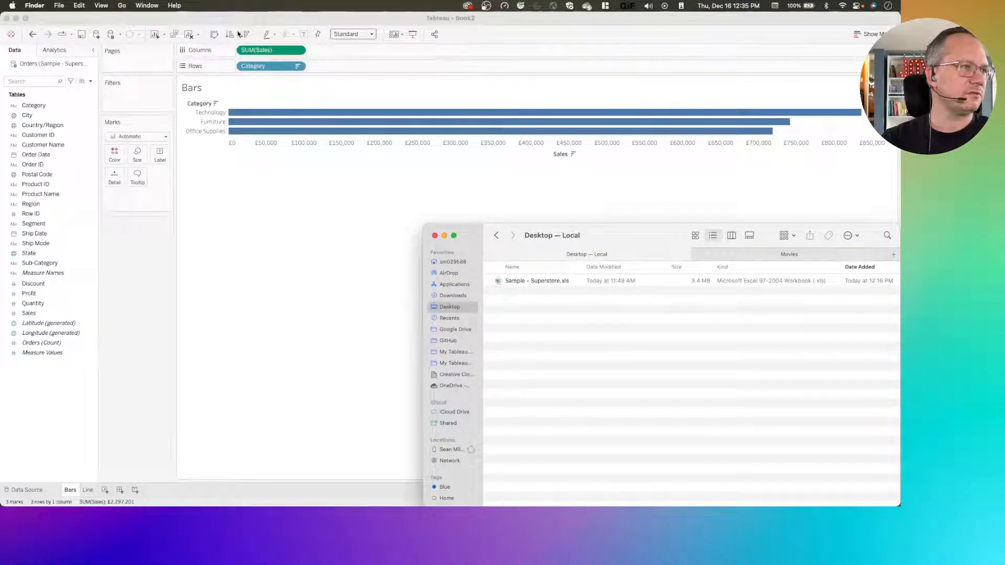
left_click(303, 60)
left_click(297, 50)
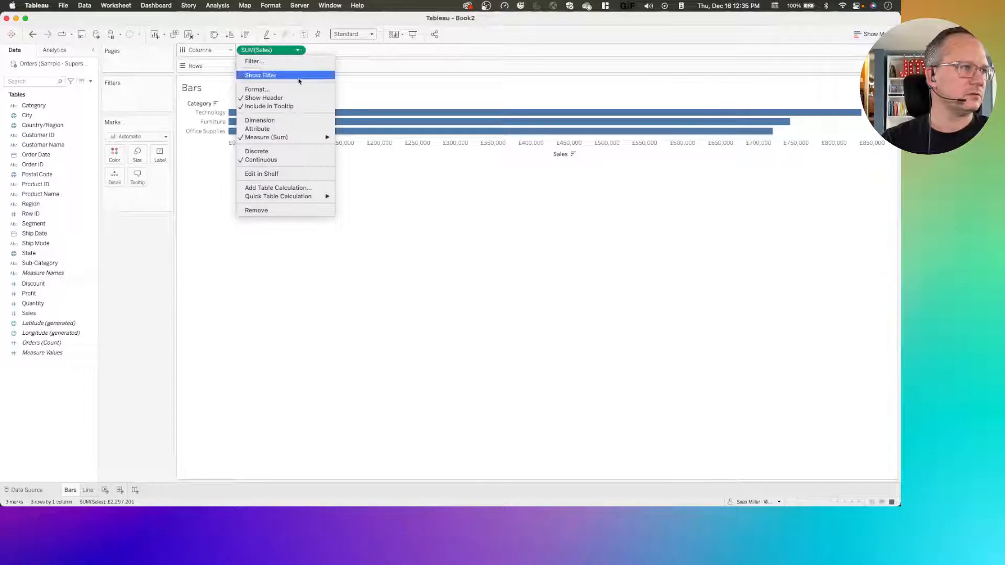
left_click(280, 98)
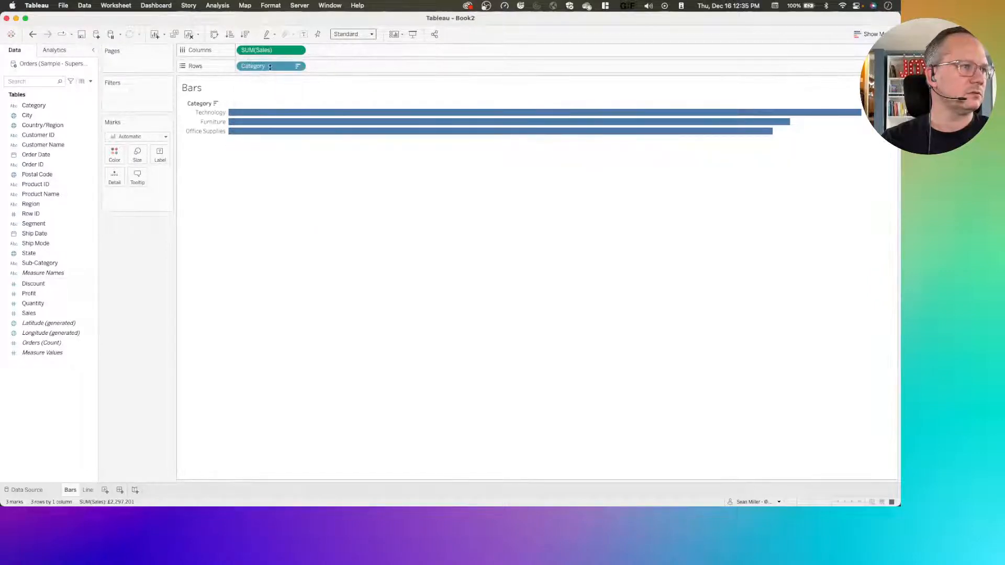
left_click(304, 35)
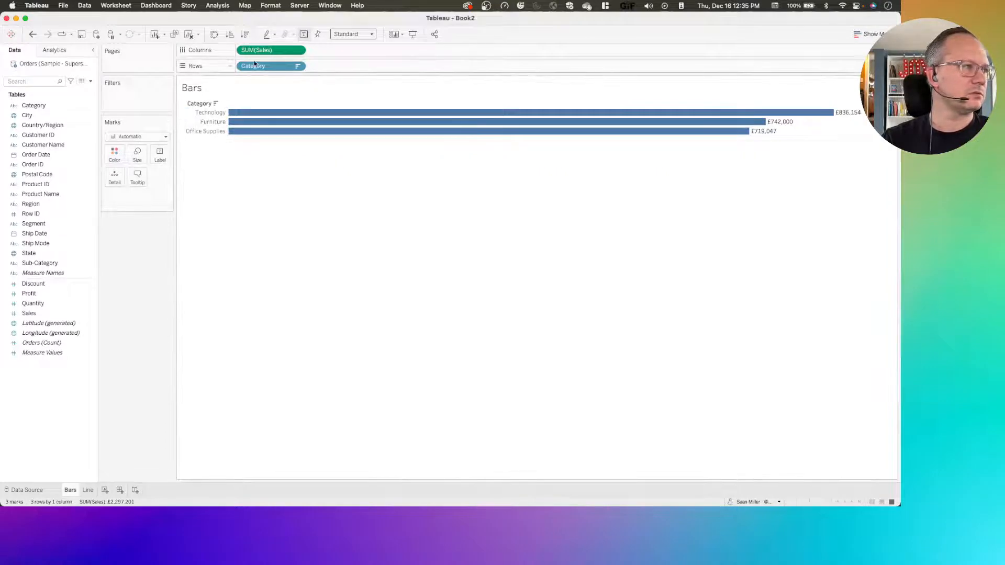
Color the bars by Category and assign the Nuriel Stone palette to the three categories
left_click_drag(34, 105, 111, 154)
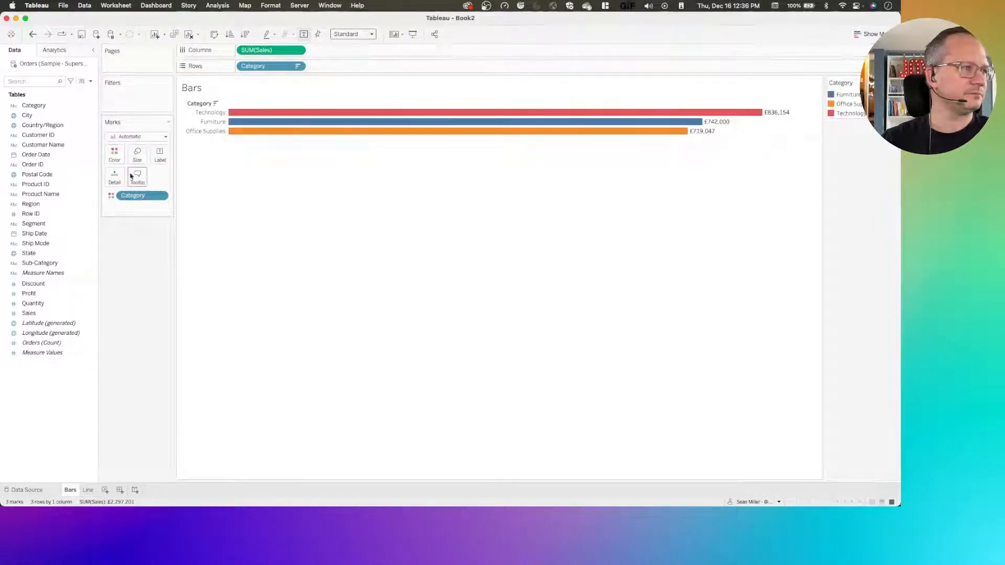
left_click(115, 157)
left_click(152, 186)
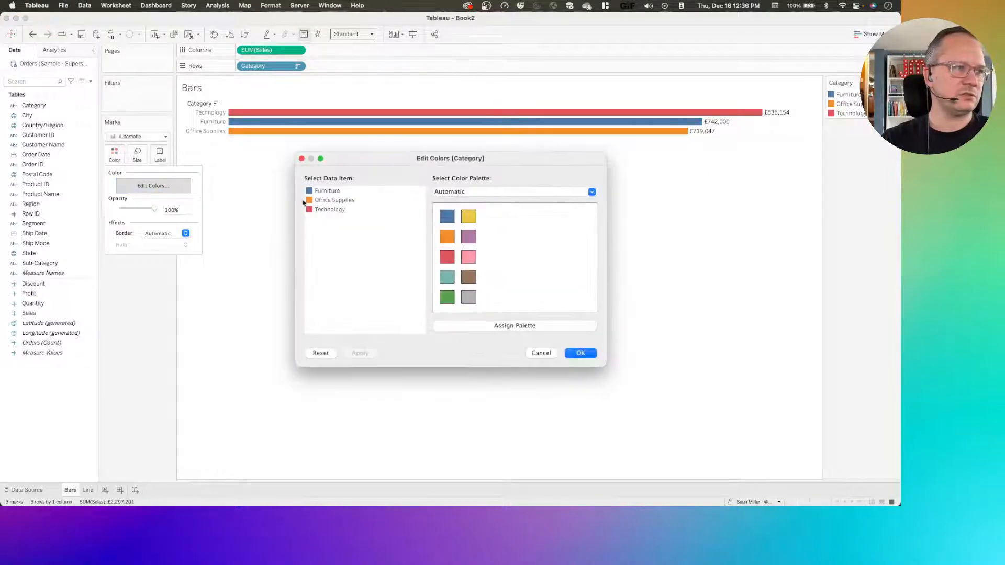
left_click(498, 192)
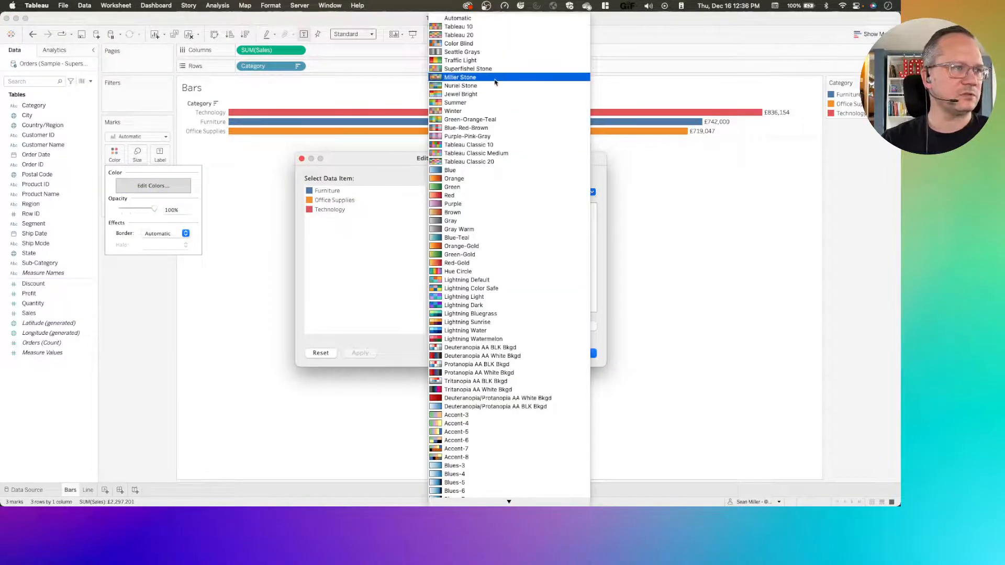
left_click(491, 86)
left_click(482, 325)
left_click(366, 354)
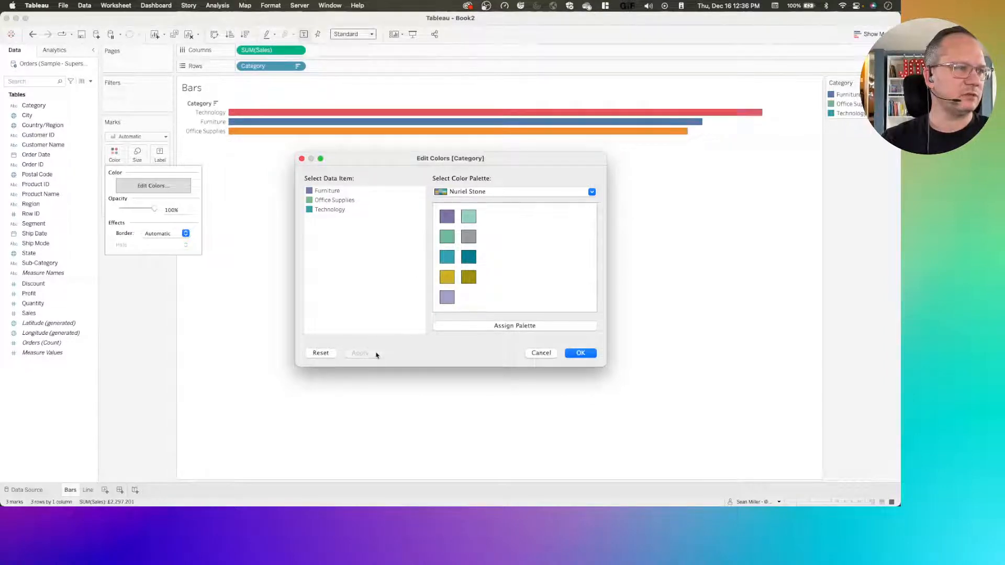
left_click(581, 353)
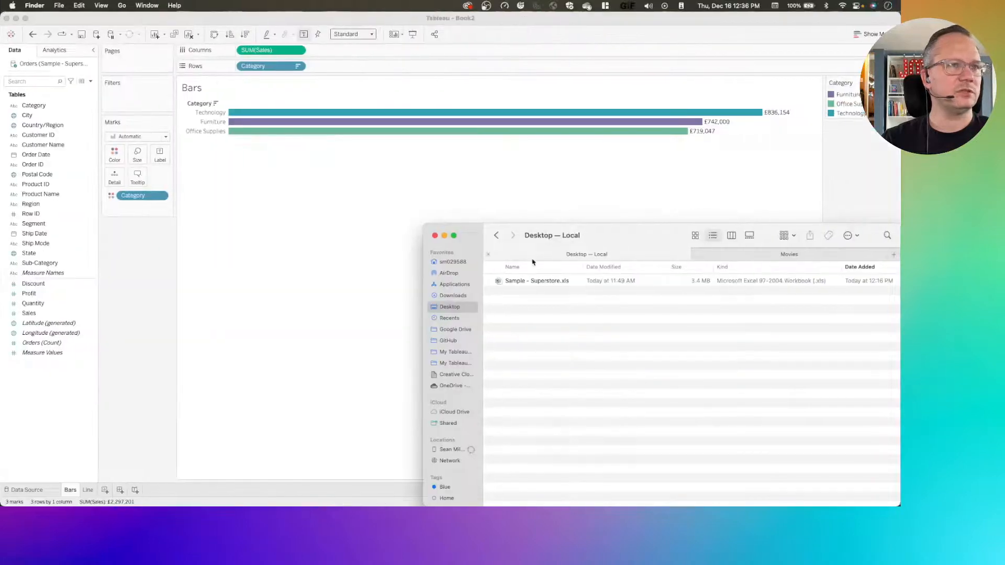
Close the Finder window covering the worksheet and fit the Bars chart to Entire View
left_click(434, 236)
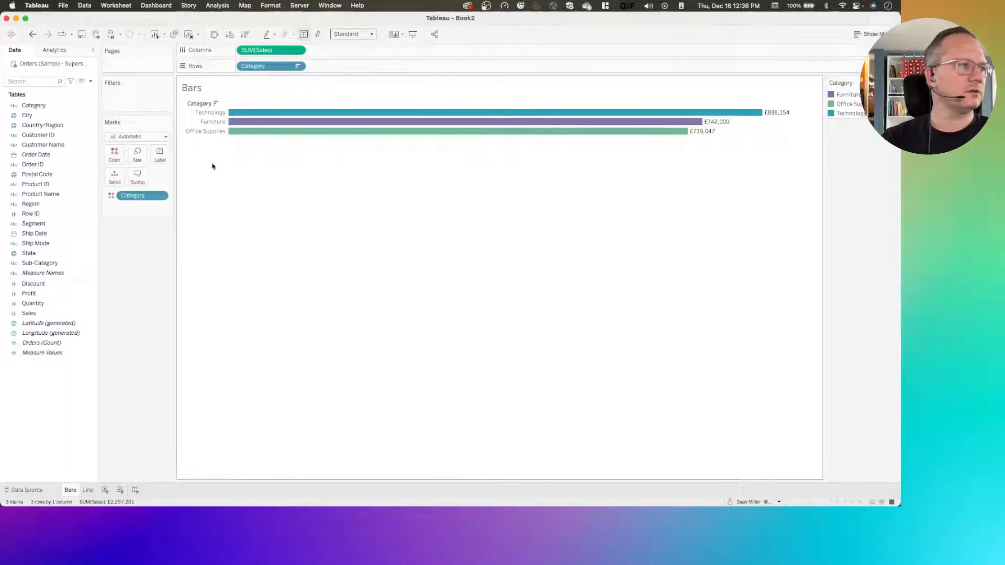
left_click(376, 34)
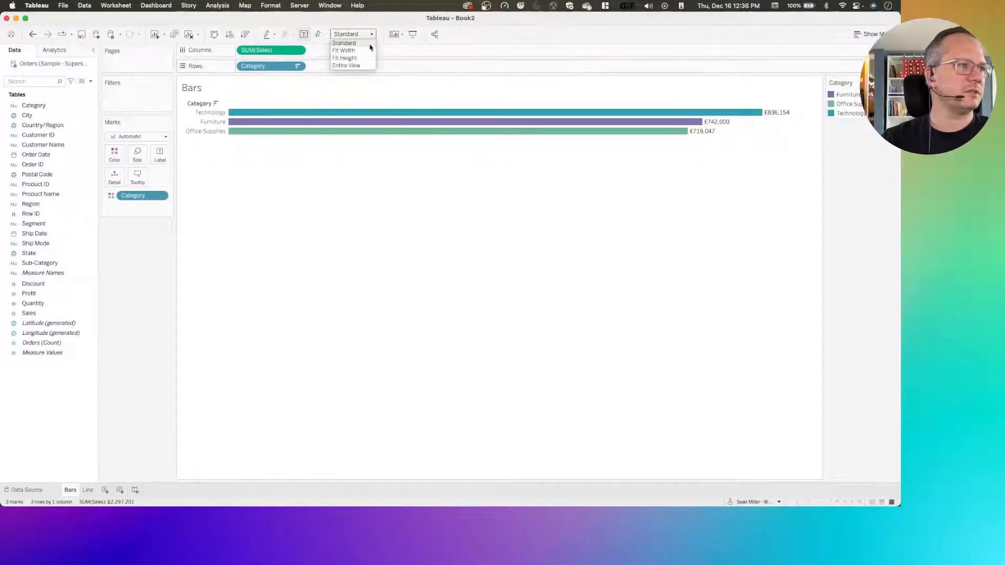
left_click(349, 67)
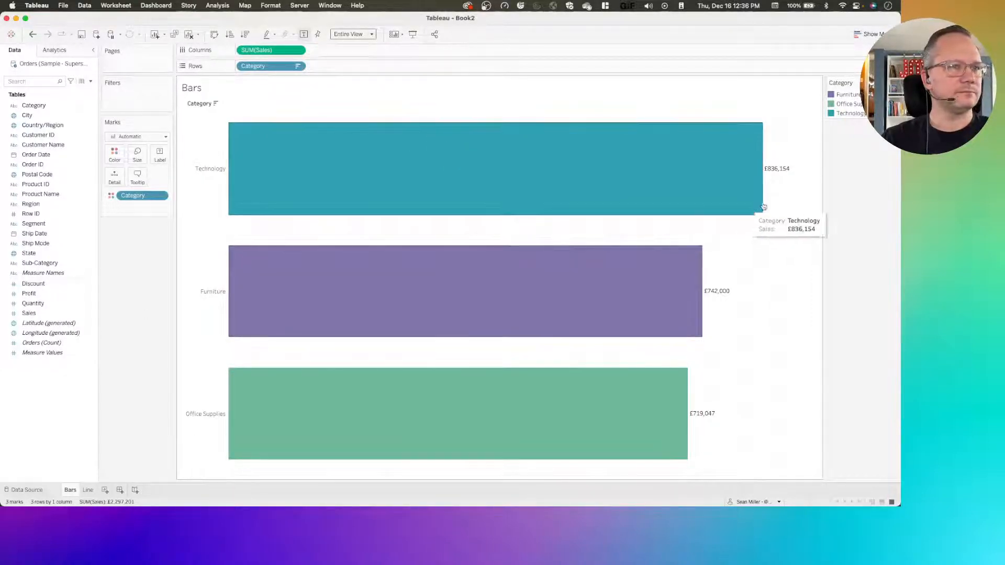
Format the Bars sheet's lines so that grid lines, zero lines and axis rulers are all set to None
right_click(755, 255)
left_click(774, 298)
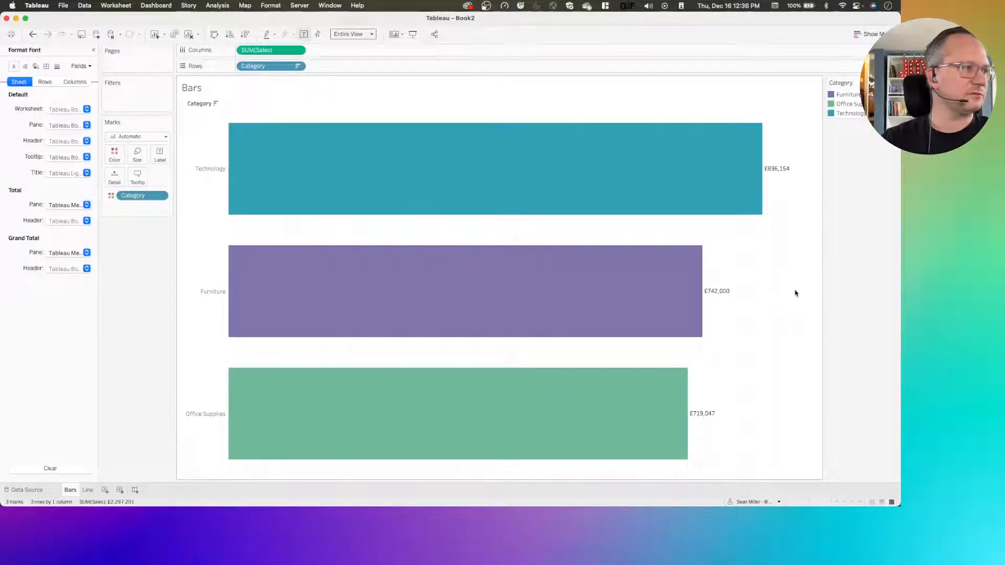
left_click(55, 67)
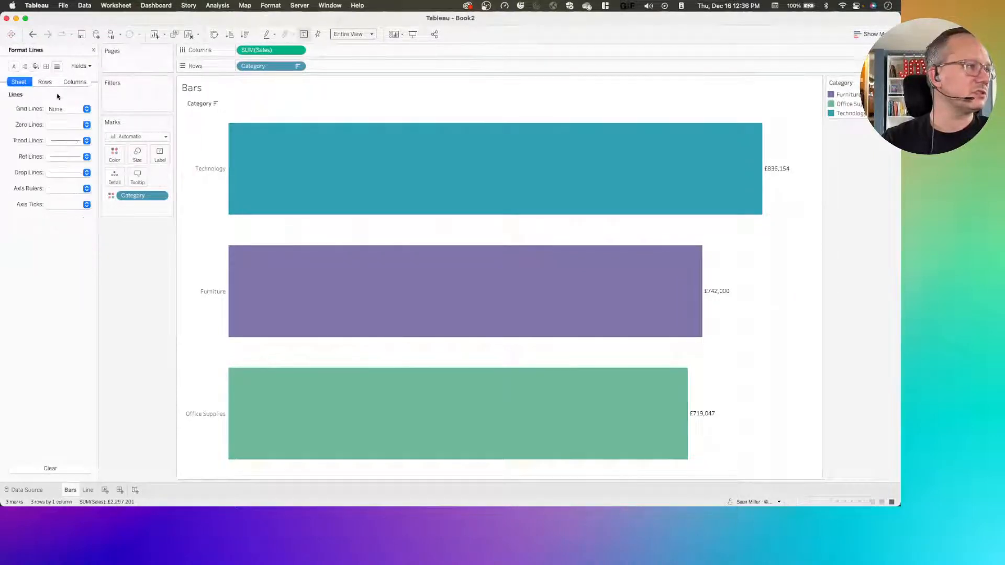
left_click(58, 109)
left_click(62, 123)
left_click(86, 125)
left_click(62, 139)
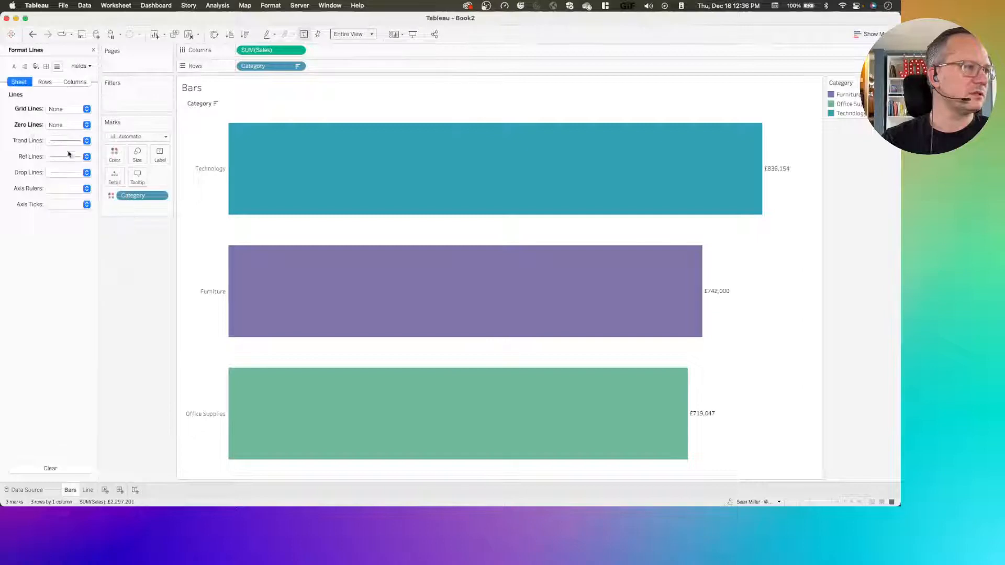
left_click(54, 188)
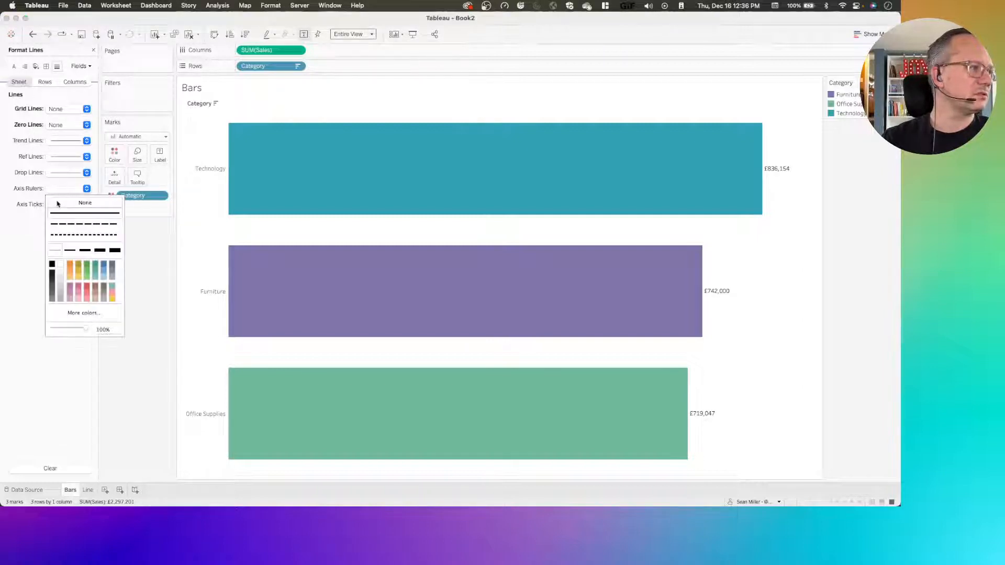
left_click(60, 203)
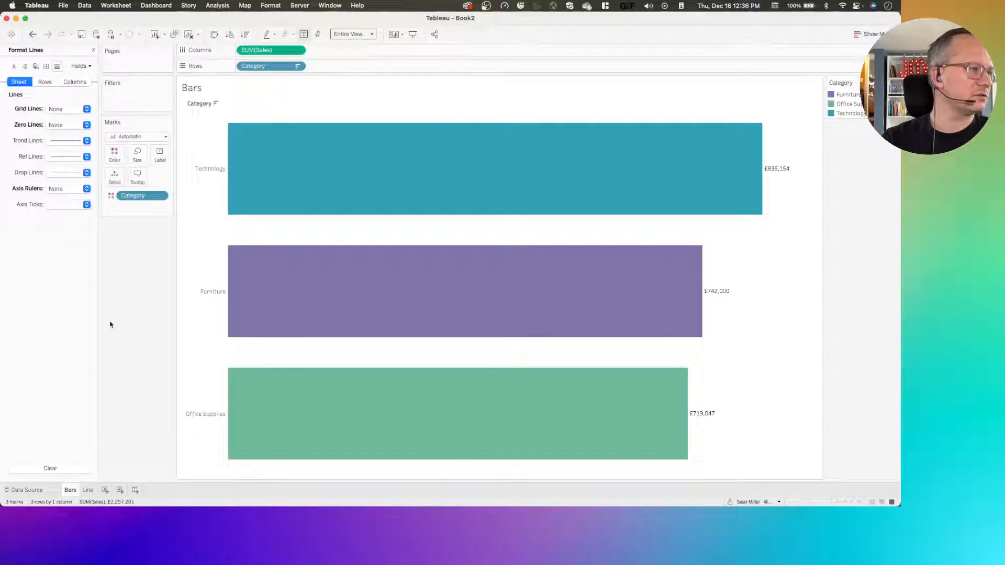
left_click(93, 50)
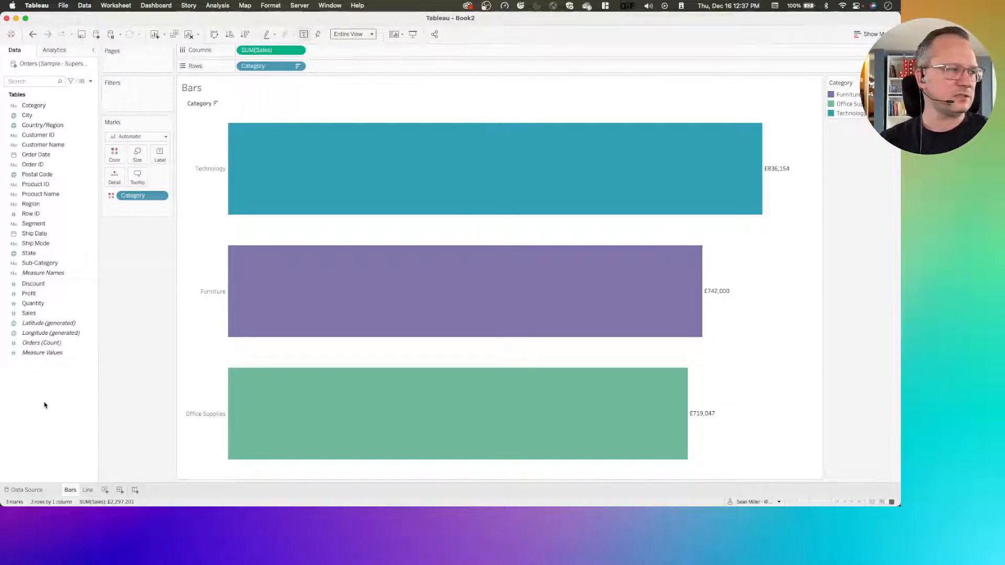
Create a set named Category Set from the Category field with only Technology selected
left_click(35, 252)
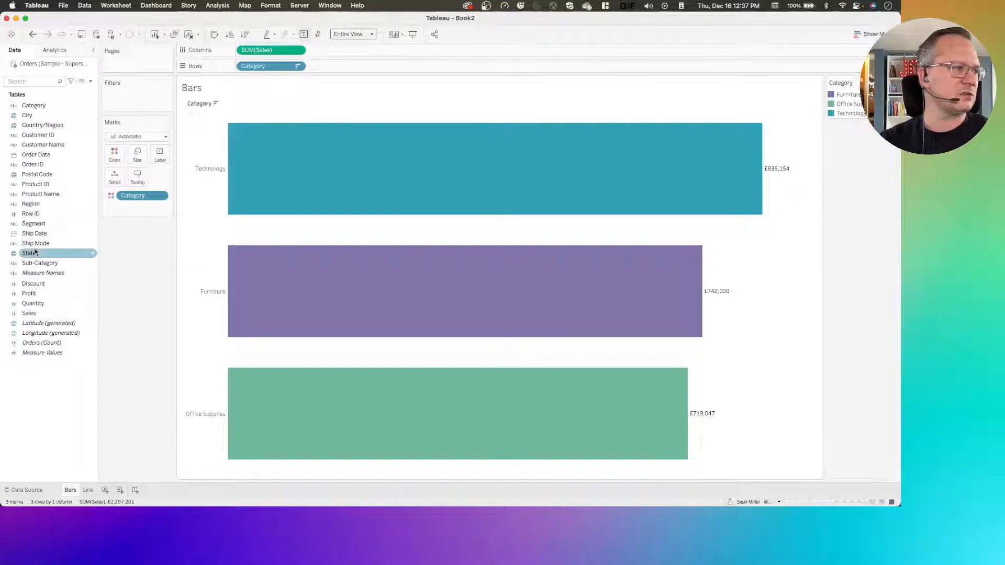
right_click(35, 108)
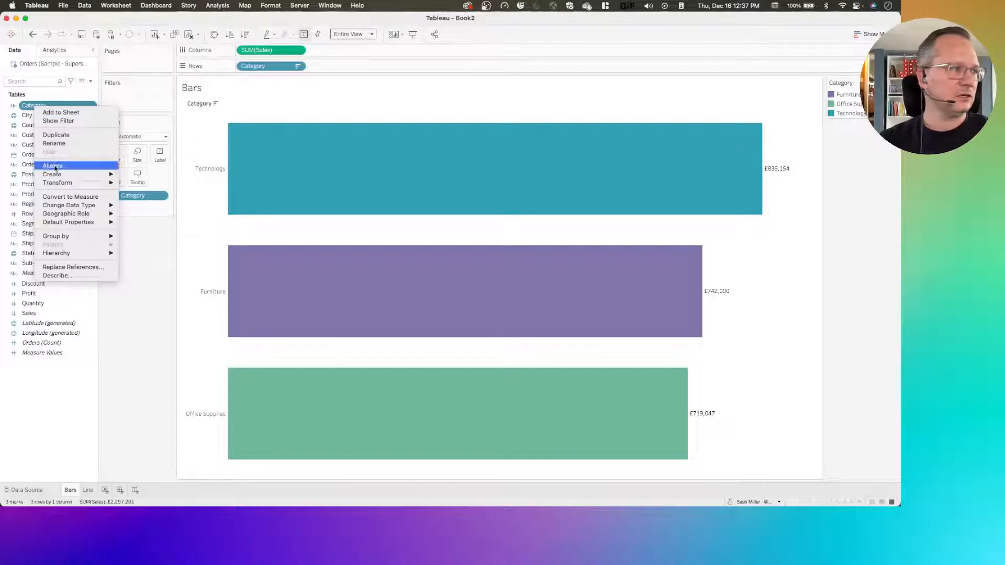
mouse_move(59, 175)
left_click(151, 195)
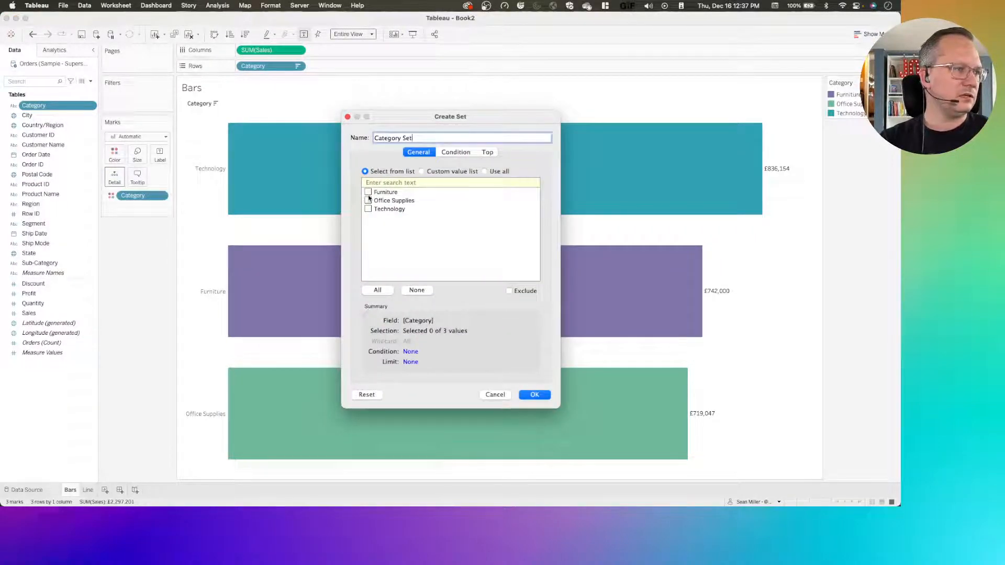
left_click(367, 209)
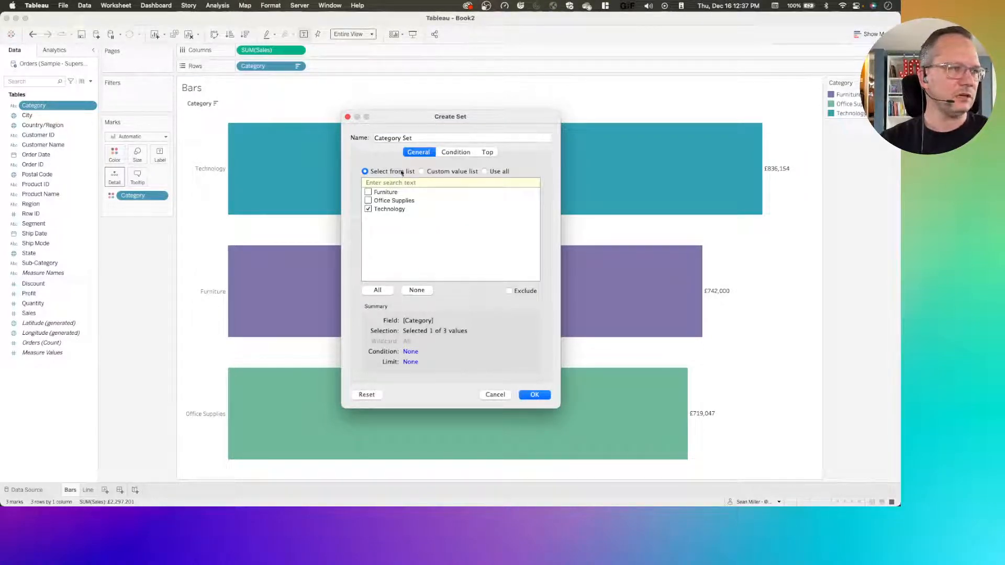
left_click(534, 394)
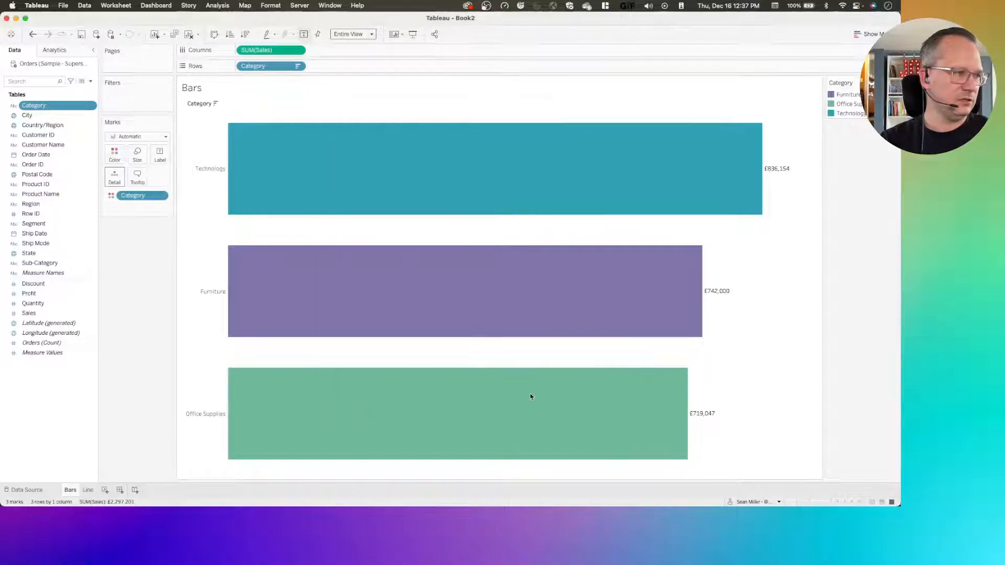
Start a calculated field based on Category Set and name it Selected SubCat
right_click(44, 116)
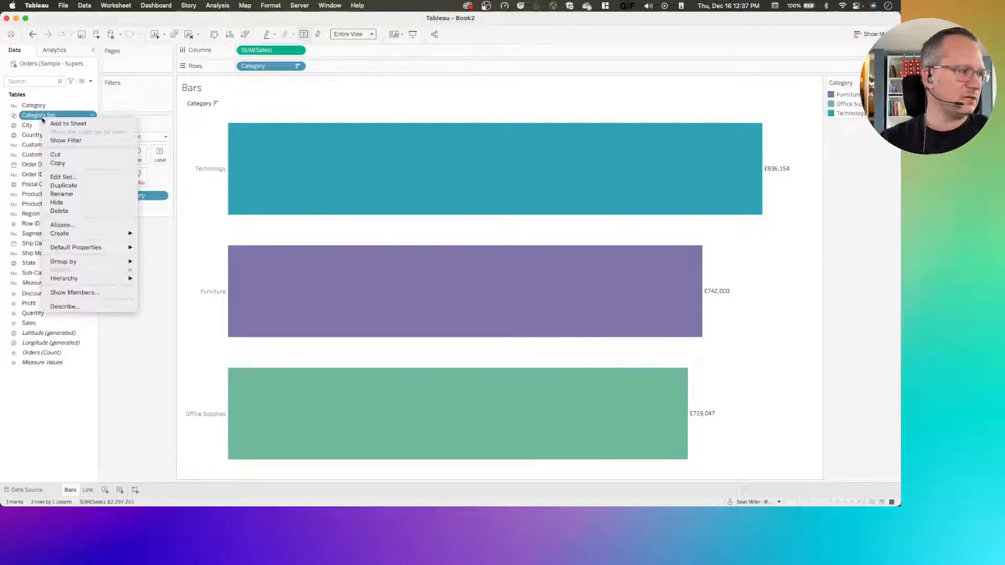
mouse_move(96, 236)
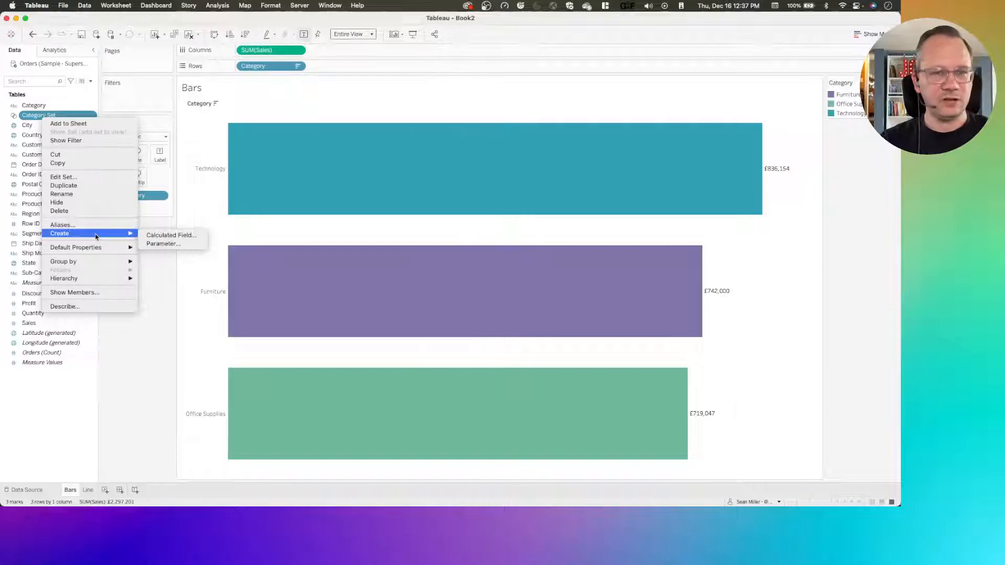
left_click(161, 236)
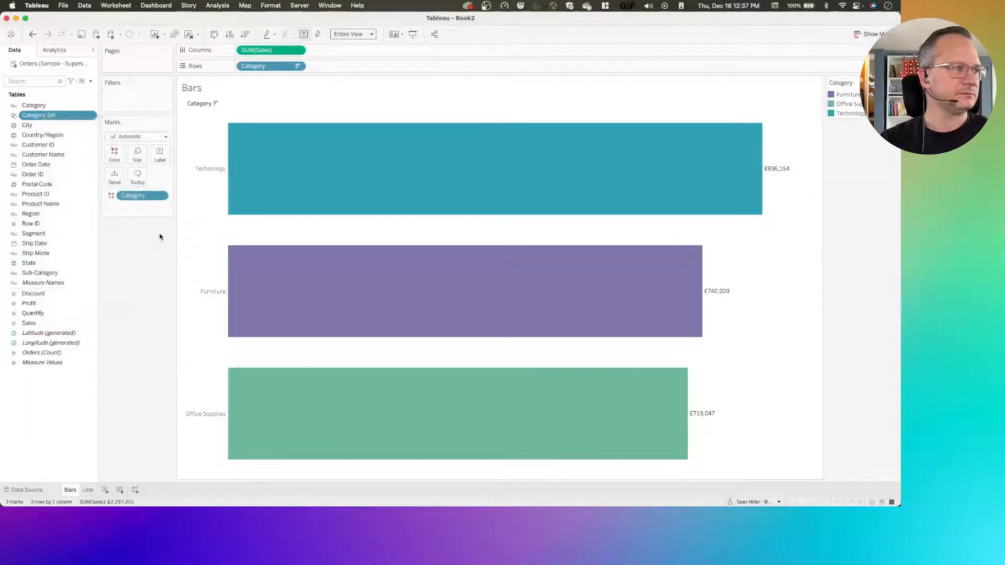
left_click_drag(899, 186, 440, 202)
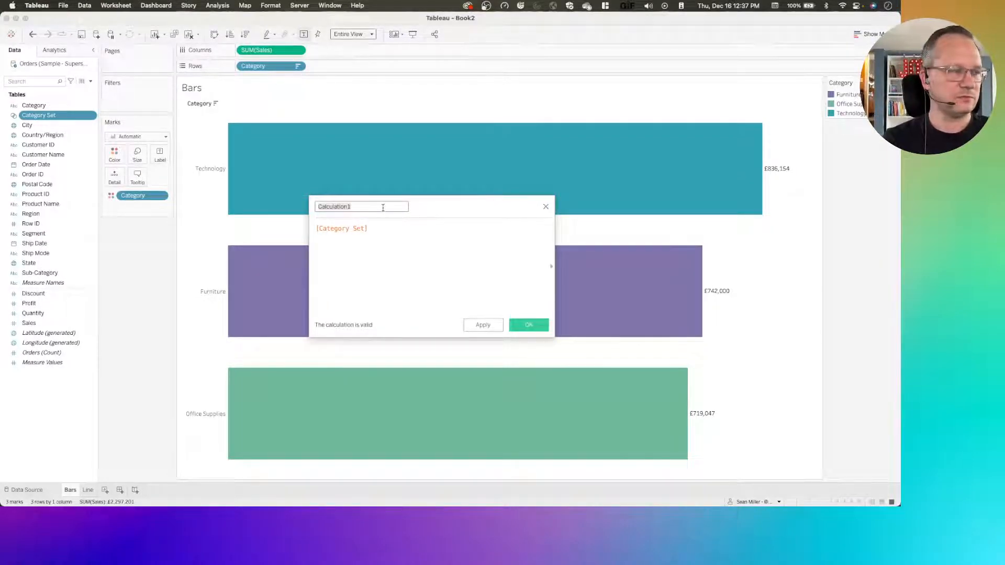
type("Selected SubCat")
key("Tab")
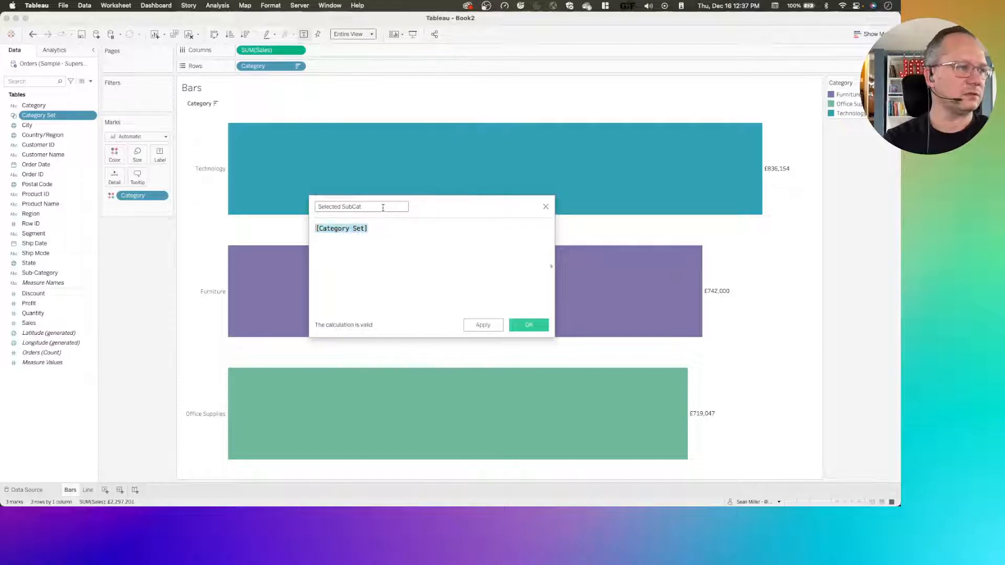
Define Selected SubCat as if [Category Set] then [Sub-Category] else "" END and save the calculation
key("Left")
type("if")
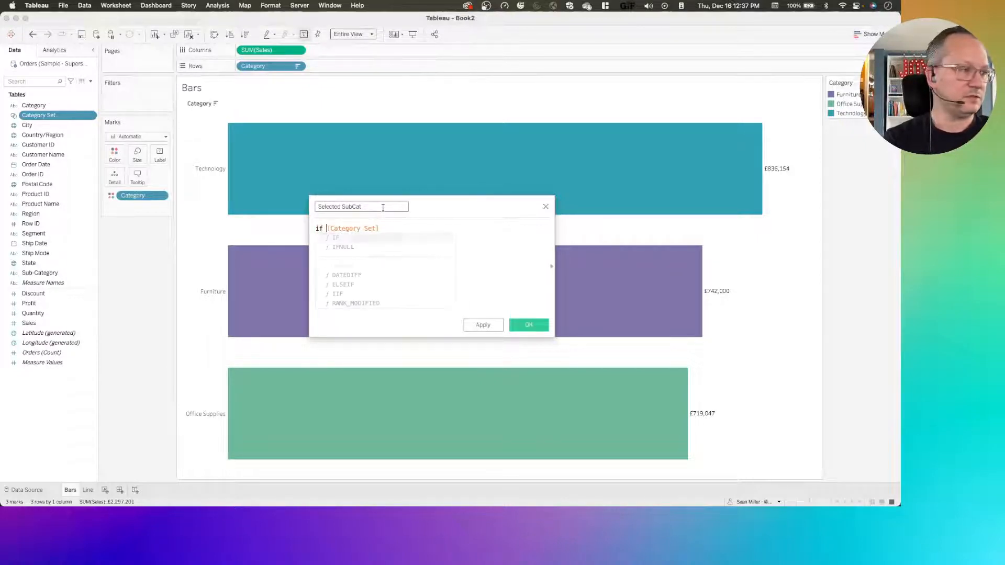
left_click(391, 228)
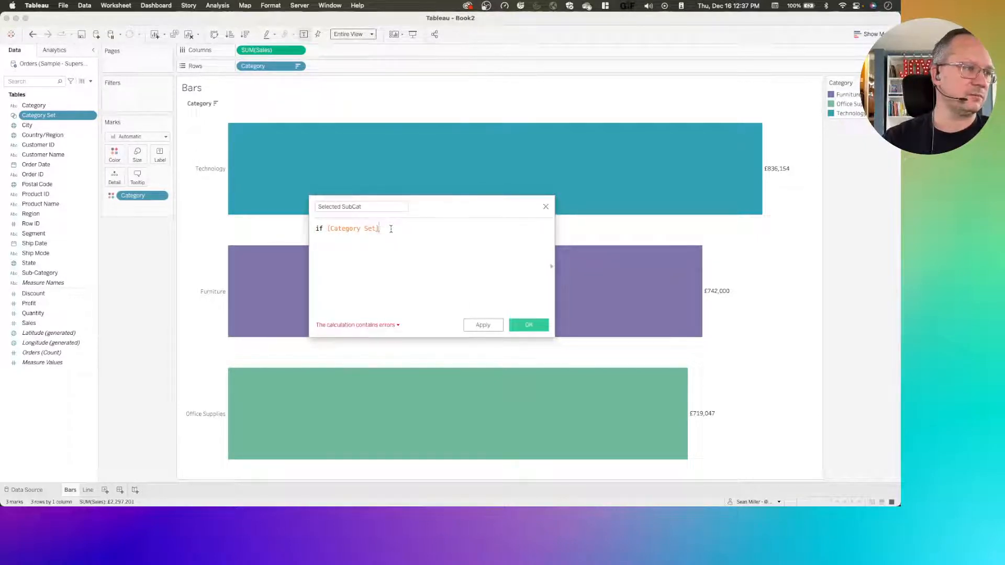
type("then ")
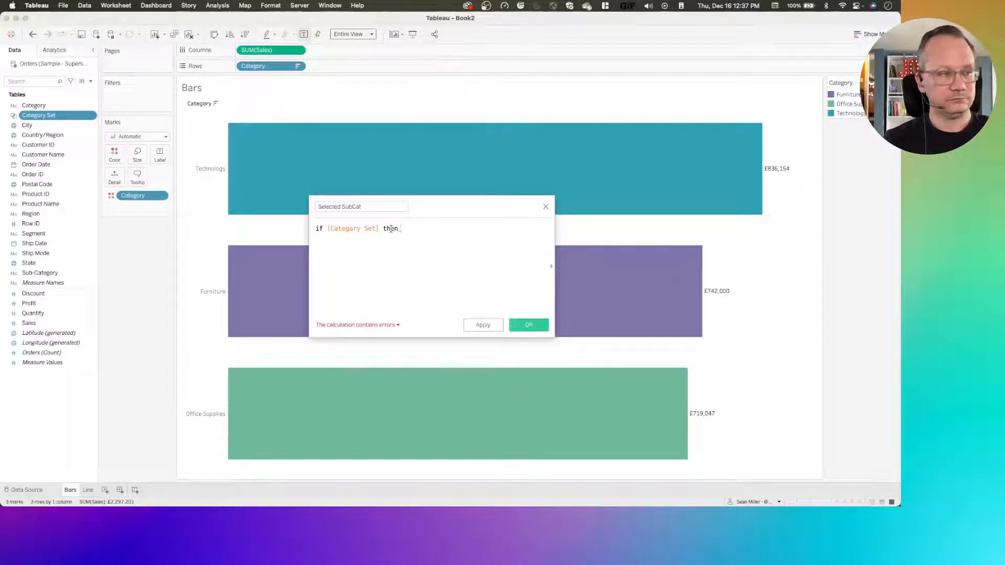
type("sub")
key("Return")
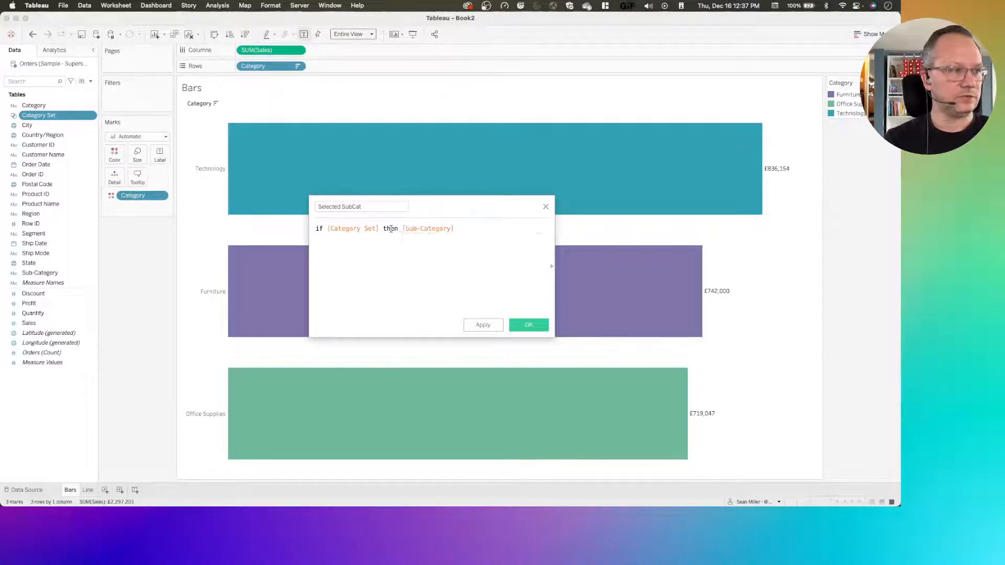
type("e")
type("l")
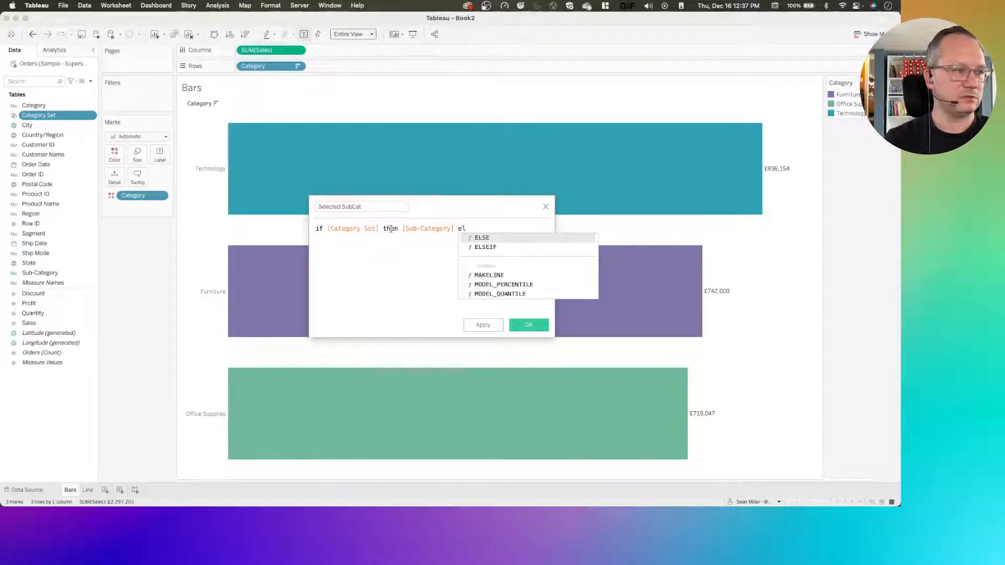
type("se \"\" en")
key("Return")
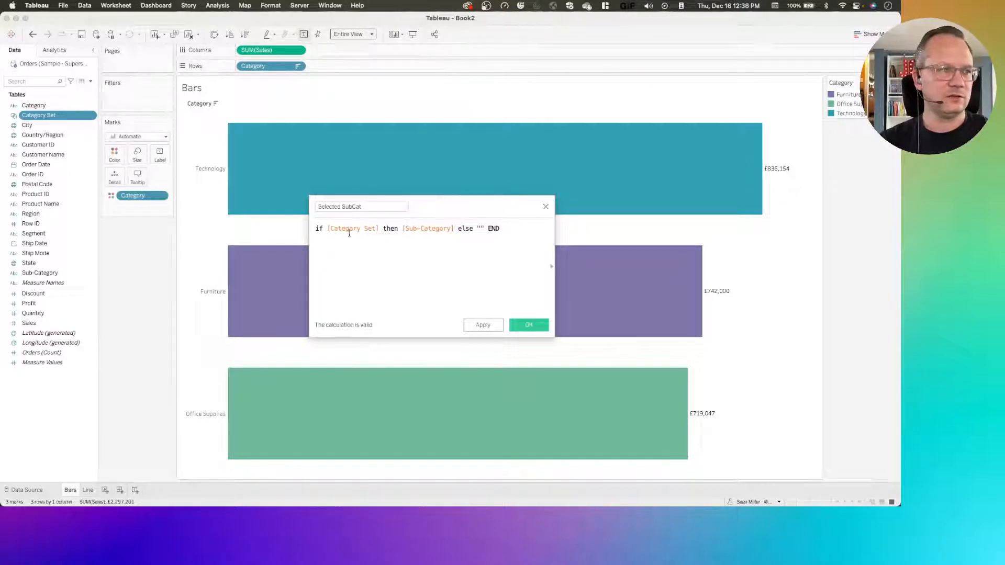
left_click_drag(327, 227, 380, 224)
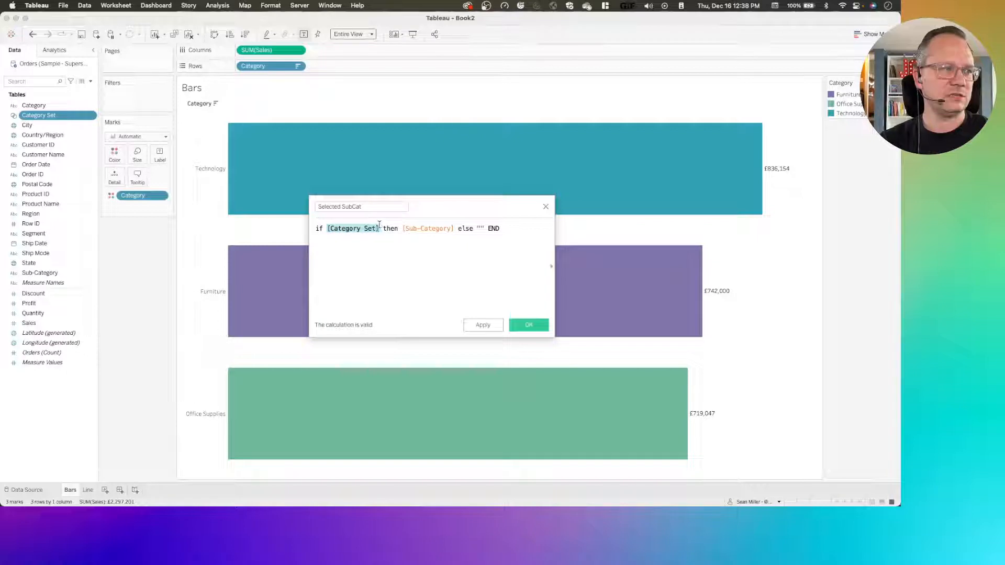
left_click(373, 269)
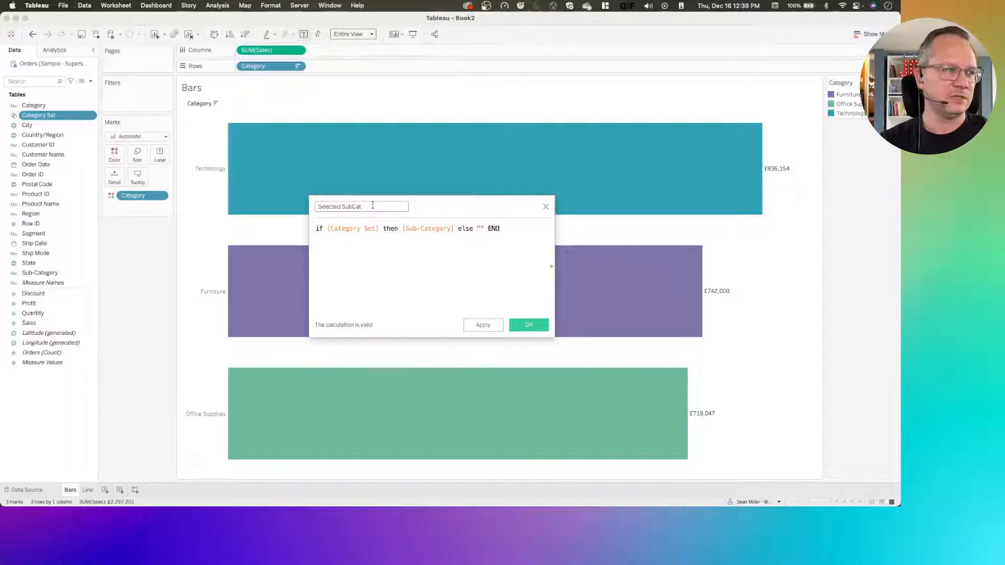
left_click(519, 328)
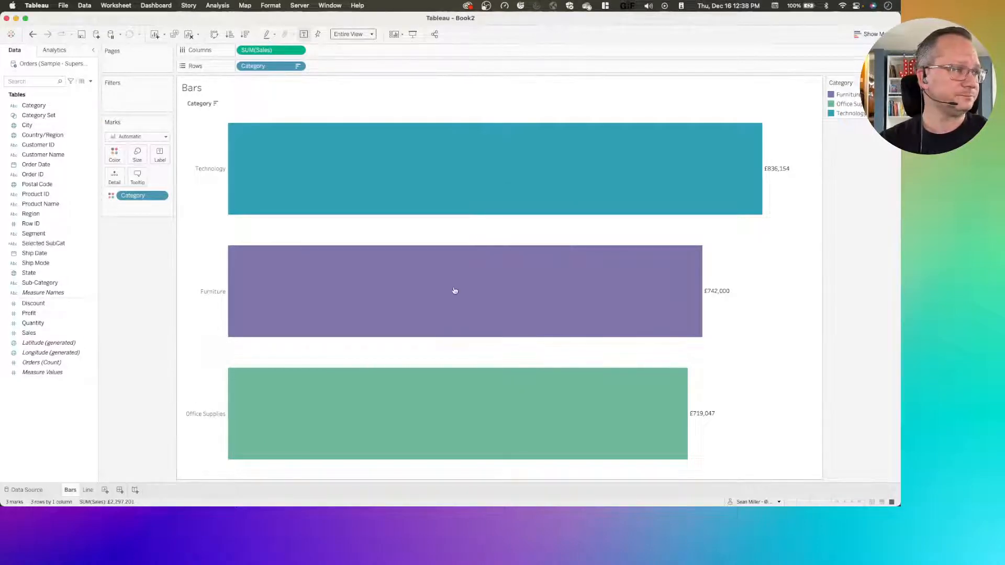
Add the Selected SubCat field to Rows after Category
left_click_drag(49, 244, 327, 71)
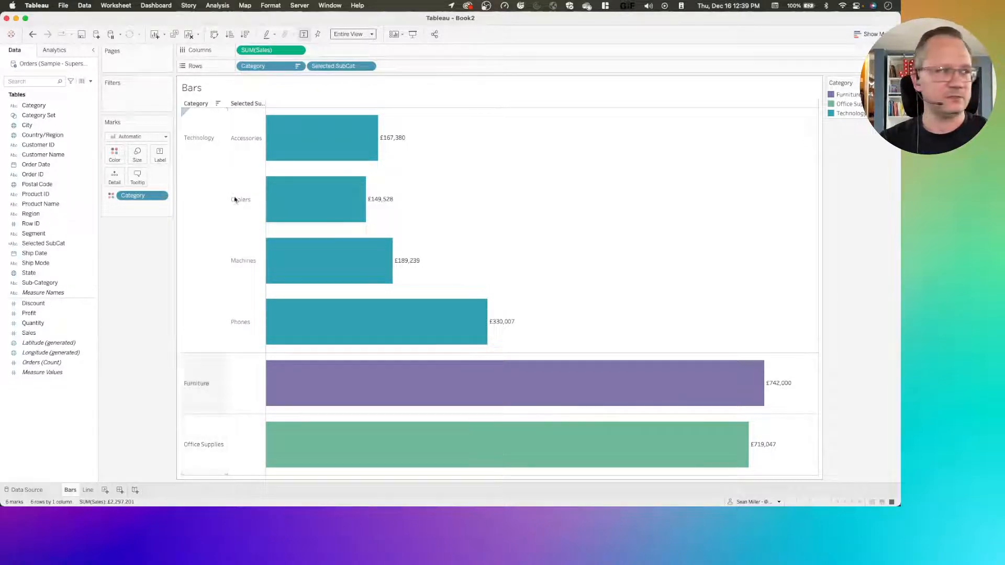
left_click(369, 66)
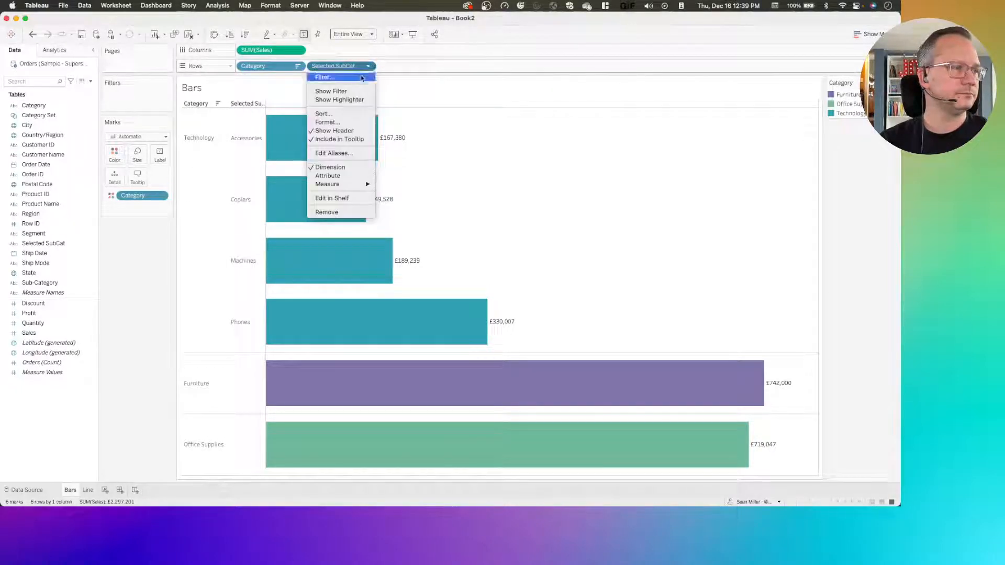
left_click(438, 134)
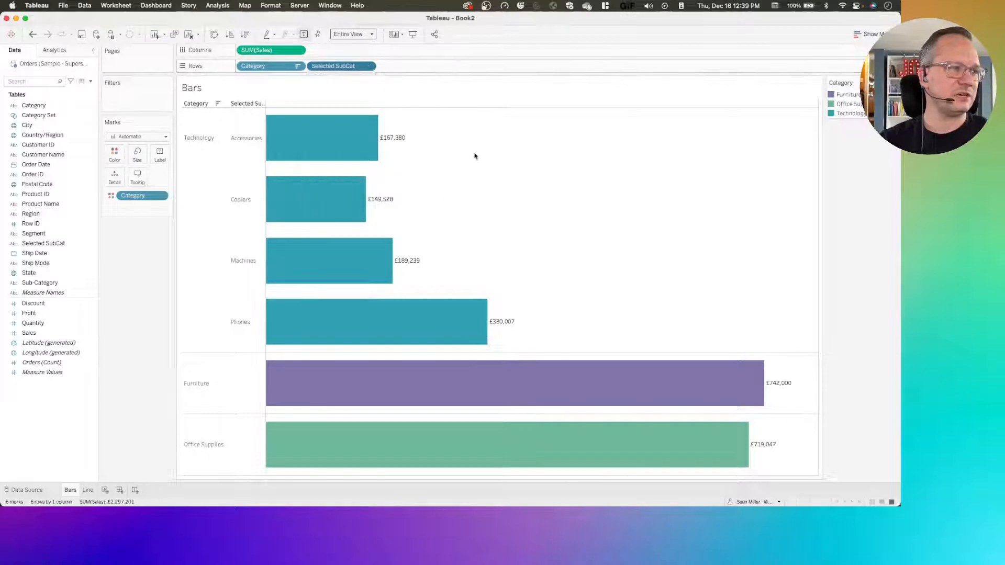
left_click(368, 66)
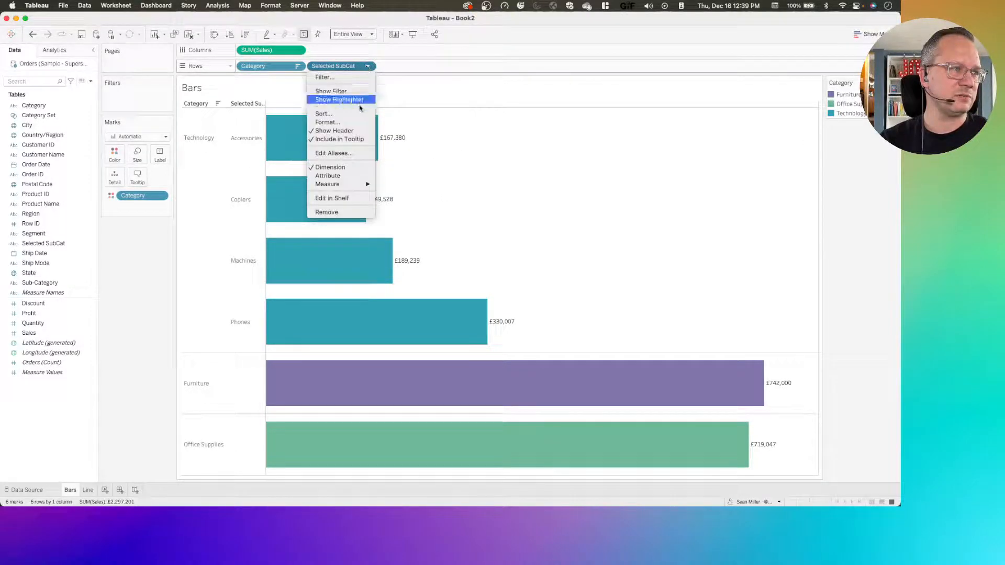
left_click(460, 150)
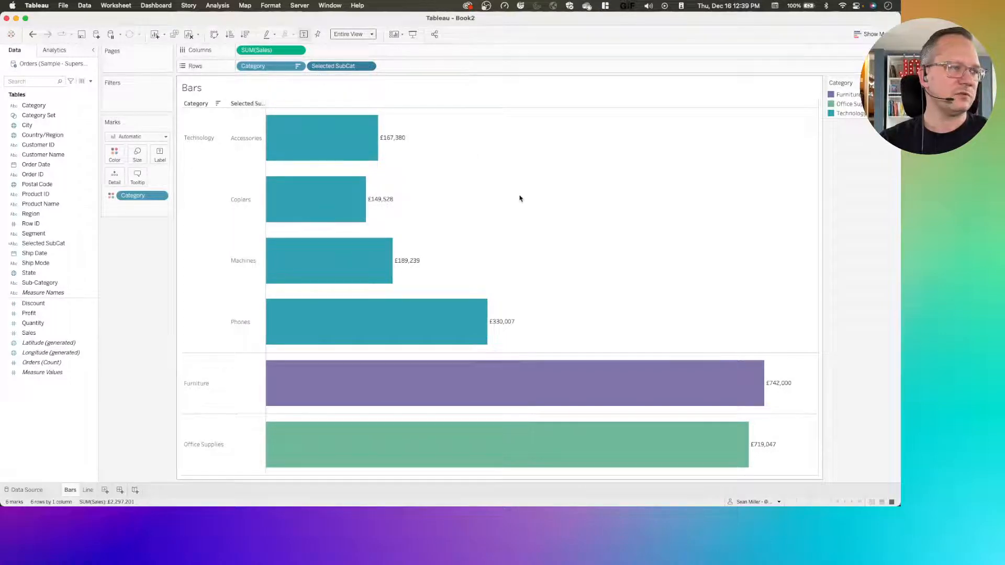
left_click(368, 67)
left_click(369, 67)
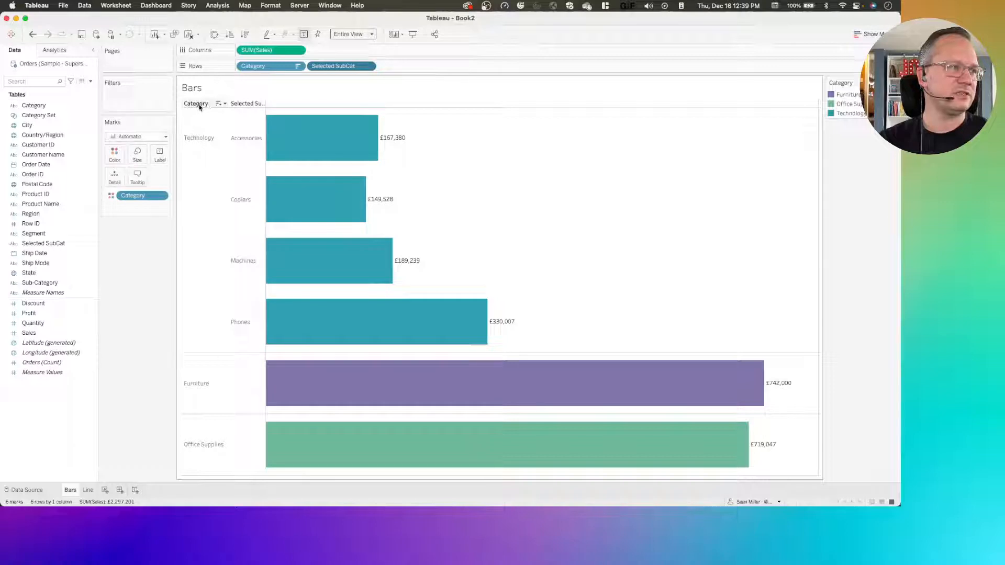
Sort the Selected SubCat headers by nested SUM(Sales) in descending order
left_click(262, 103)
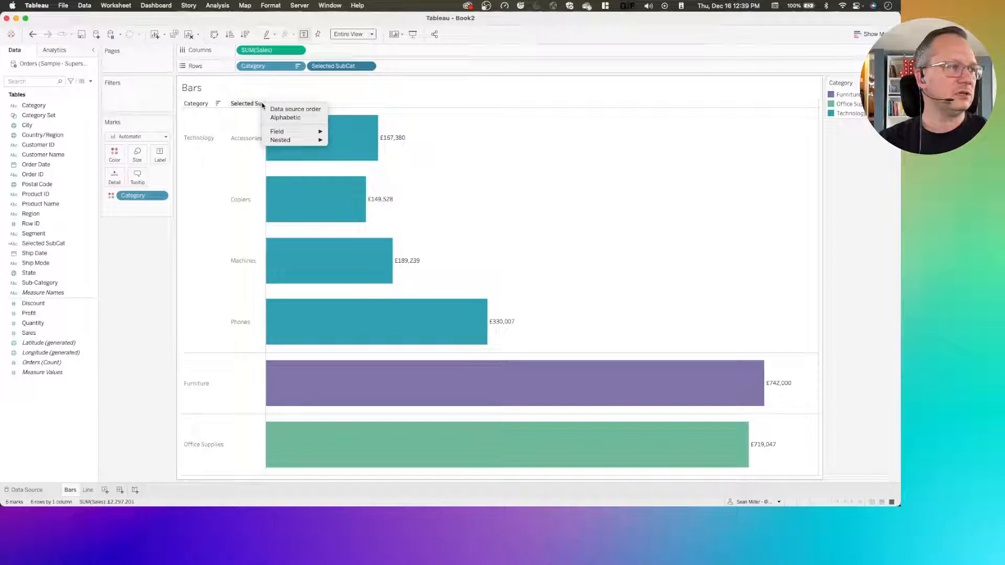
mouse_move(309, 131)
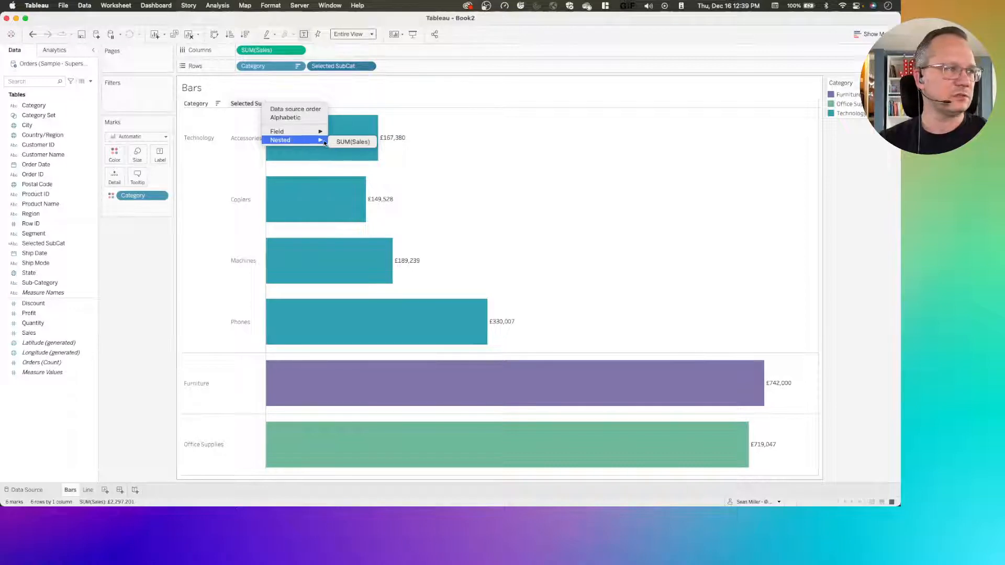
left_click(349, 142)
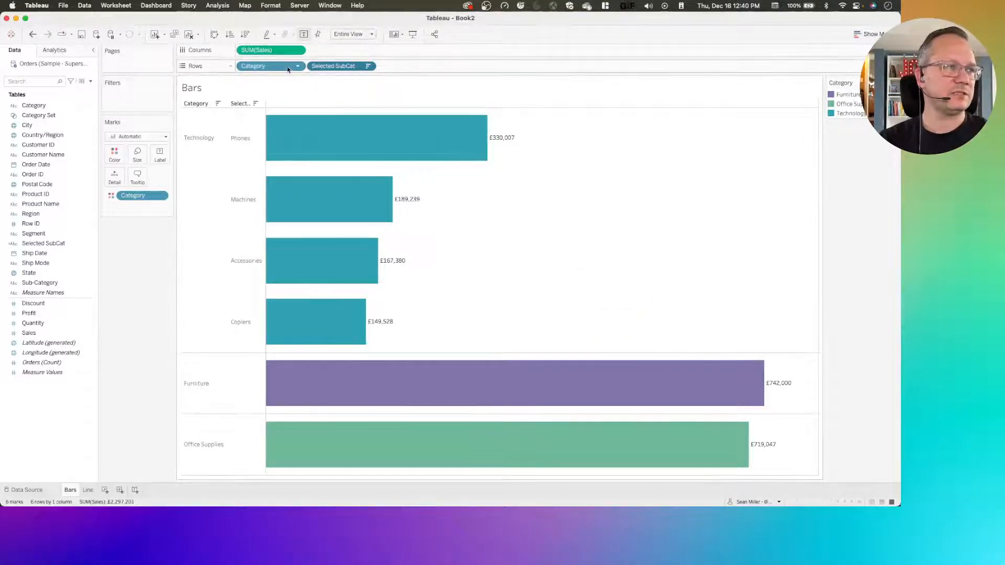
Format the Bars sheet's borders so that the column divider is set to None for pane and header
right_click(564, 274)
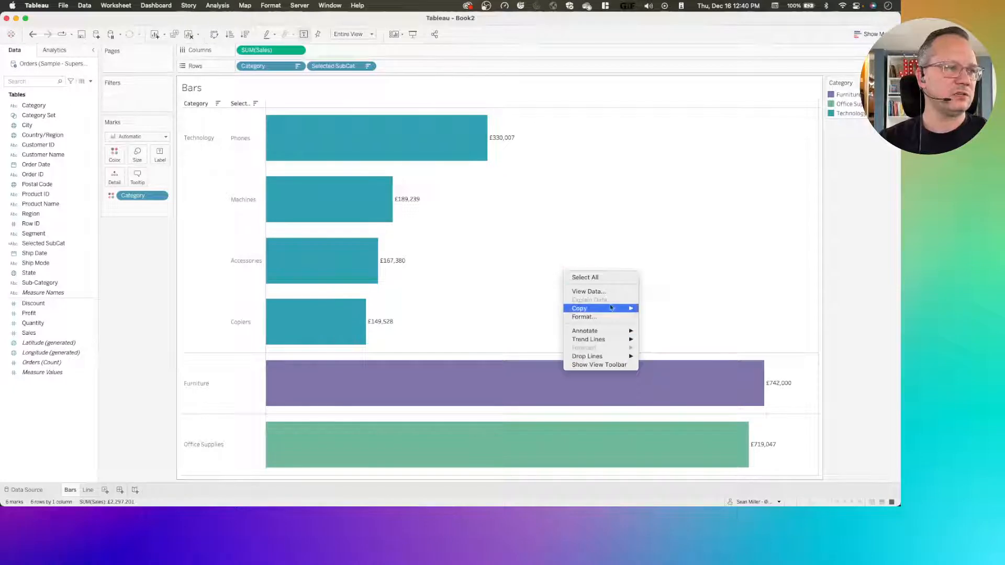
left_click(583, 317)
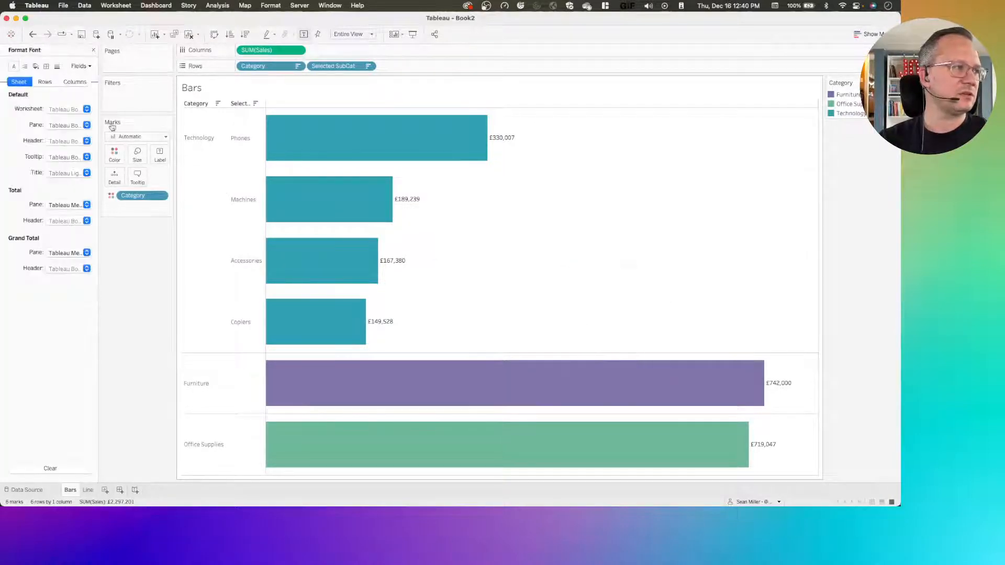
left_click(46, 66)
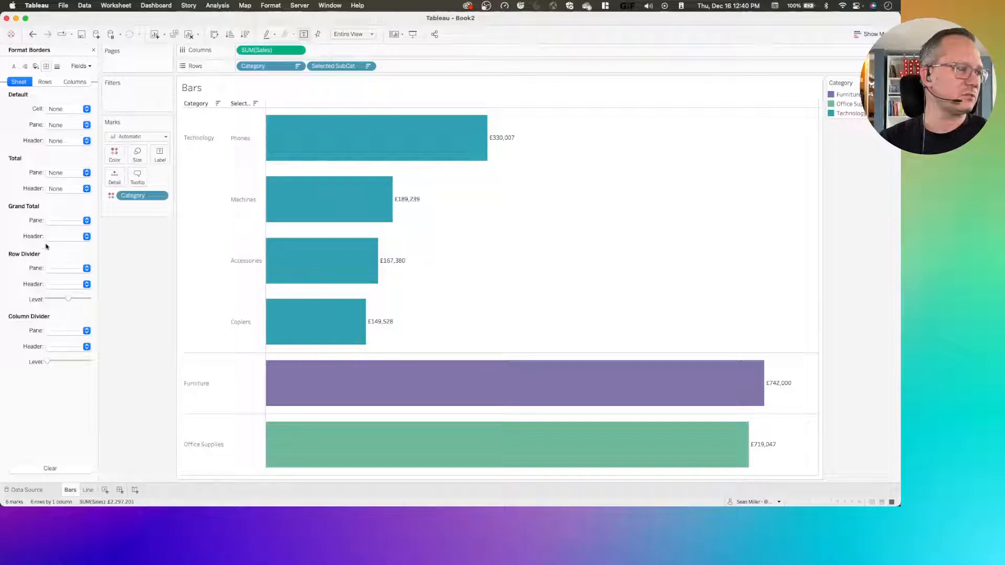
left_click(55, 331)
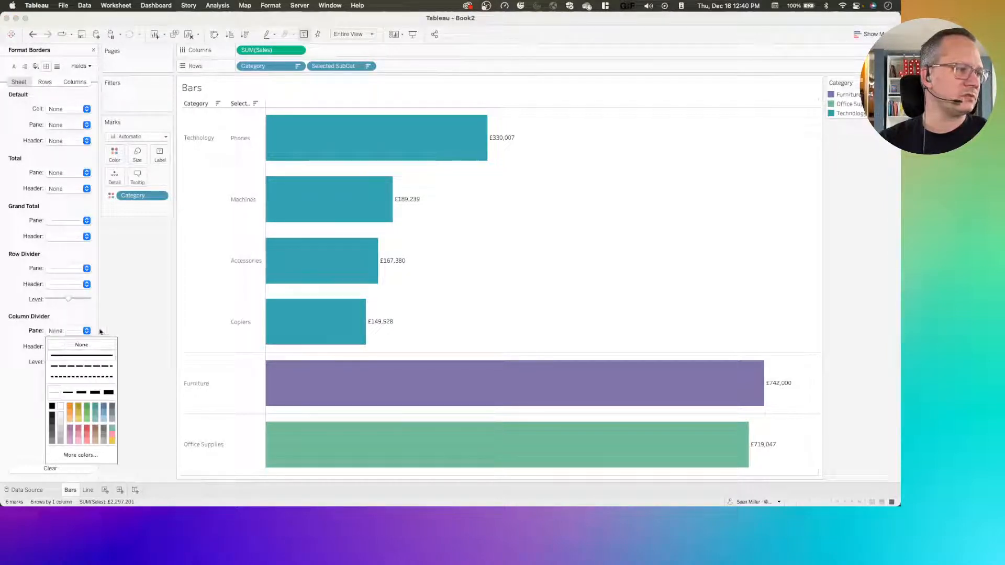
left_click(63, 345)
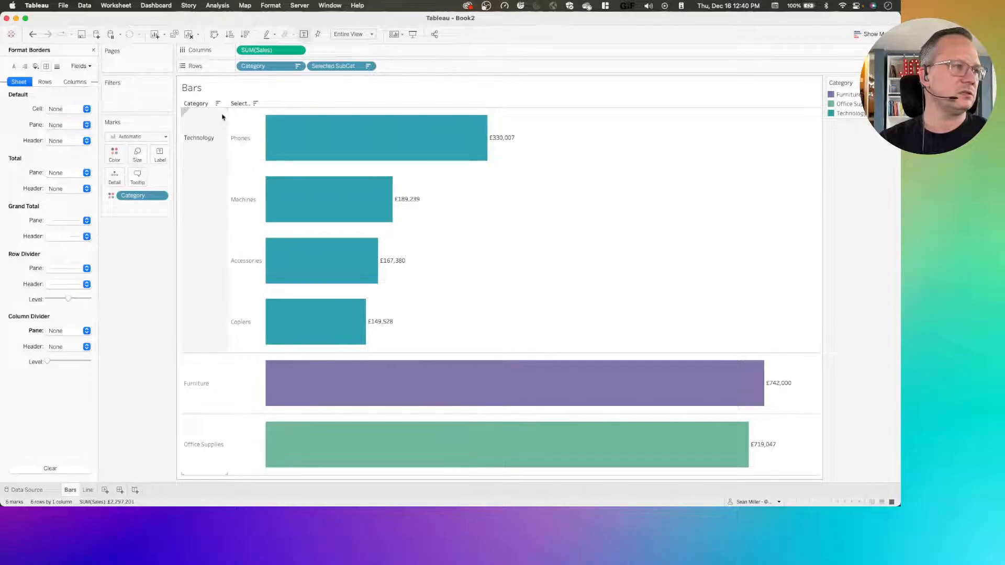
Check the published reference dashboard in the browser and hide the field labels for rows on the Bars sheet
key("ctrl+Left")
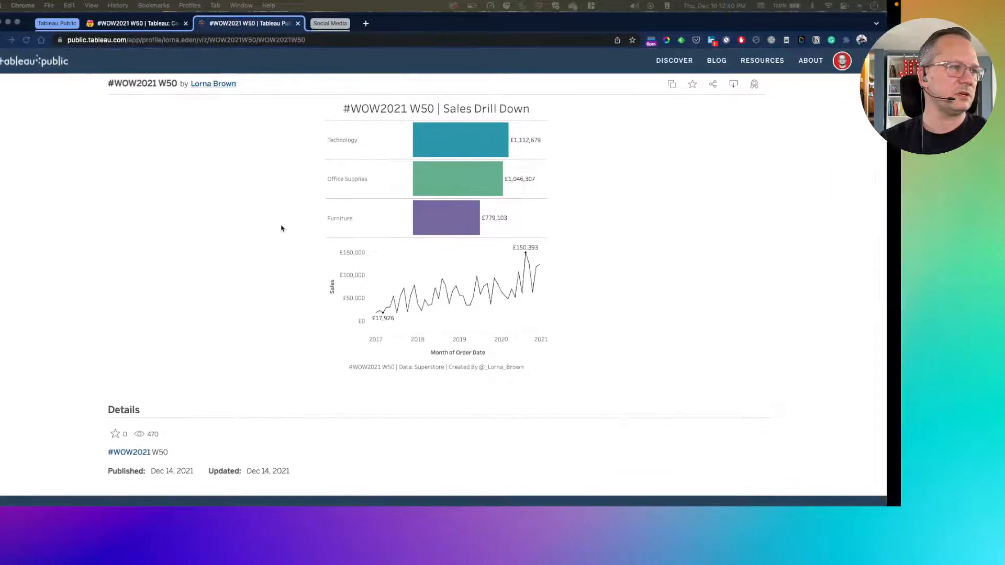
key("ctrl+Right")
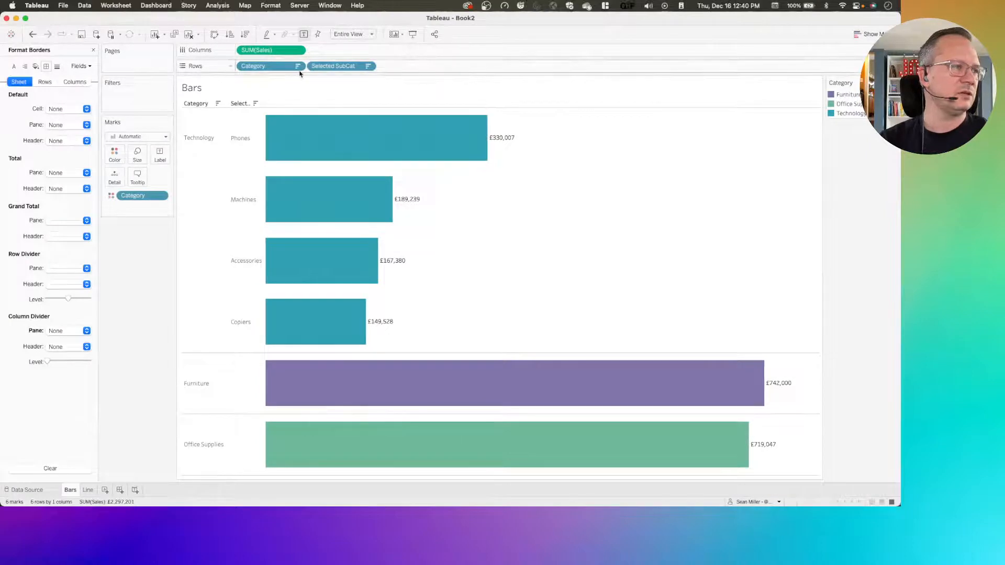
right_click(190, 104)
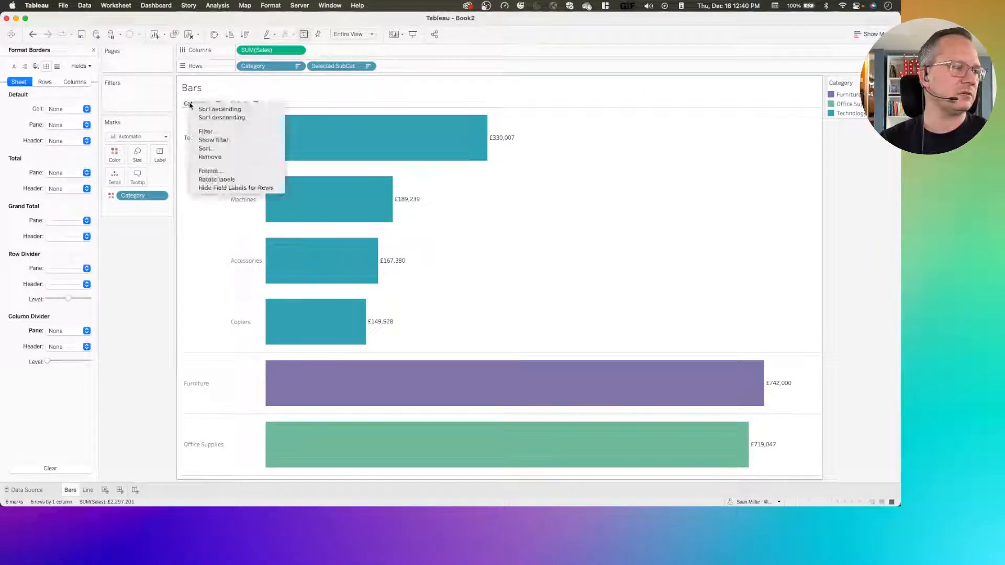
left_click(243, 188)
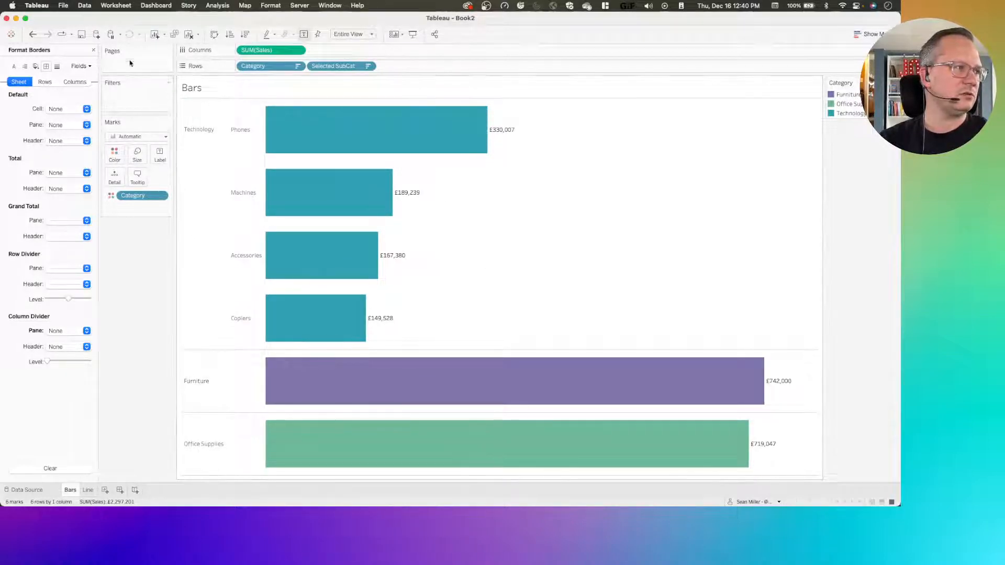
Add a Change Set Values action to the worksheet and name it "category to subcat"
left_click(116, 6)
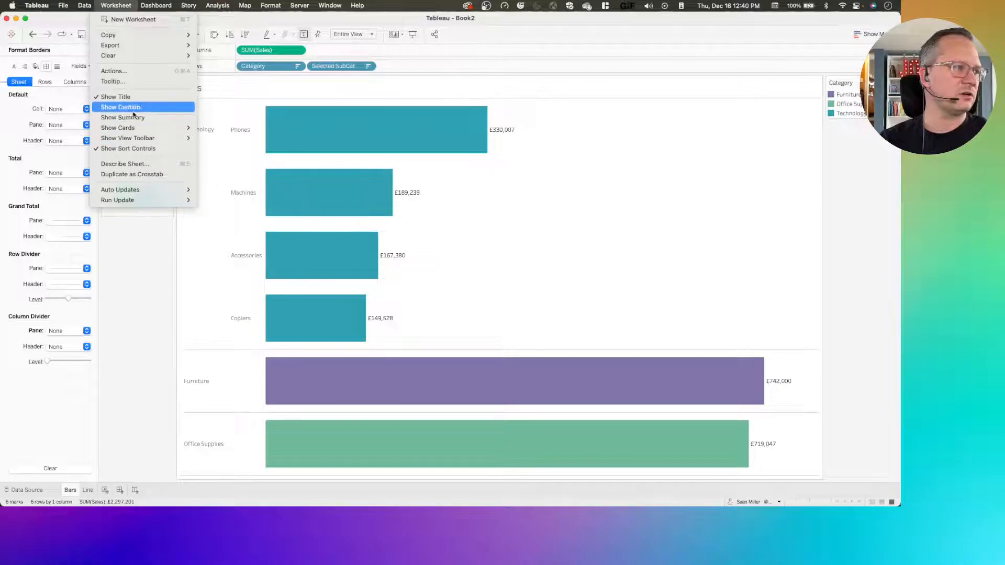
left_click(127, 72)
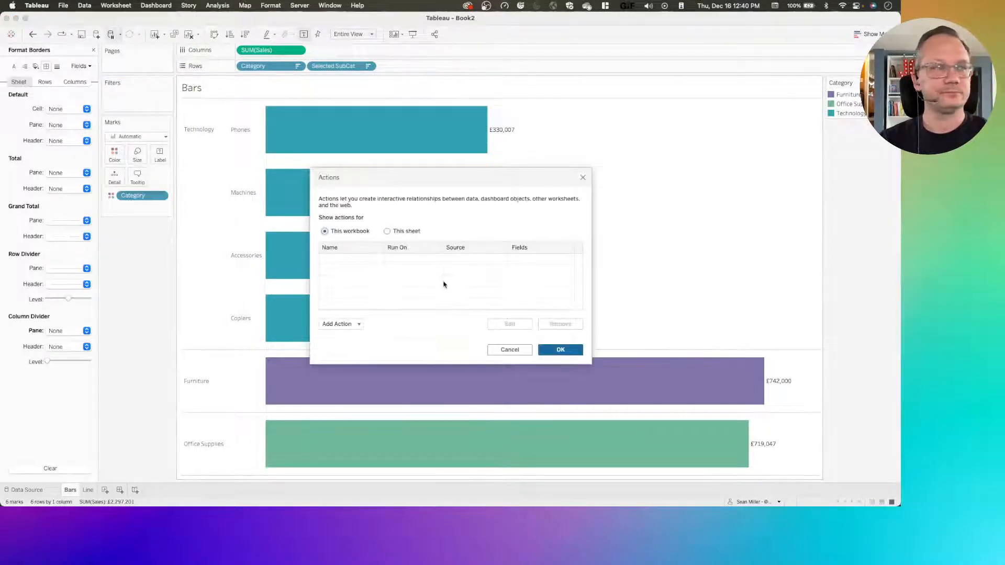
left_click(335, 325)
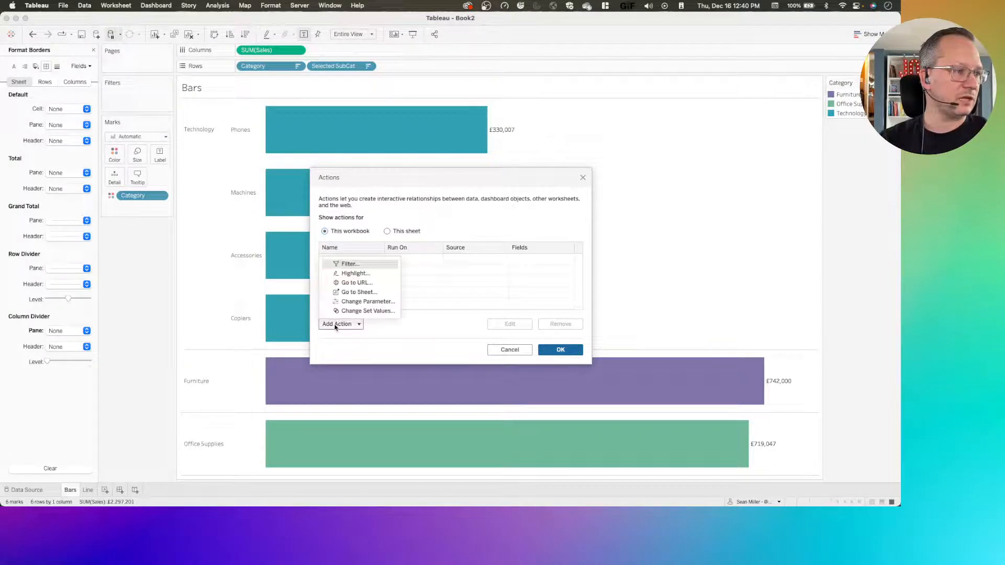
left_click(368, 312)
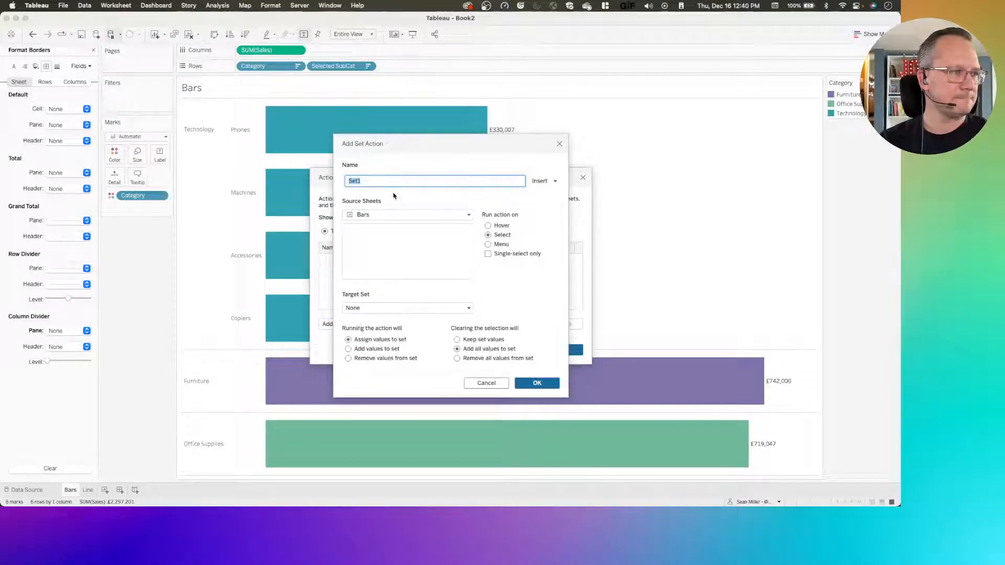
type("category to subcat")
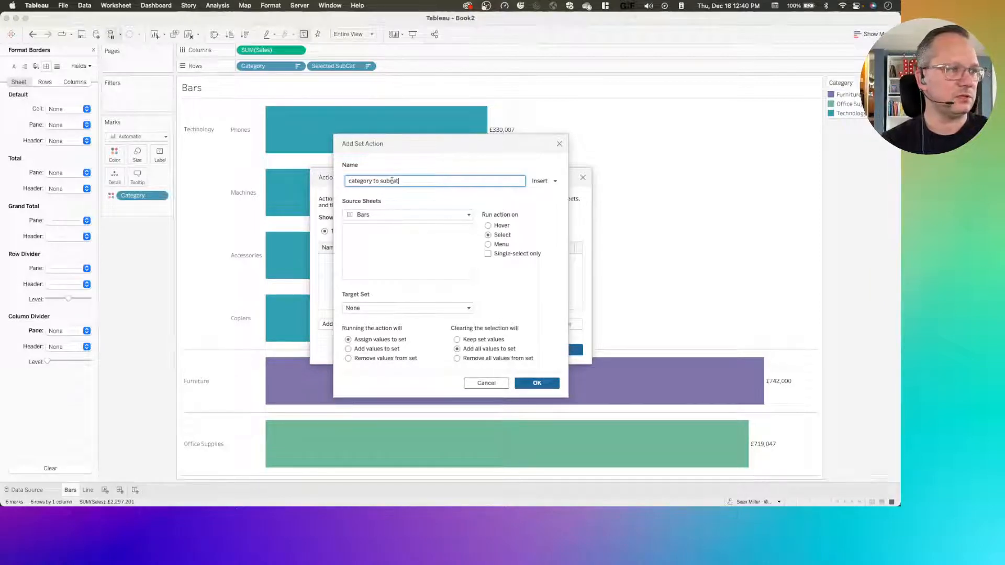
Set the action's source to Orders (Sample - Superstore) and its target to Category Set, with clearing removing all values from the set, and save it
left_click(383, 218)
left_click(385, 246)
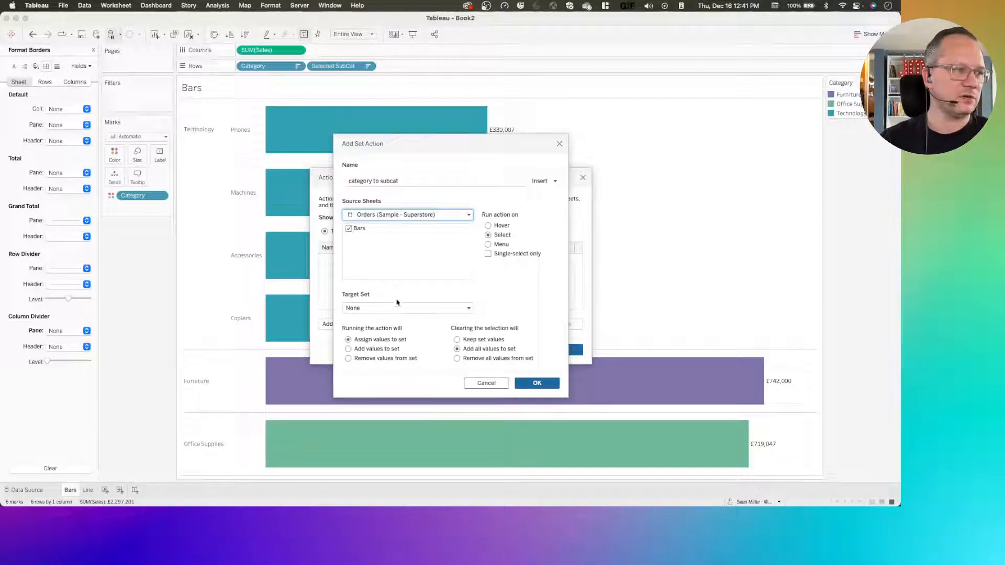
left_click(351, 304)
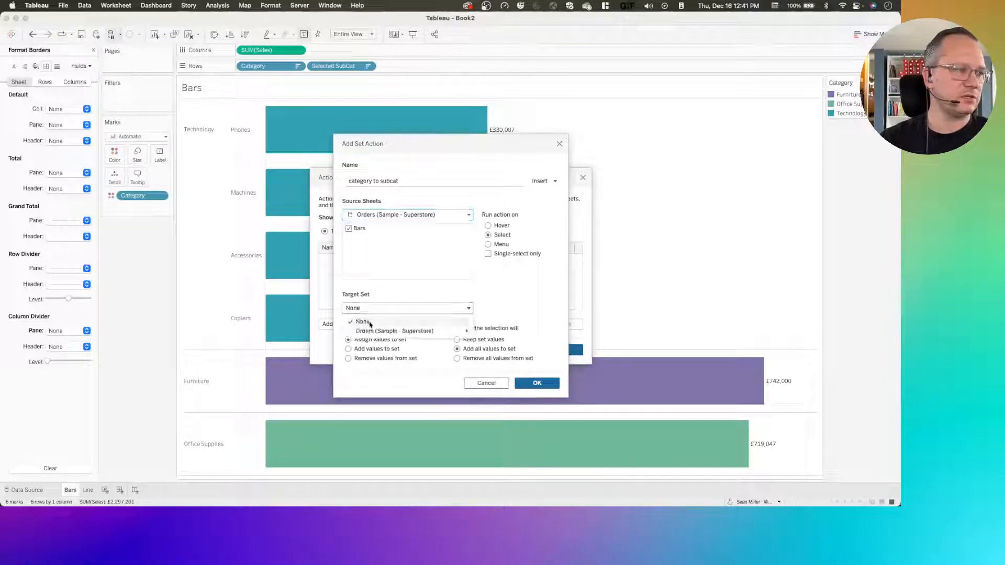
mouse_move(398, 331)
left_click(493, 331)
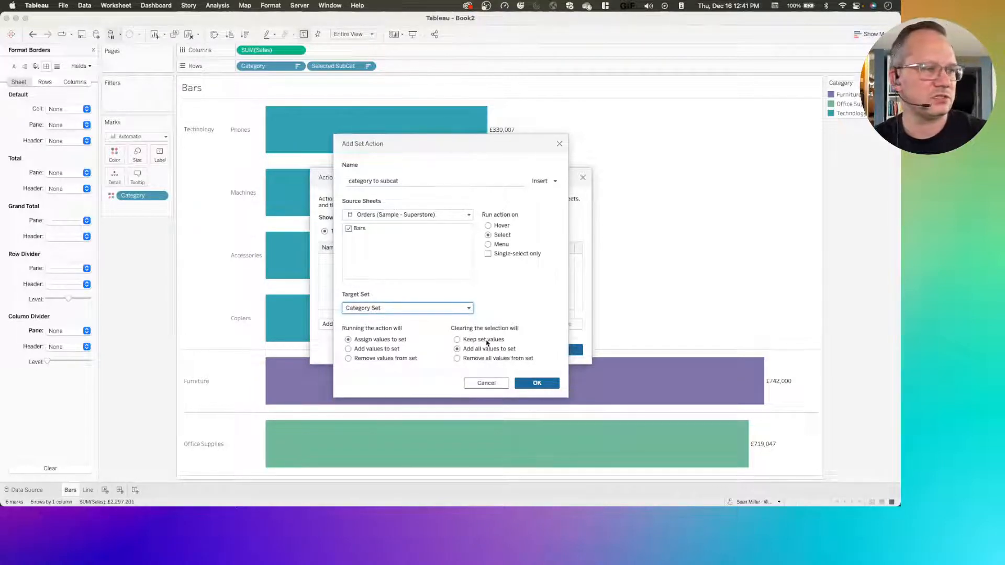
left_click(457, 358)
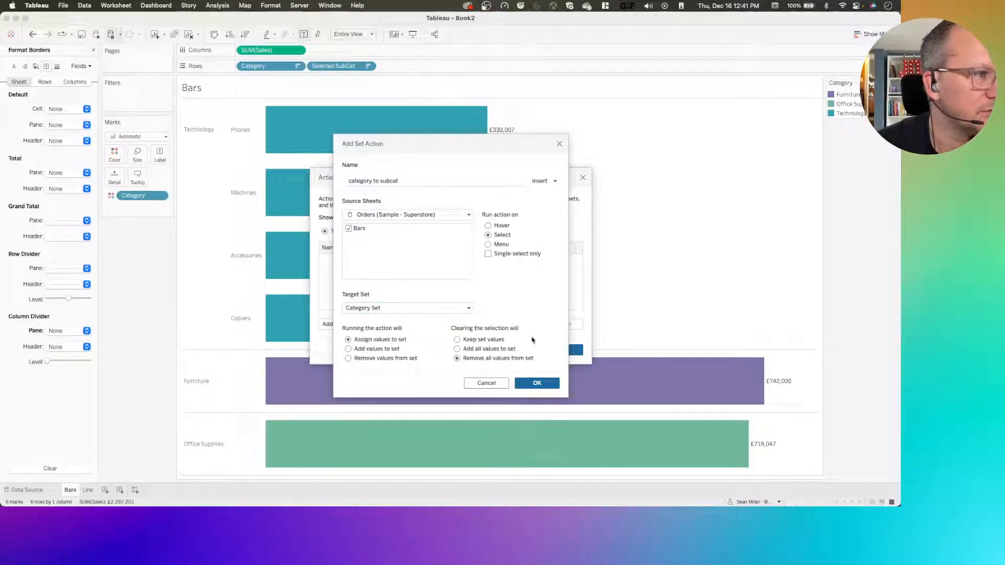
left_click(543, 386)
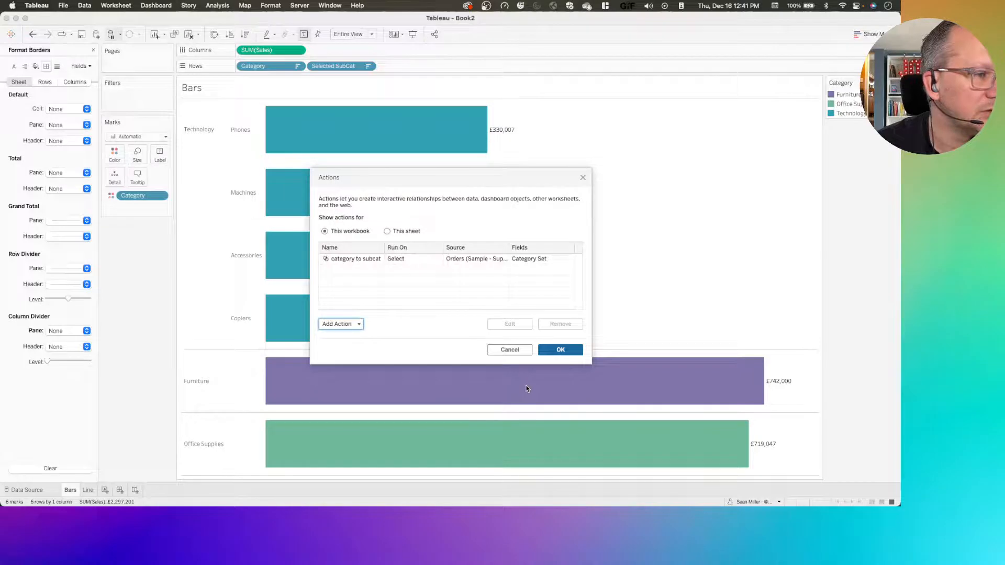
left_click(559, 350)
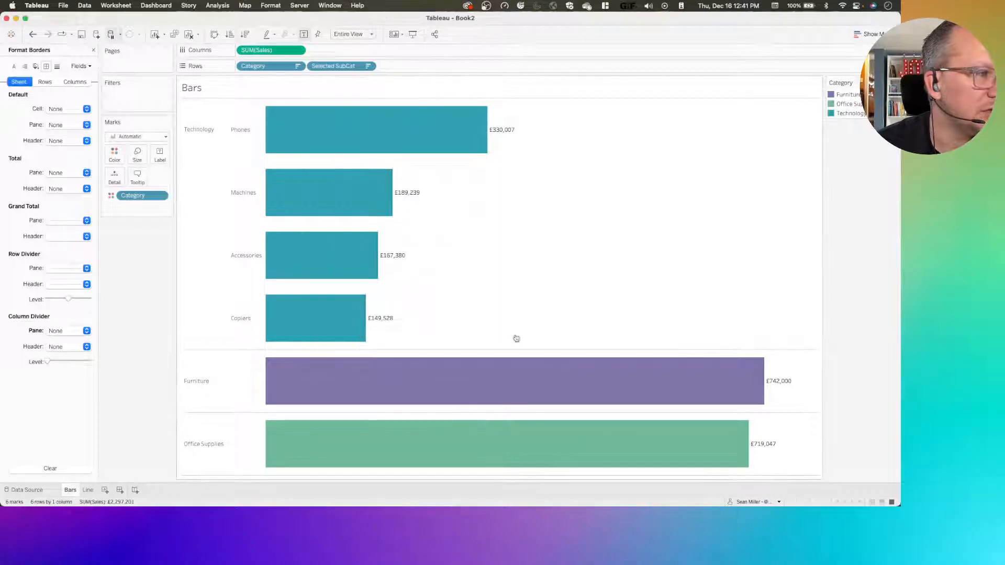
Test the set action by selecting the Furniture category header and deselecting it
left_click(203, 393)
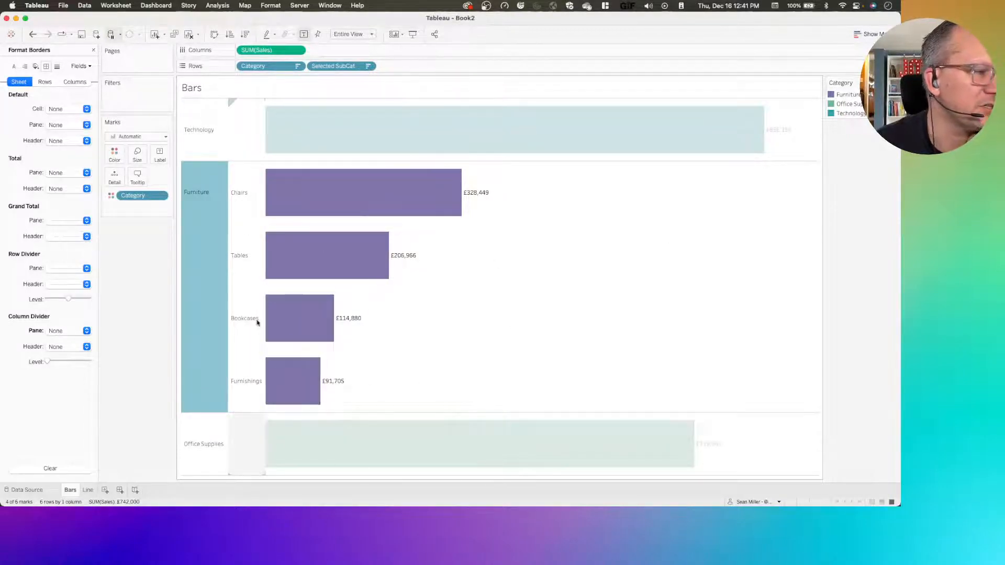
left_click(199, 241)
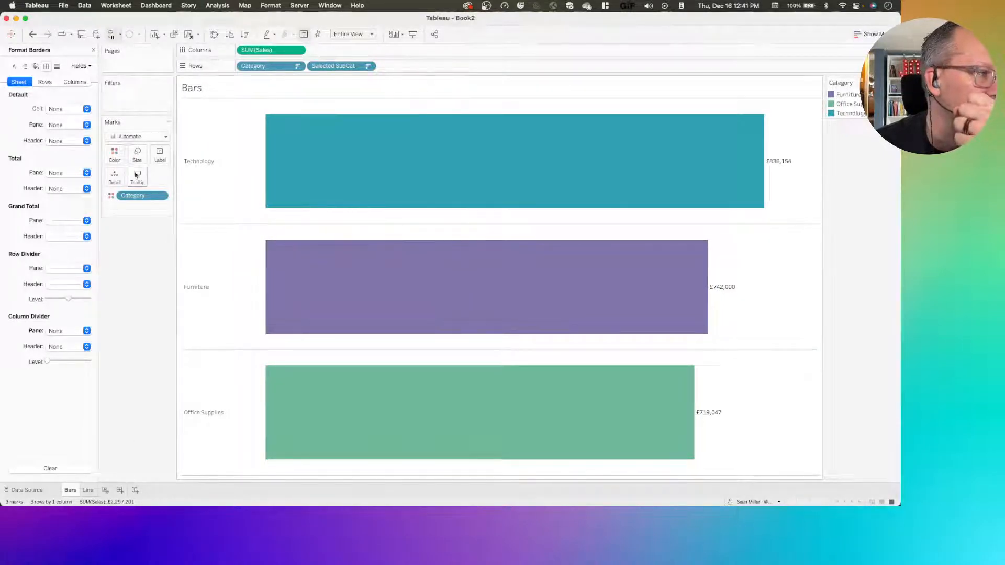
Edit the Bars tooltip text by deleting its first line and adding a blank line between the Category and Sales lines
key("super+Tab")
left_click_drag(900, 183, 565, 181)
left_click_drag(579, 226, 419, 225)
key("BackSpace")
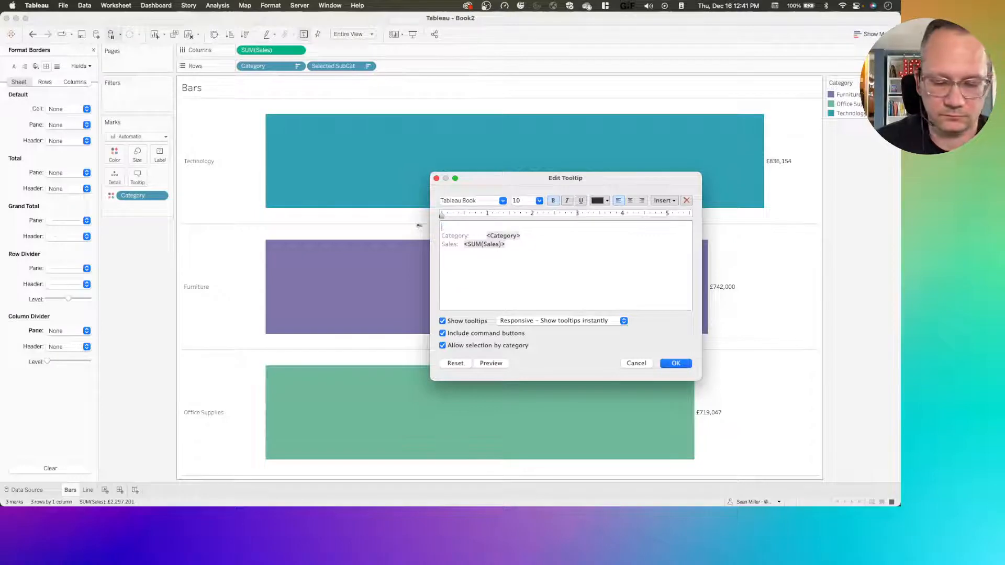
key("Delete")
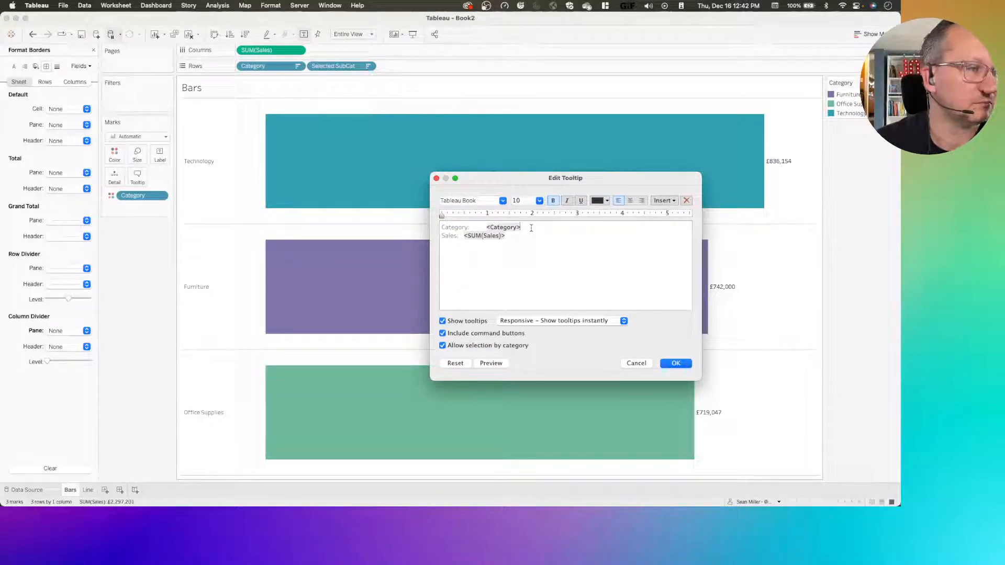
key("Return")
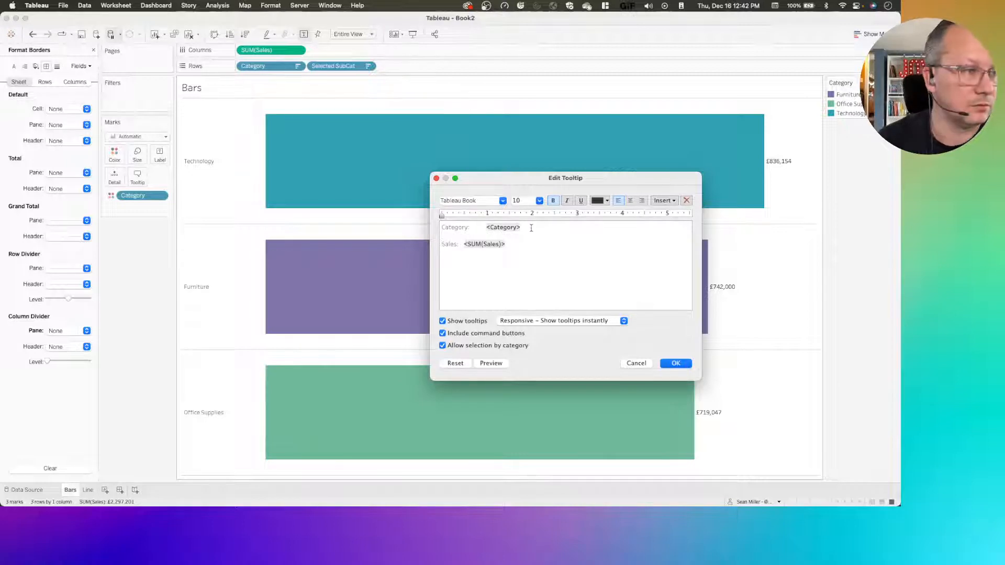
Turn off the command buttons and selection by category for the Bars tooltip, and apply the tooltip changes
left_click(442, 333)
left_click(443, 345)
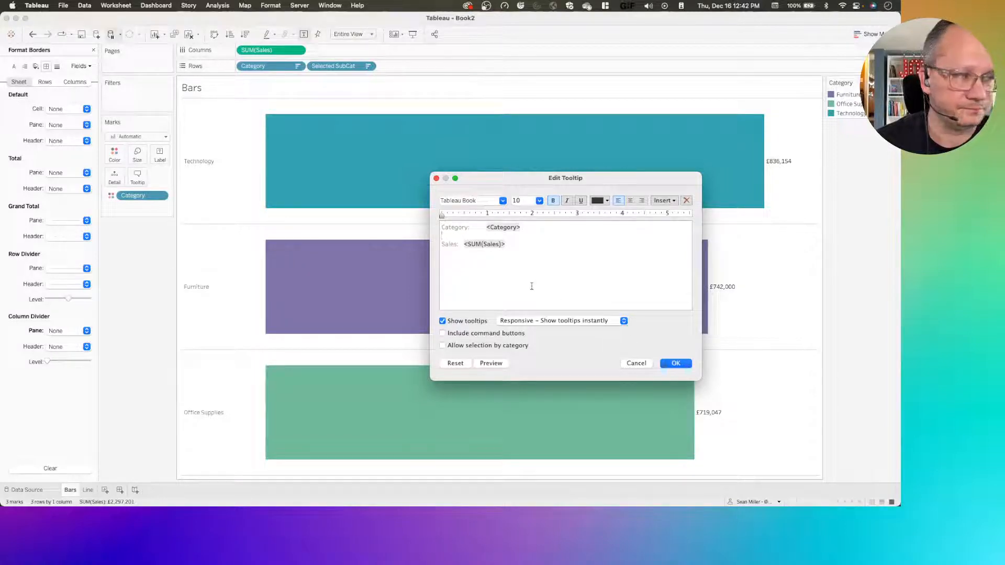
left_click(676, 363)
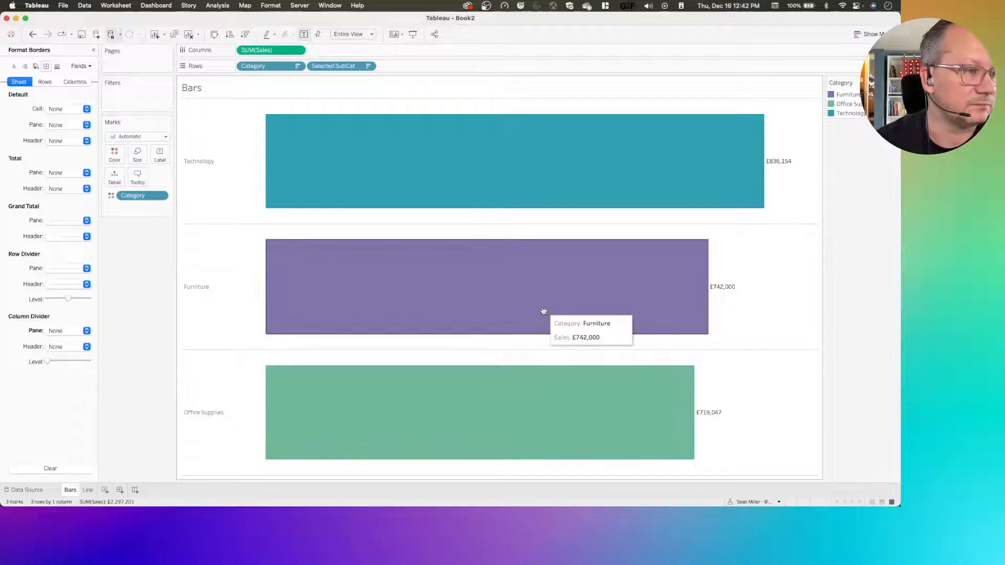
Test the drill-down by selecting the Technology bar, selecting its Machines bar and clearing that selection
left_click(297, 190)
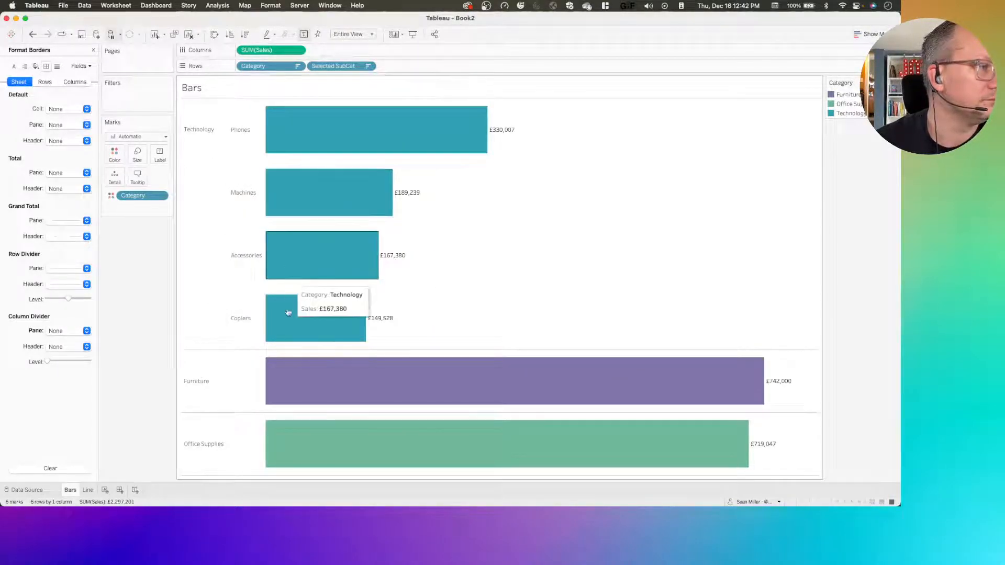
left_click(289, 197)
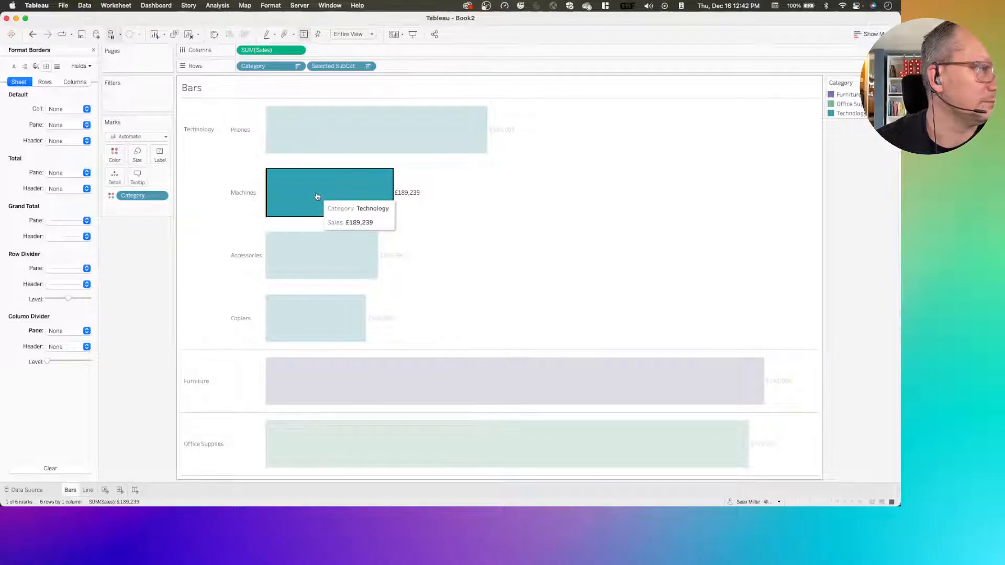
left_click(315, 195)
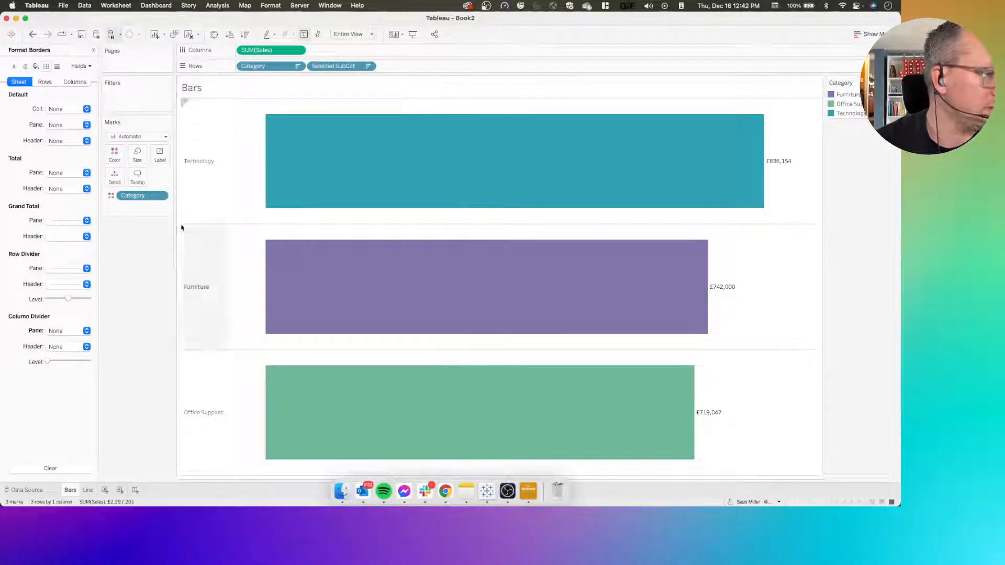
Insert the Selected SubCat field on the blank line between Category and Sales in the Bars tooltip
left_click(137, 175)
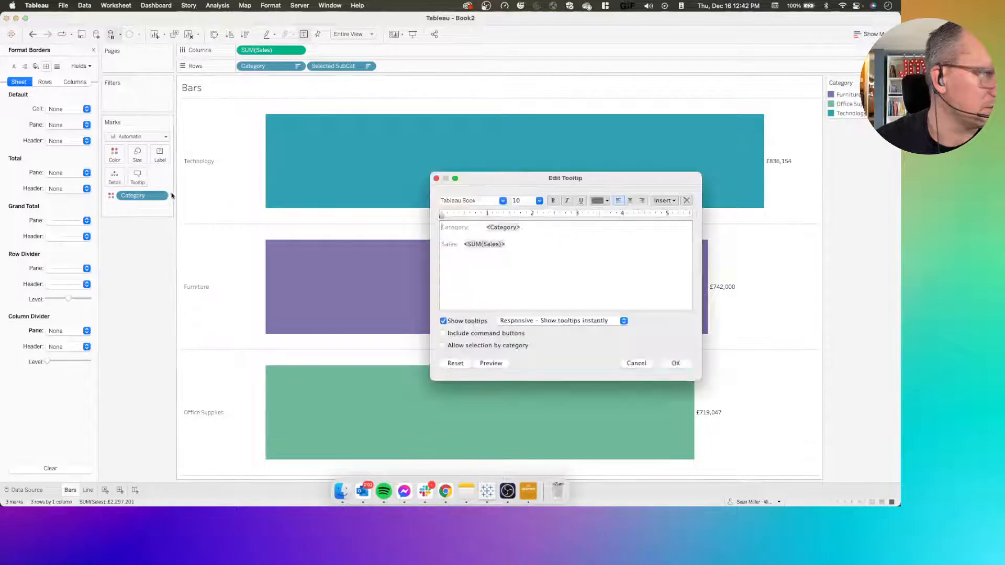
left_click(451, 236)
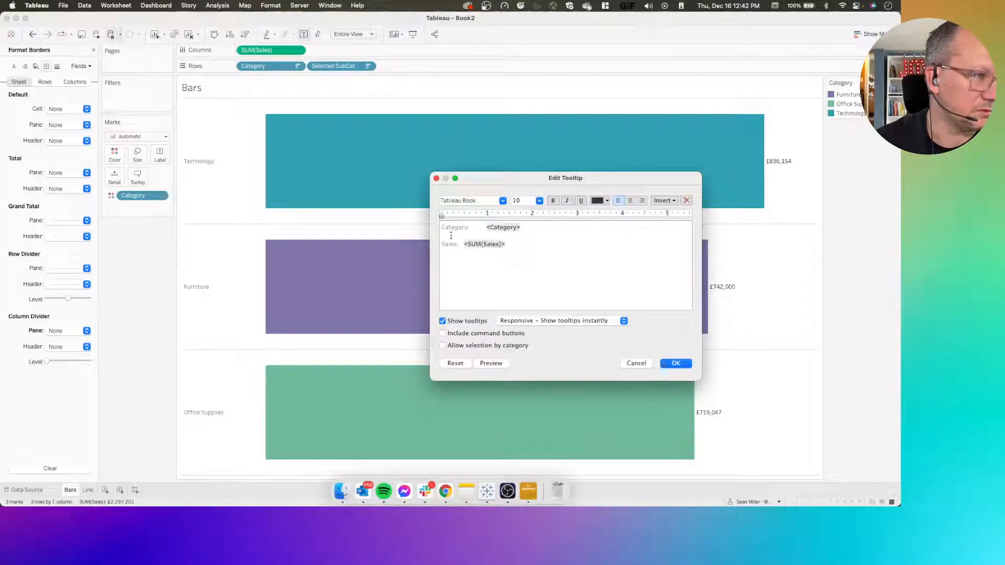
left_click(664, 201)
left_click(675, 348)
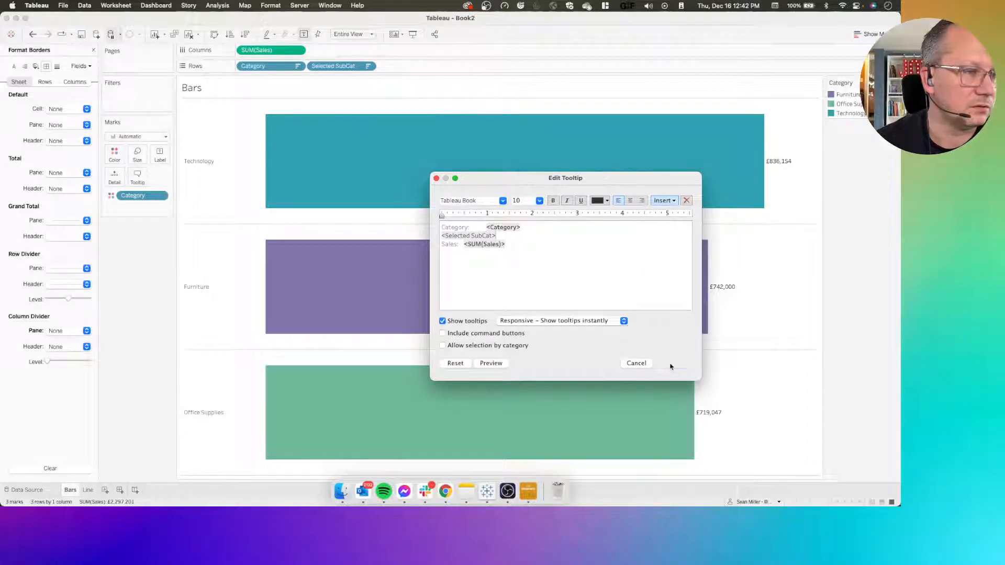
left_click(673, 363)
Check the sub-category tooltips by drilling into Technology, and collapse the category again
mouse_move(337, 220)
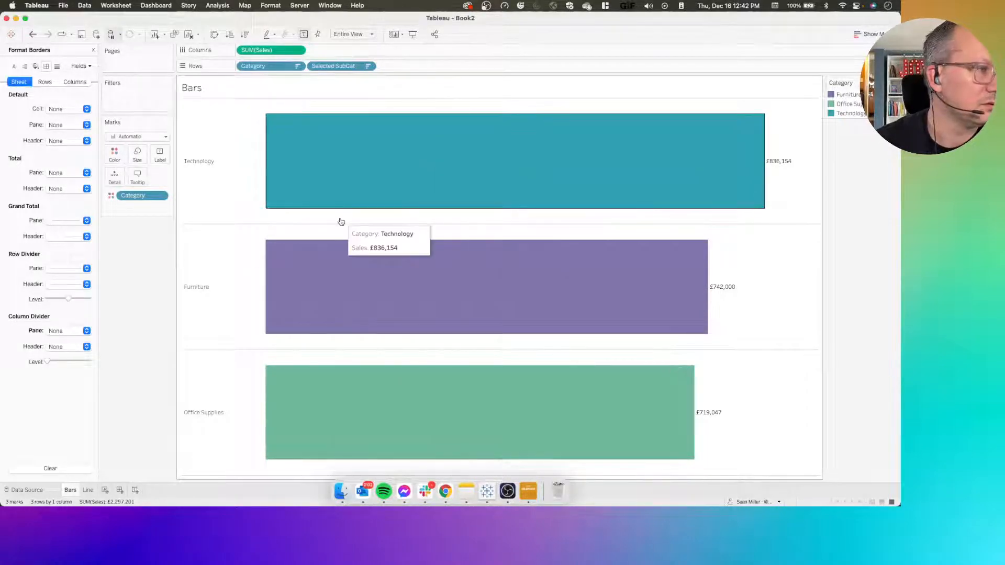
left_click(285, 162)
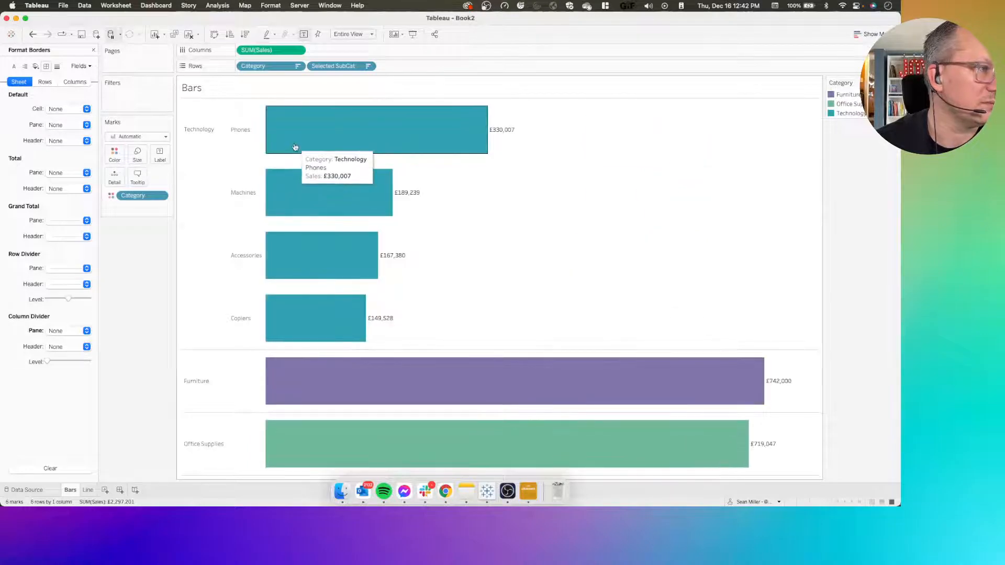
mouse_move(288, 247)
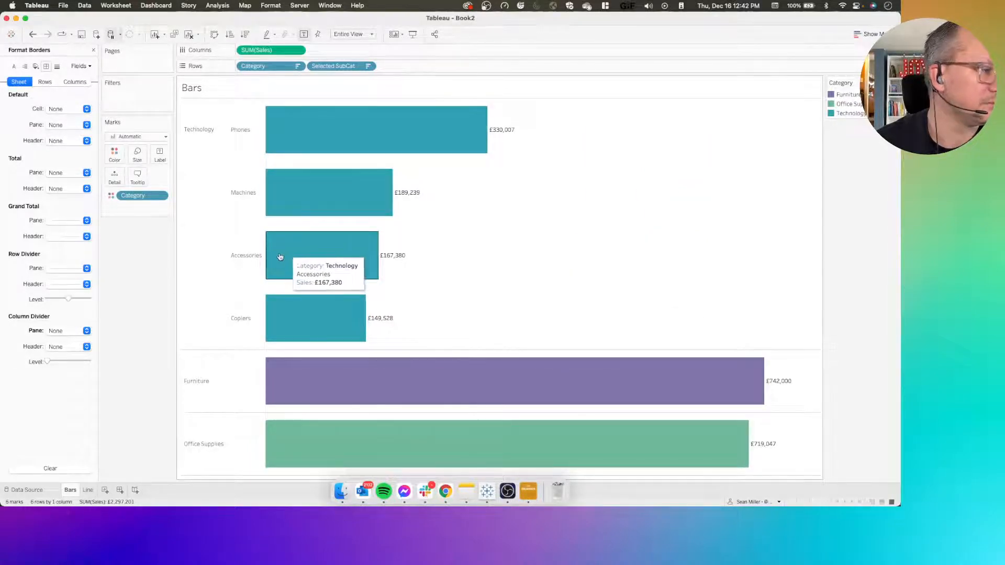
left_click(211, 148)
left_click(211, 149)
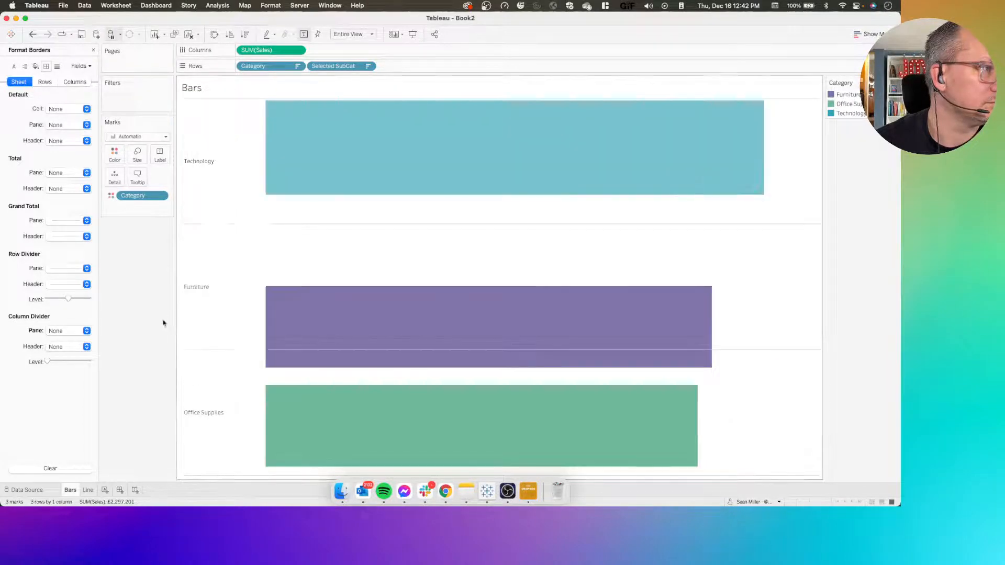
Build a line chart on the Line sheet from continuous month of Order Date in columns and Sales in rows
left_click(88, 490)
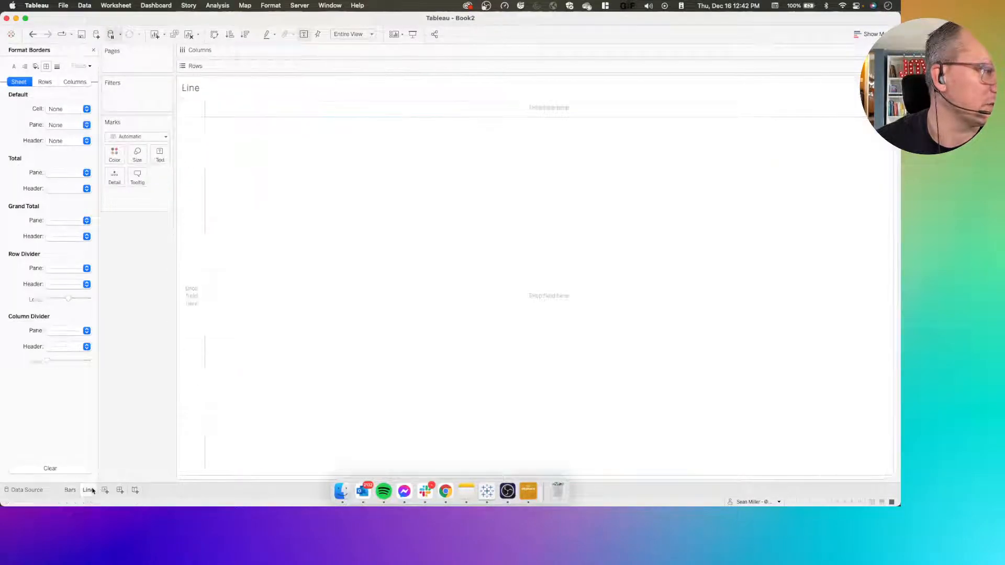
left_click(93, 51)
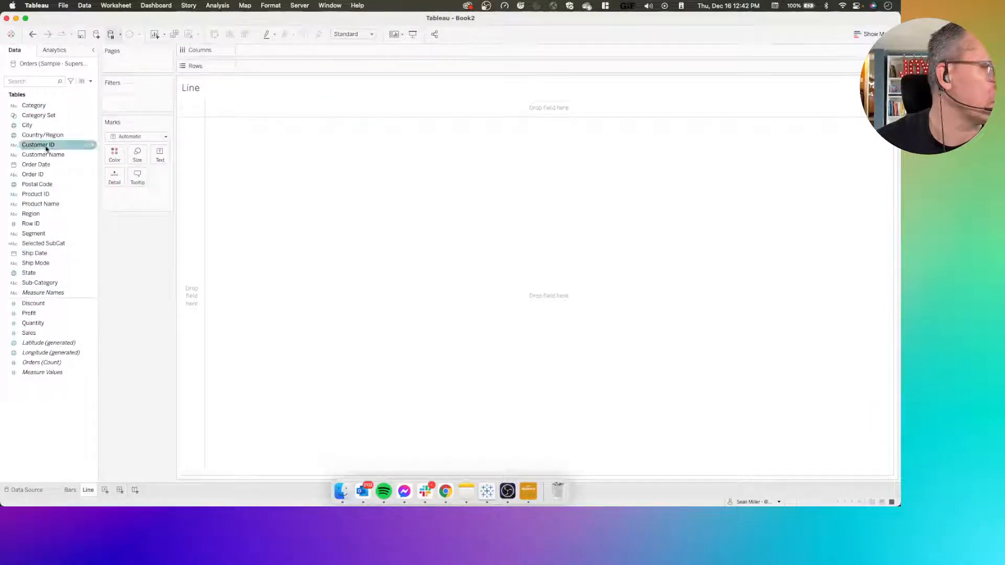
left_click_drag(41, 165, 290, 51)
left_click(298, 51)
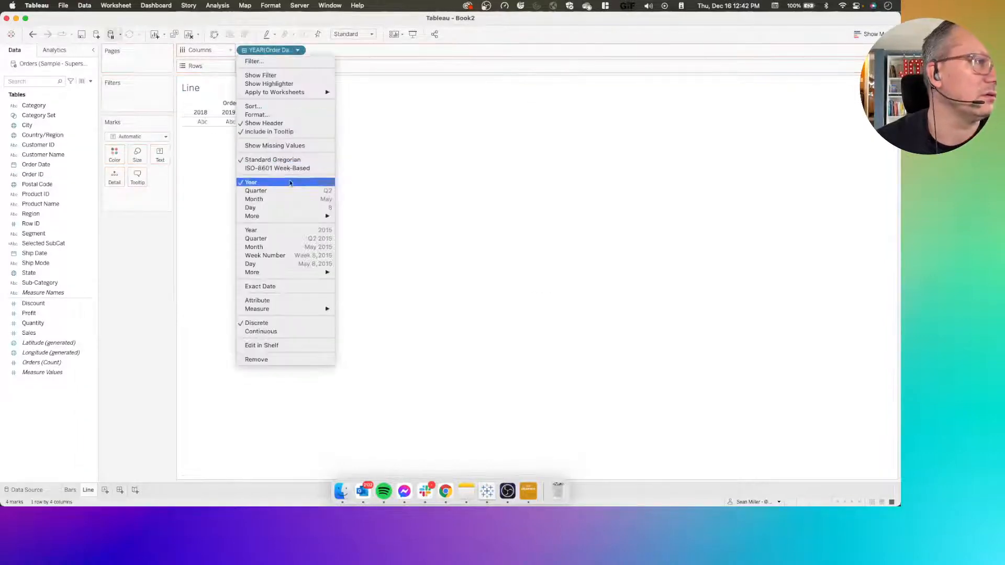
left_click(281, 248)
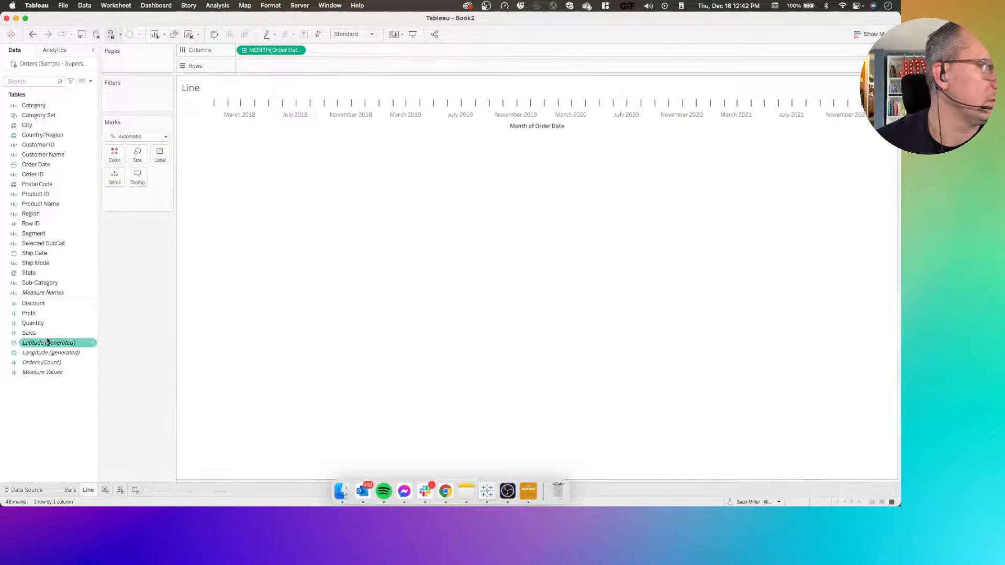
mouse_move(94, 333)
left_mouse_down()
mouse_move(98, 263)
mouse_move(257, 67)
left_mouse_up()
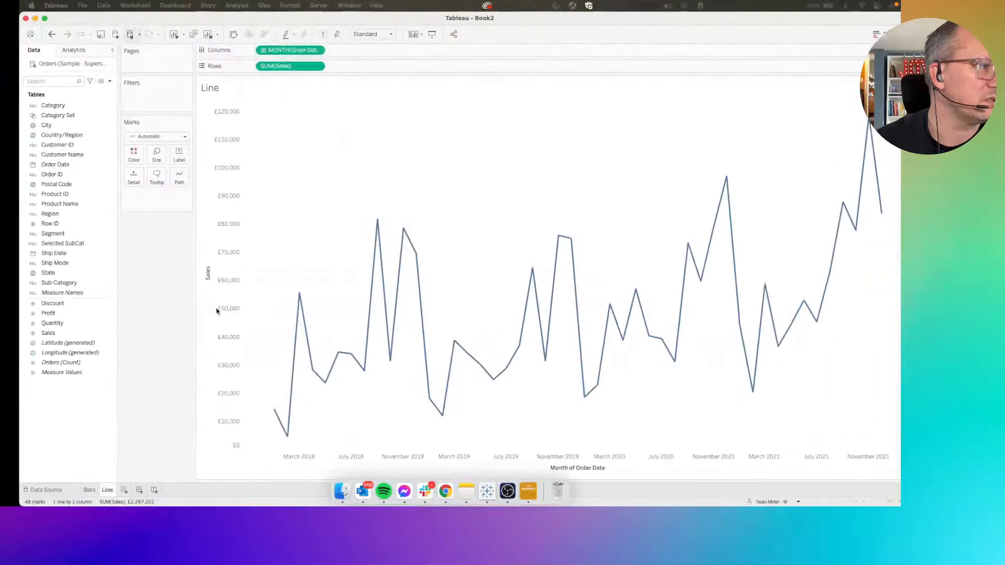
Show mark labels on the line chart for only the minimum and maximum values
left_click(163, 154)
left_click(183, 176)
left_click(182, 267)
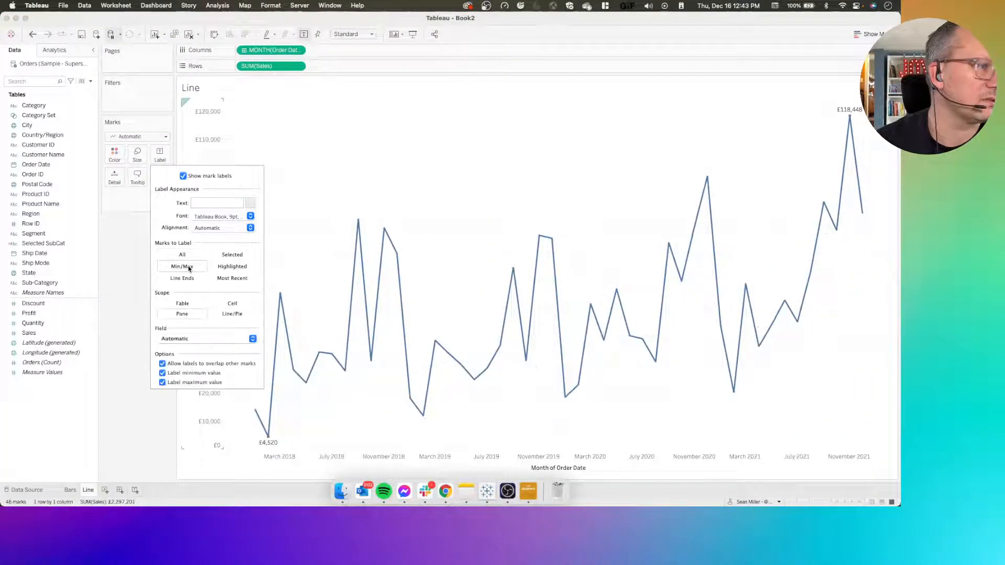
left_click(110, 288)
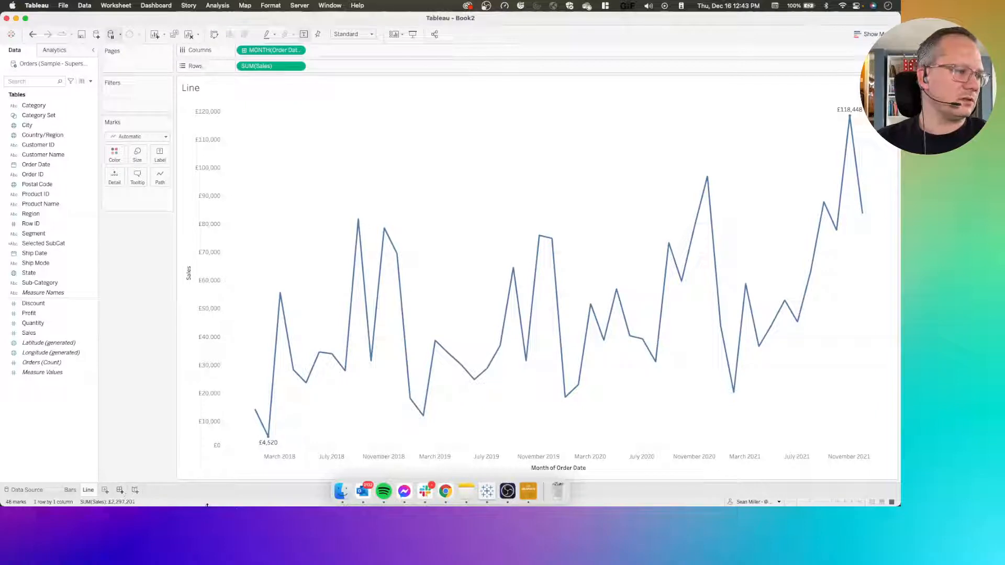
Create a new dashboard and look up the required dashboard size on the #WOW2021 W50 challenge page in Chrome
left_click_drag(208, 496, 210, 480)
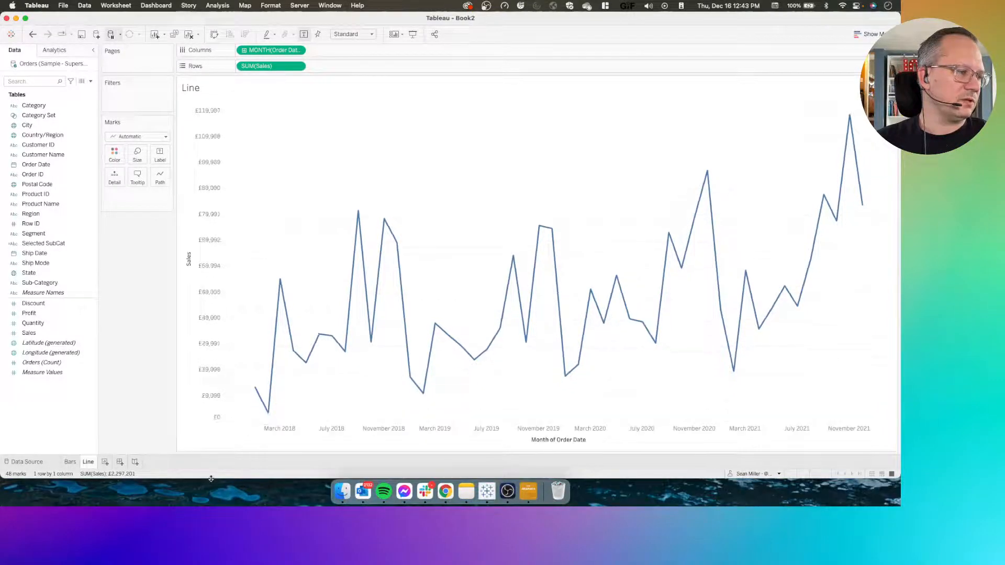
left_click(119, 461)
key("ctrl+Left")
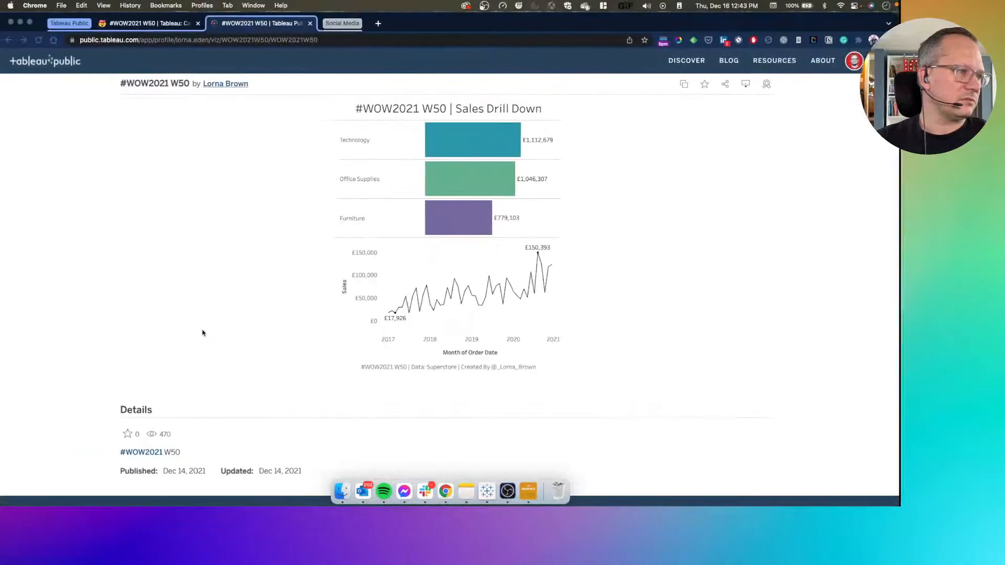
left_click(160, 28)
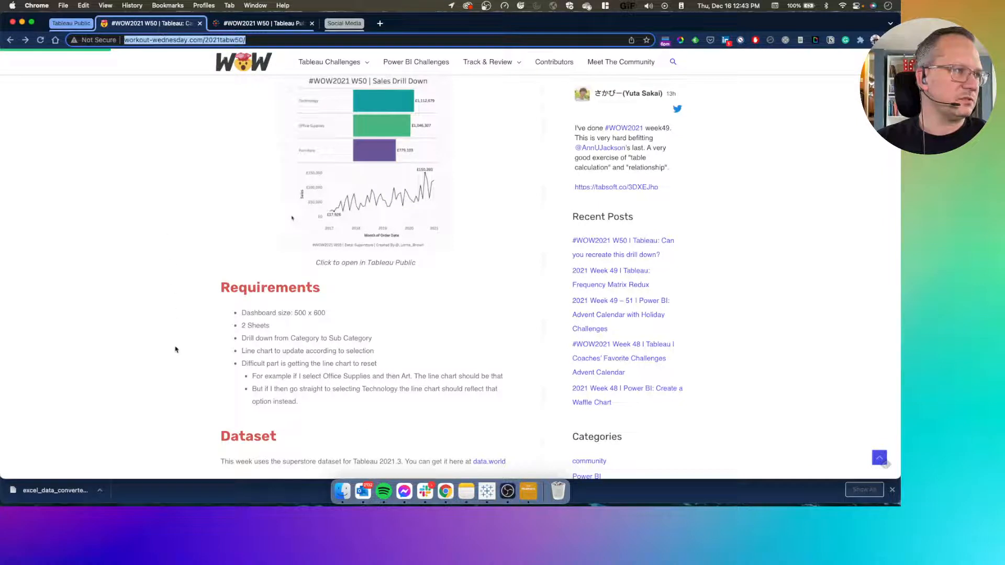
key("ctrl+Right")
Set the dashboard to a custom fixed size of 500 px wide by 600 px high
left_click(45, 120)
left_click(63, 149)
left_click(63, 151)
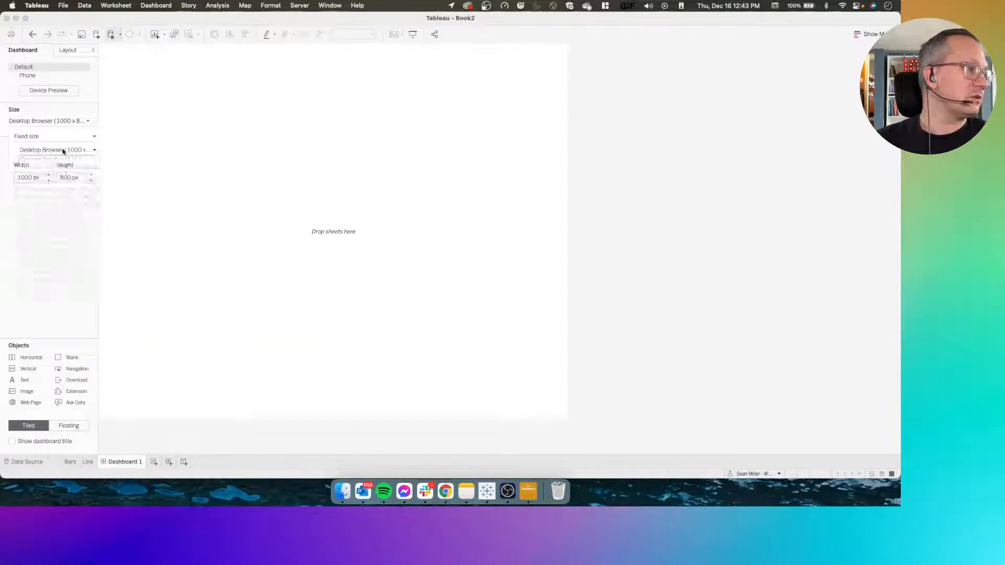
left_click(48, 181)
left_click(48, 181)
left_click(48, 181)
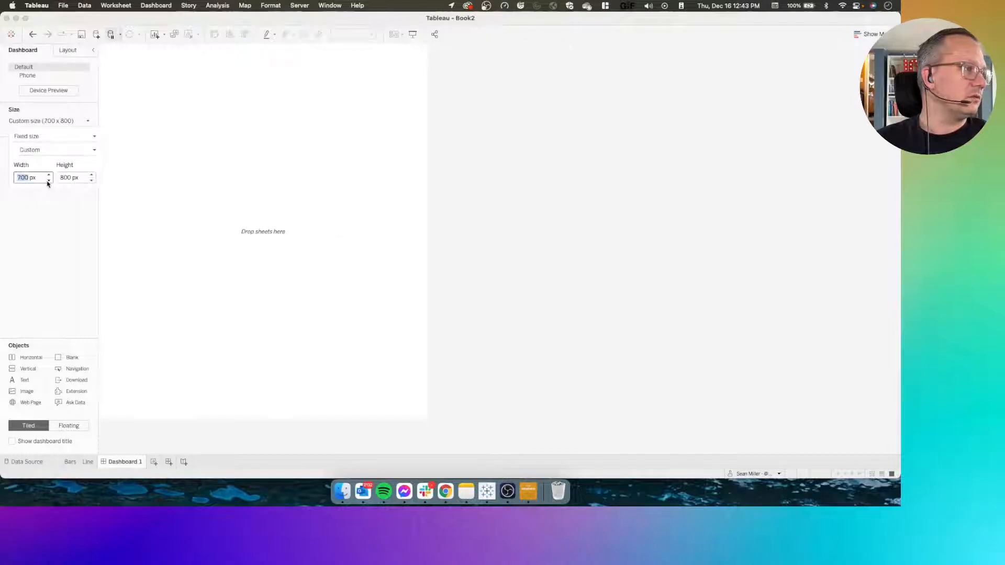
left_click(48, 181)
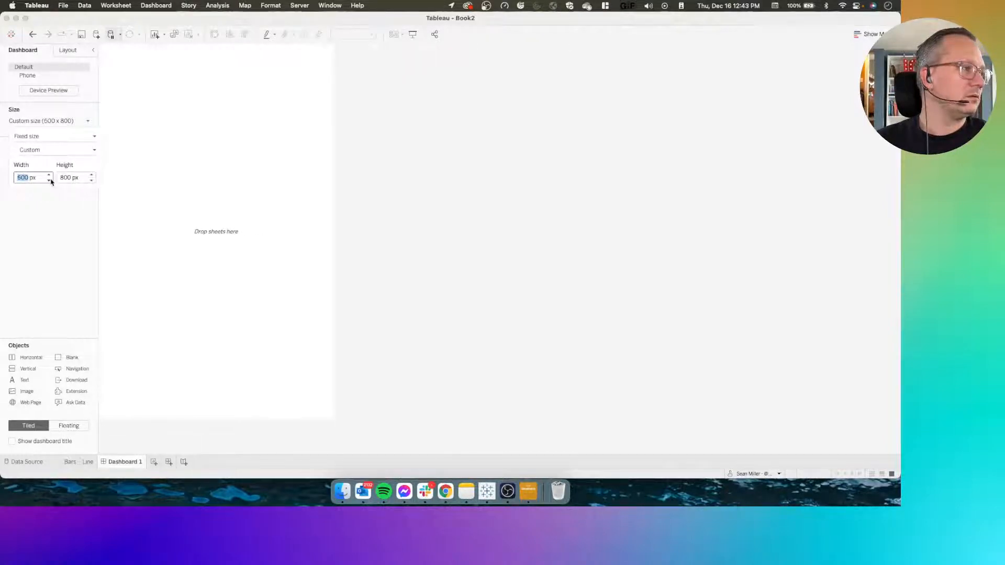
left_click(92, 182)
left_click(92, 181)
left_click(91, 181)
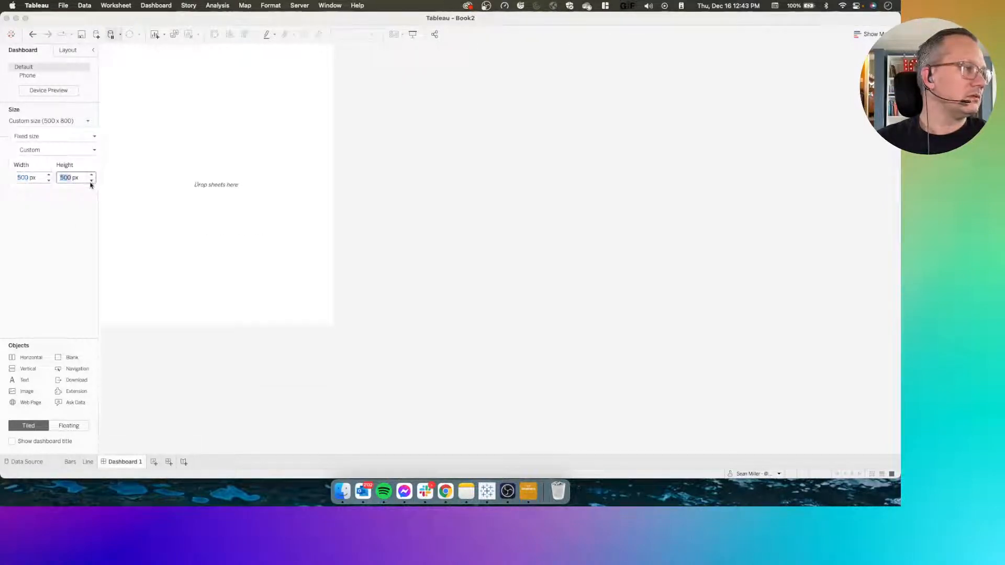
left_click(52, 270)
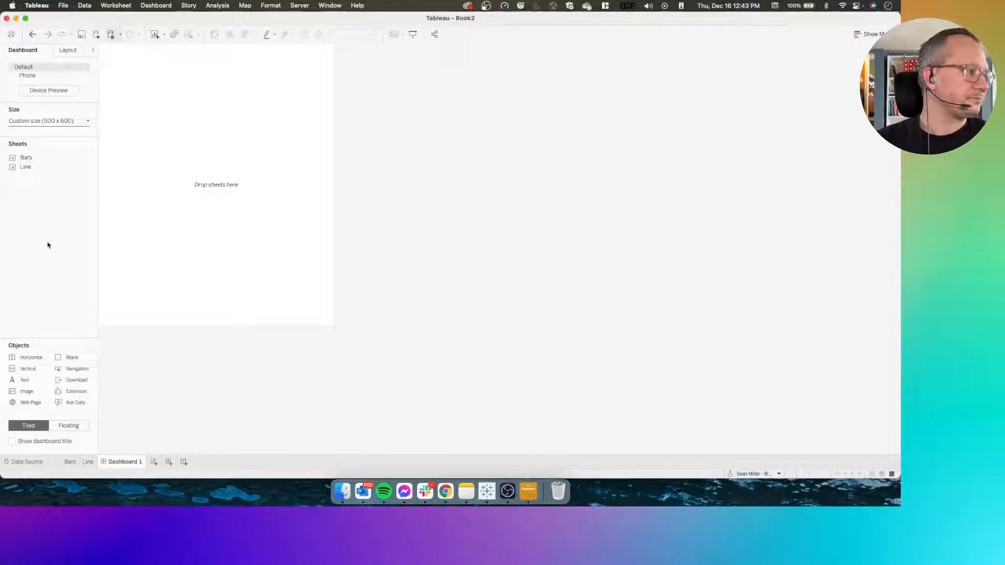
Add a vertical container to the dashboard and set its outer padding to 20 on all sides
left_click_drag(40, 368, 203, 185)
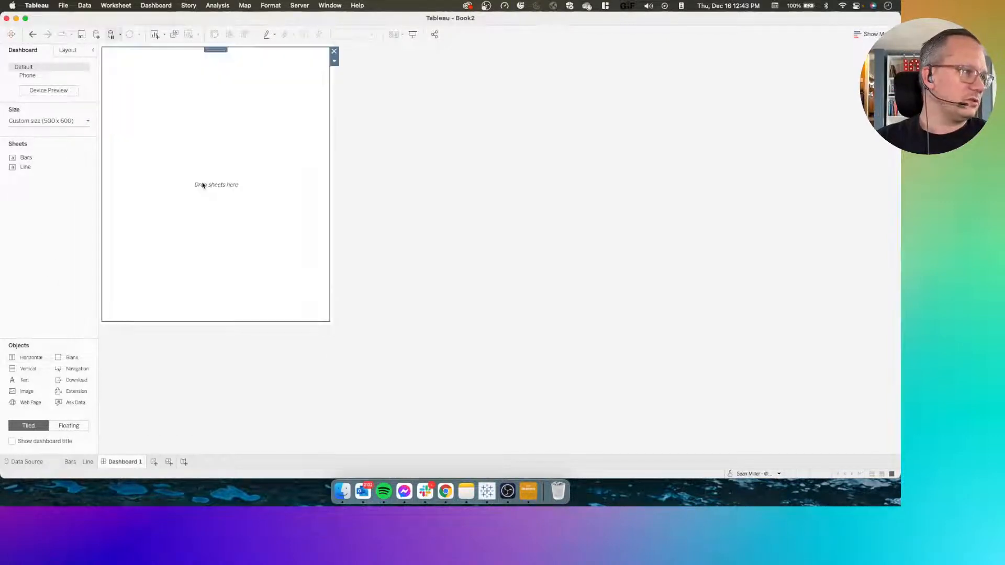
left_click(68, 51)
left_click(39, 256)
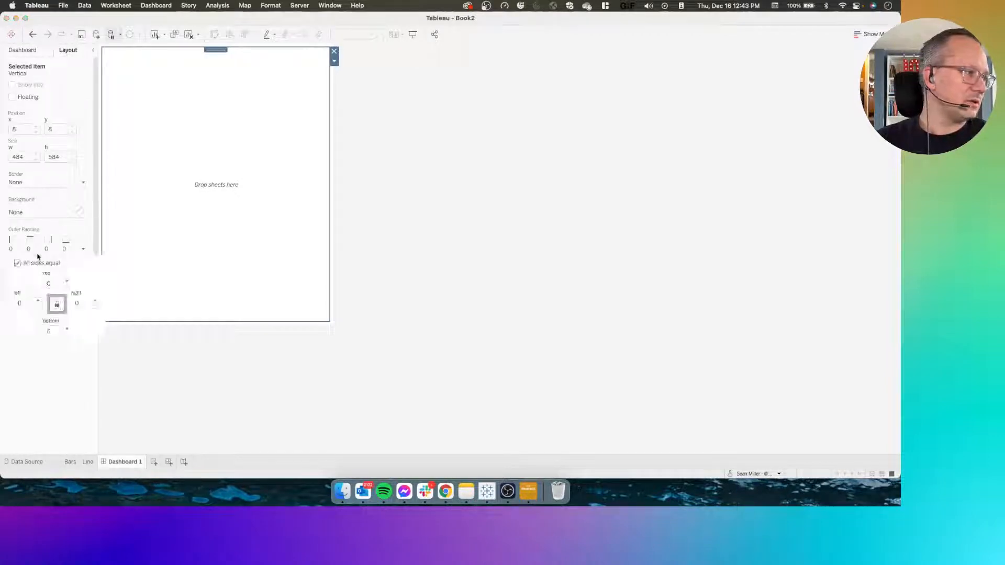
type("20")
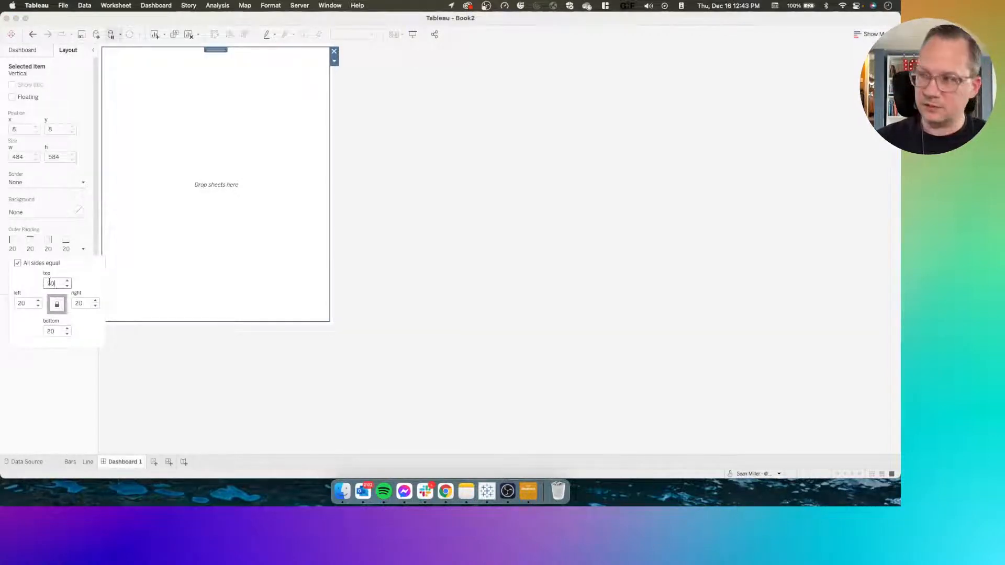
left_click(164, 191)
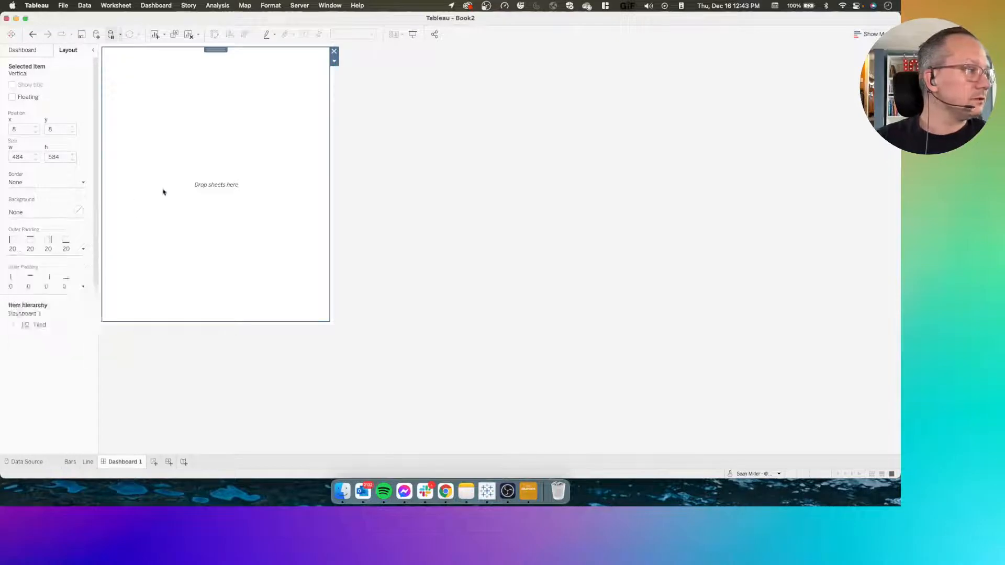
Place the Bars sheet in the vertical container and delete the layout container holding its Category legend
left_click(27, 51)
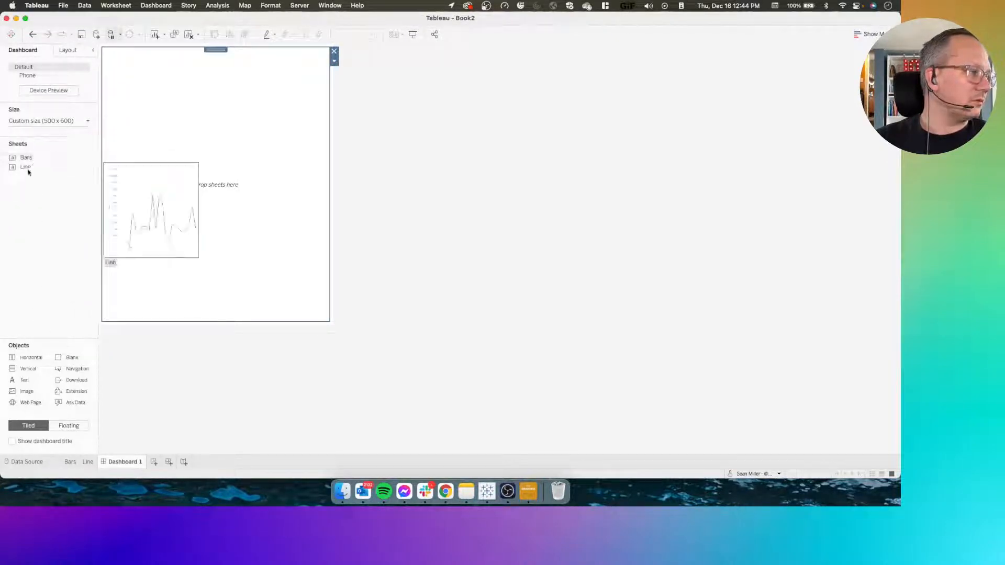
left_click_drag(28, 160, 234, 134)
left_click(298, 126)
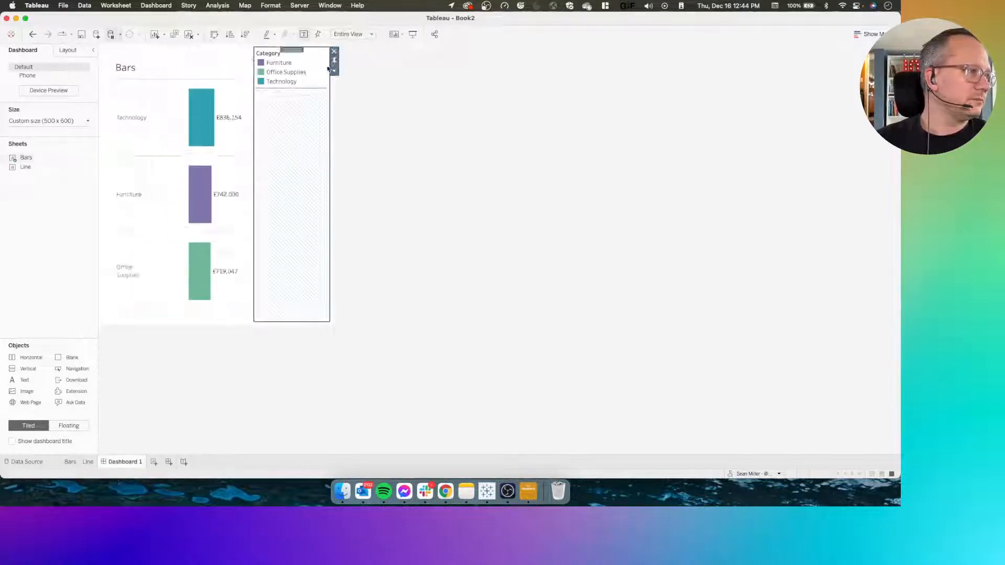
left_click(335, 52)
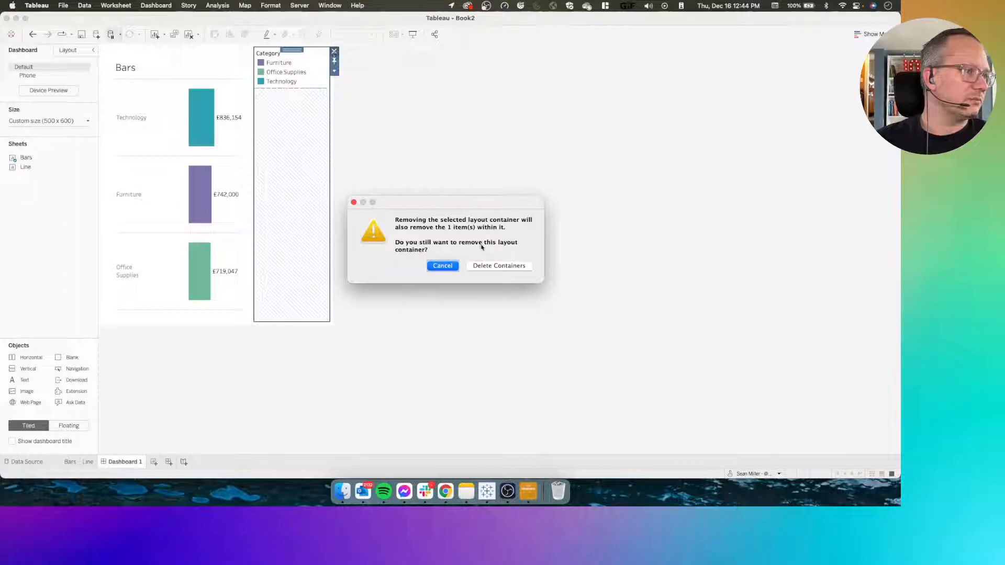
left_click(488, 266)
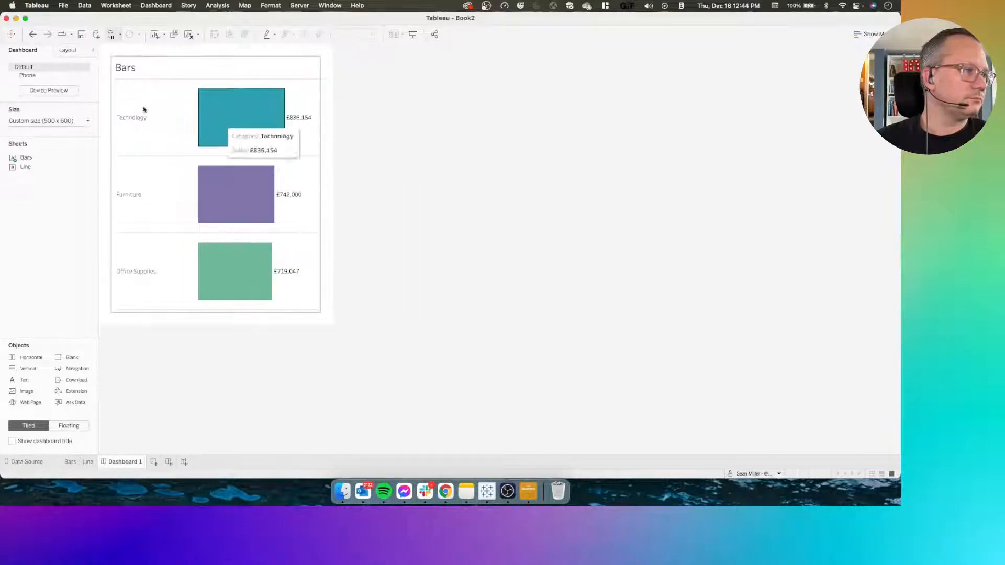
Place the Line sheet below the Bars sheet in the vertical container and hide its title
left_click_drag(25, 167, 213, 267)
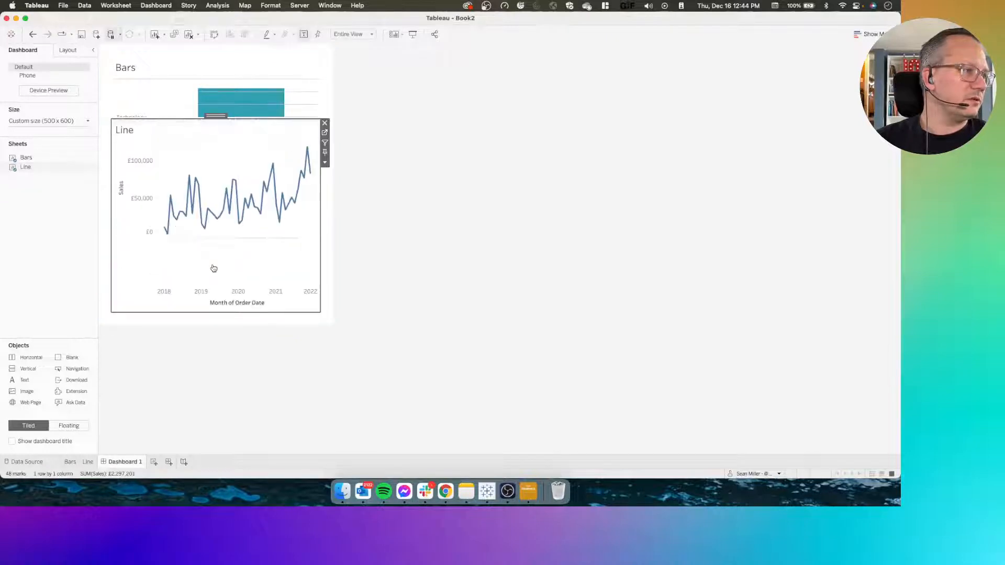
right_click(121, 131)
left_click(134, 150)
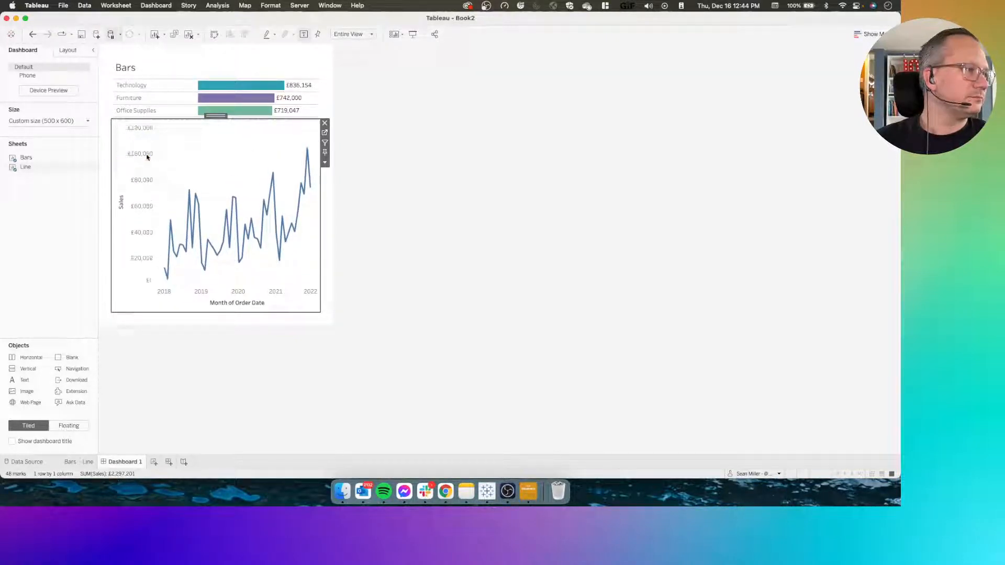
Distribute the contents of the vertical container evenly
double_click(217, 117)
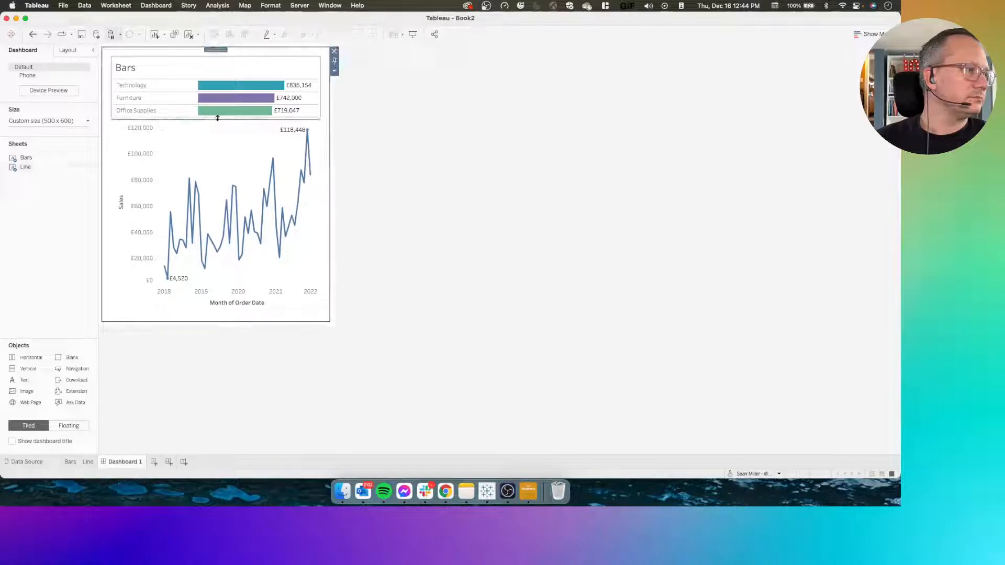
left_click(335, 71)
left_click(369, 92)
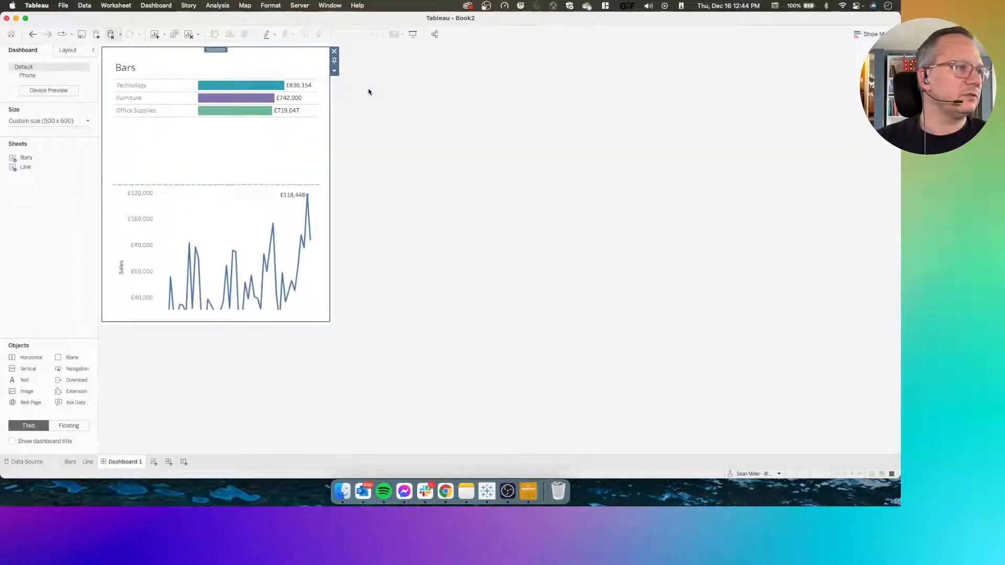
left_click(376, 155)
Hide the title of the Bars sheet on the dashboard
left_click(129, 73)
right_click(119, 68)
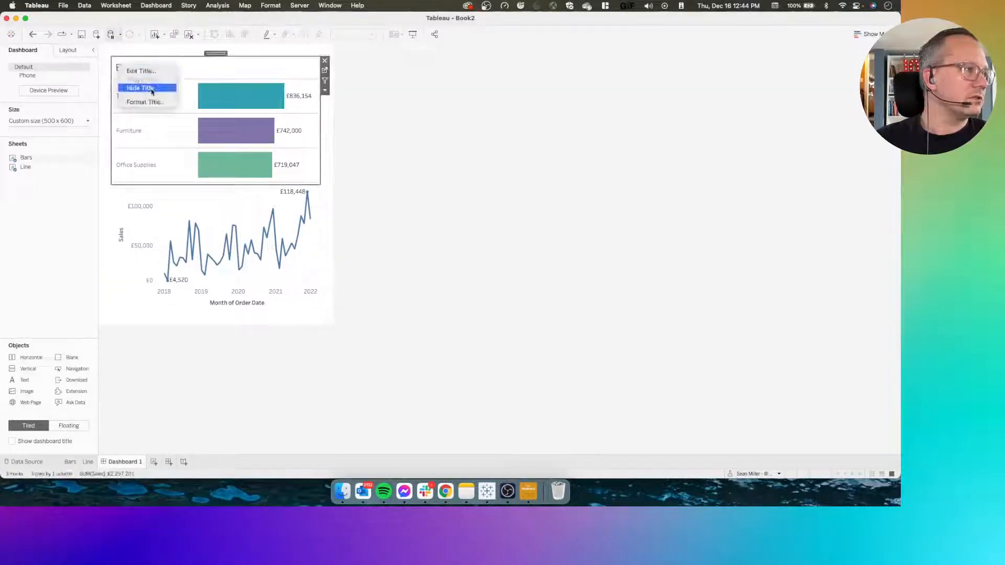
left_click(140, 88)
left_click(407, 155)
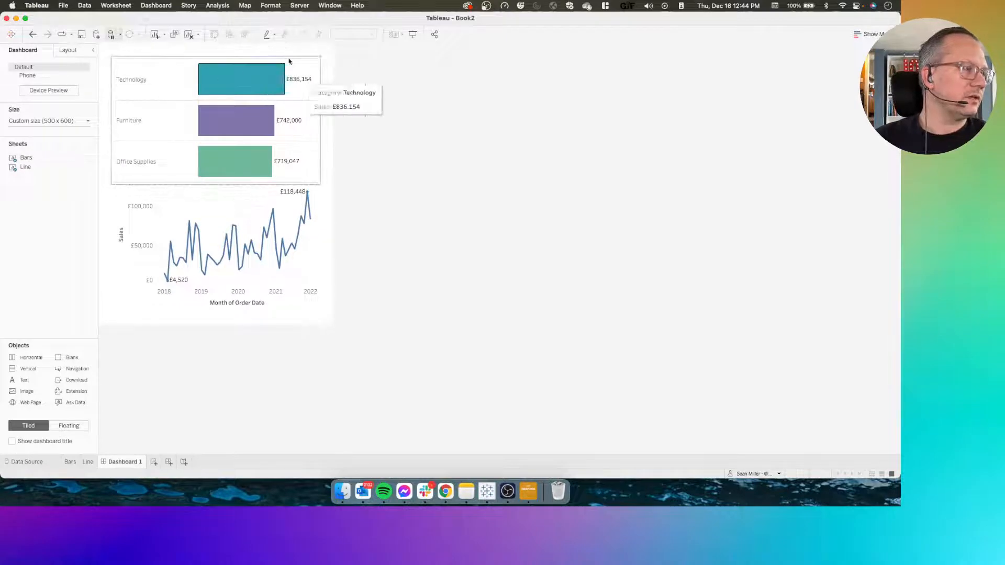
Add a dashboard filter action from Bars to Line that runs on Select and shows all values when the selection is cleared
left_click(117, 6)
mouse_move(146, 6)
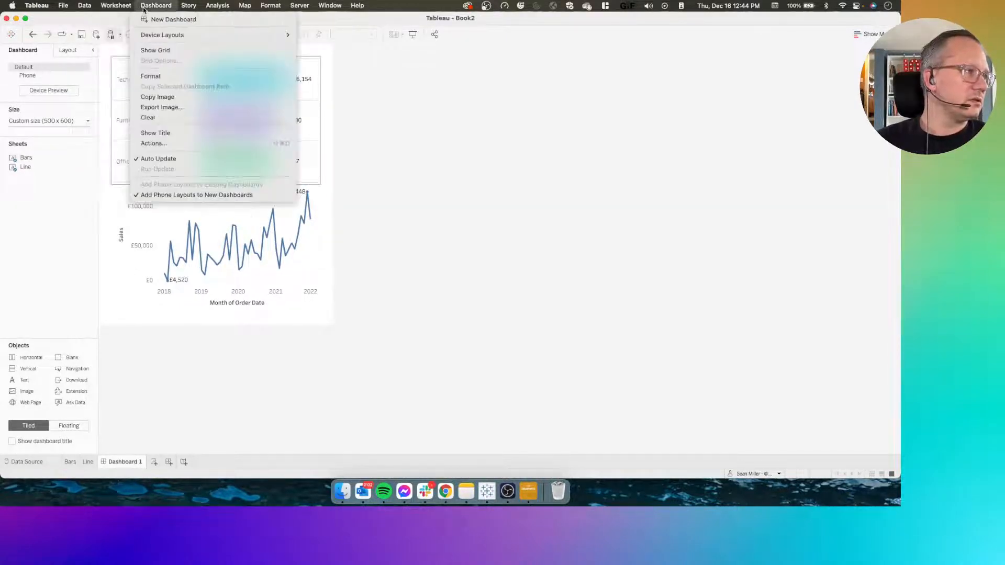
left_click(157, 145)
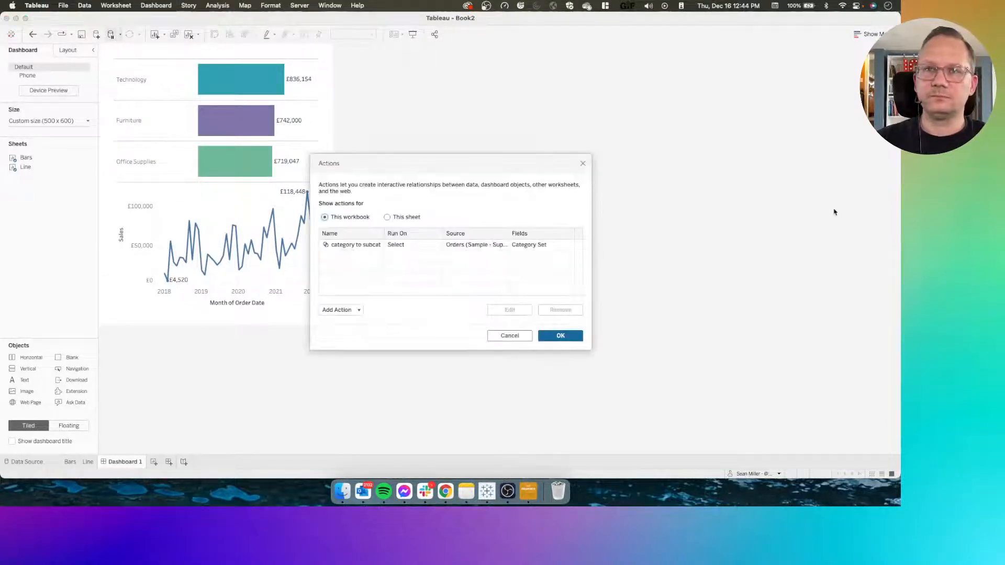
left_click(335, 310)
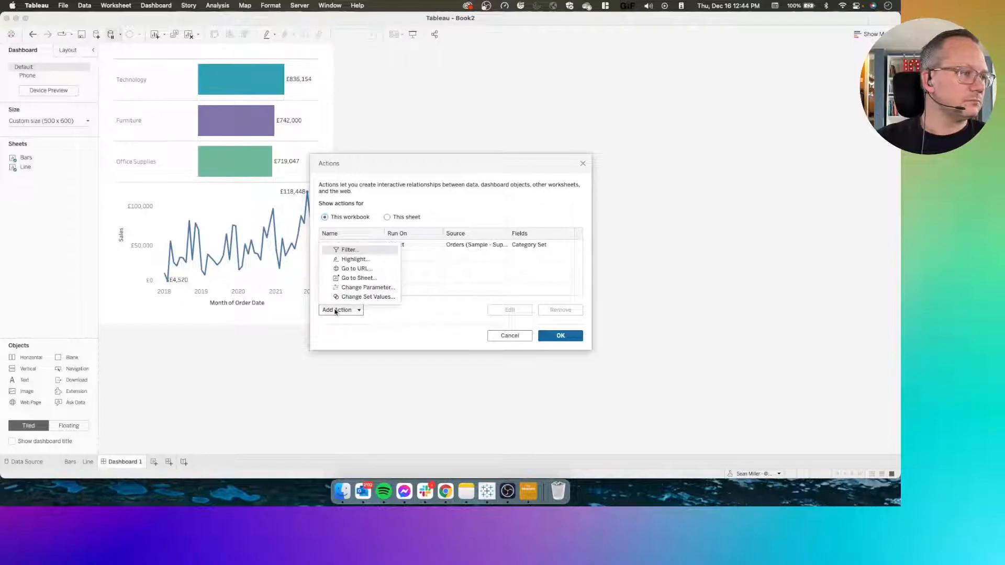
left_click(359, 255)
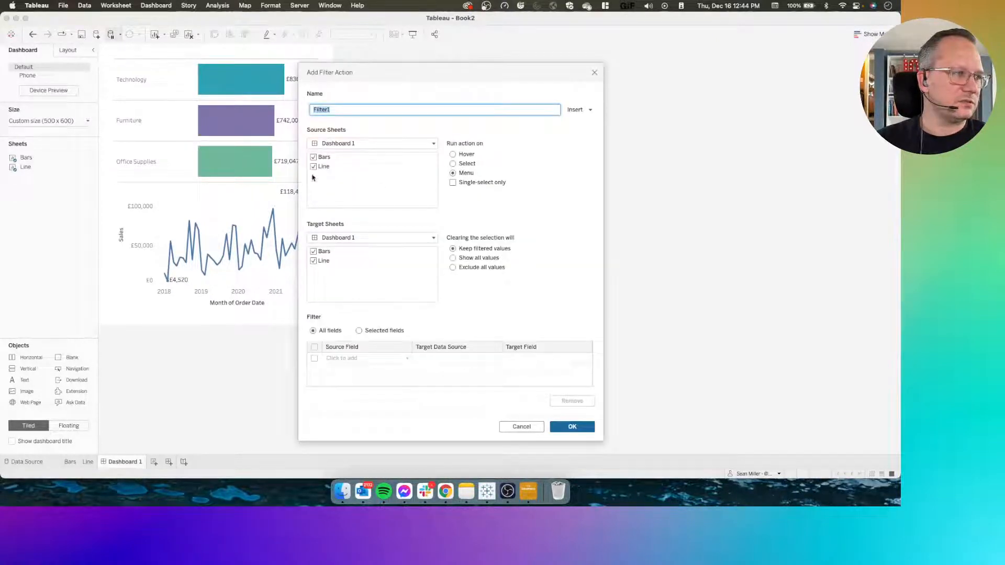
left_click(313, 167)
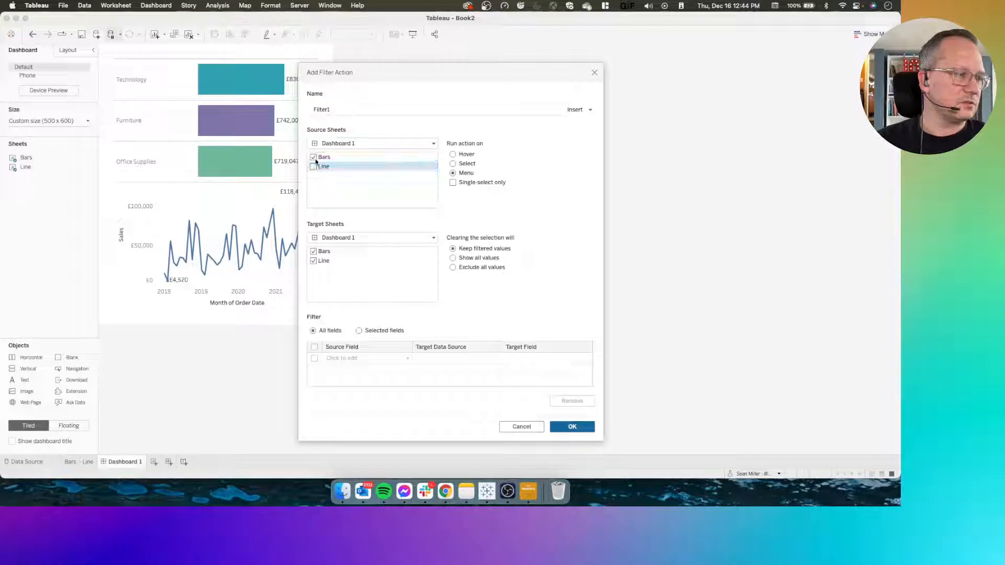
left_click(314, 251)
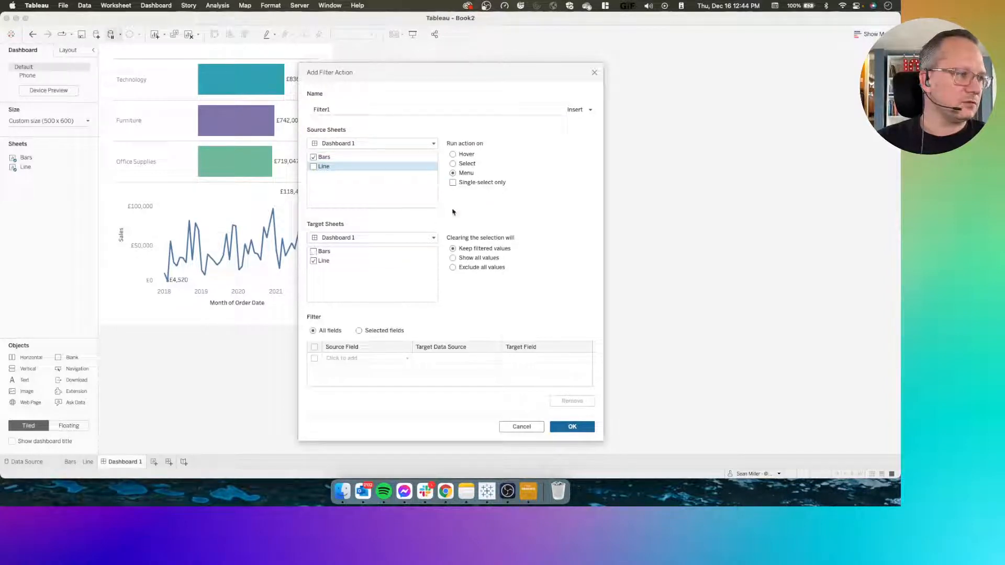
left_click(466, 163)
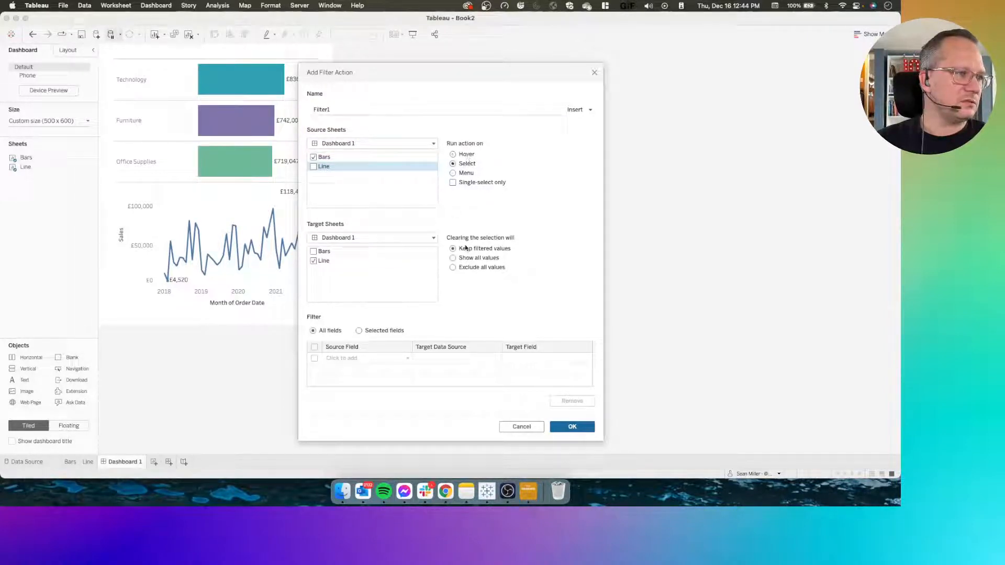
left_click(454, 257)
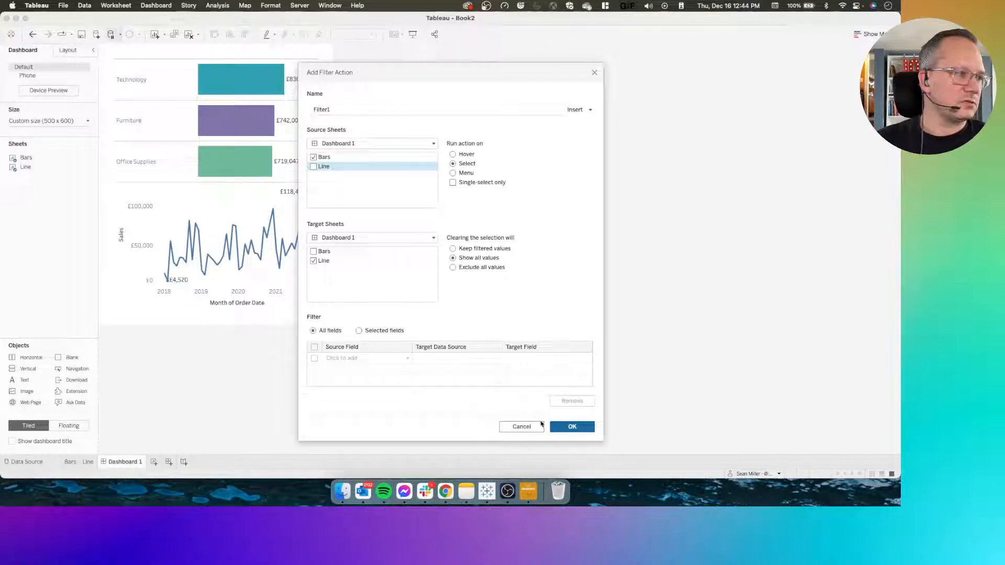
left_click(561, 427)
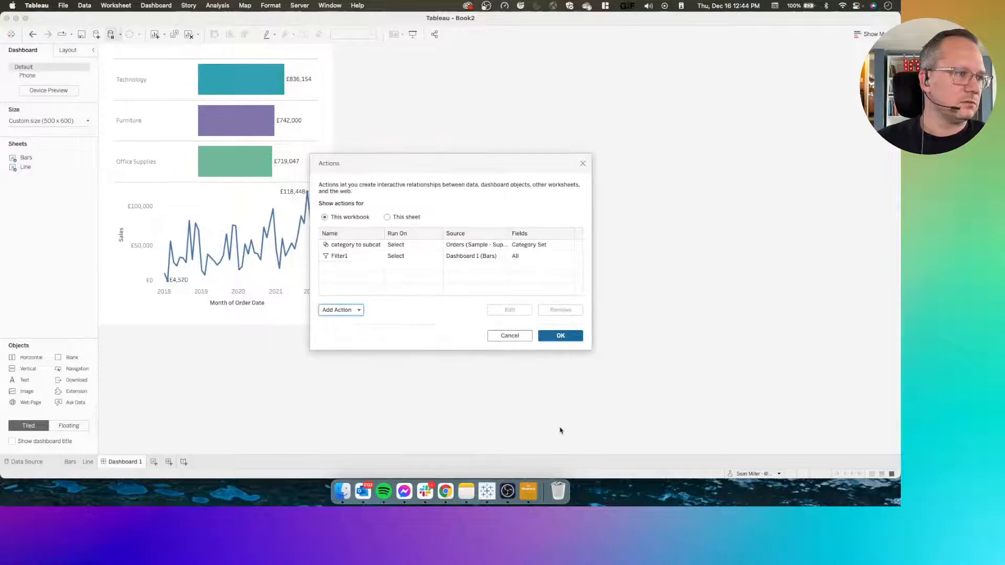
left_click(549, 338)
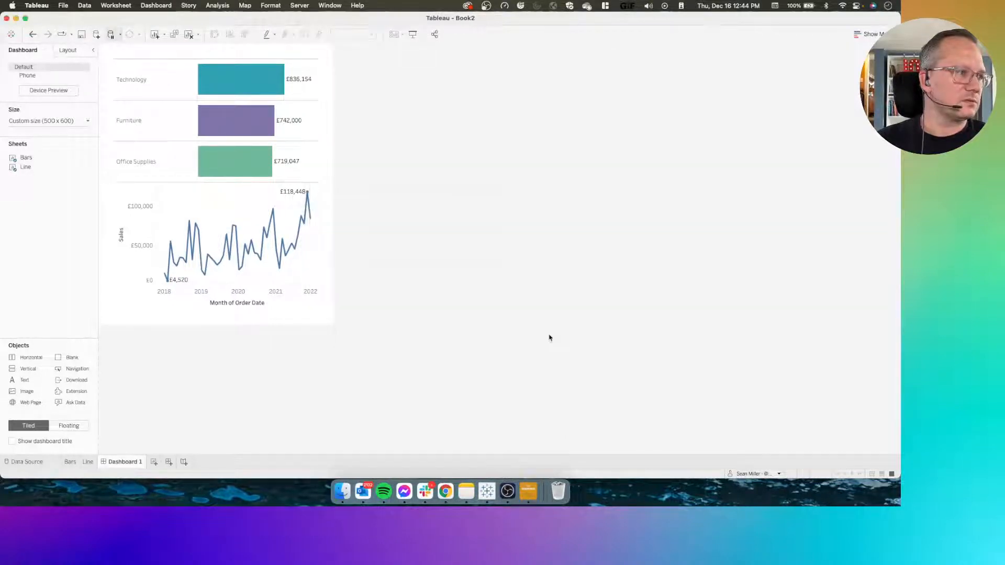
Test the drill-down and line chart filtering by selecting and clearing Technology, its Machines sub-category and Furniture
left_click(140, 88)
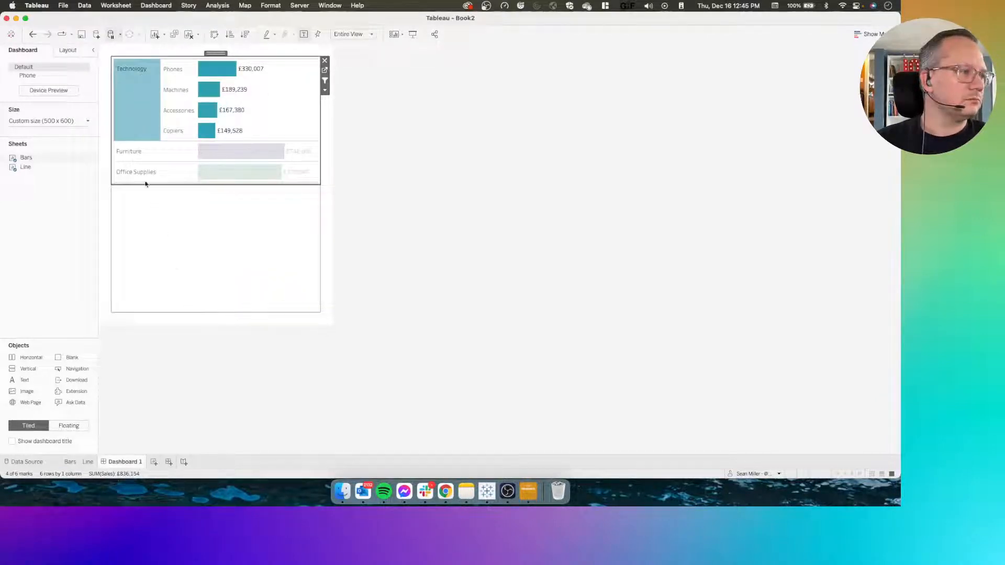
left_click(131, 100)
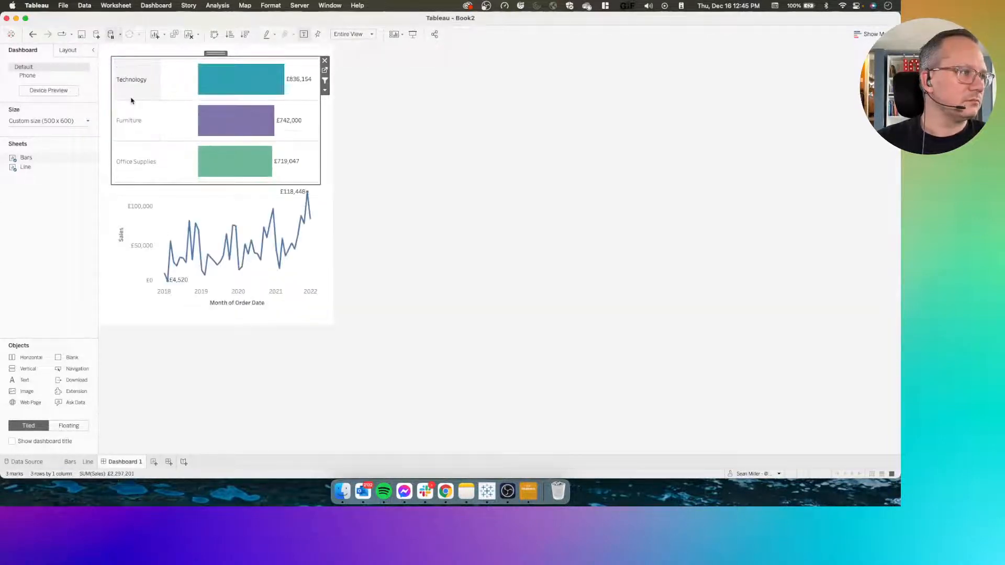
left_click(134, 96)
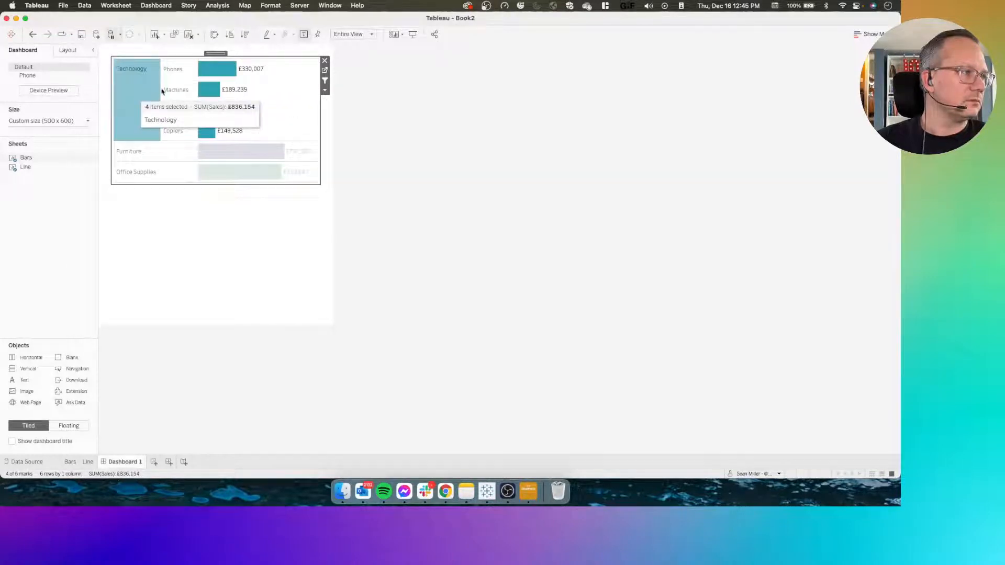
left_click(178, 94)
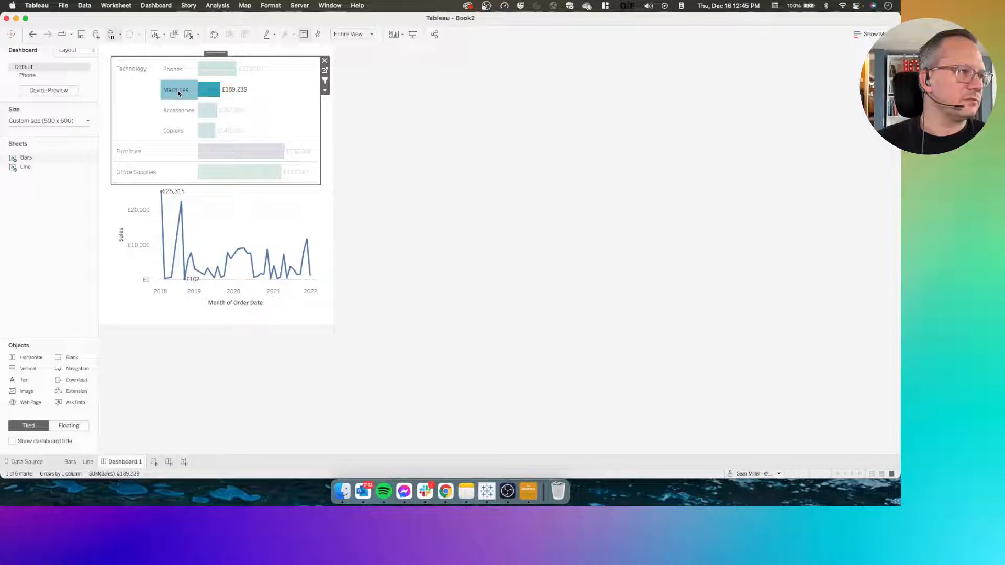
left_click(178, 93)
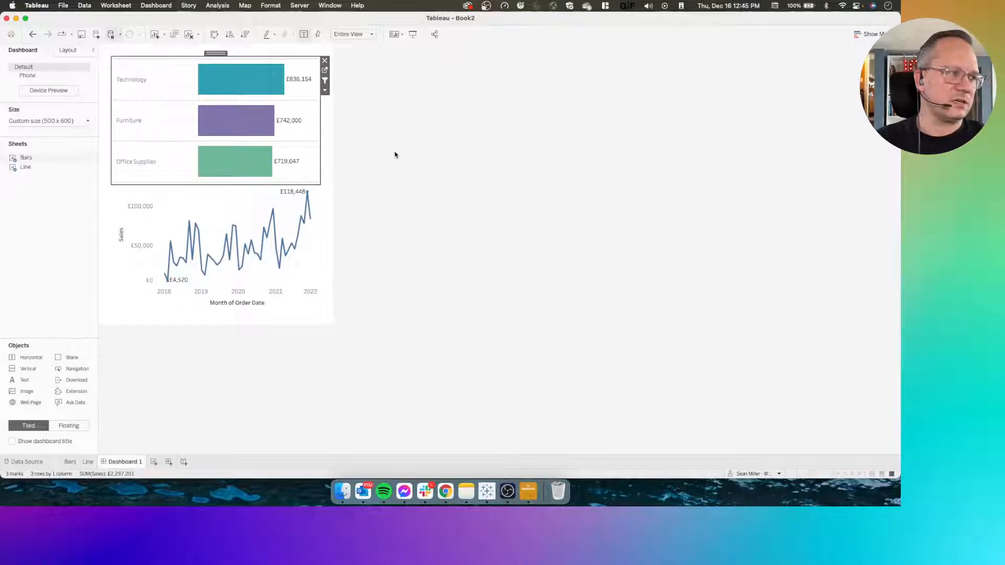
left_click(178, 77)
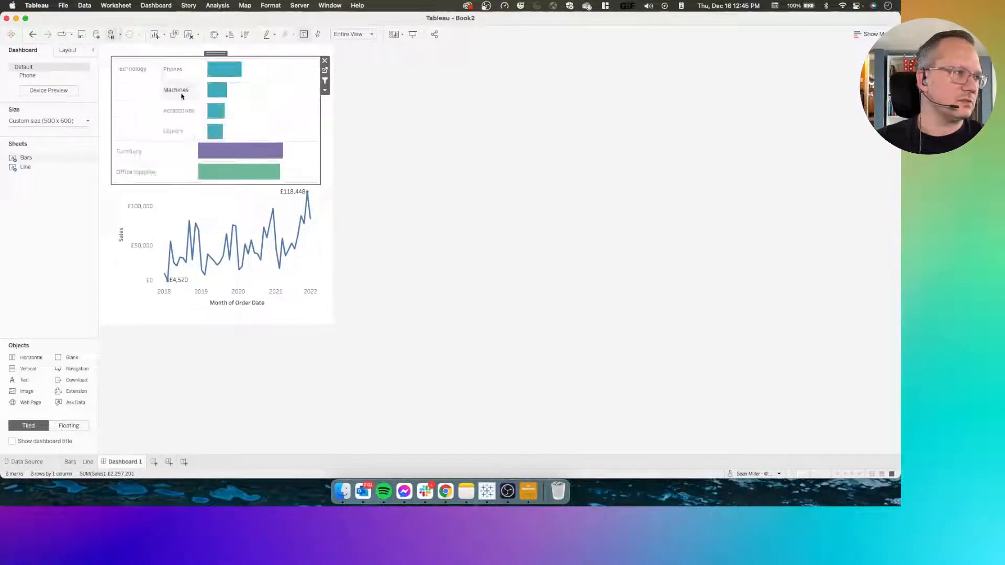
left_click(180, 92)
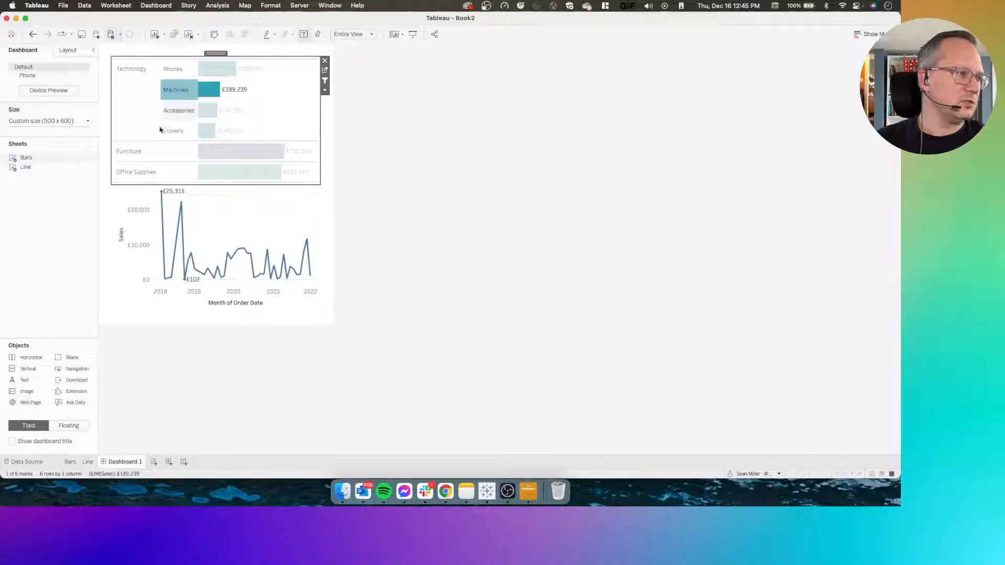
left_click(128, 152)
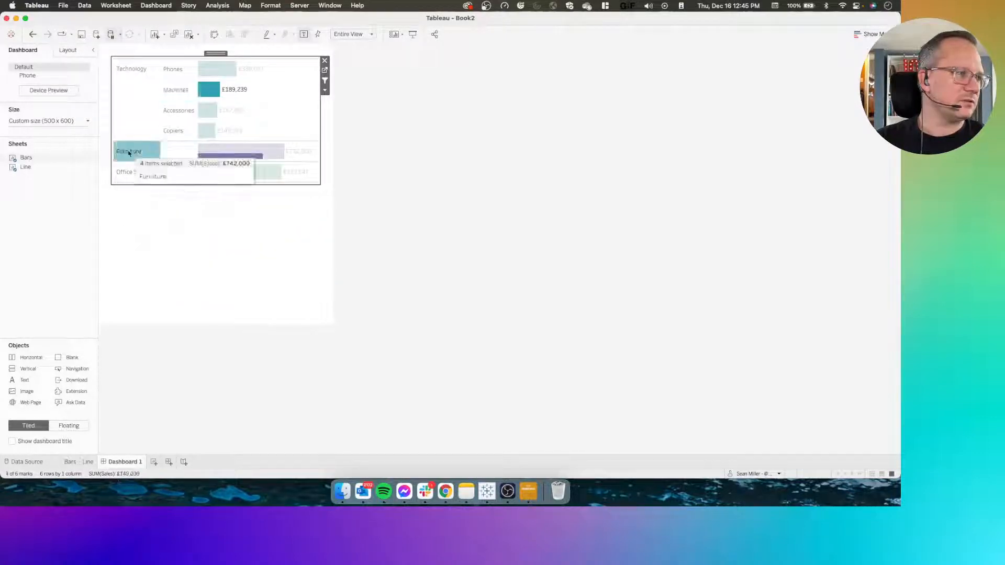
left_click(131, 131)
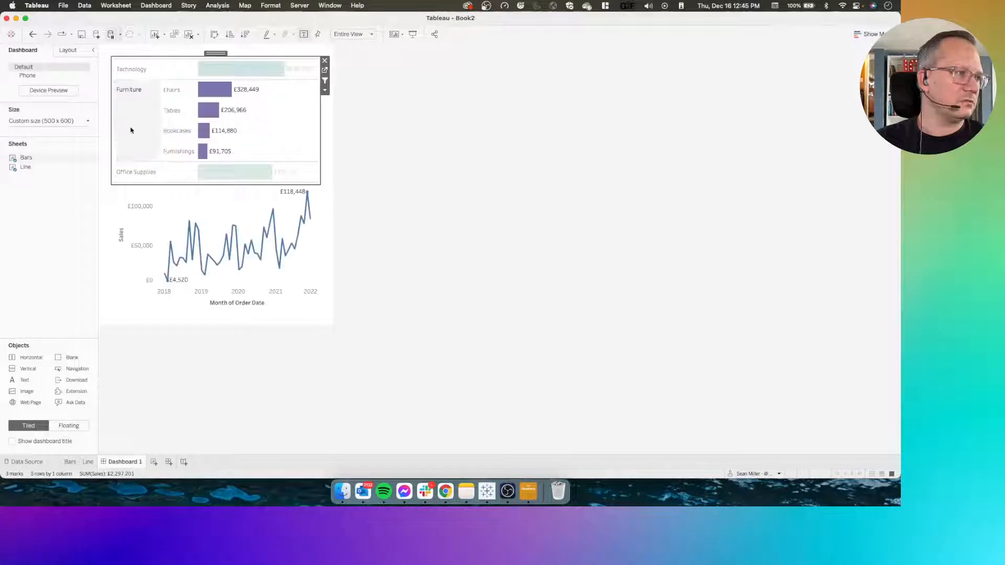
left_click(219, 201)
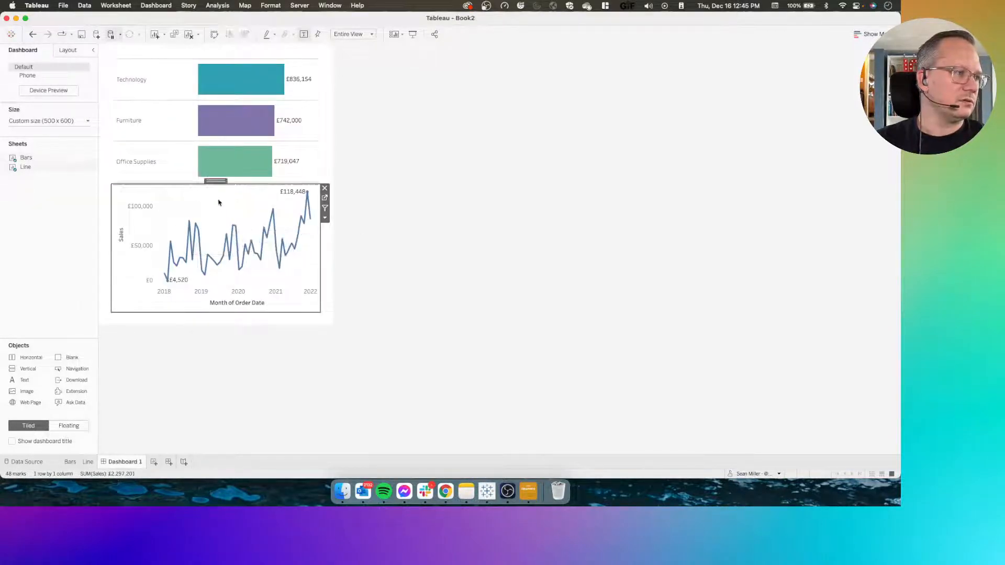
left_click(388, 198)
left_click(229, 193)
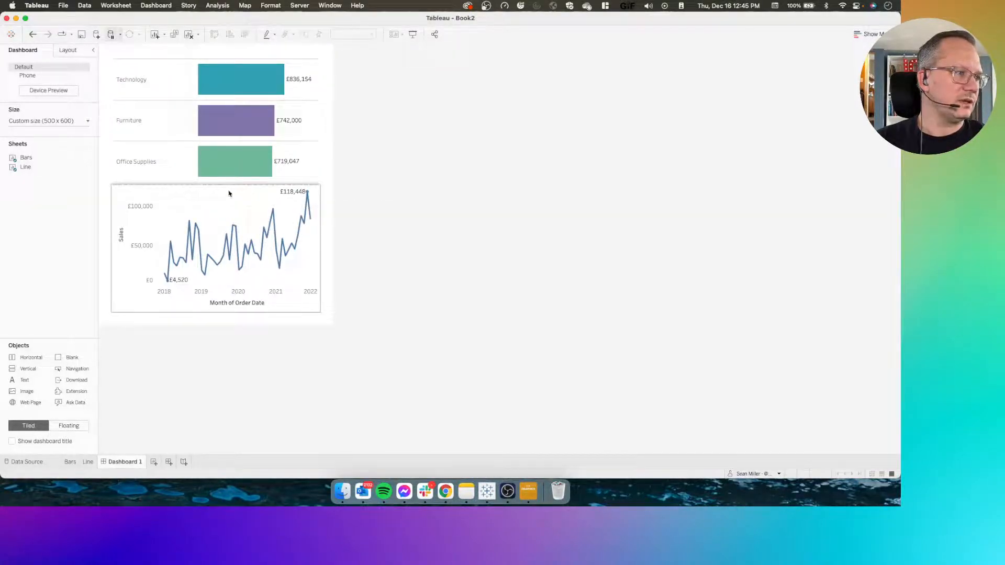
Set the dashboard's fixed custom size to 700 px wide by 800 px high
left_click(59, 120)
left_click(49, 175)
left_click(48, 176)
left_click(93, 176)
left_click(92, 176)
left_click(93, 176)
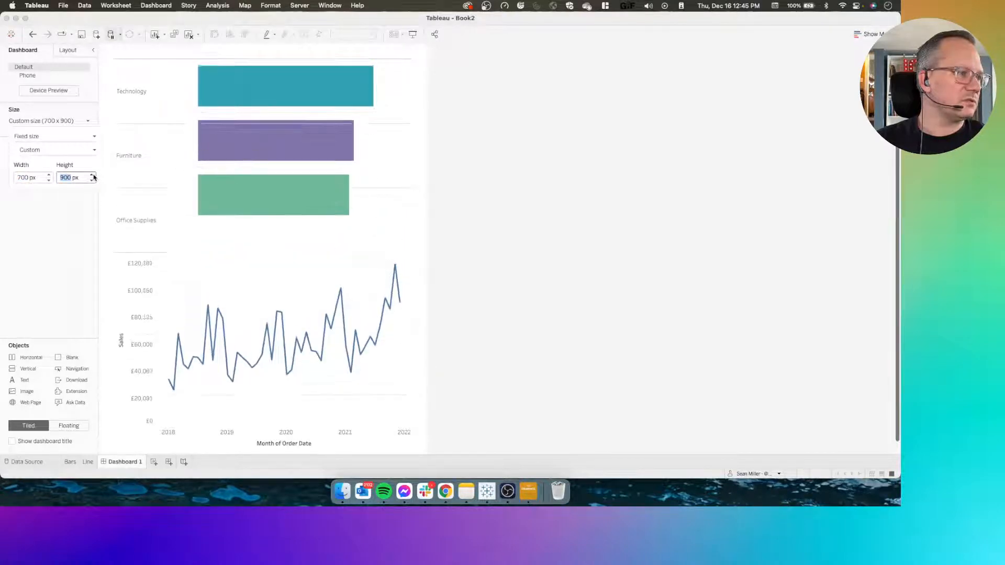
left_click(92, 180)
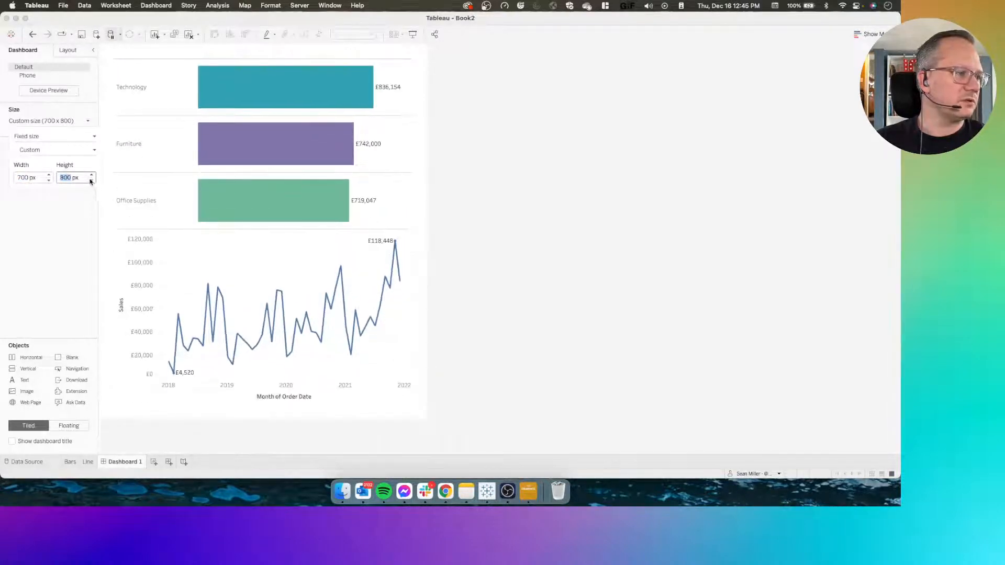
left_click(458, 222)
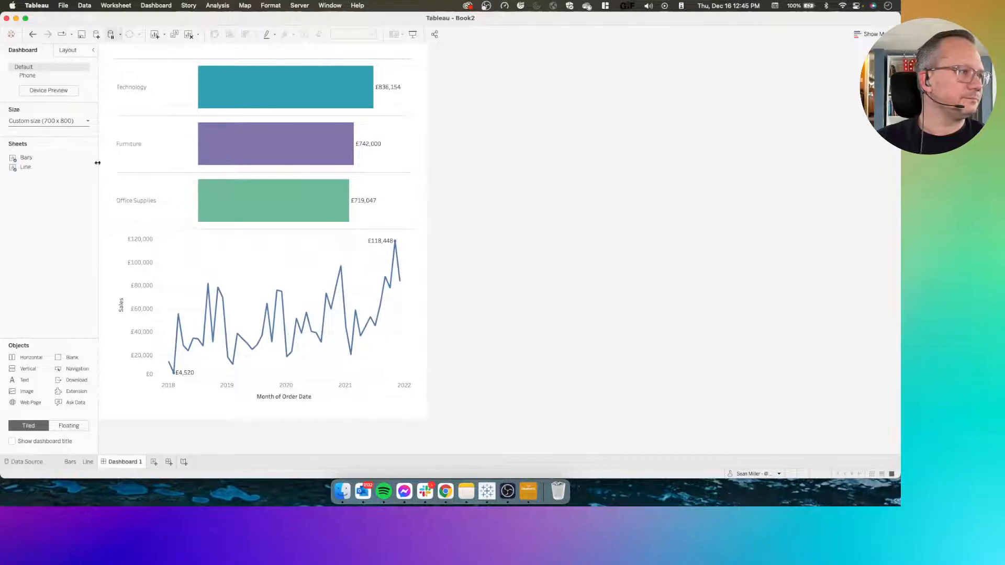
Retest the line chart's response by selecting and clearing the Technology category in the resized dashboard
left_click(139, 100)
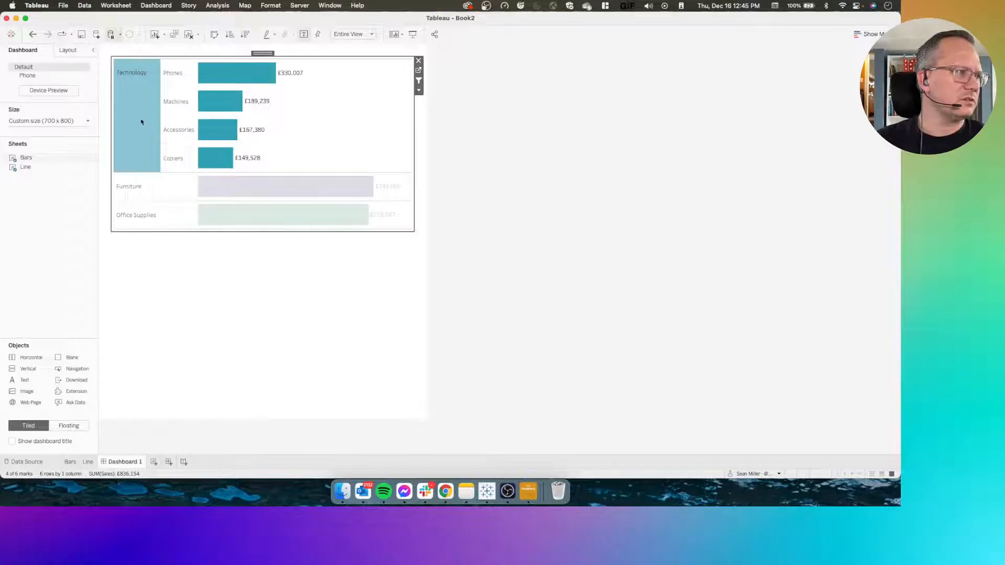
left_click(149, 123)
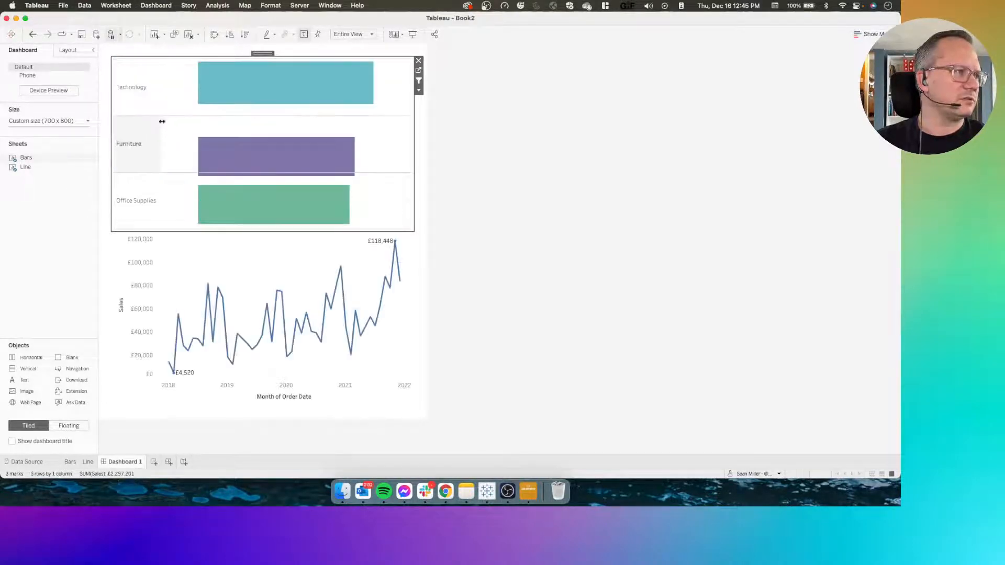
left_click(304, 252)
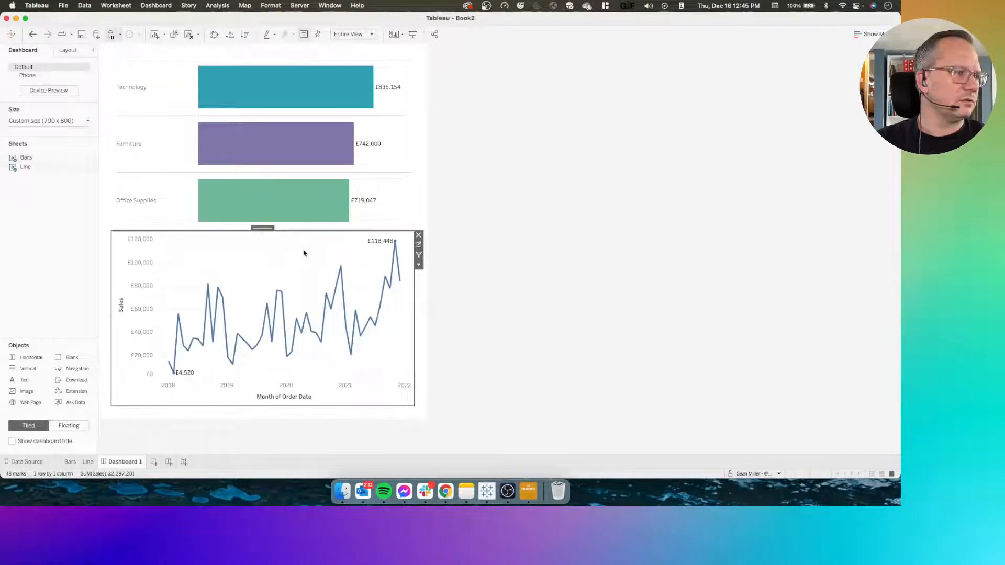
Go to the Line worksheet, then switch to Chrome to check the challenge's line chart requirements
left_click(419, 246)
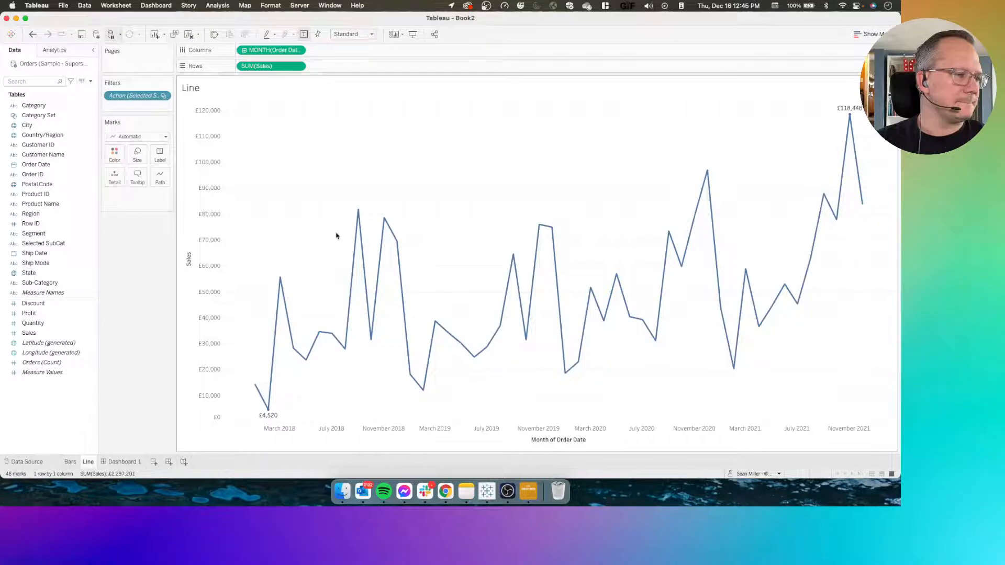
key("super+Tab")
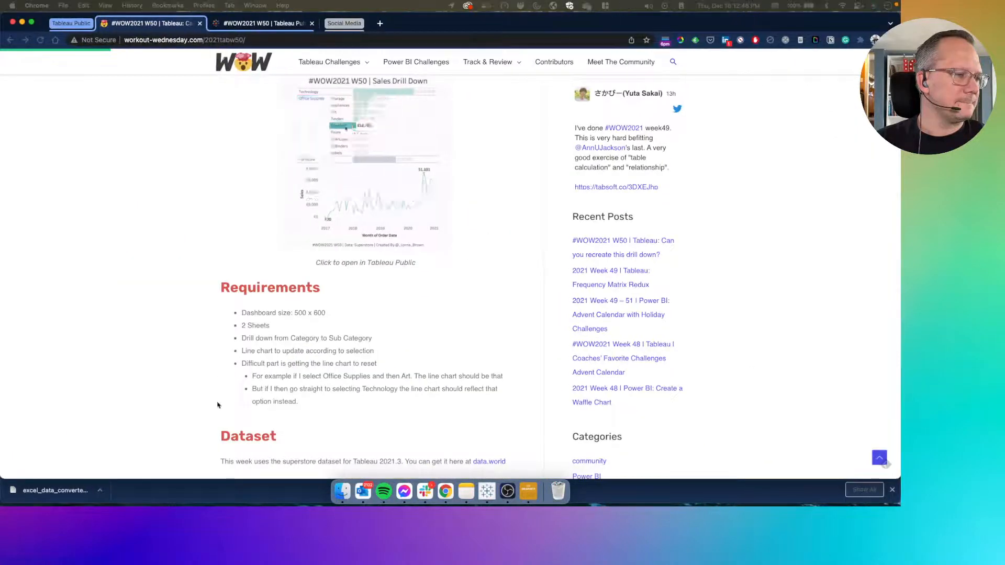
Read the challenge's requirement for resetting the line chart, then switch back to Tableau and compare the dashboard with the Line worksheet
scroll(281, 373, "down", 1)
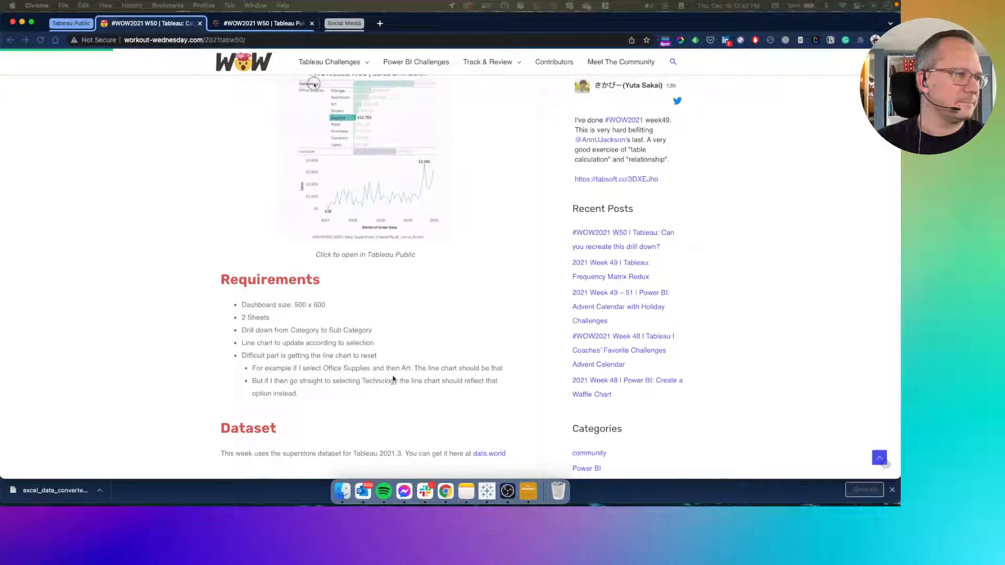
key("super+Tab")
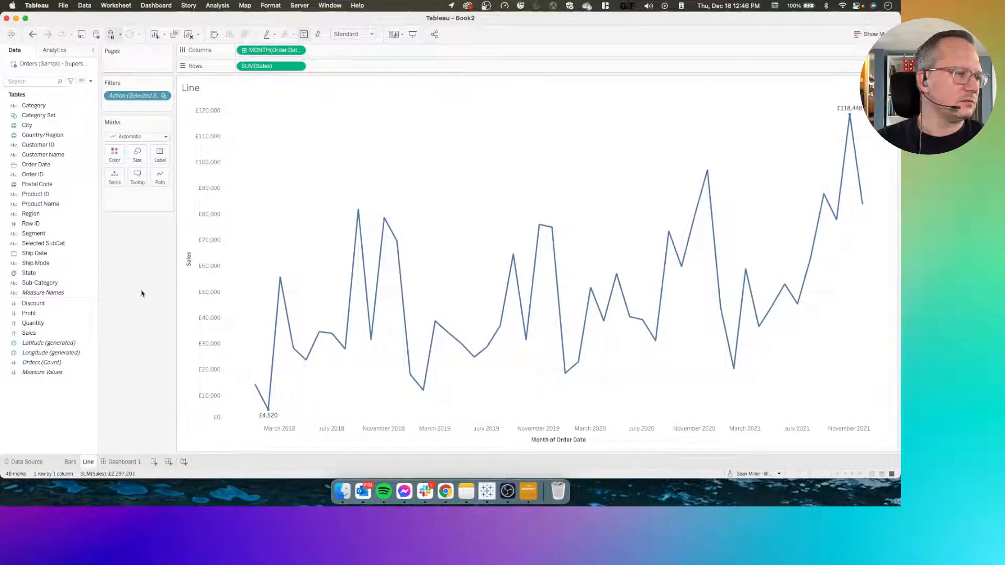
left_click(122, 463)
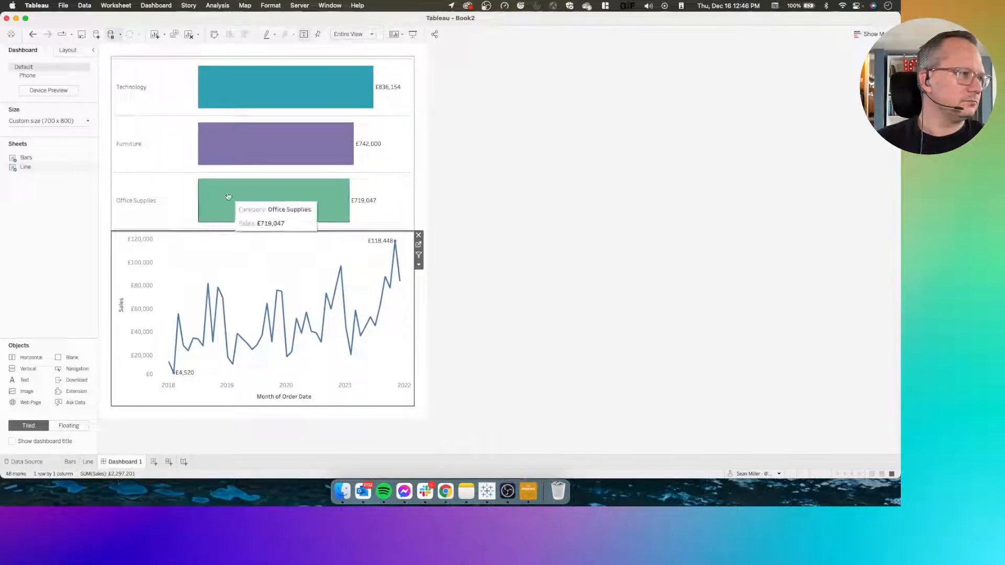
left_click(87, 462)
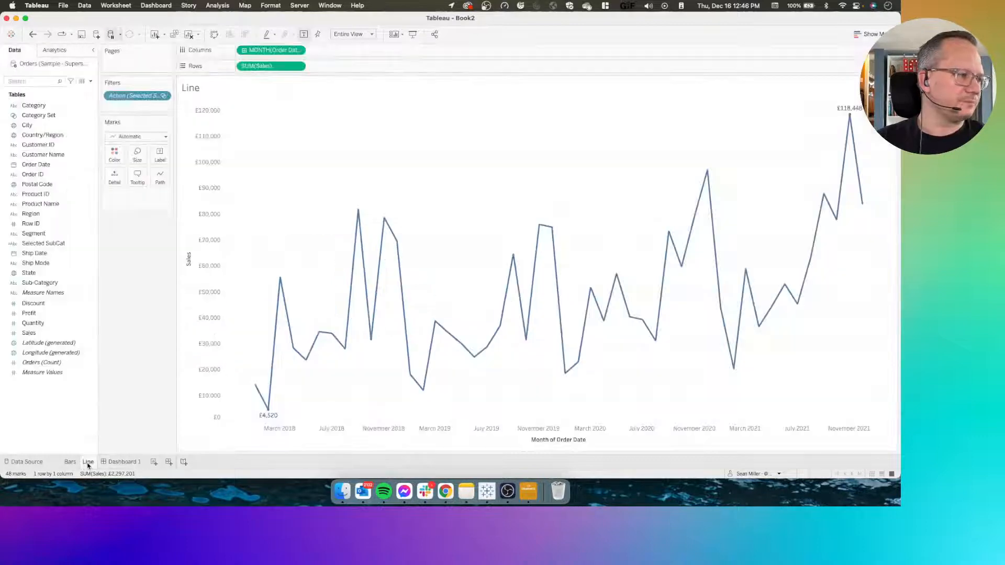
Create a parameter named Category with the String data type and an empty current value
right_click(47, 412)
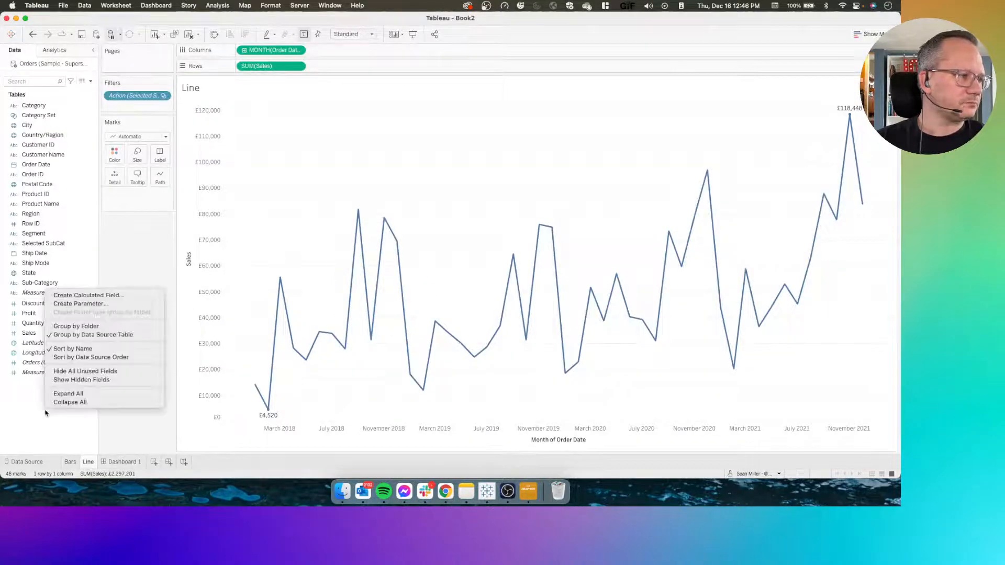
left_click(83, 304)
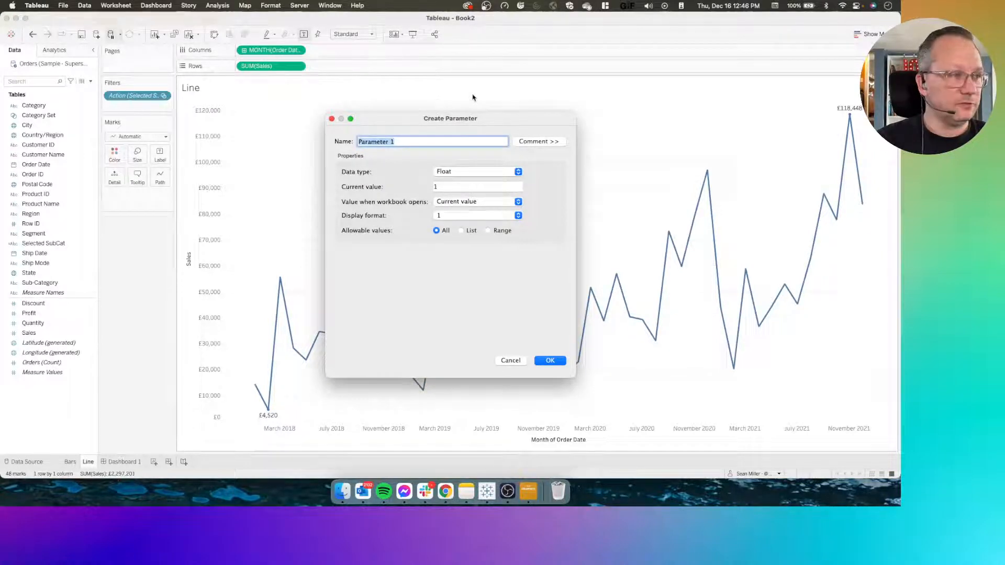
type("Category")
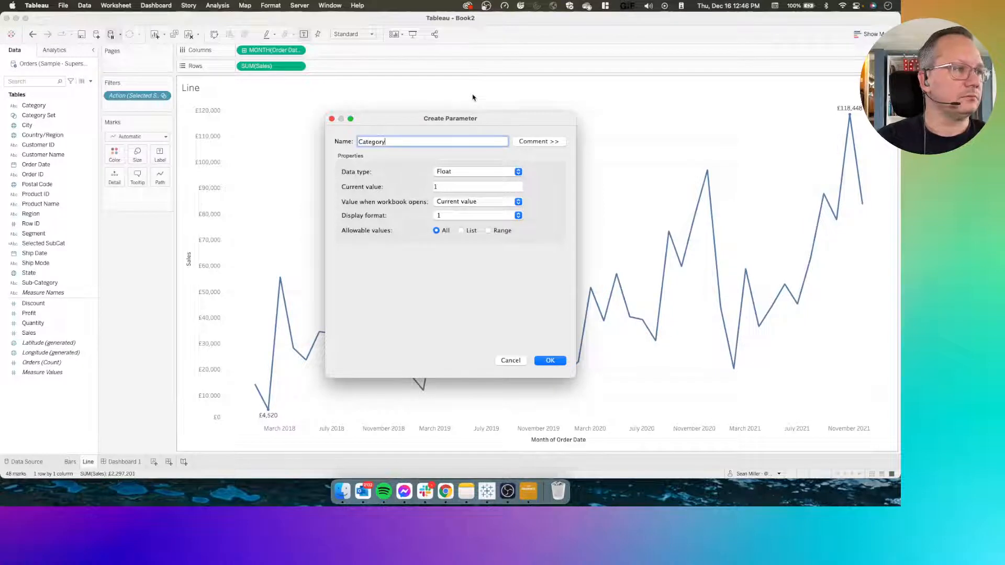
left_click(472, 172)
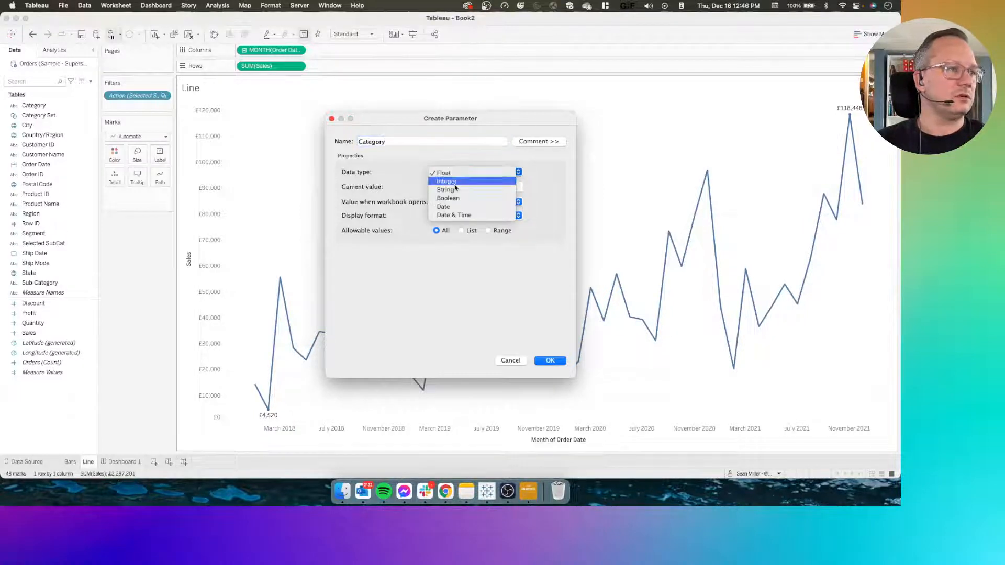
left_click(457, 181)
left_click(457, 172)
left_click(457, 181)
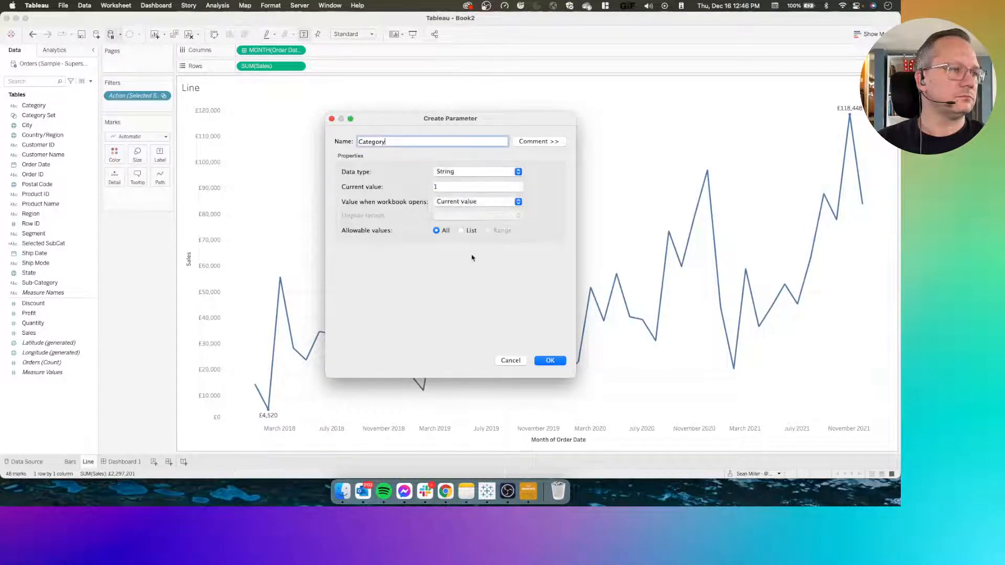
left_click(447, 187)
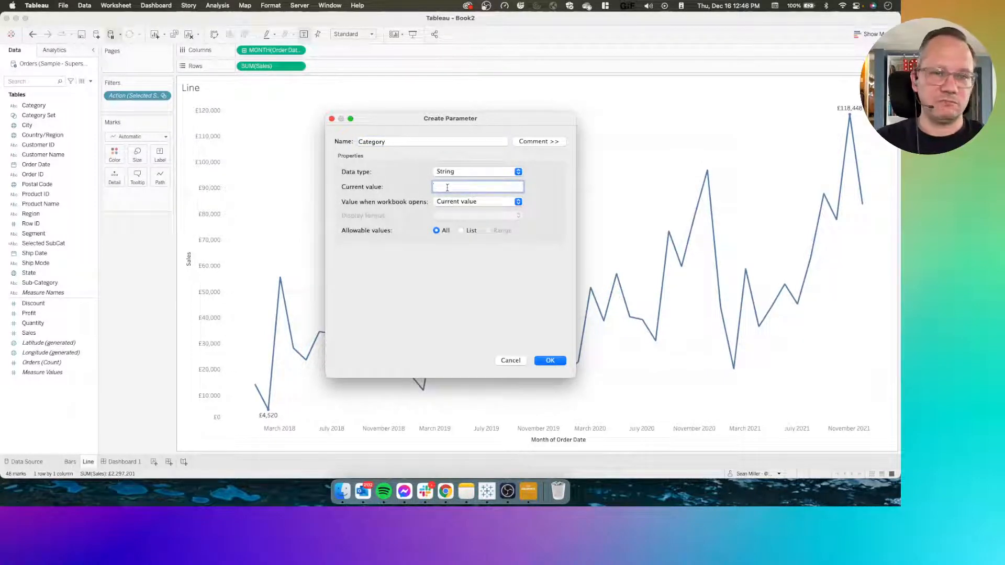
left_click(550, 361)
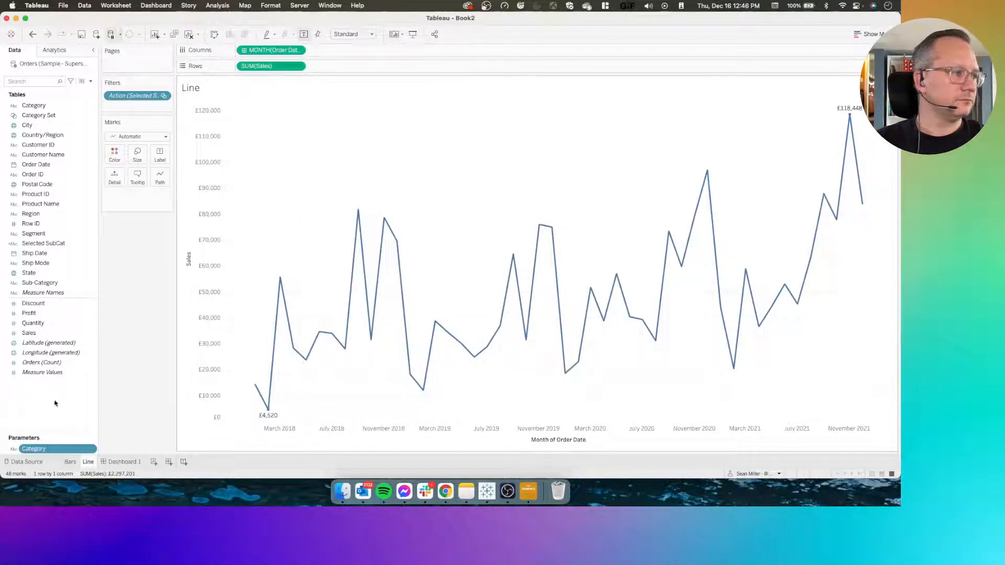
Create a second String parameter named Subcat with an empty current value
right_click(35, 414)
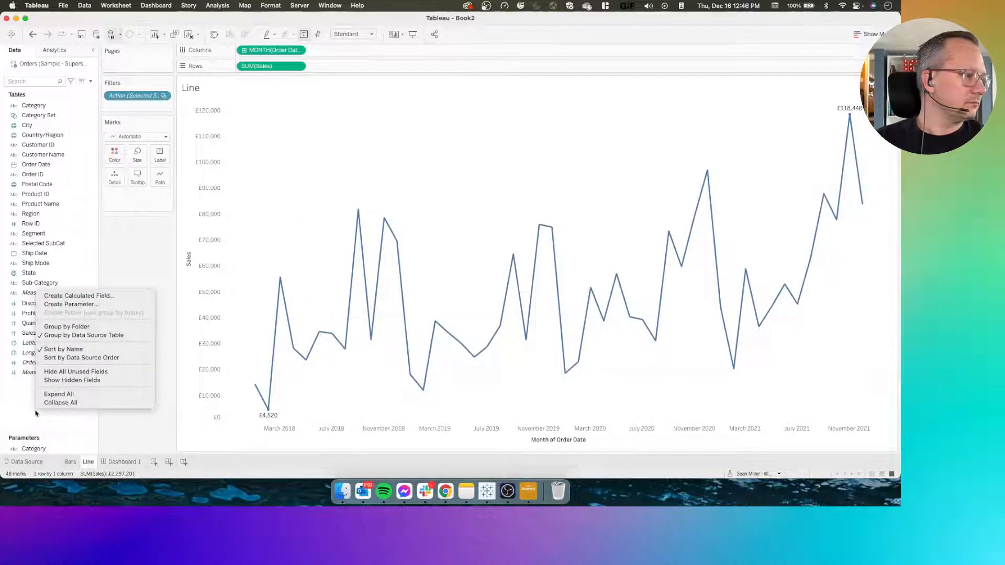
left_click(70, 305)
type("Subcat")
left_click(461, 170)
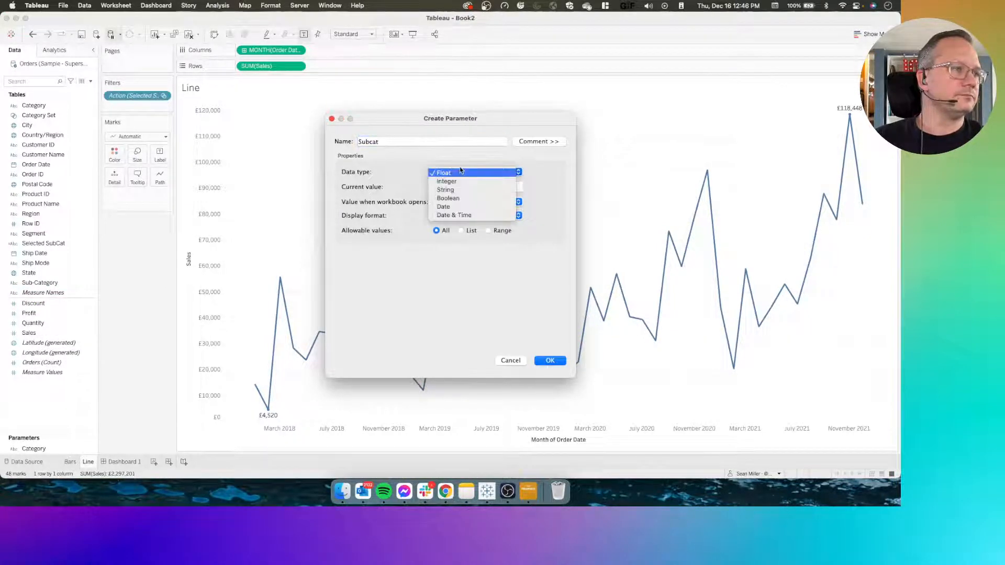
left_click(466, 190)
left_click(467, 188)
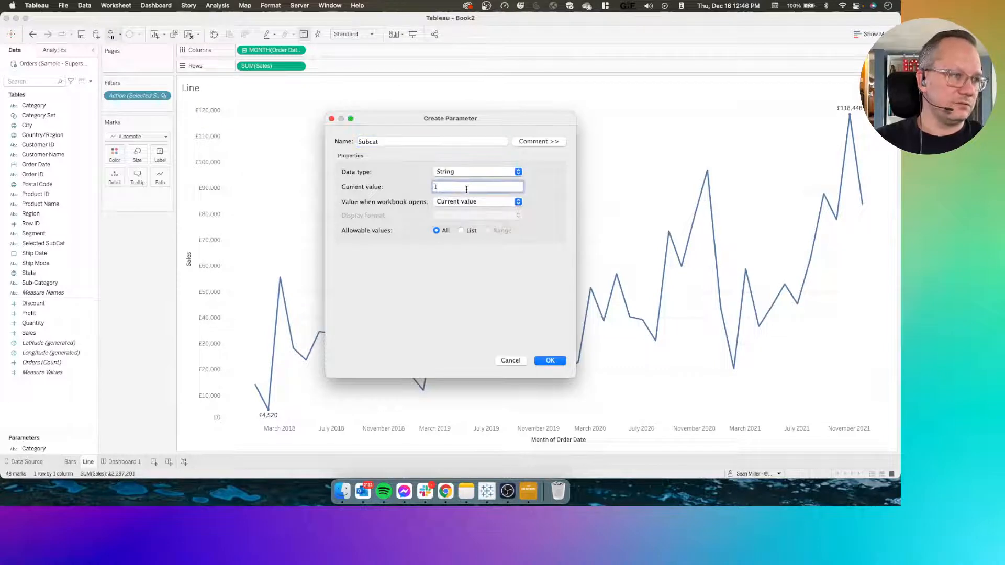
left_click(550, 360)
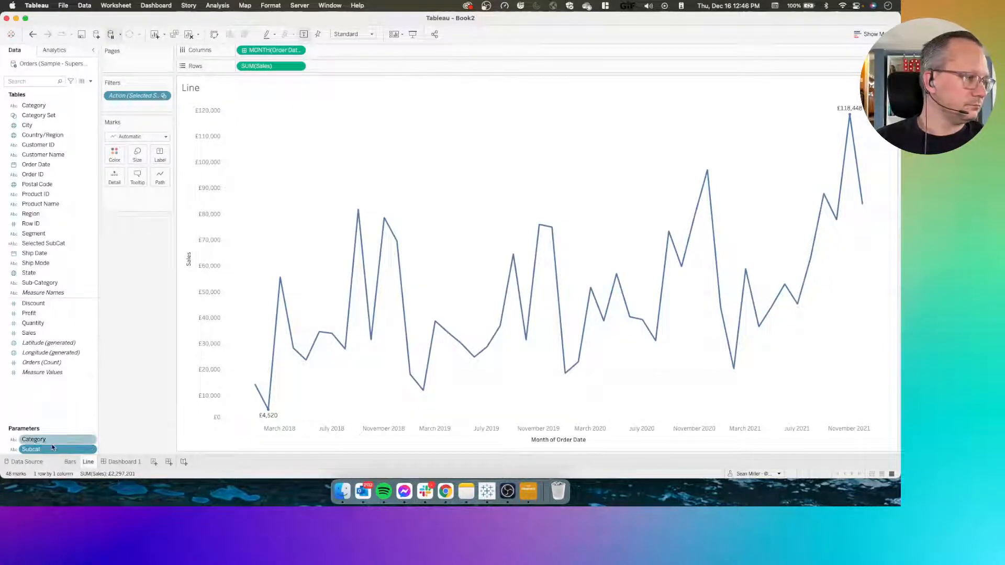
On Dashboard 1, add a parameter action named Cat Select with only the Bars sheet as its source
mouse_move(124, 464)
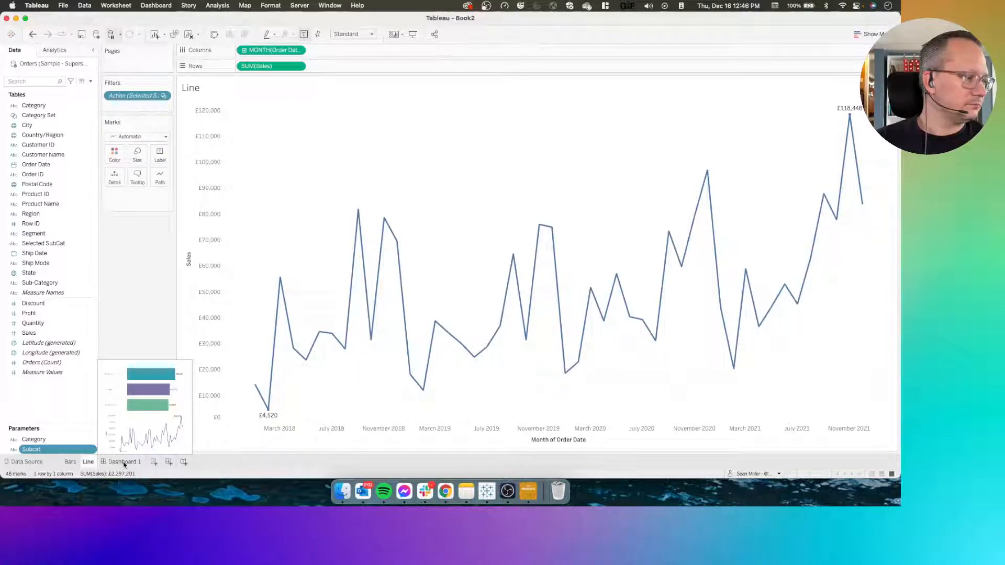
left_click(124, 463)
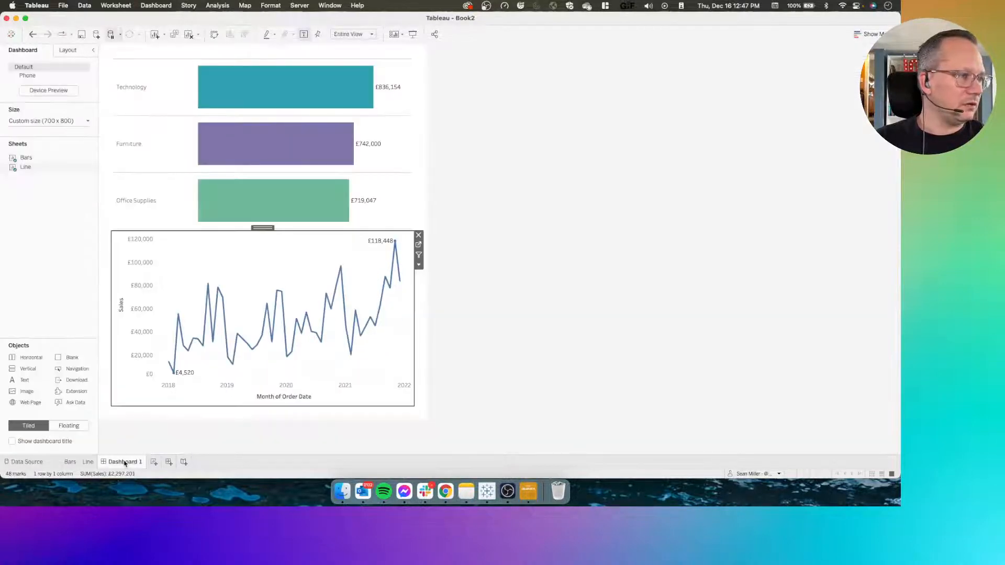
left_click(118, 5)
mouse_move(157, 9)
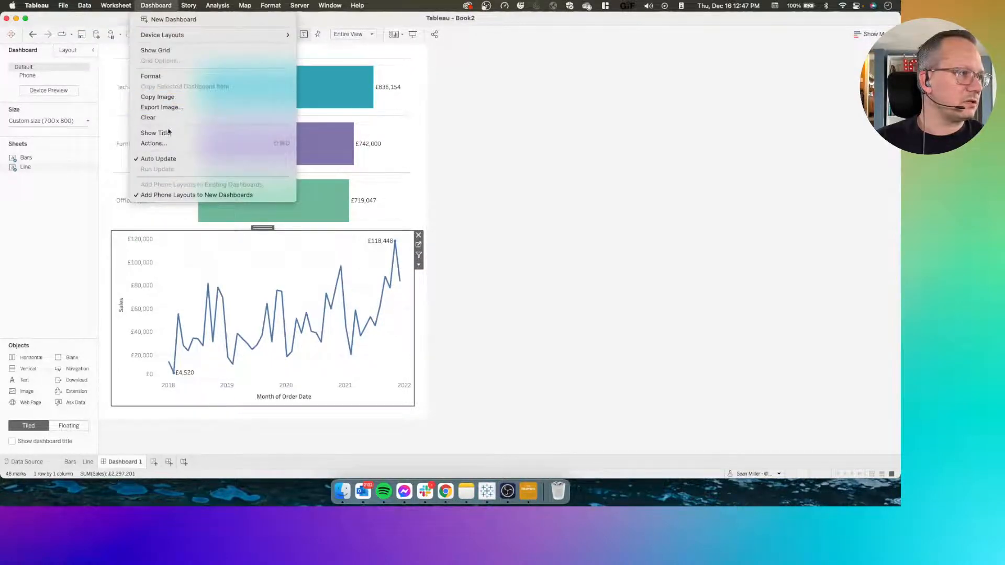
left_click(176, 143)
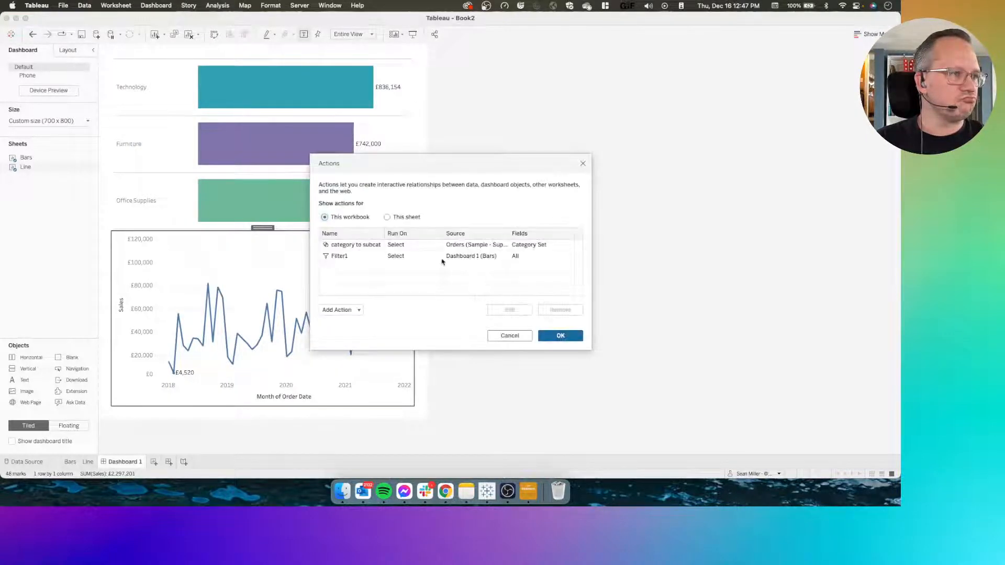
left_click(341, 311)
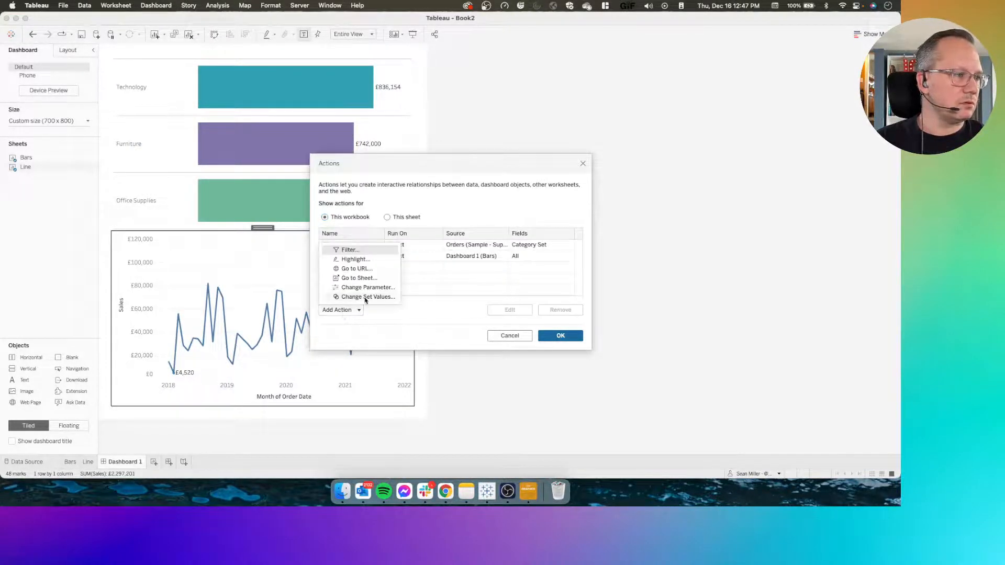
left_click(368, 289)
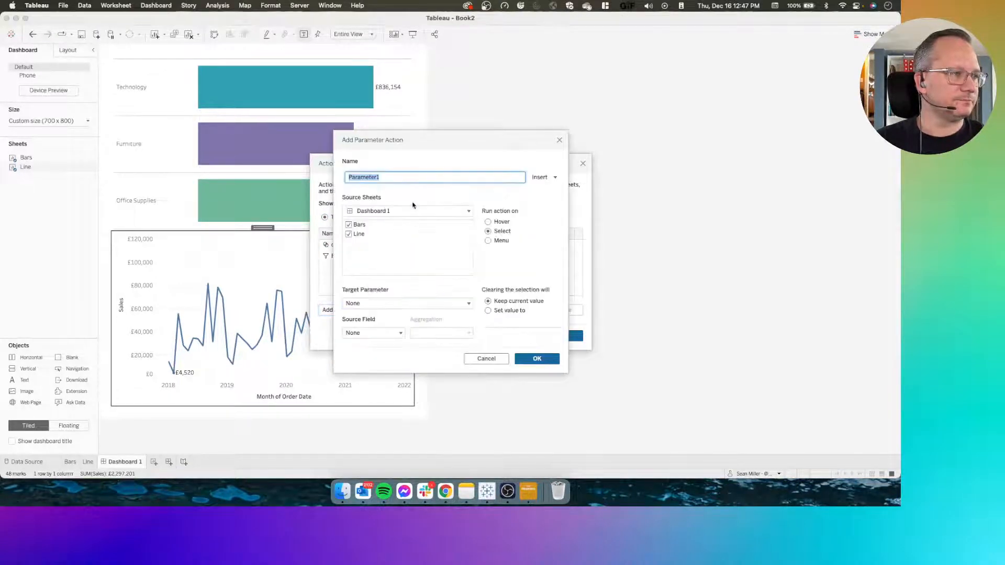
type("Cat Sale")
key("BackSpace")
type("Sale")
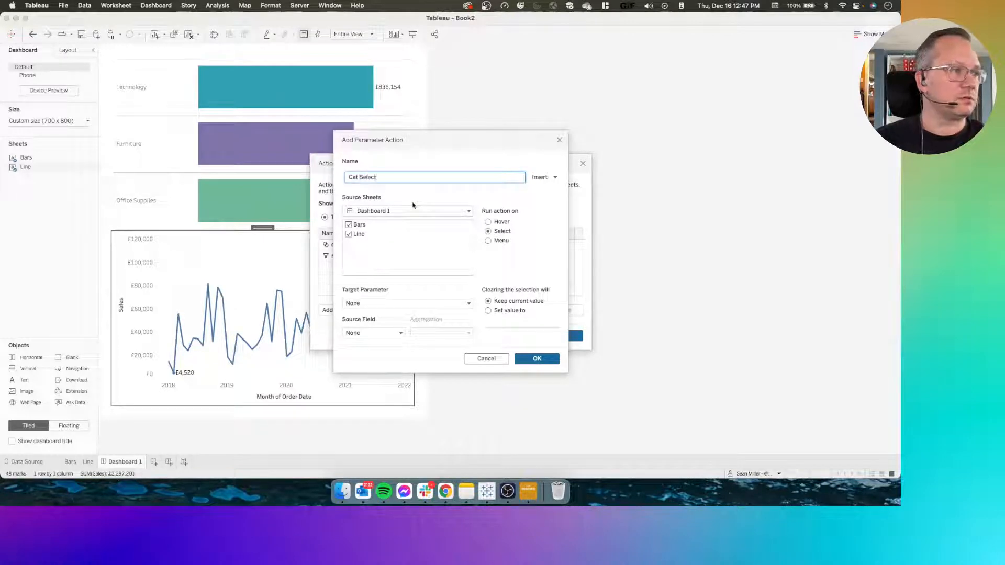
left_click(349, 234)
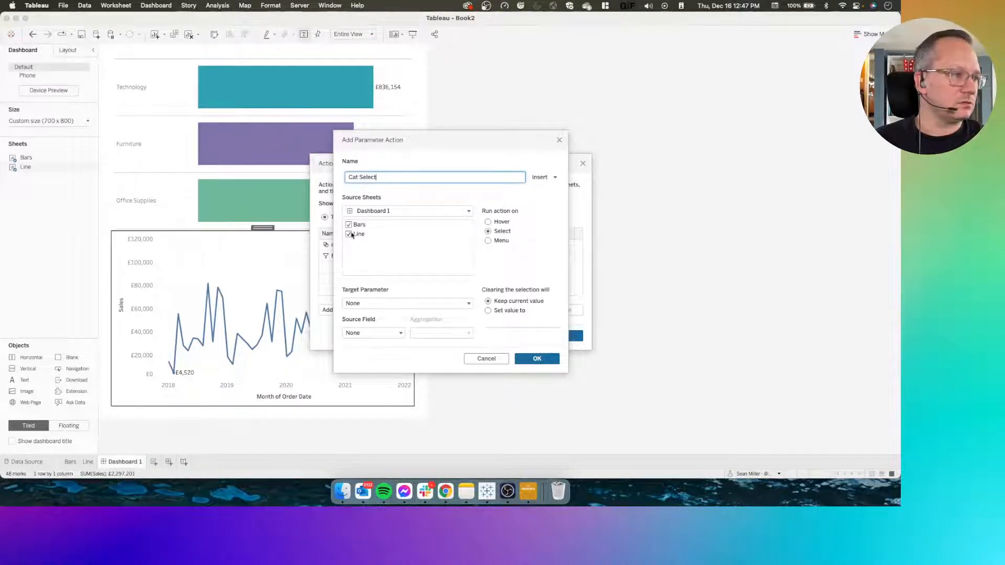
Make Cat Select pass the Category field to the Category parameter and reset it to an empty value when the selection is cleared
left_click(358, 299)
left_click(383, 328)
left_click(375, 335)
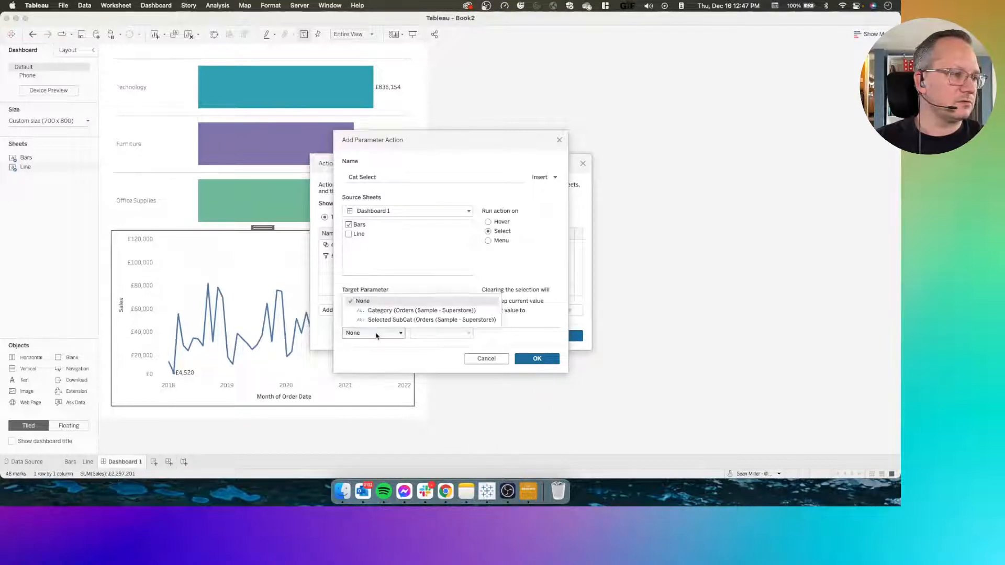
left_click(394, 311)
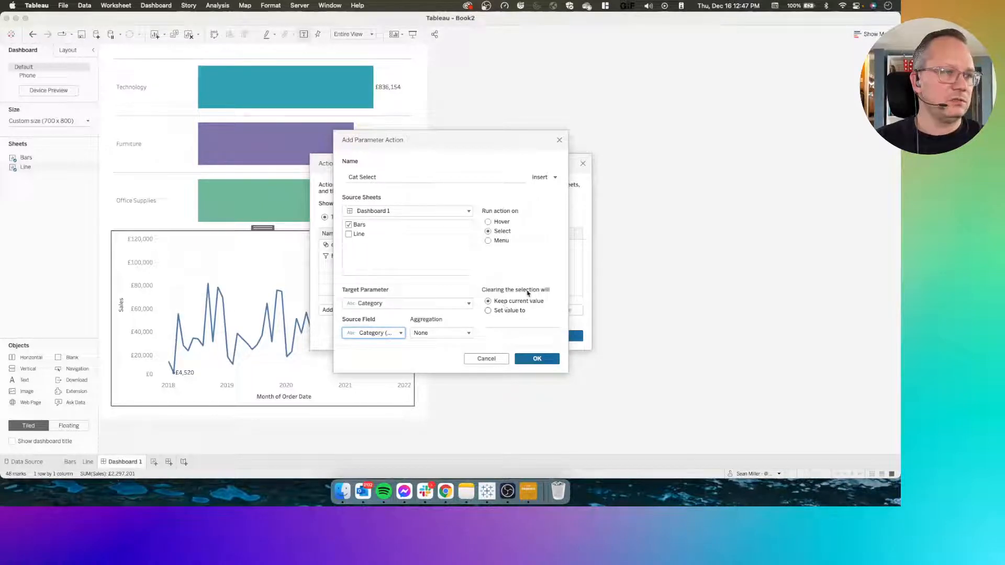
left_click(490, 311)
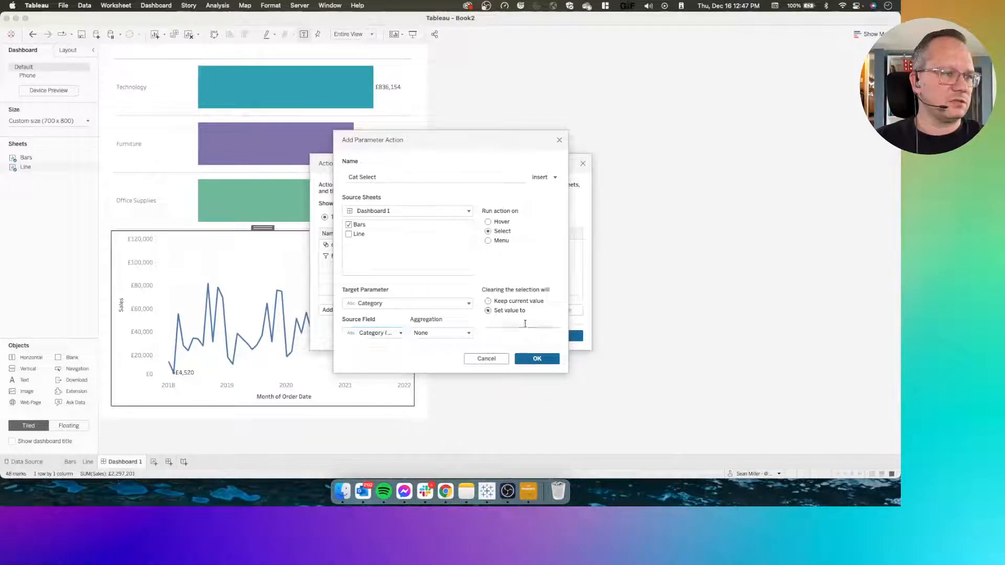
left_click(495, 324)
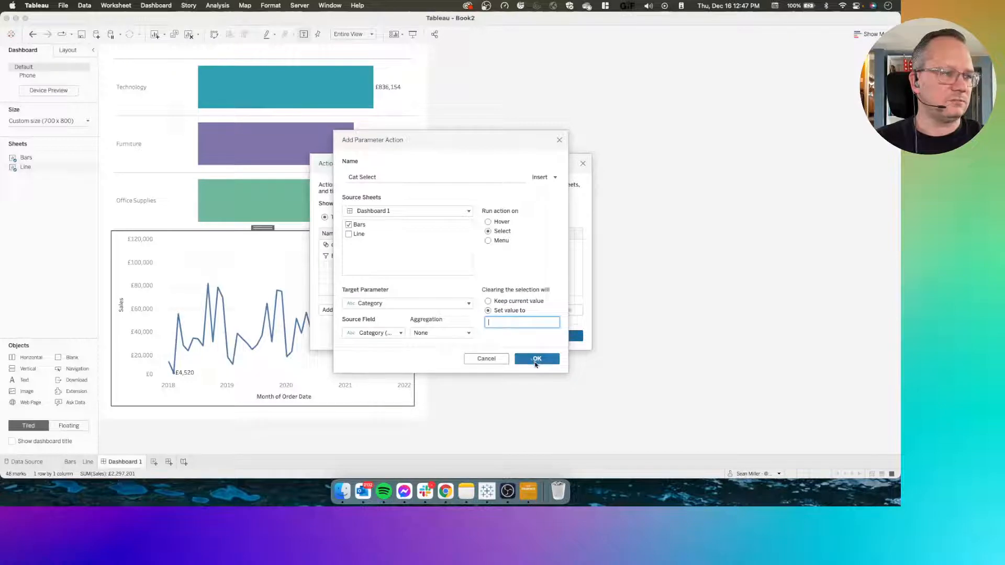
left_click(536, 360)
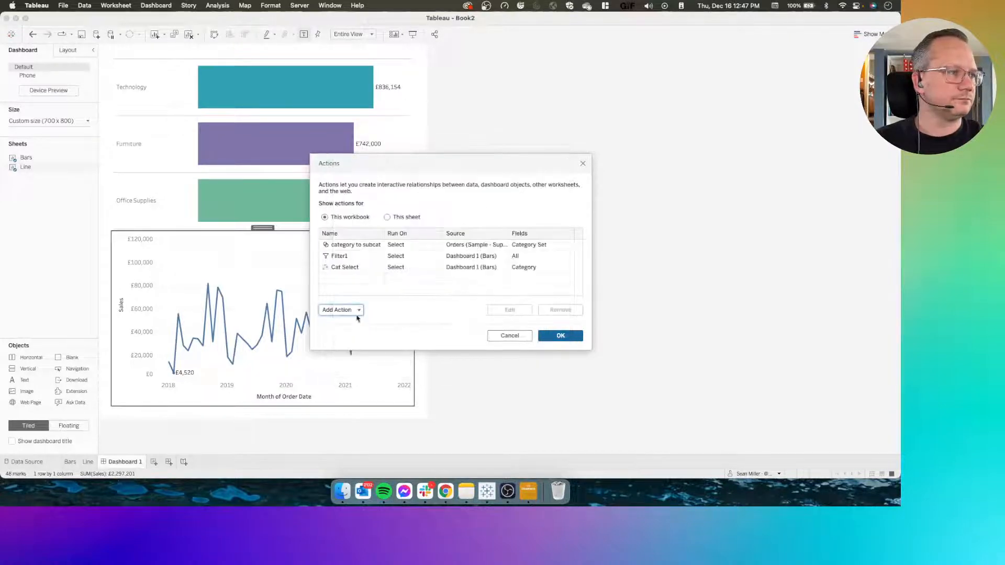
left_click(356, 309)
left_click(360, 308)
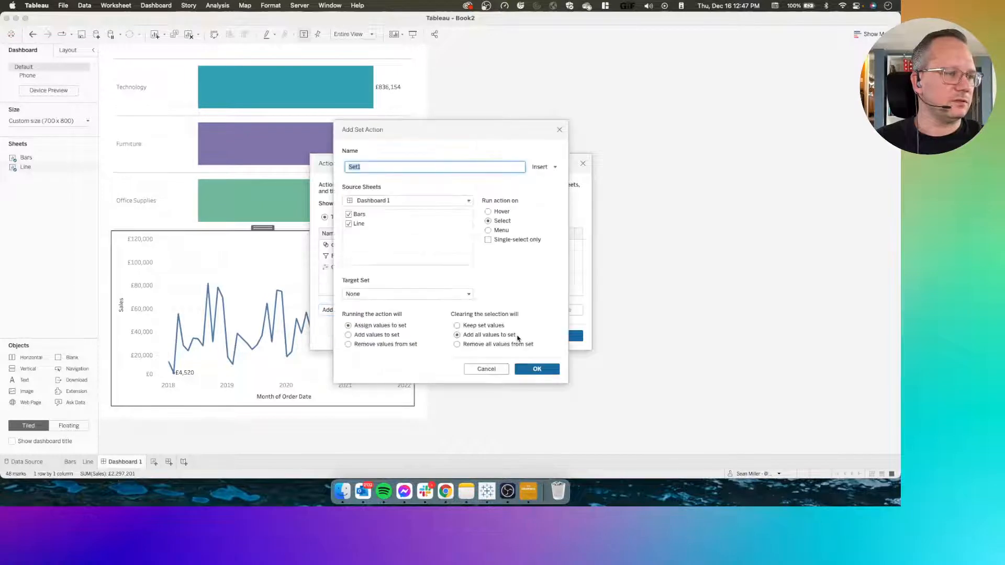
left_click(492, 369)
Add a second parameter action on Dashboard 1 named SubCat select with only the Bars sheet as its source
left_click(339, 309)
left_click(360, 287)
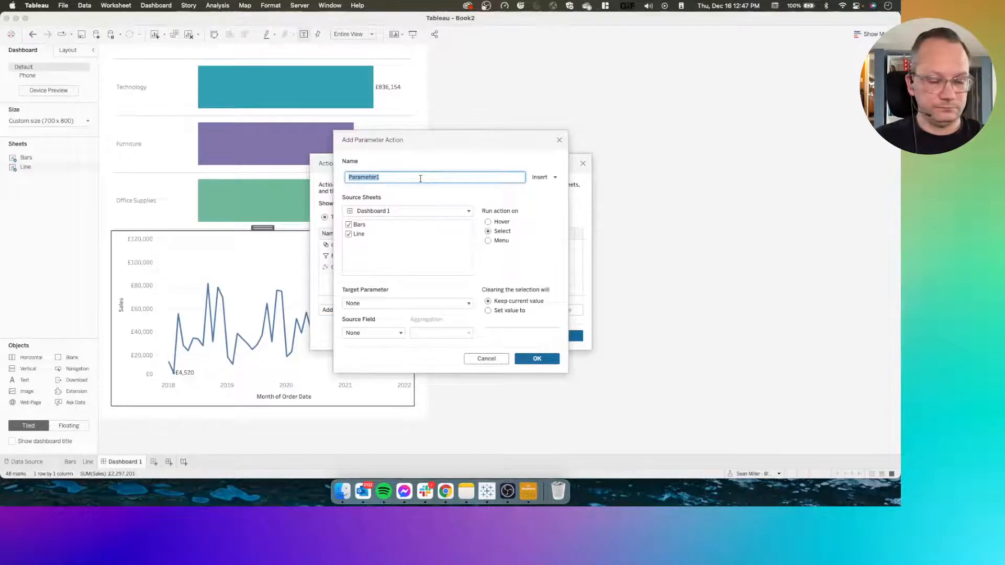
type("SubCat select")
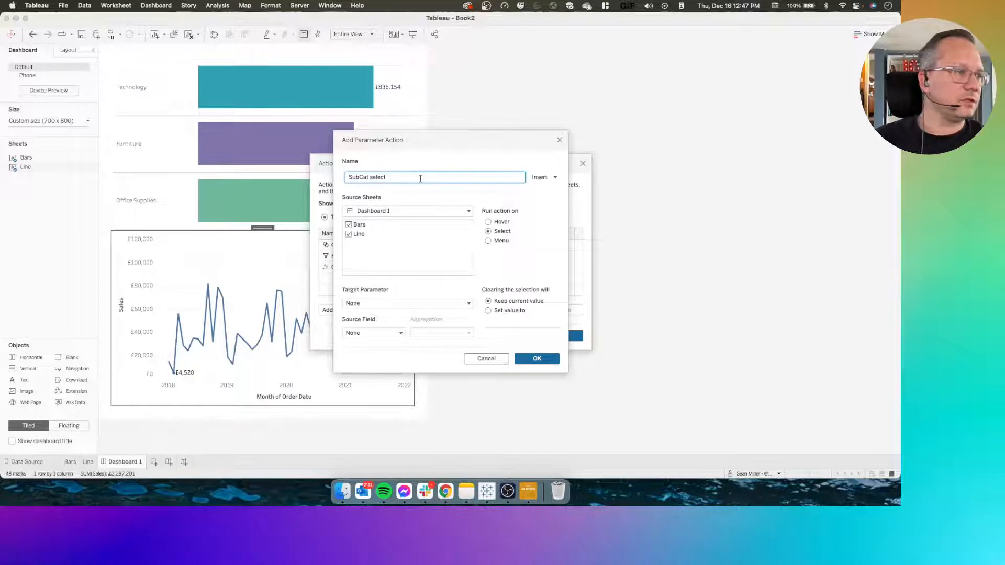
left_click(348, 234)
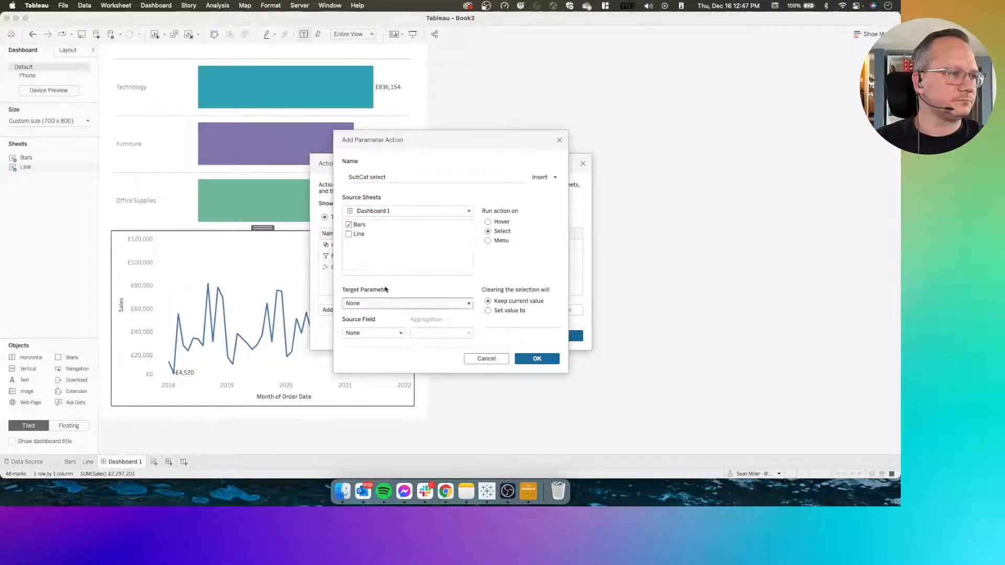
left_click(397, 211)
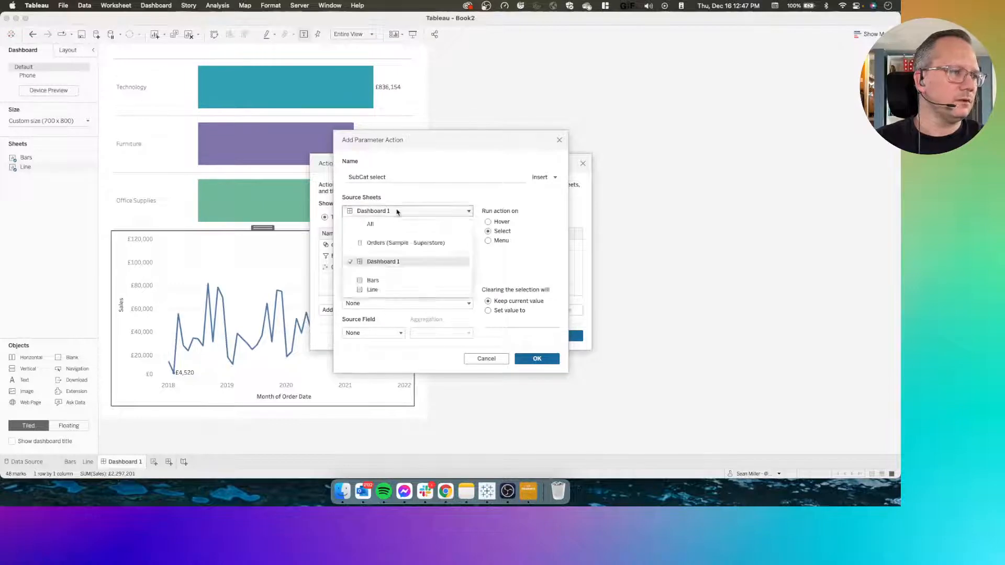
left_click(455, 210)
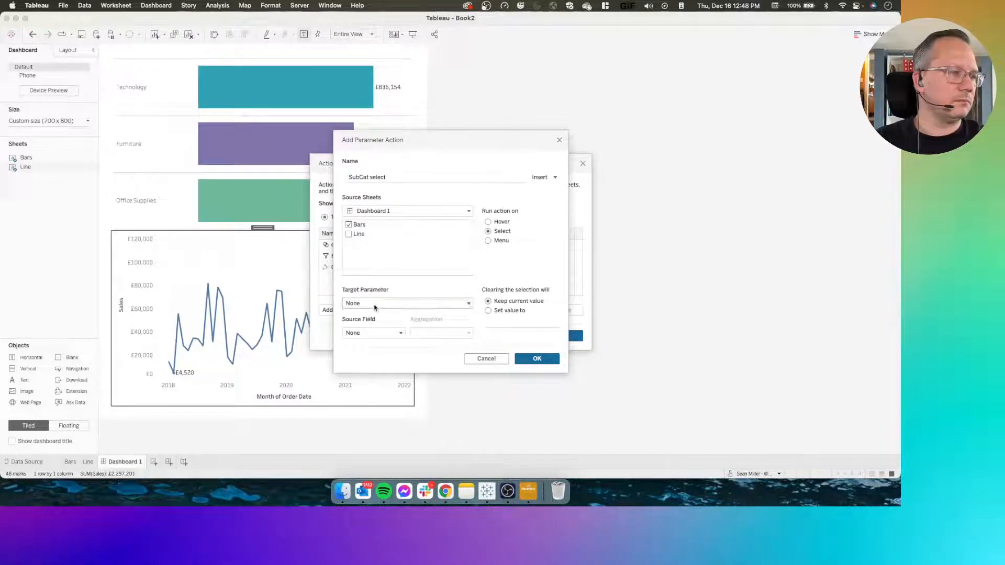
Make SubCat select pass the Selected SubCat field to the Subcat parameter, reset it to empty on clearing, and save the actions
left_click(406, 303)
left_click(377, 335)
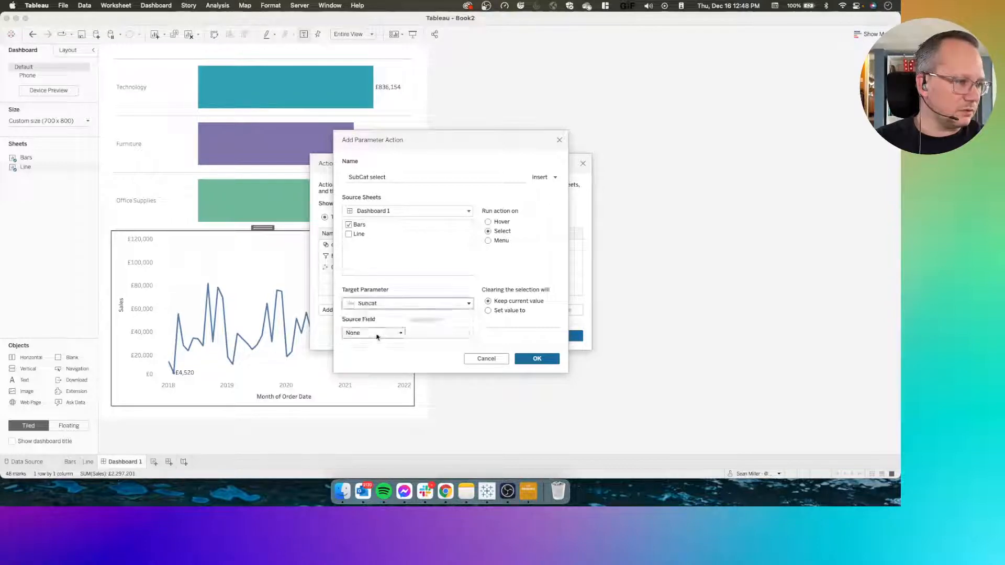
left_click(378, 333)
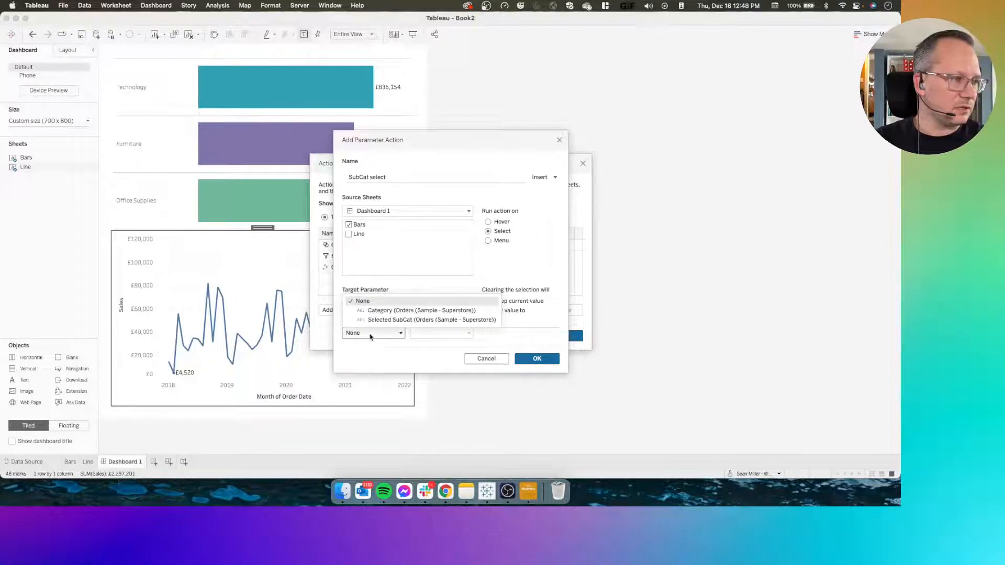
left_click(411, 320)
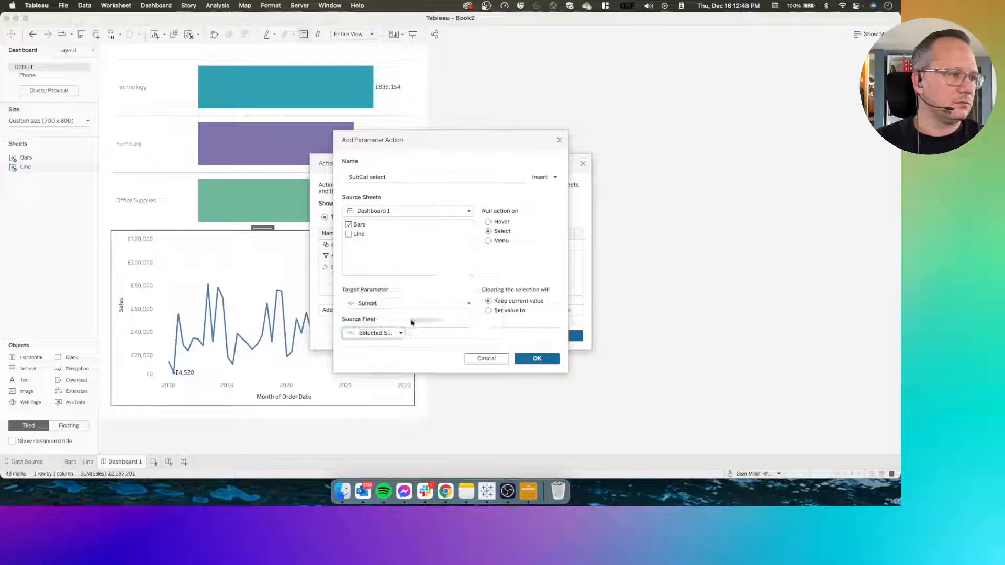
left_click(496, 311)
left_click(537, 359)
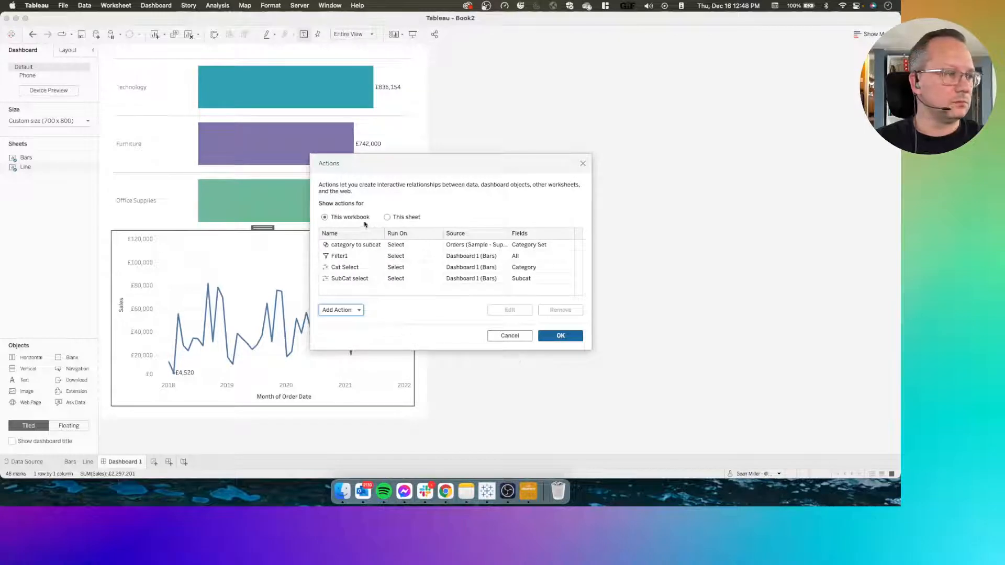
left_click(539, 336)
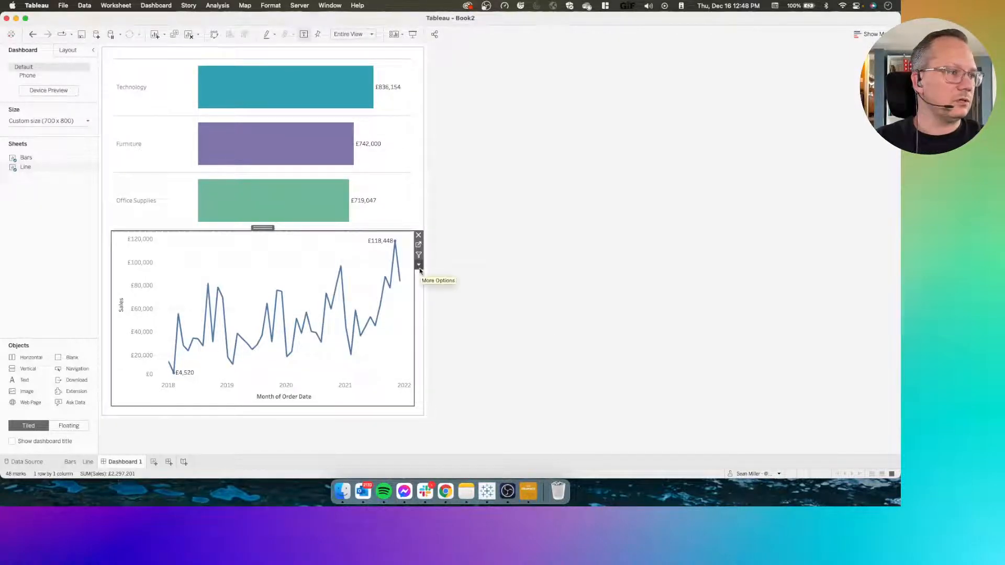
Show the Category and Subcat parameter controls on Dashboard 1
left_click(418, 265)
mouse_move(460, 350)
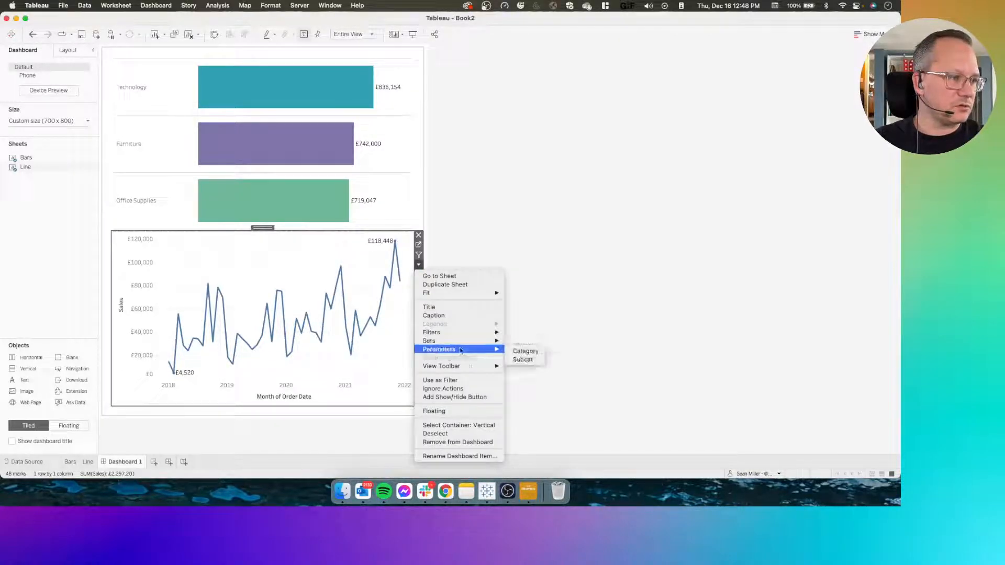
left_click(525, 351)
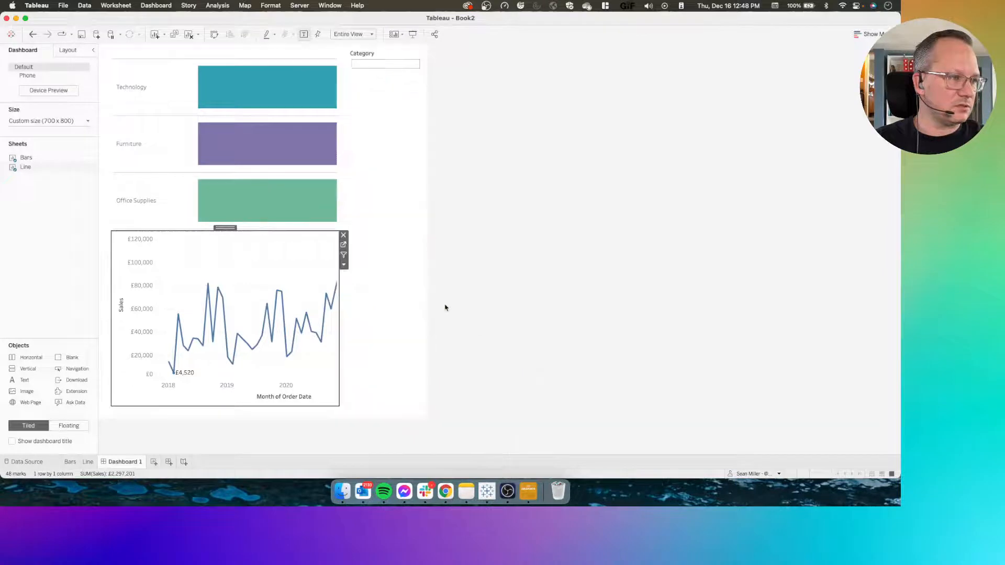
left_click(343, 265)
mouse_move(379, 340)
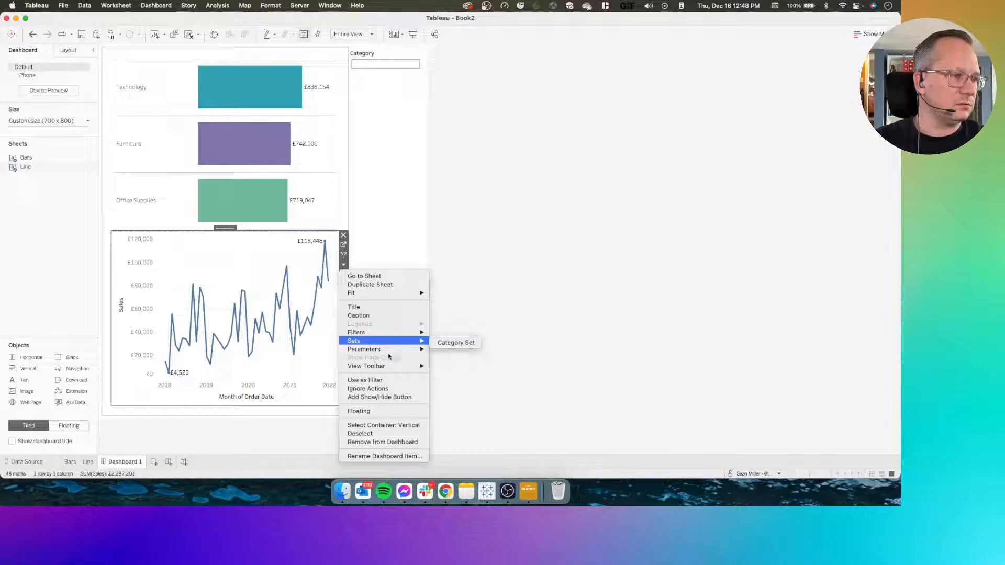
mouse_move(399, 354)
left_click(447, 360)
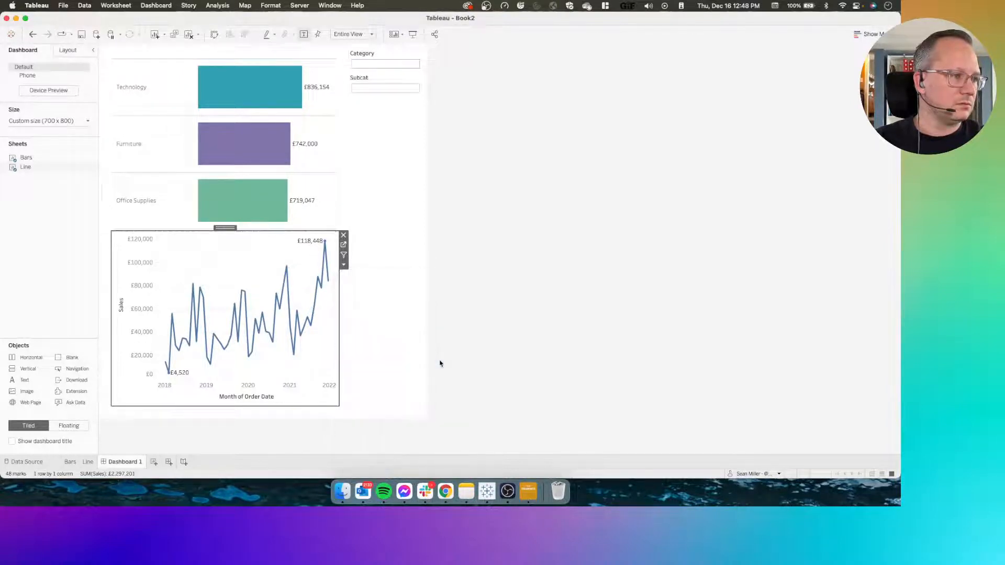
Test the Category parameter by selecting Technology, Furniture and Office Supplies in the bar chart, and clear the selection
left_click(142, 107)
left_click(142, 107)
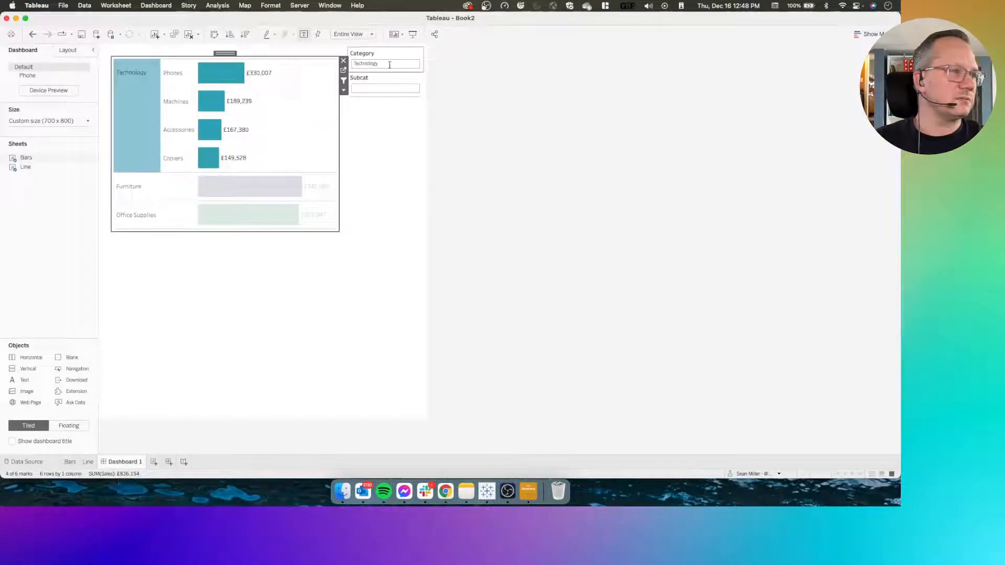
left_click(135, 192)
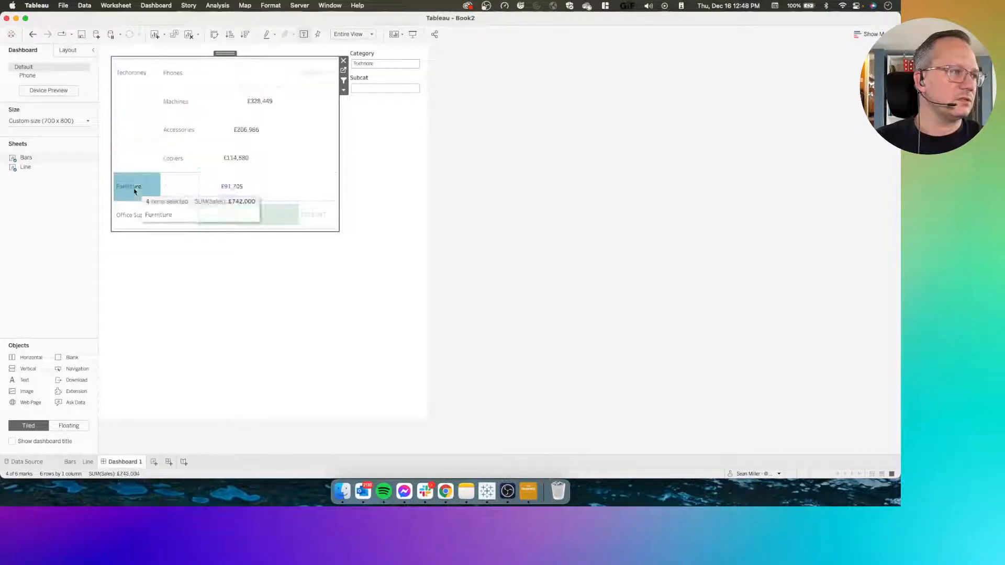
left_click(127, 218)
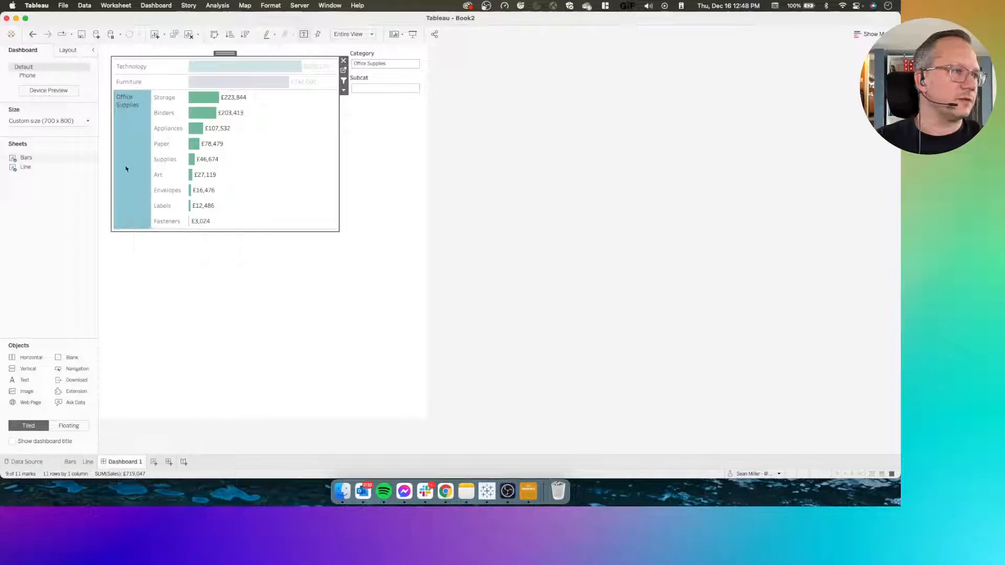
left_click(127, 153)
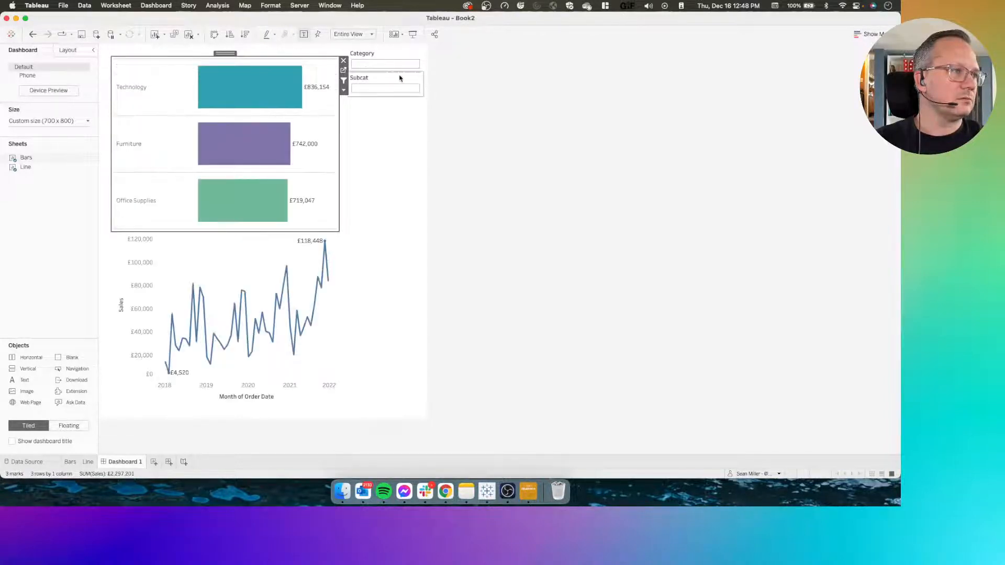
Test the Subcat parameter by expanding Technology, selecting Phones and Machines, and returning to the Technology header to clear it
left_click(146, 94)
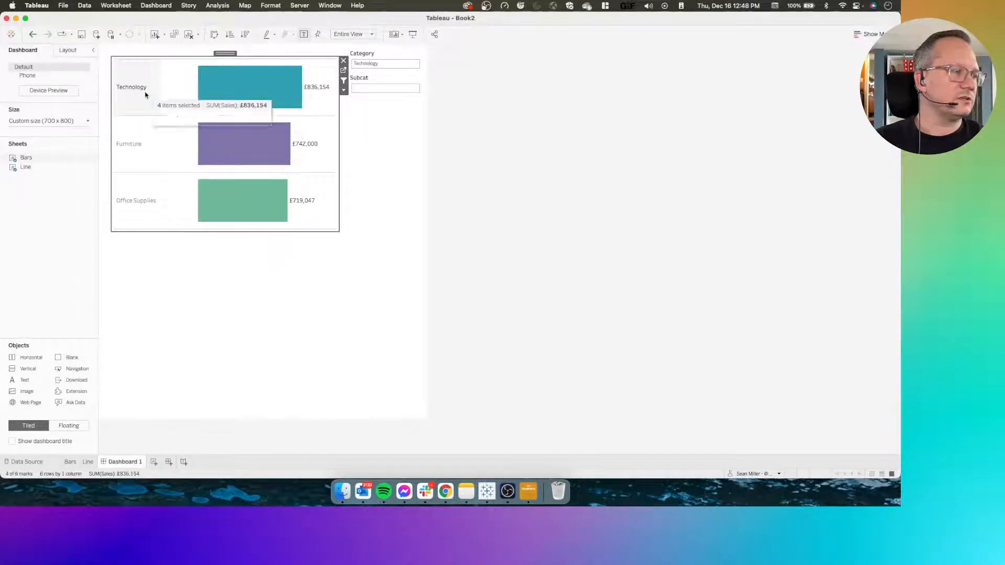
left_click(172, 77)
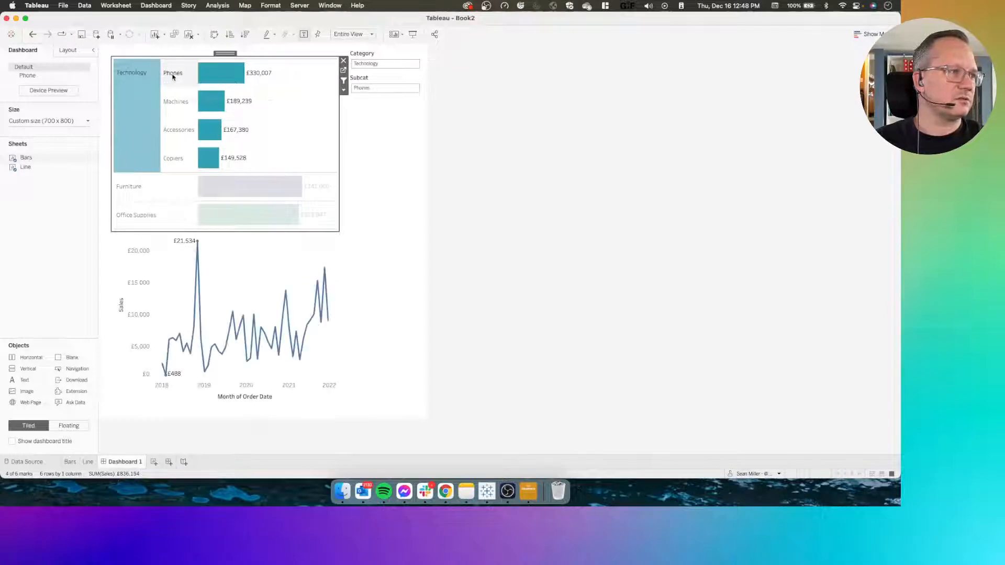
left_click(173, 107)
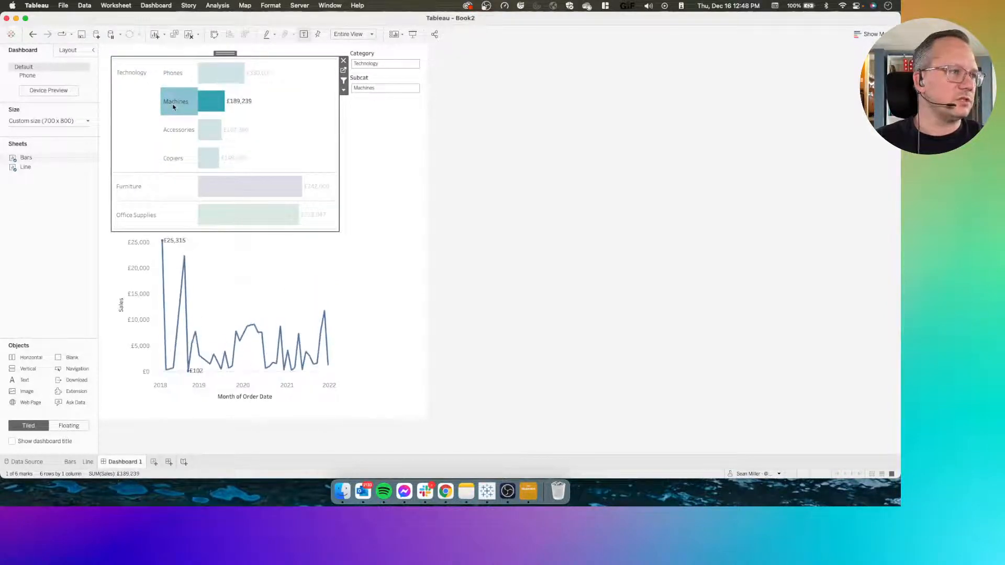
left_click(144, 110)
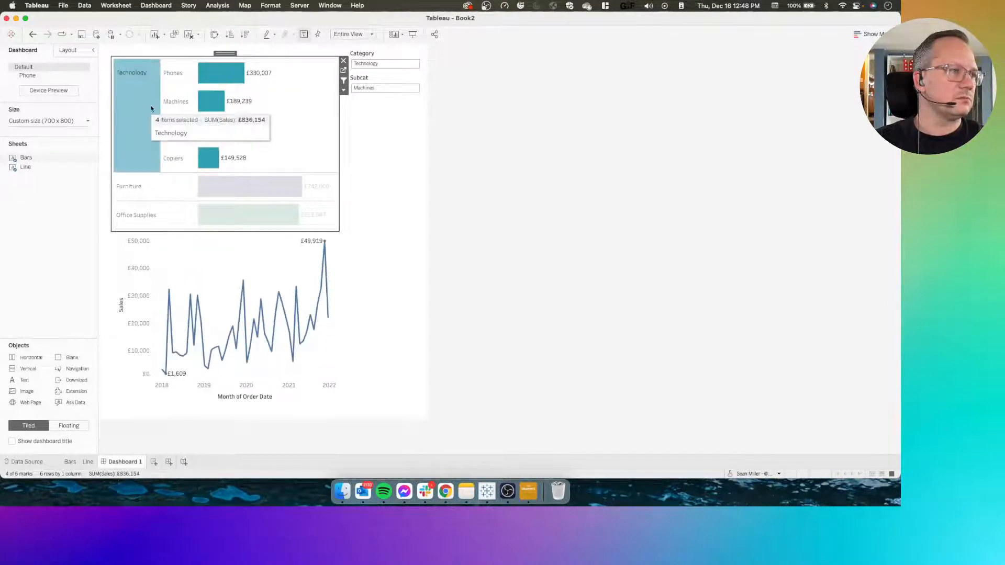
left_click(145, 108)
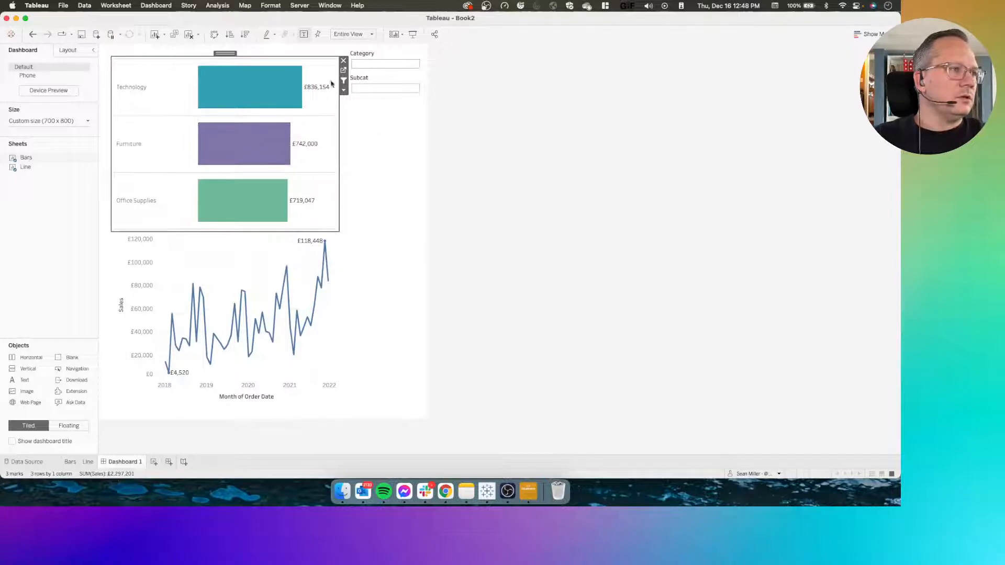
Check the Line sheet's action filter, and remove the Filter1 action from Dashboard 1
left_click(88, 462)
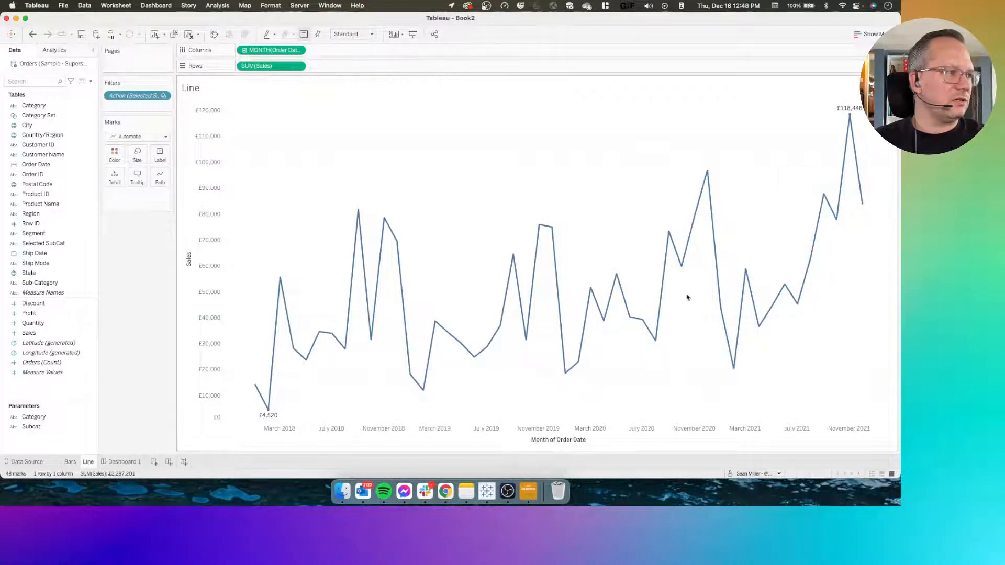
left_click(116, 460)
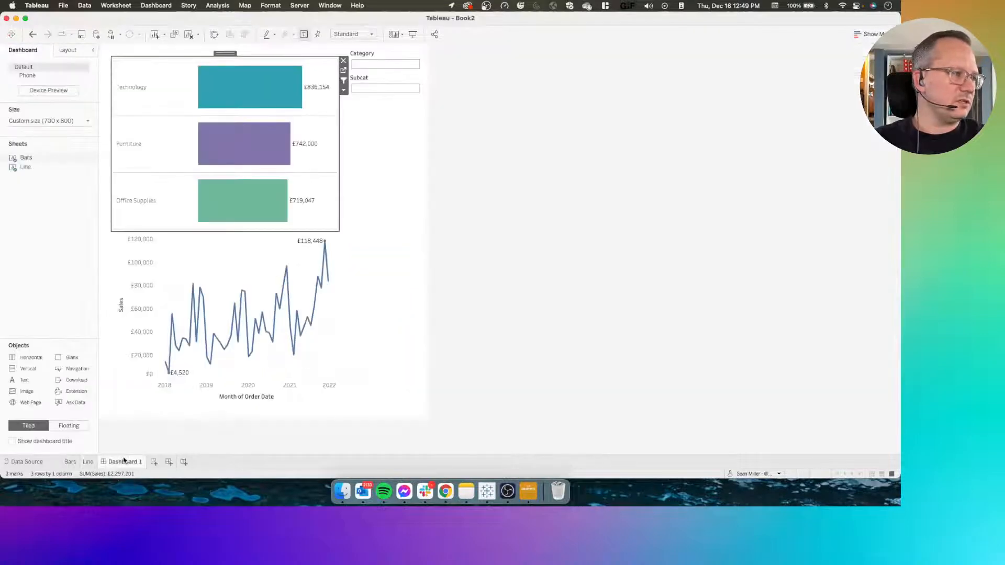
left_click(156, 6)
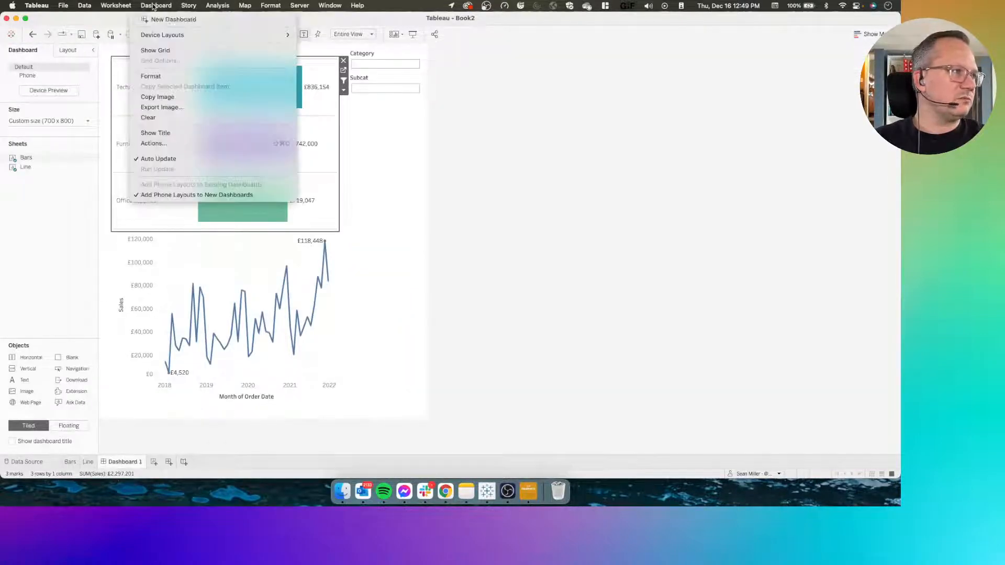
left_click(164, 143)
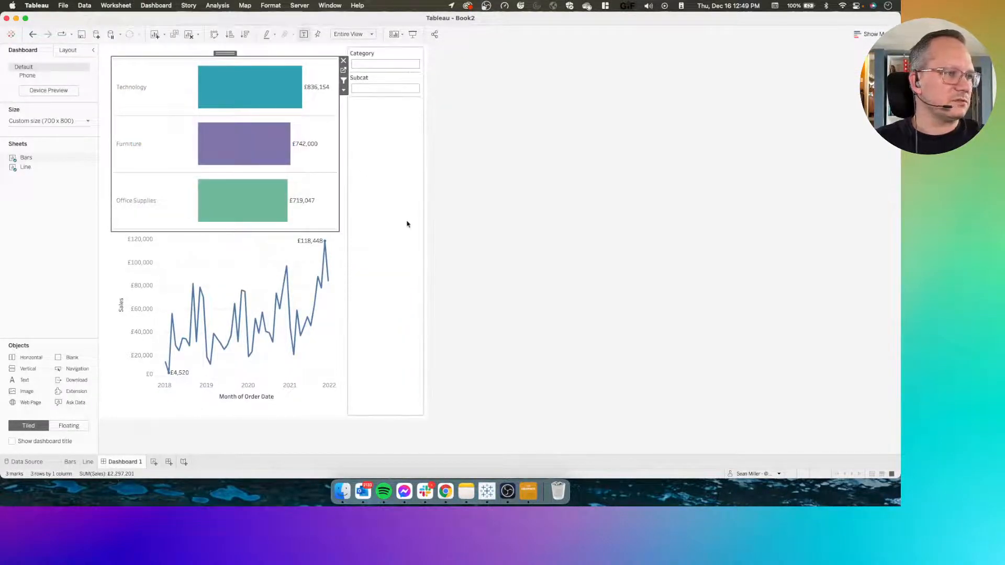
left_click(338, 255)
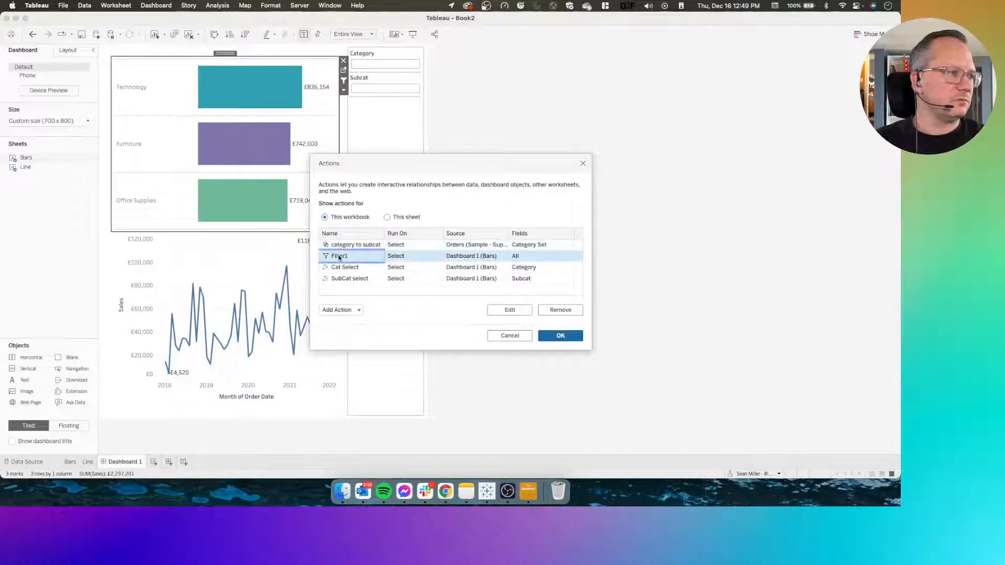
left_click(560, 310)
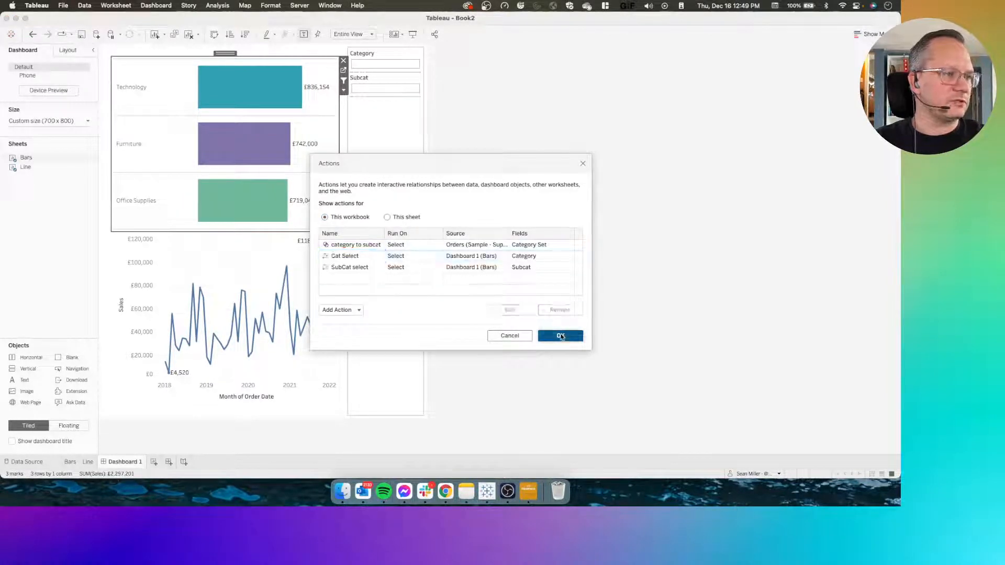
left_click(561, 336)
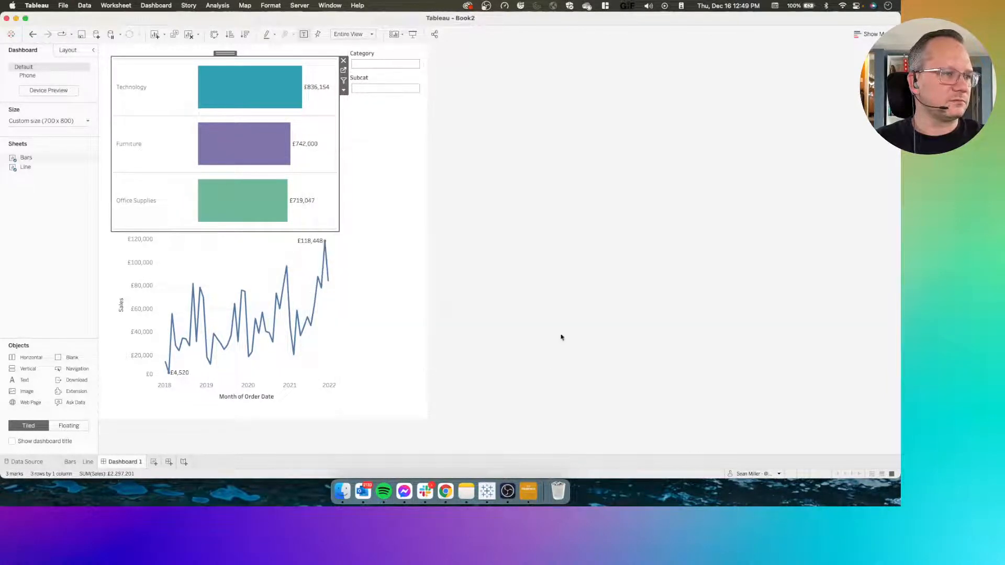
On the Line sheet, start a calculated field named Trend Filter
left_click(89, 465)
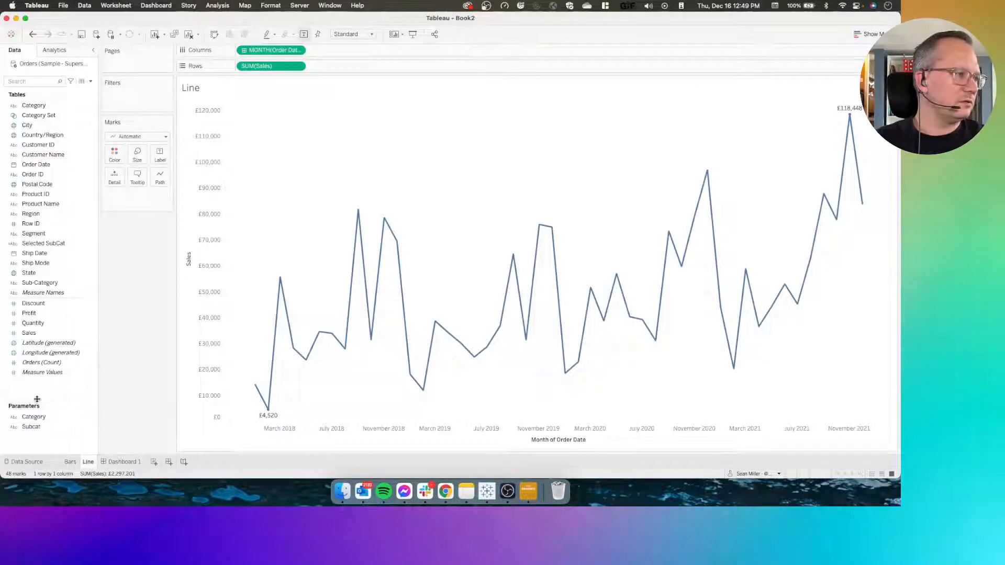
right_click(36, 393)
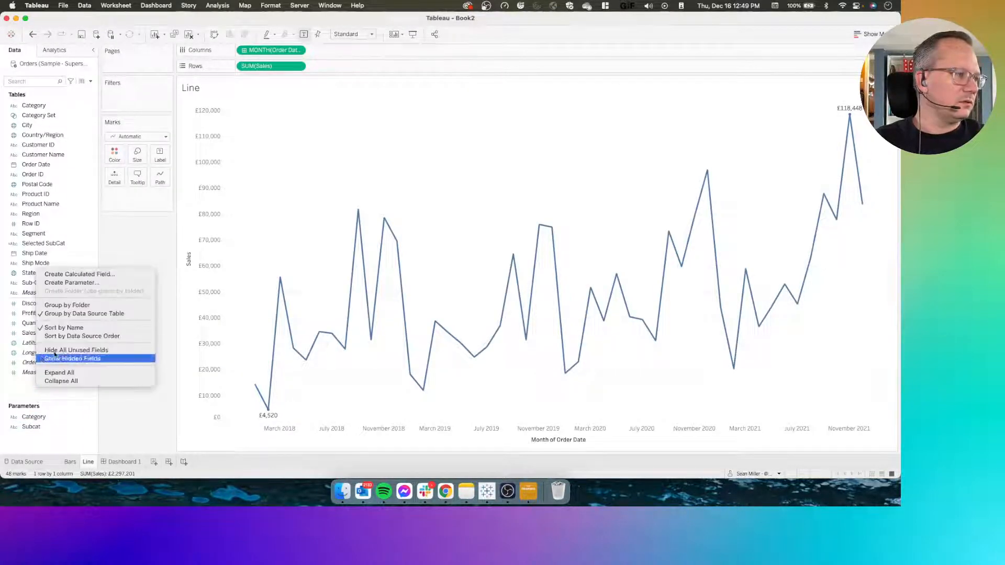
left_click(82, 276)
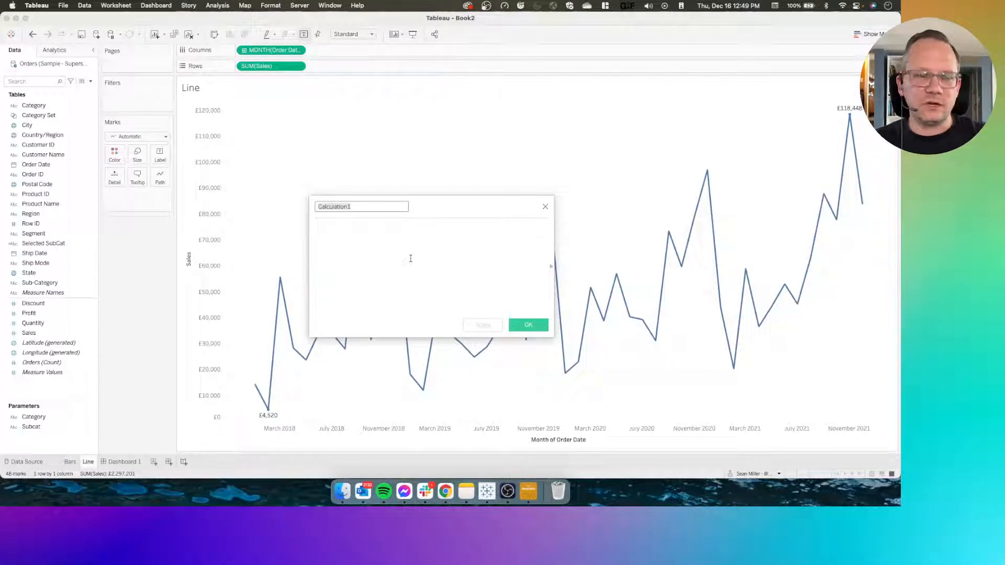
left_click(410, 258)
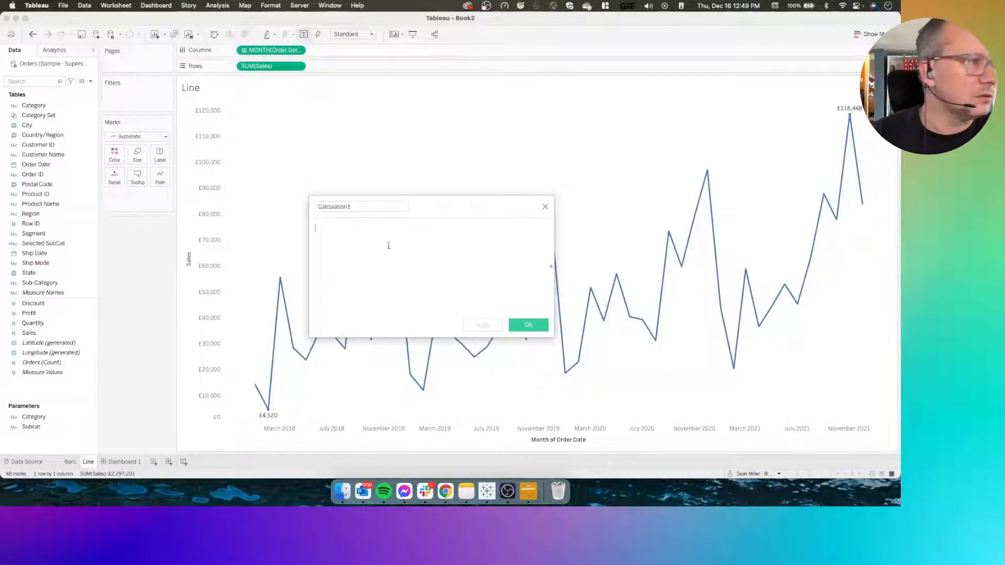
double_click(360, 207)
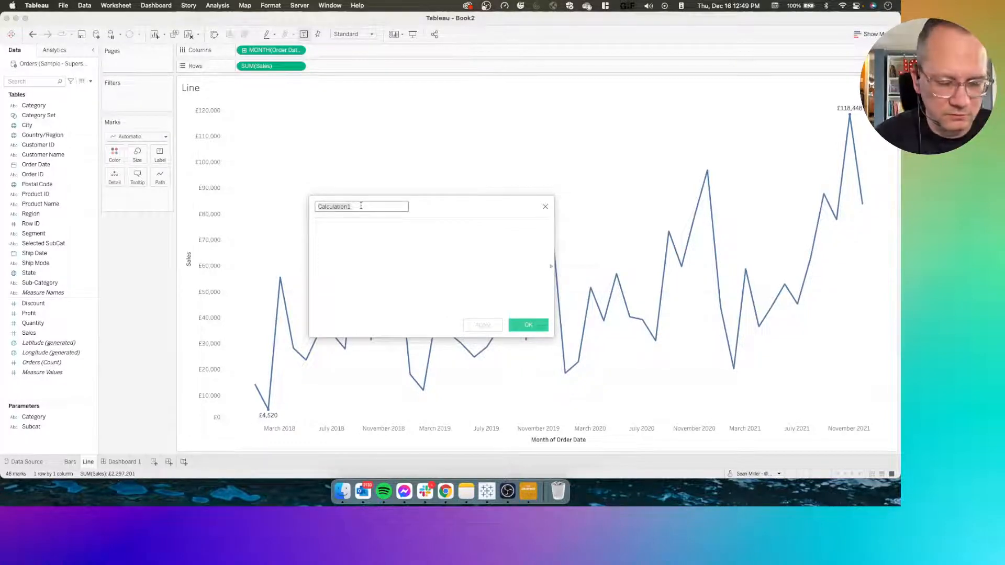
type("Tre")
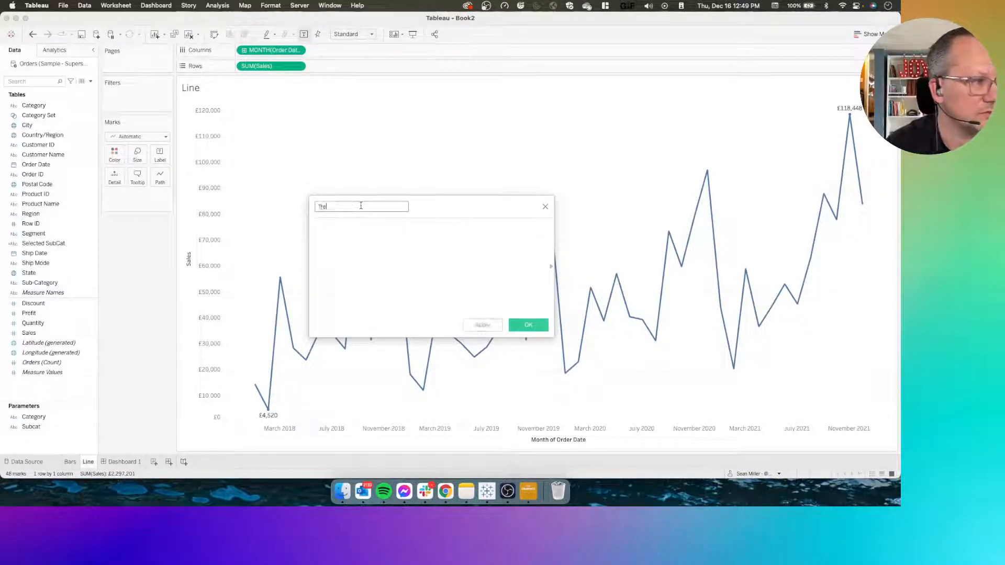
type("nd Filter")
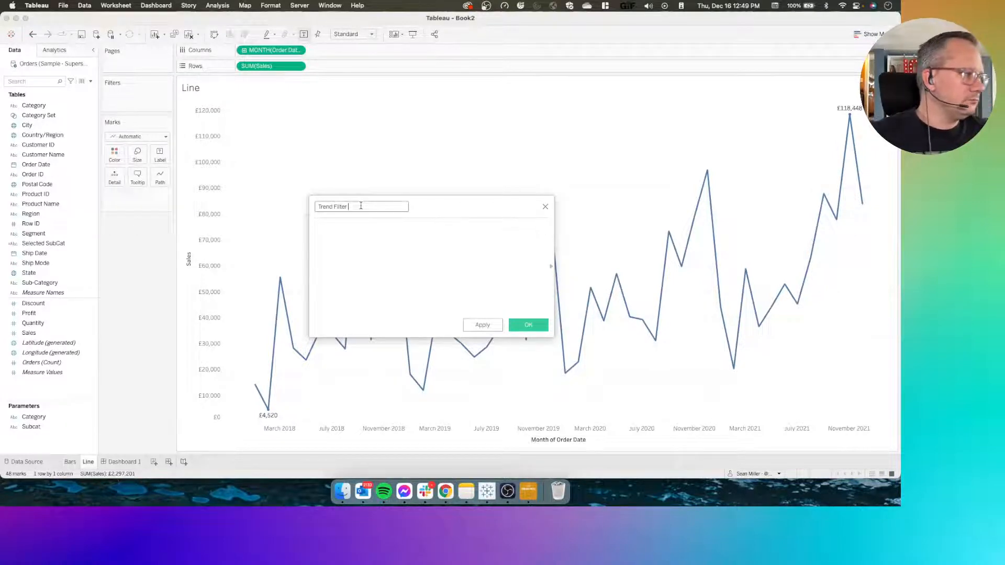
left_click(366, 235)
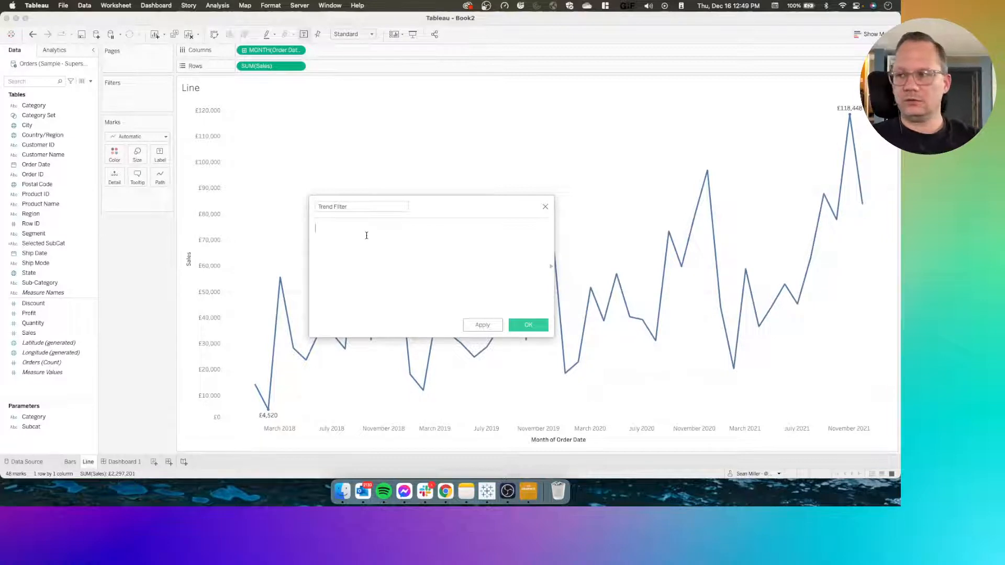
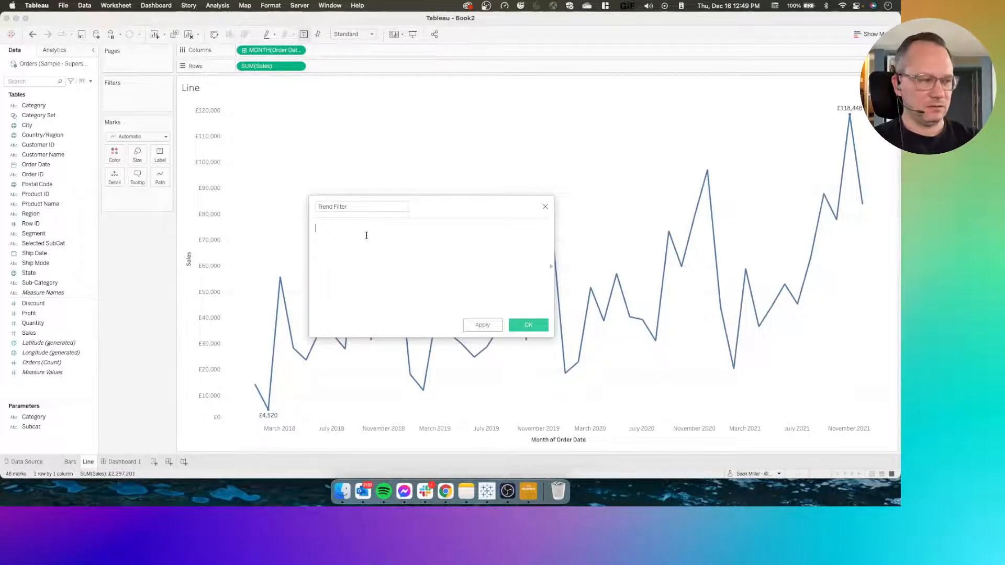
Enter the condition [Parameters].[Category] = [Category] as the first line of the Trend Filter formula
type("c")
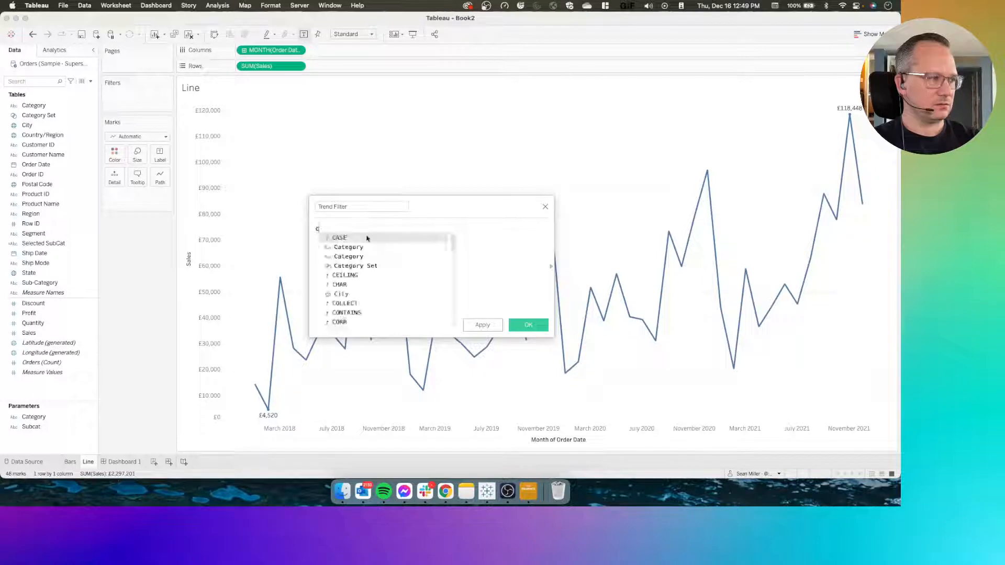
type("at")
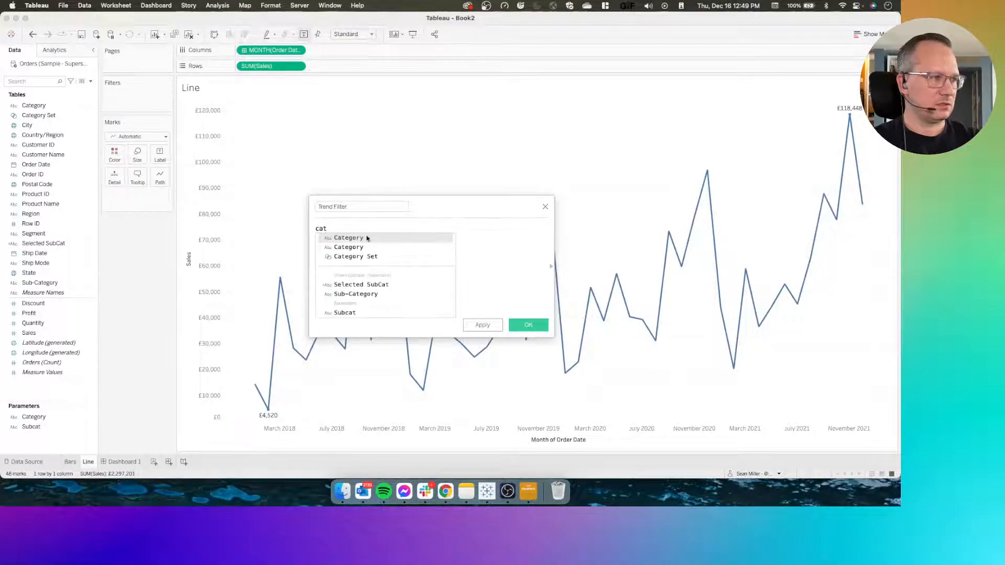
double_click(366, 238)
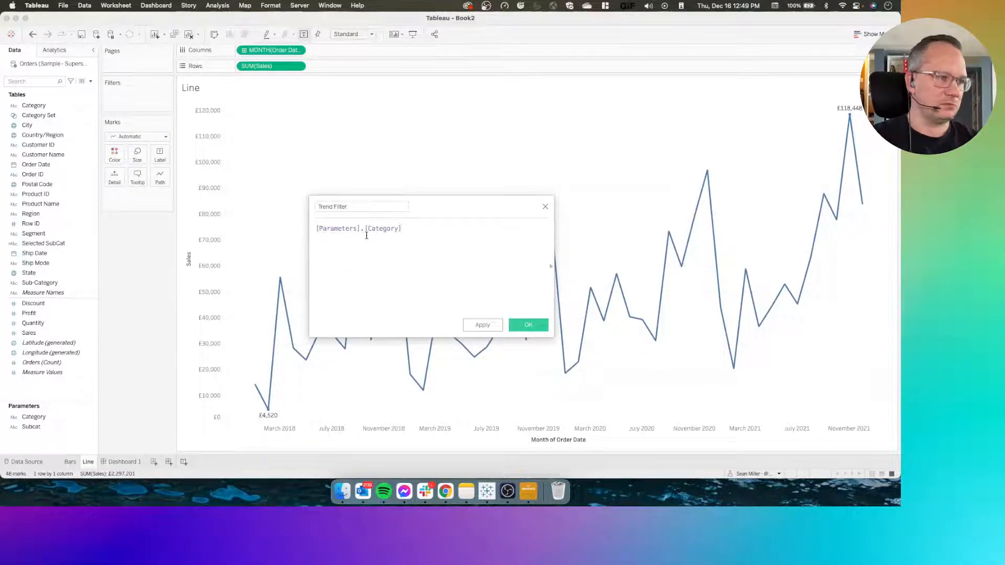
type("= ")
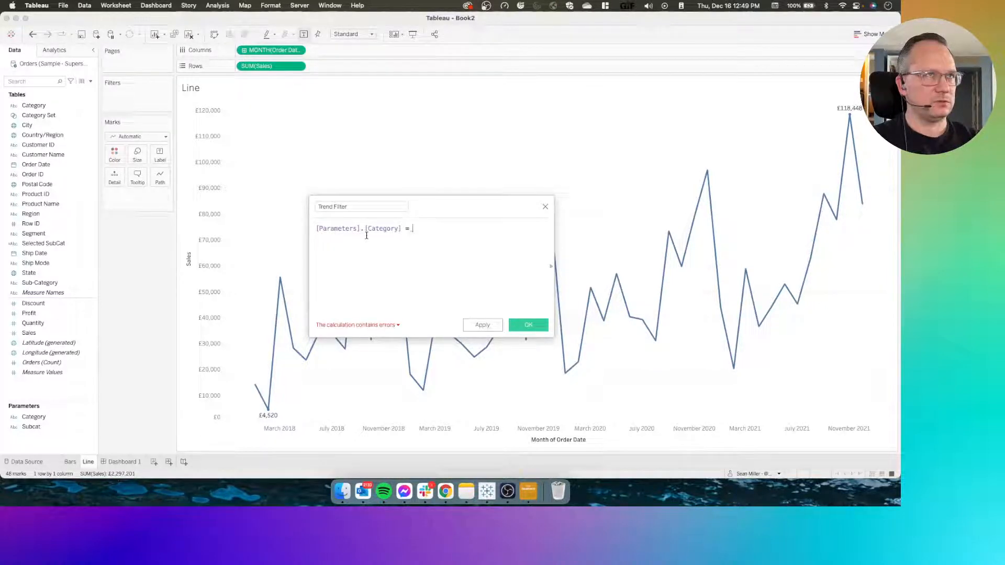
type("cat")
key("Return")
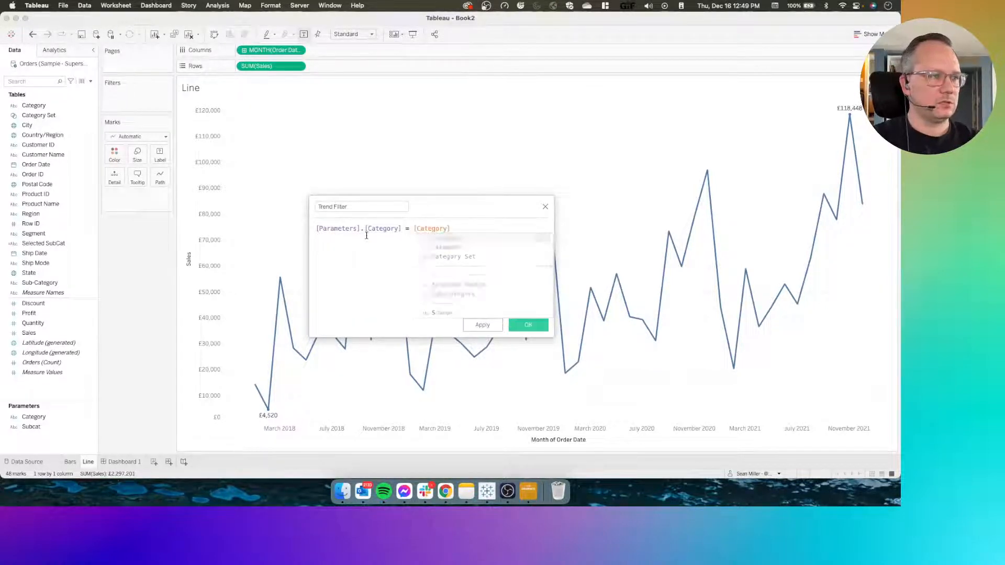
Add OR and the condition [Subcat] = [Sub-Category] on new lines of the Trend Filter formula, and save the calculation
key("Return")
type("OR ")
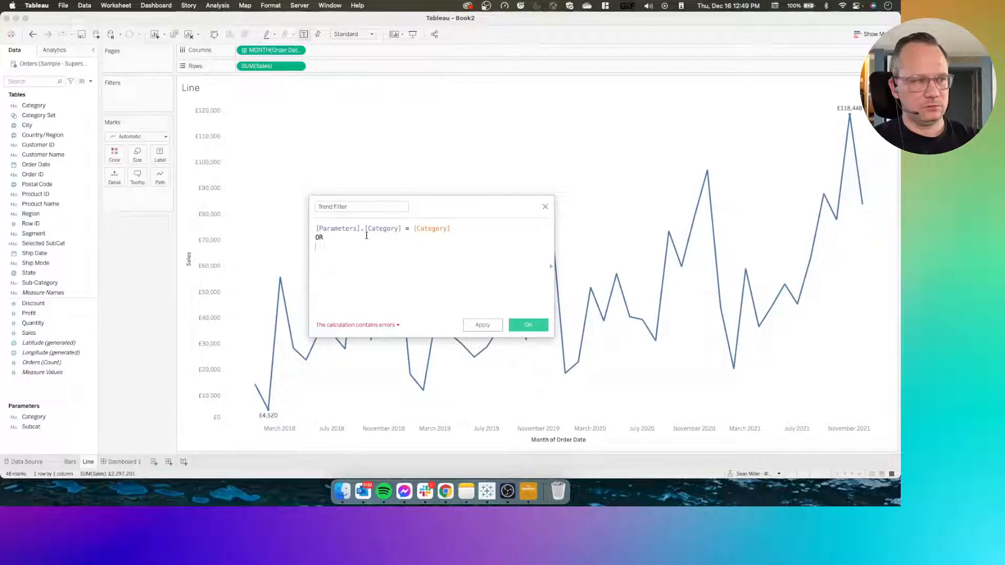
type("cat")
key("BackSpace")
key("BackSpace")
key("BackSpace")
type("sub")
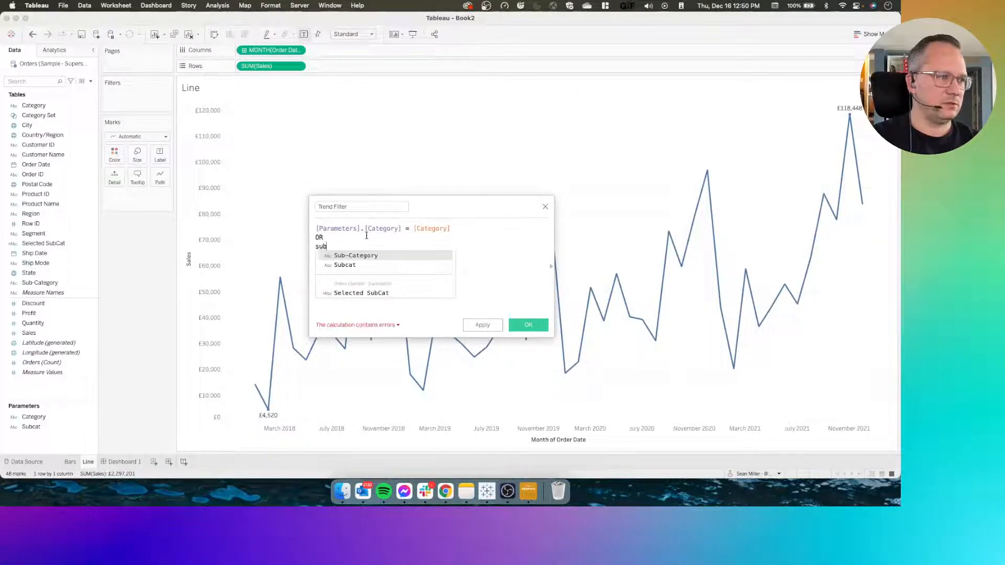
key("Down")
key("Return")
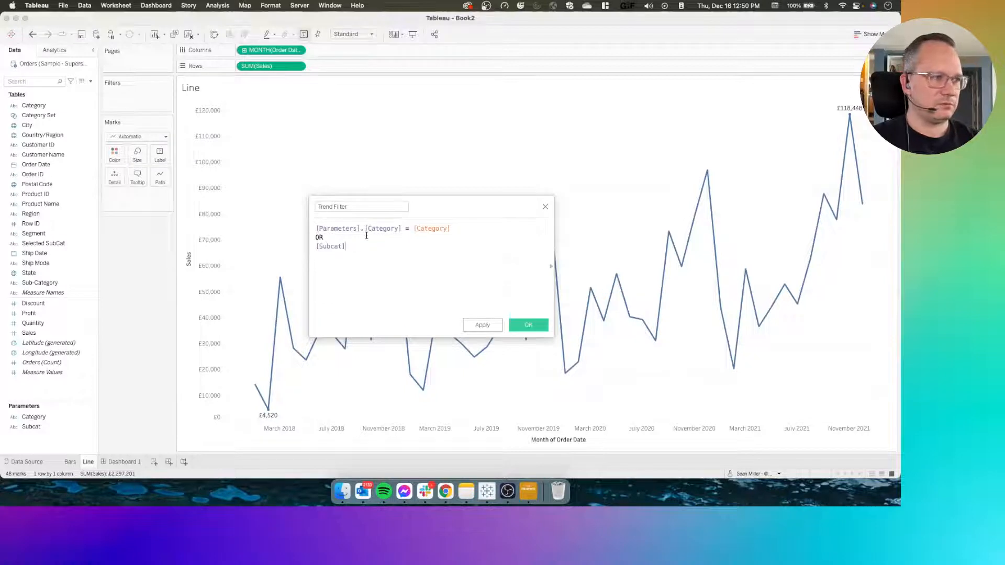
type("= sub")
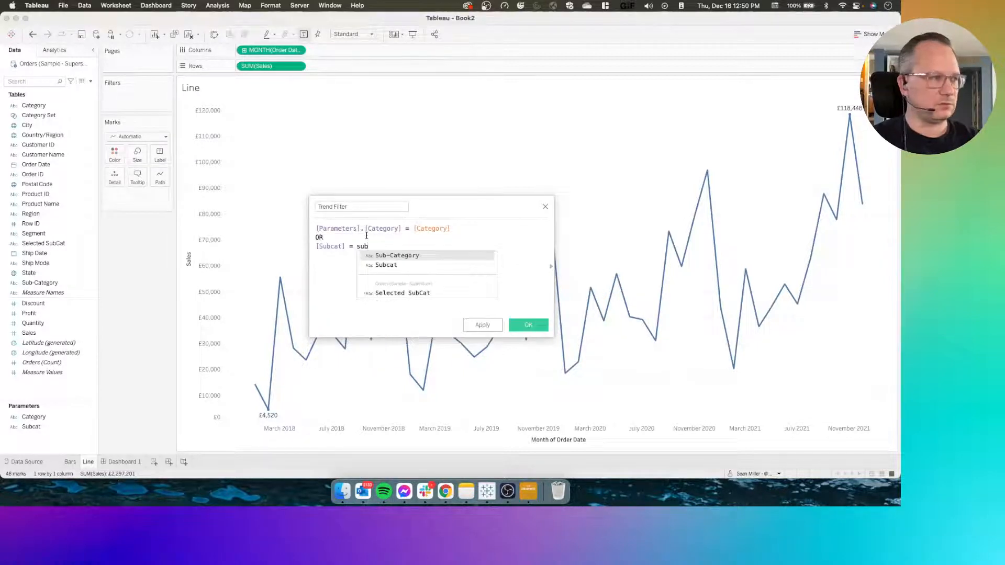
key("Return")
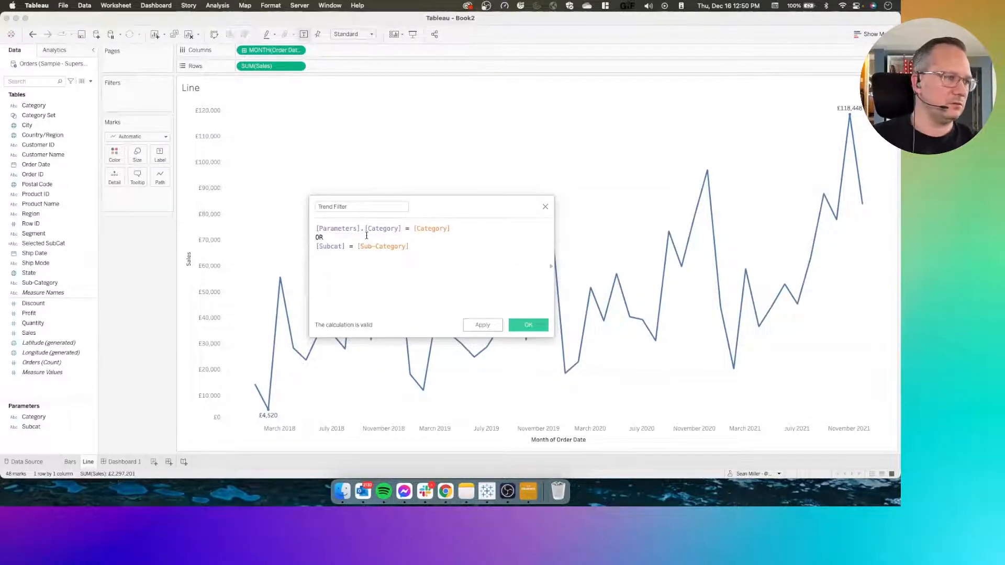
left_click(528, 326)
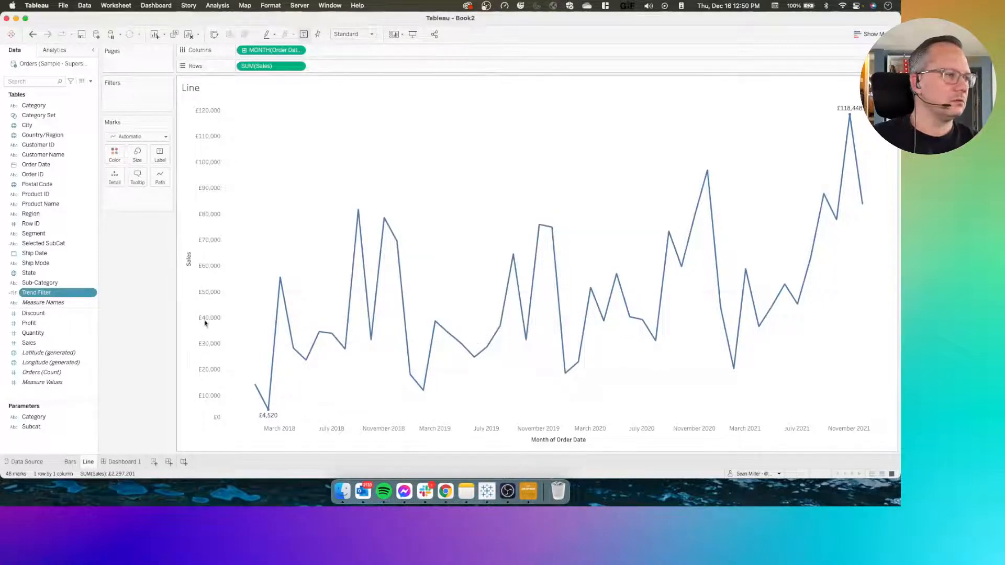
Add Trend Filter as a filter on the Line sheet, using an empty custom value list
left_click_drag(45, 293, 133, 105)
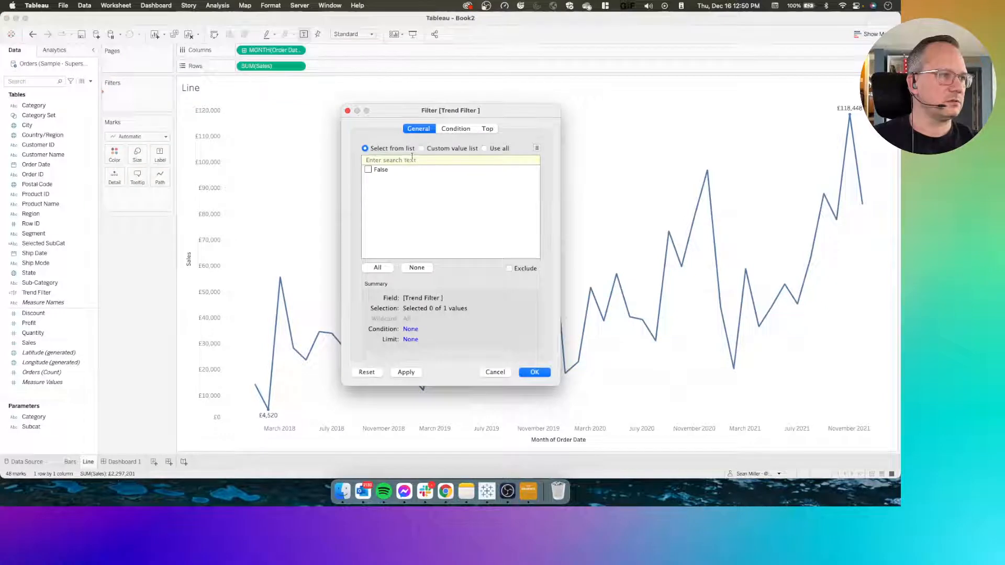
left_click(428, 151)
left_click(402, 152)
left_click(439, 151)
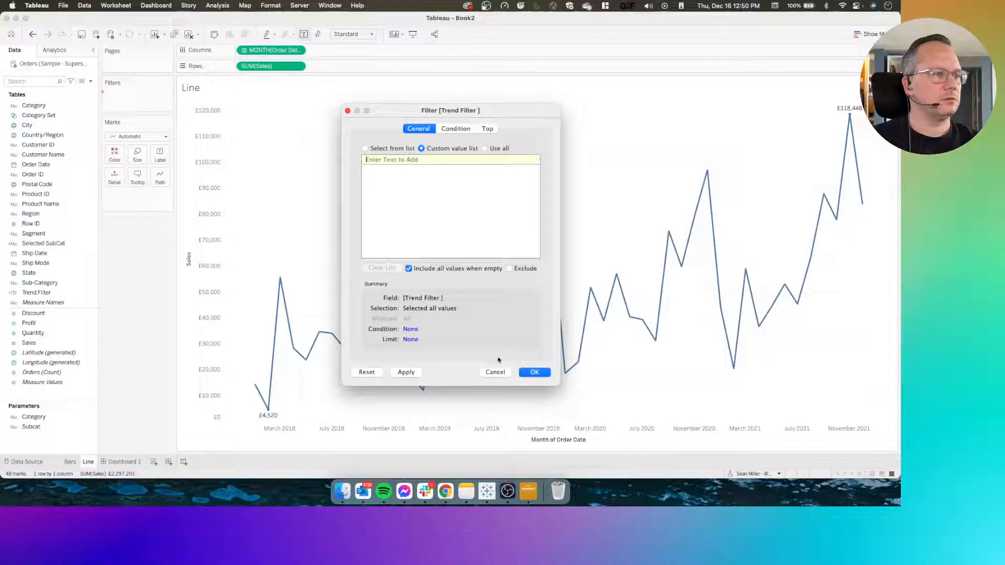
left_click(528, 373)
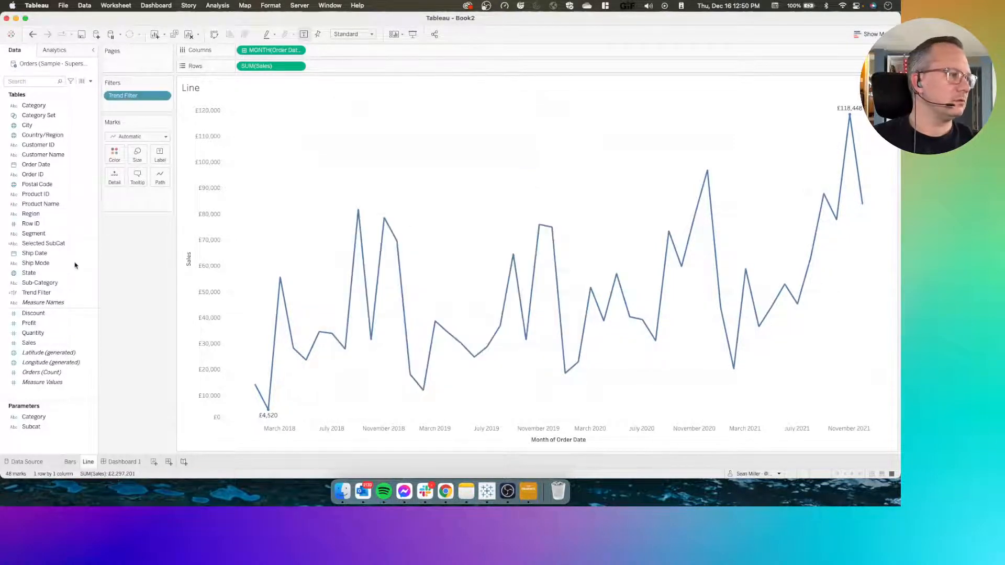
Edit Trend Filter so its formula starts with [Parameters].[Category] = "" followed by or on a new line, and save it
right_click(44, 292)
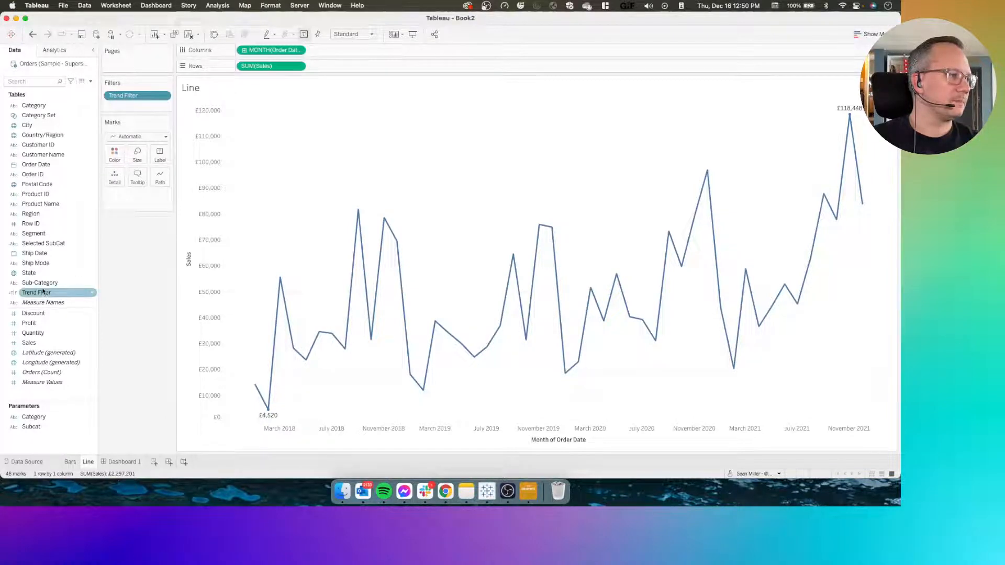
left_click(58, 139)
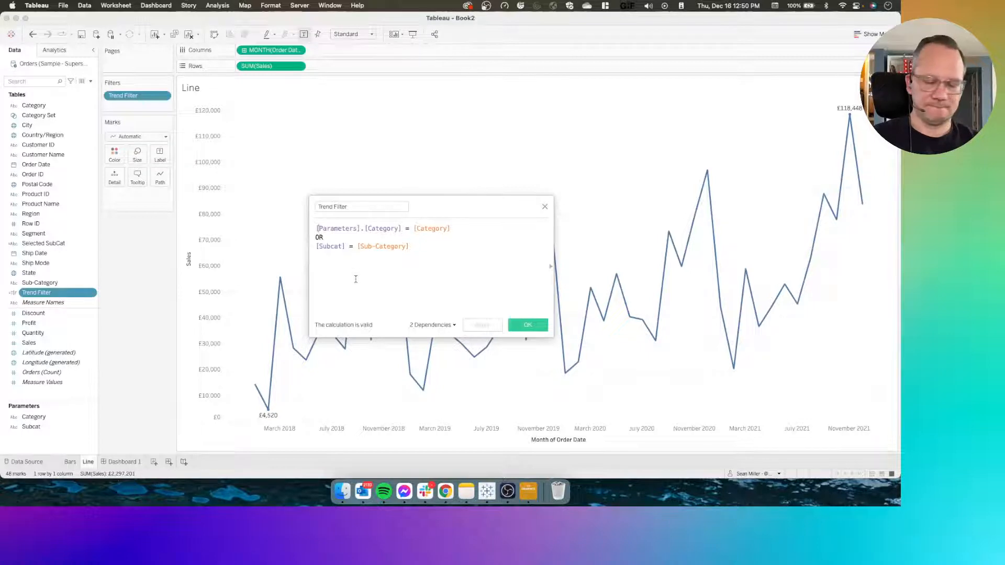
key("Return")
key("Up")
type("P")
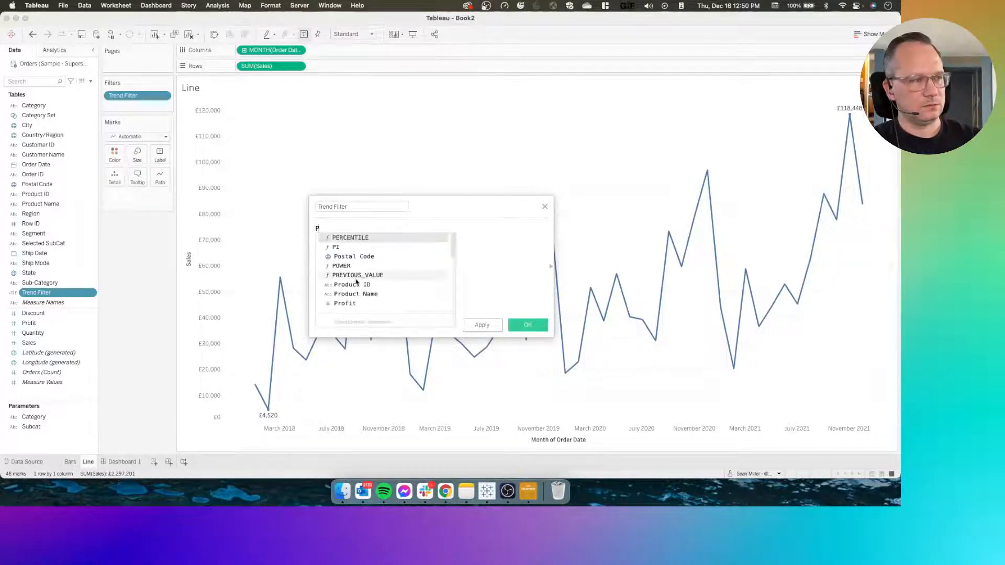
key("BackSpace")
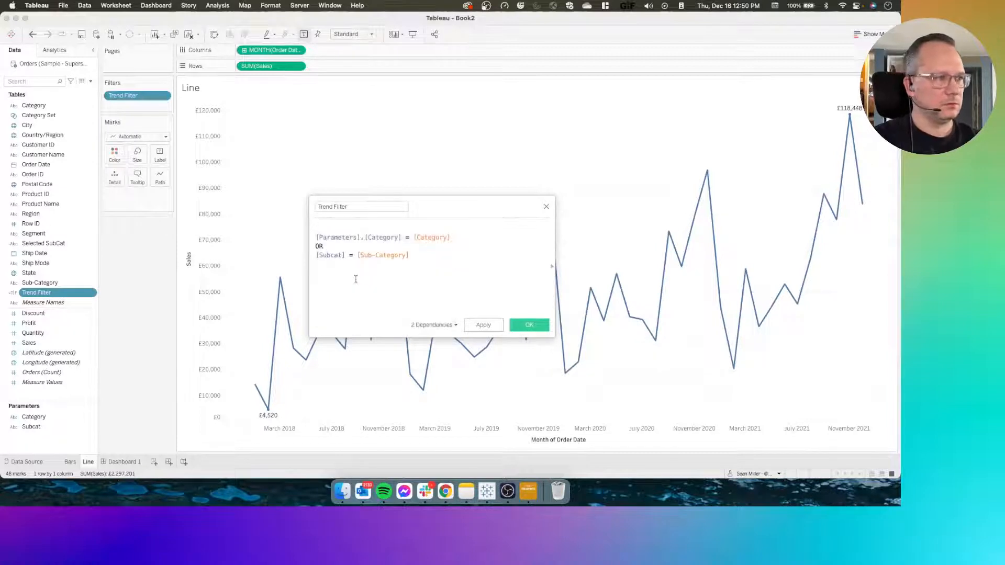
type("cat")
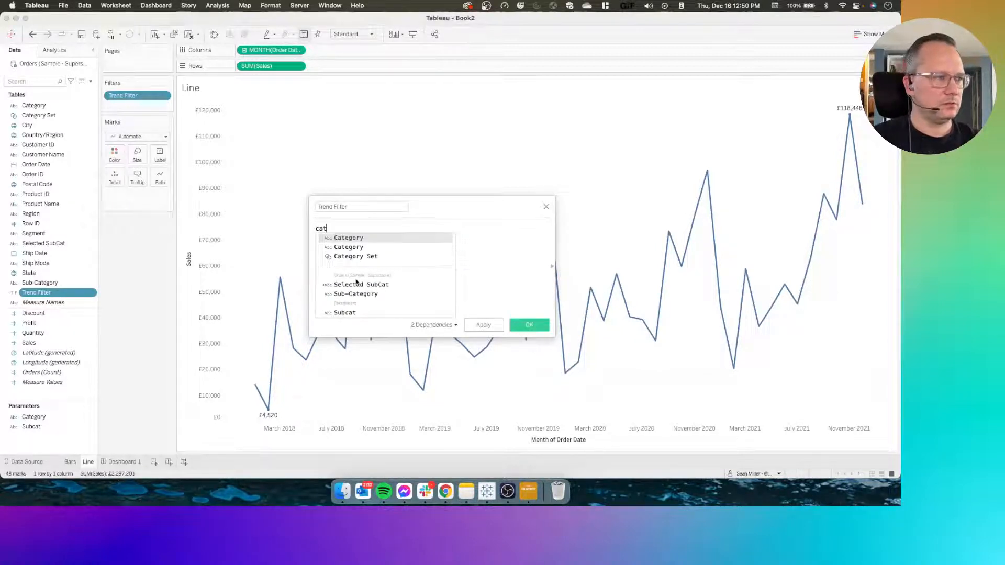
key("Return")
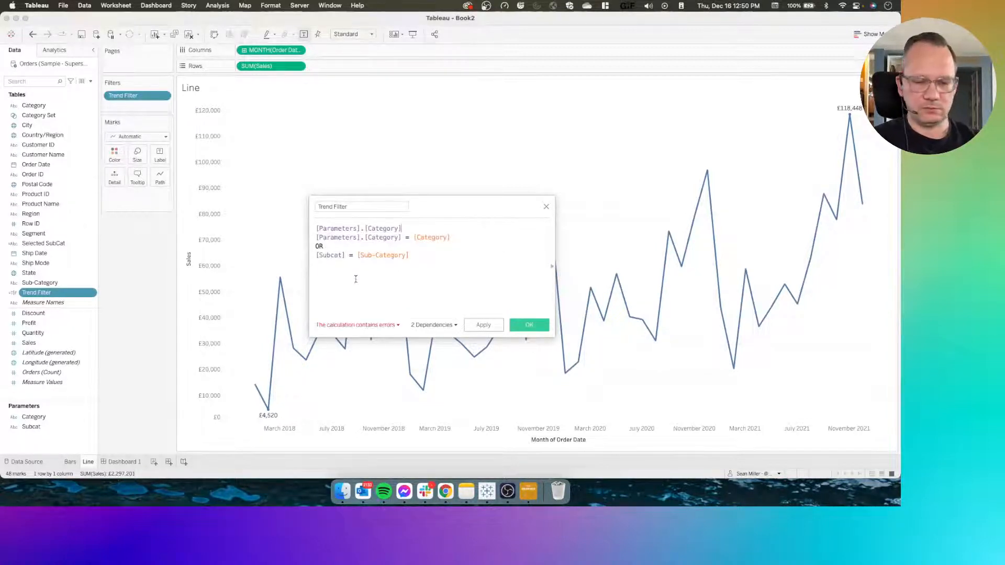
type("= \"\"")
key("Return")
type("or")
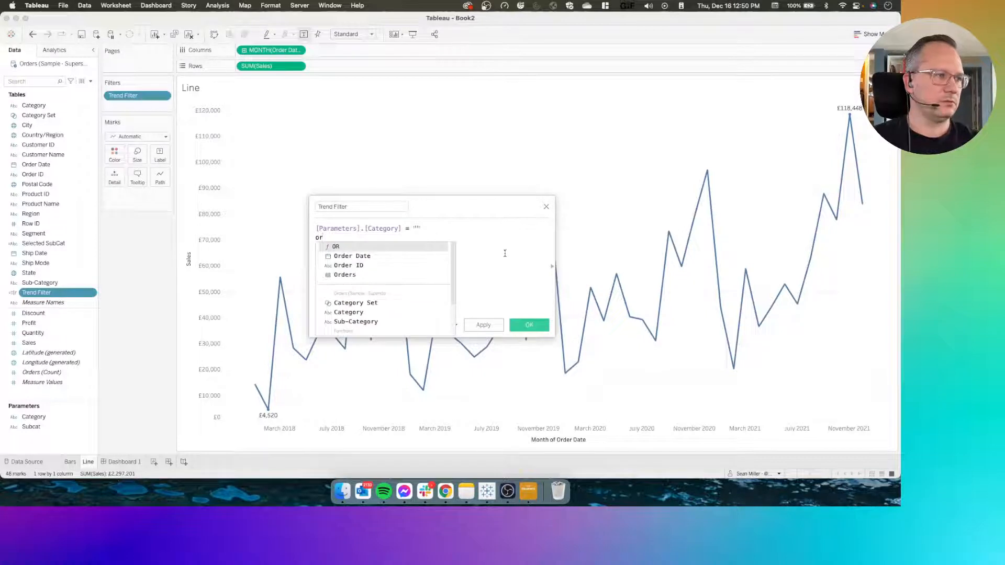
left_click(505, 253)
left_click(529, 324)
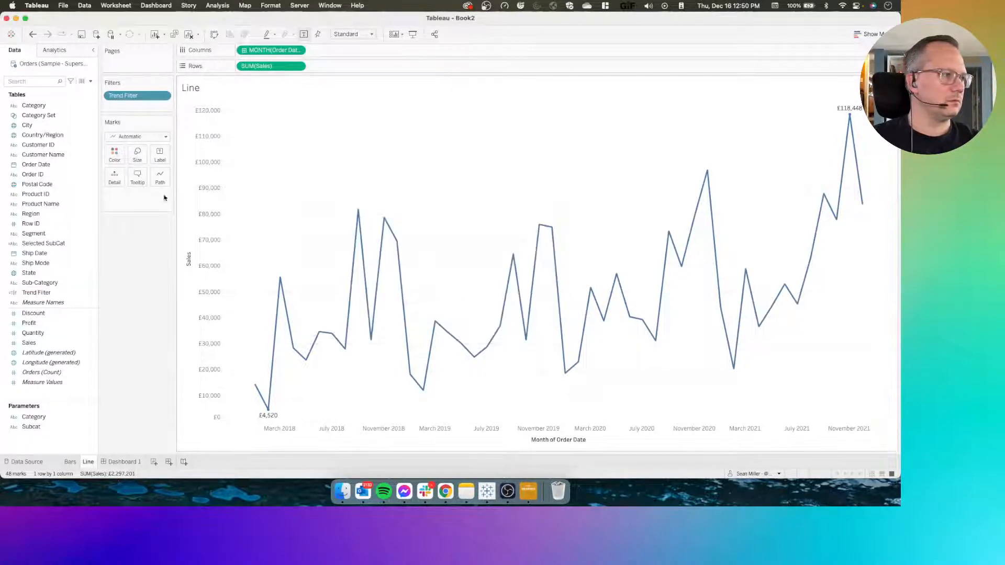
Edit the Line sheet's Trend Filter to select from the list and keep only True
left_click(163, 96)
left_click(158, 108)
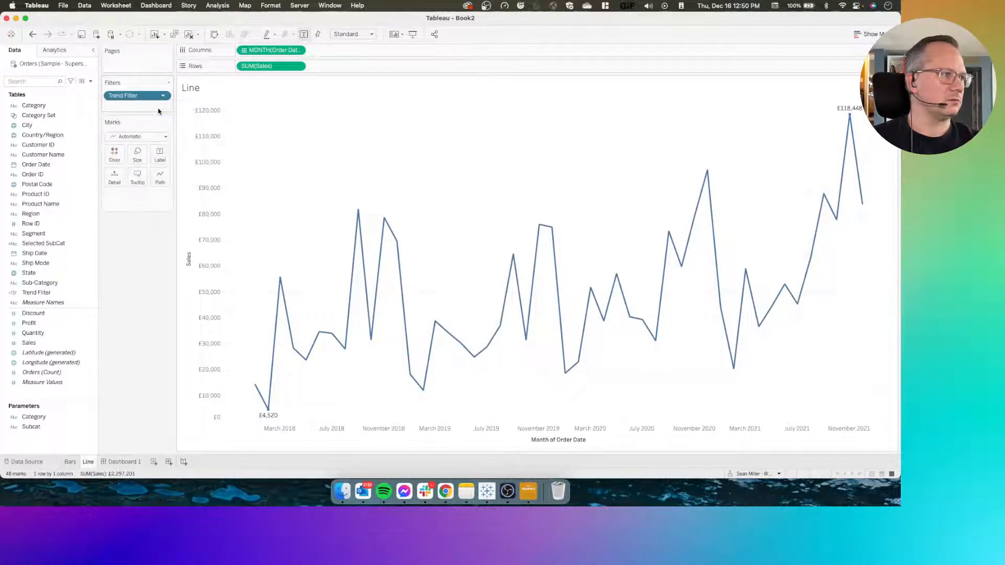
left_click(381, 150)
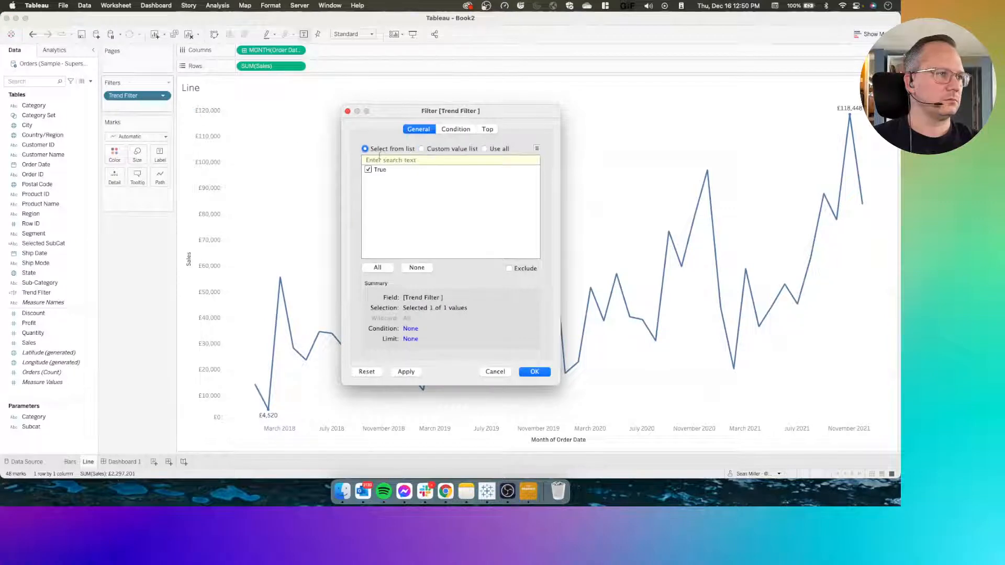
left_click(529, 375)
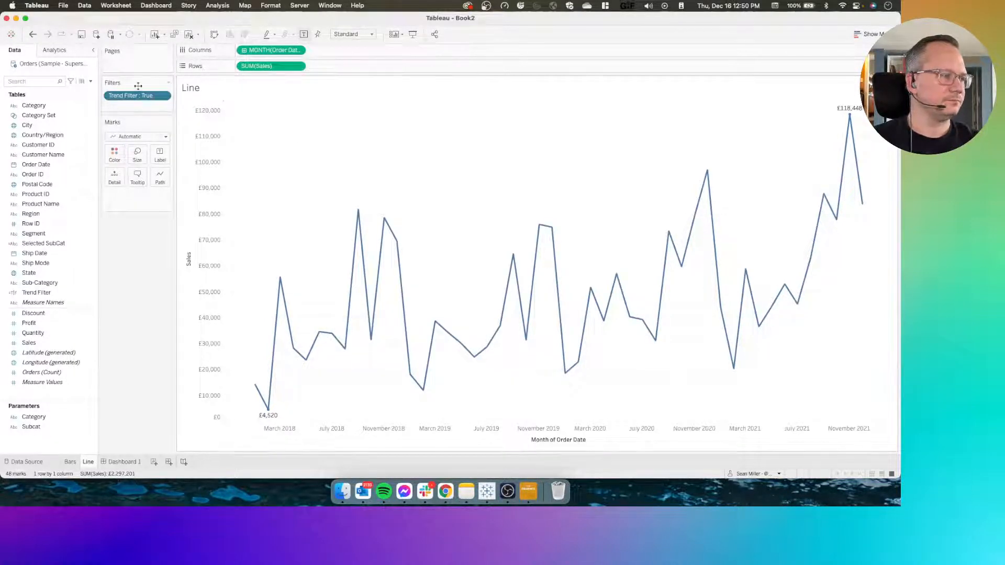
Open the Line sheet's Trend Filter calculation and review its empty-category, category and sub-category conditions, leaving the formula as is
left_click(120, 462)
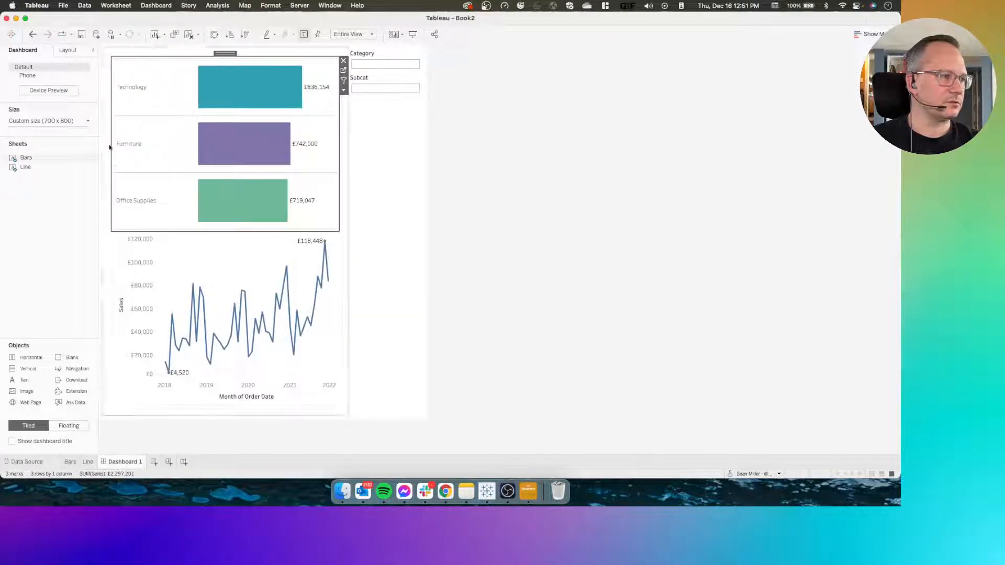
left_click(90, 463)
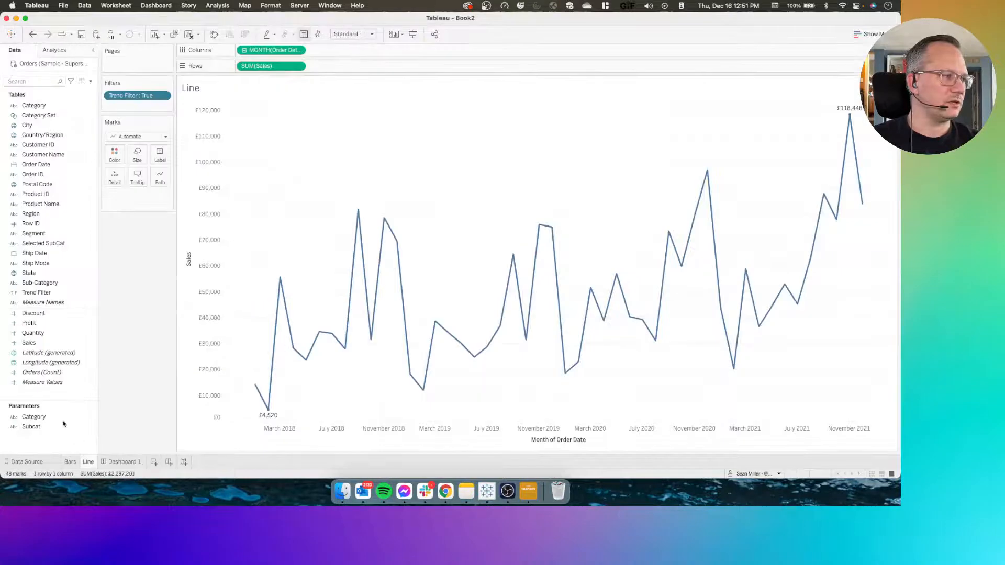
right_click(43, 293)
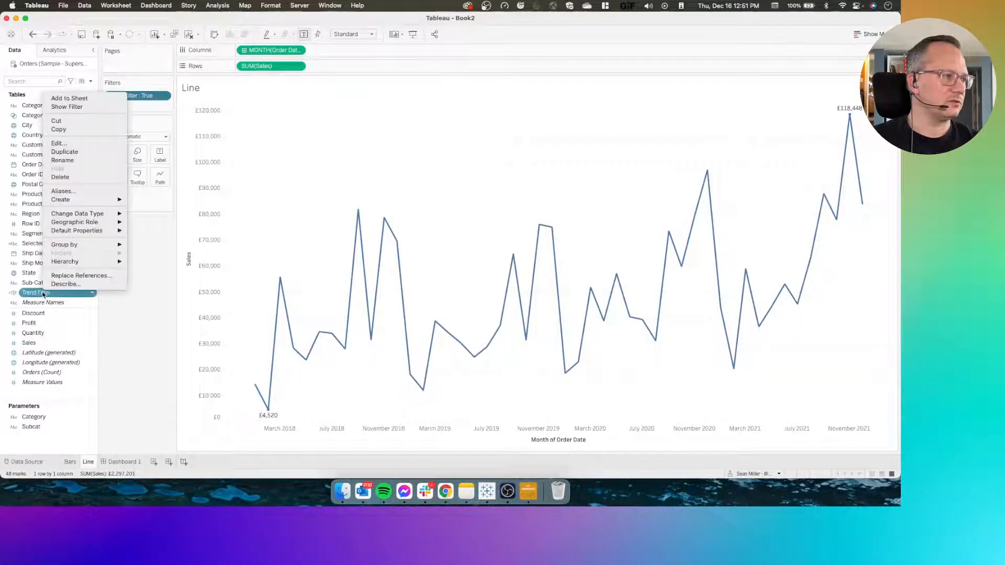
left_click(59, 143)
left_click_drag(421, 228, 306, 231)
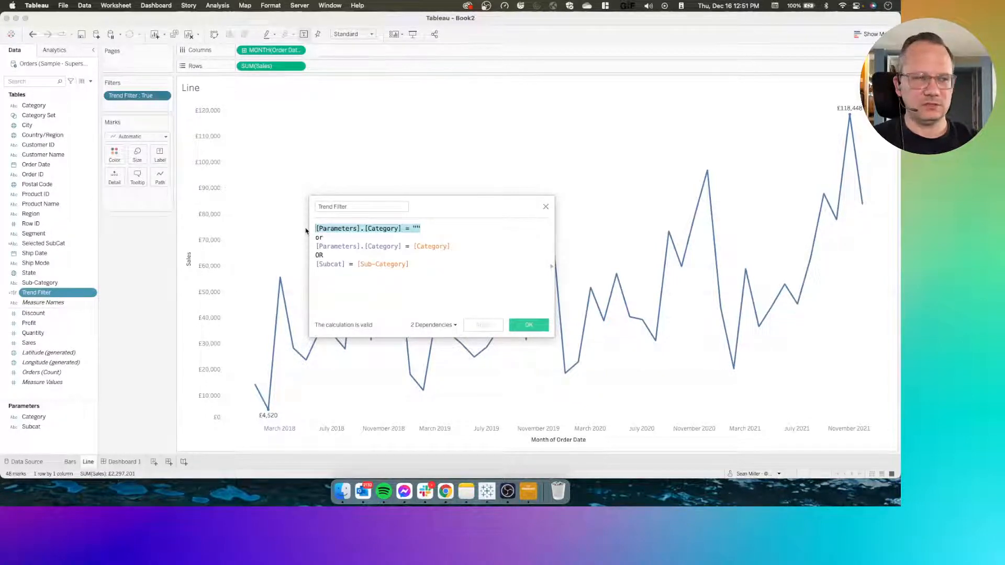
left_click(455, 246)
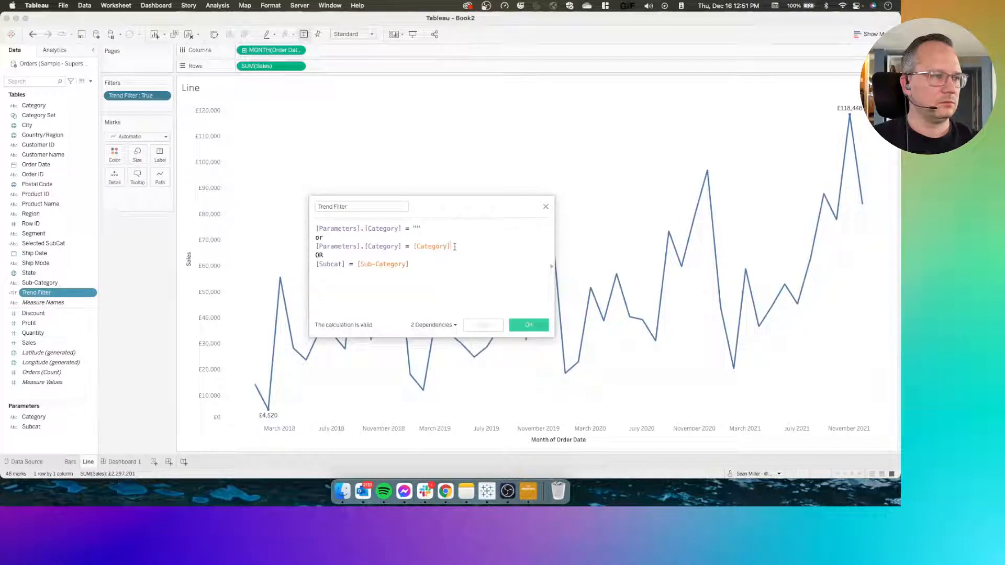
left_click_drag(452, 247, 306, 247)
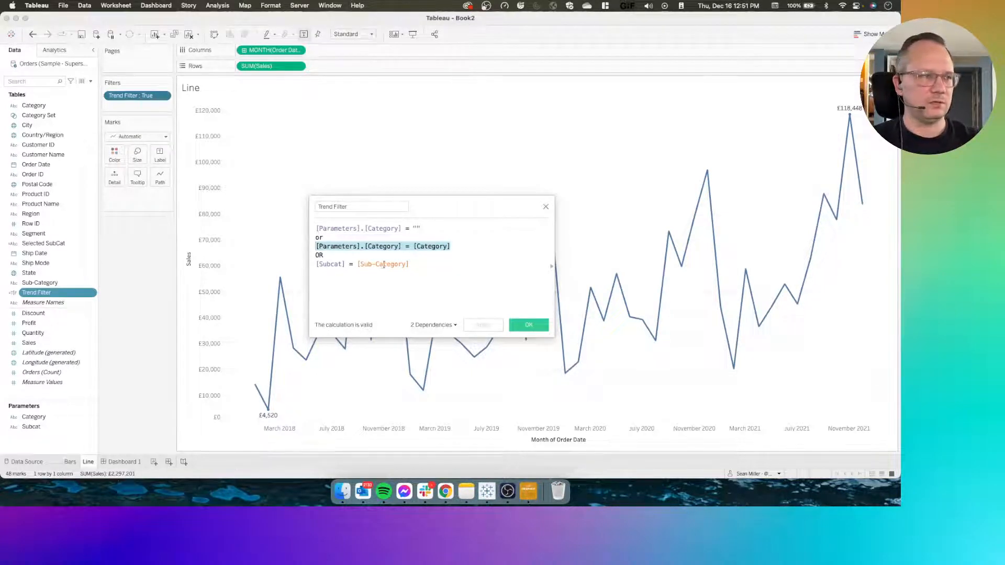
left_click_drag(409, 264, 305, 266)
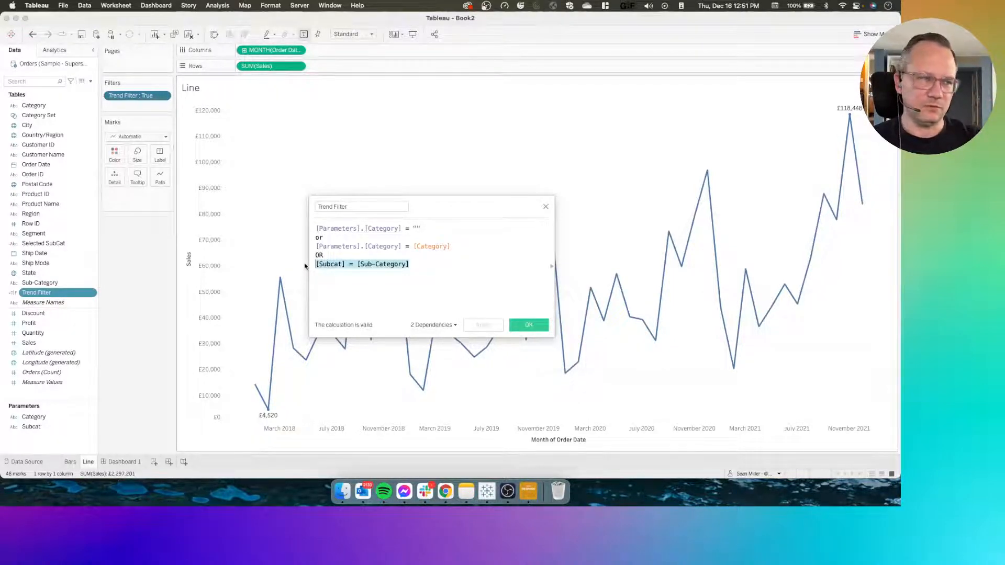
left_click(402, 265)
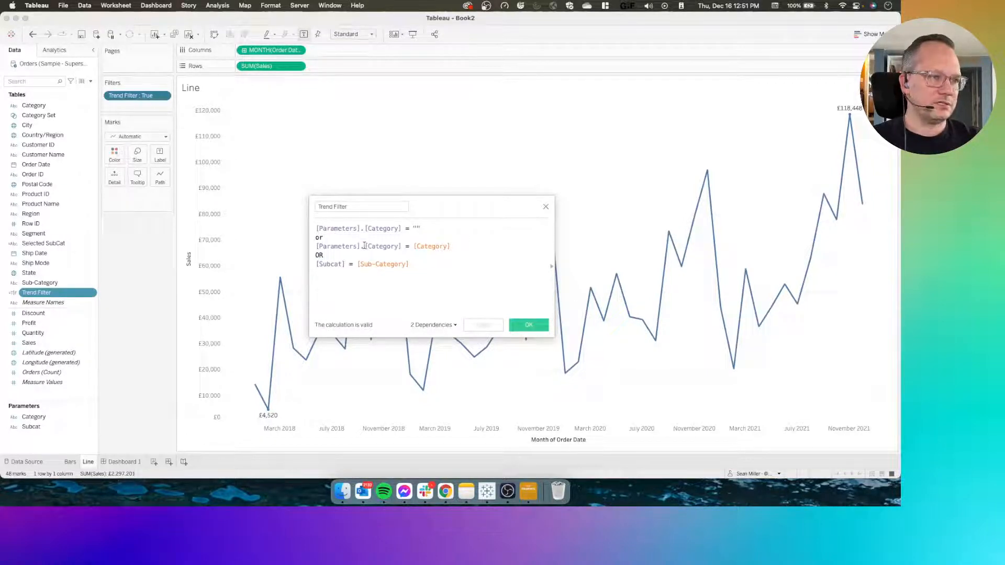
double_click(326, 255)
left_click(366, 268)
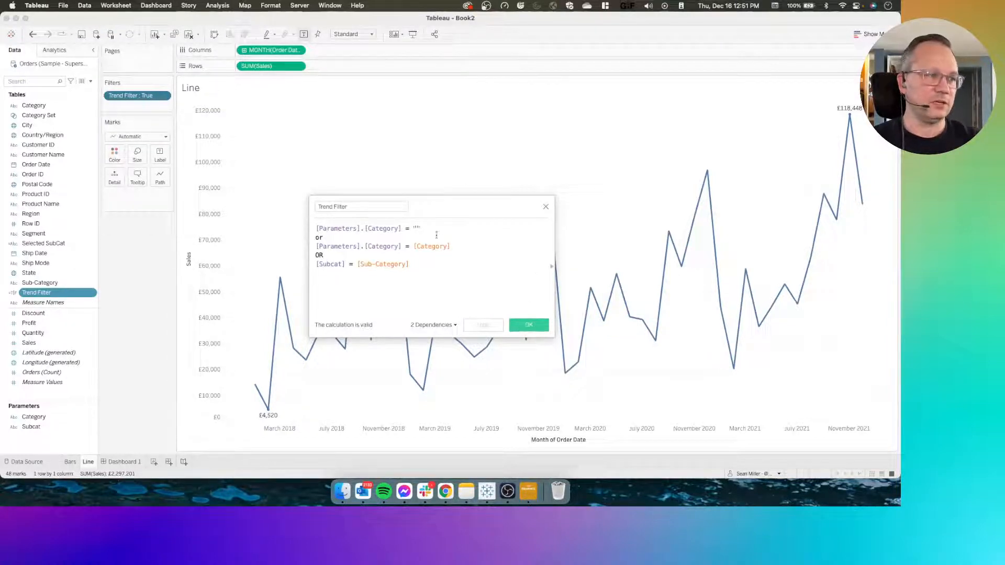
left_click_drag(427, 228, 294, 229)
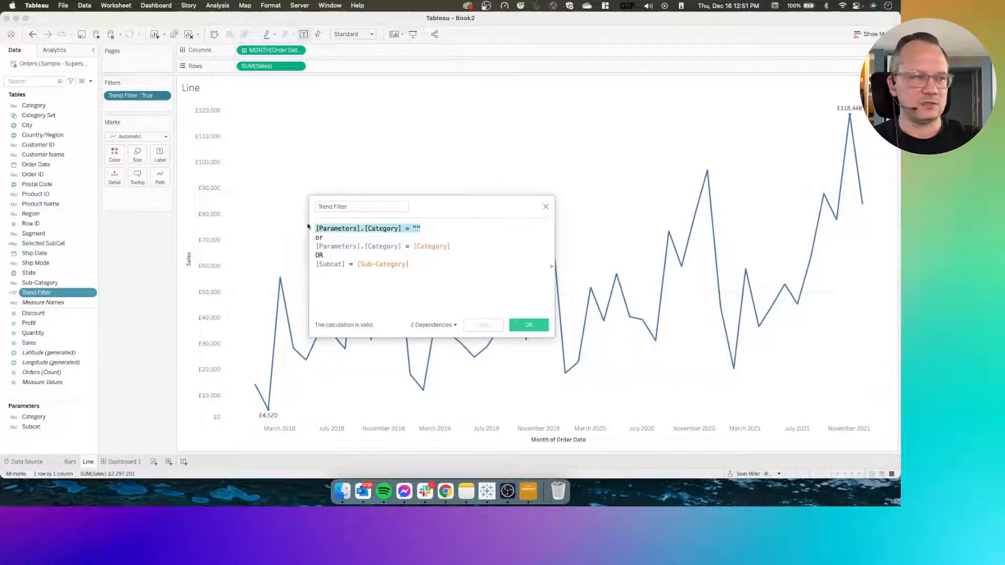
left_click(422, 229)
left_click_drag(422, 229, 317, 232)
left_click(526, 326)
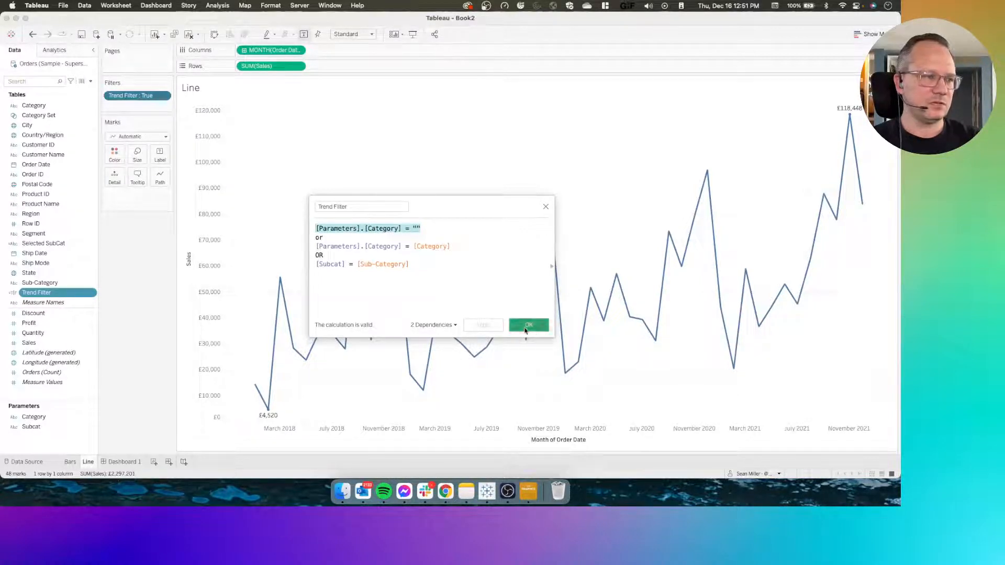
Test Dashboard 1 by selecting Technology and its Machines bar, resetting, and repeating with Technology and Copiers to check the line chart
left_click(130, 461)
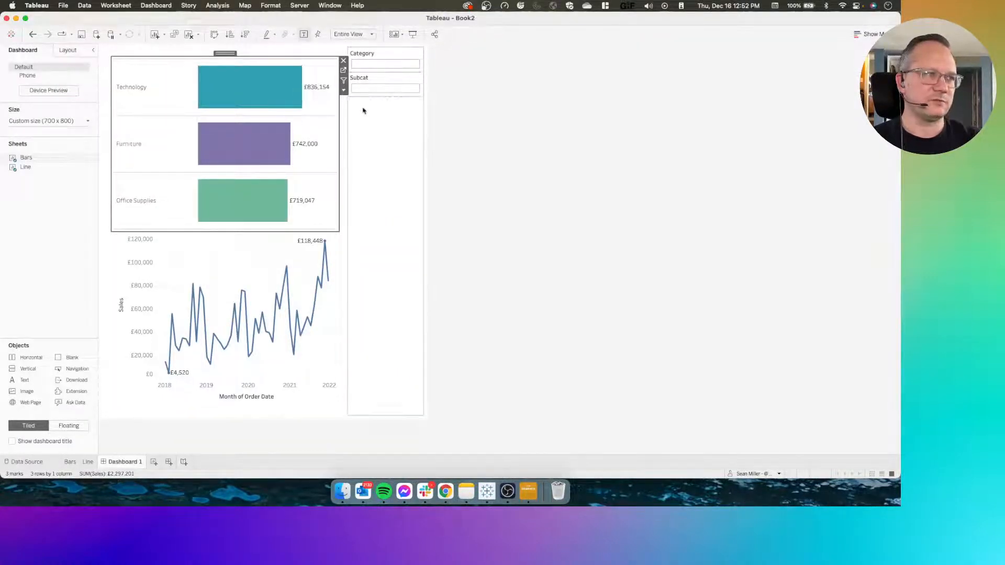
left_click(137, 107)
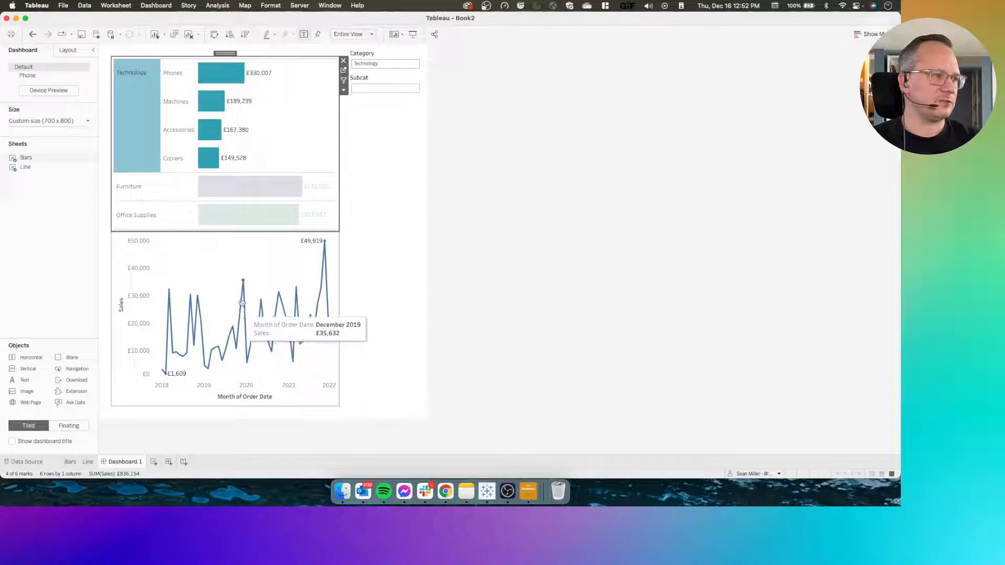
left_click(174, 107)
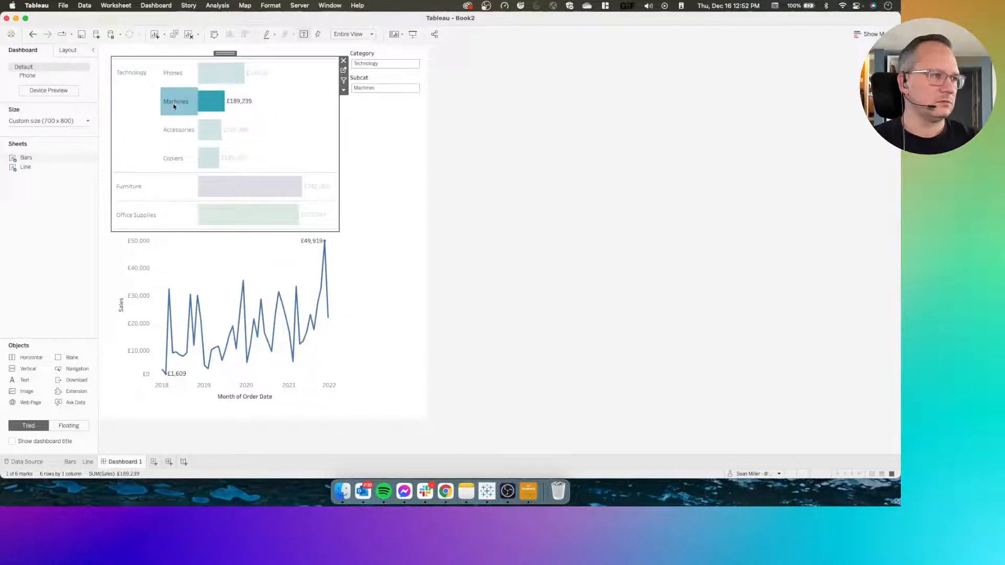
left_click(174, 107)
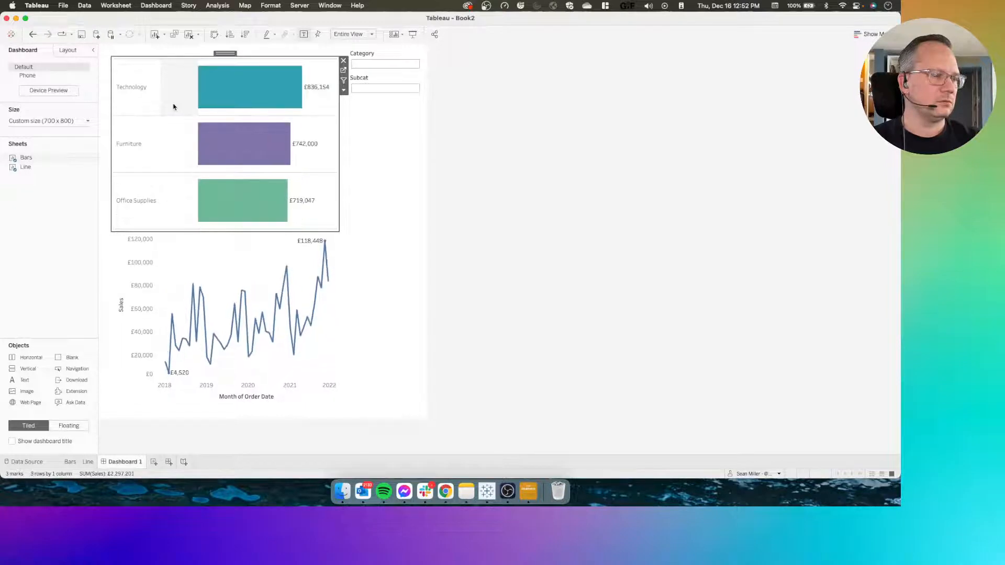
left_click(146, 99)
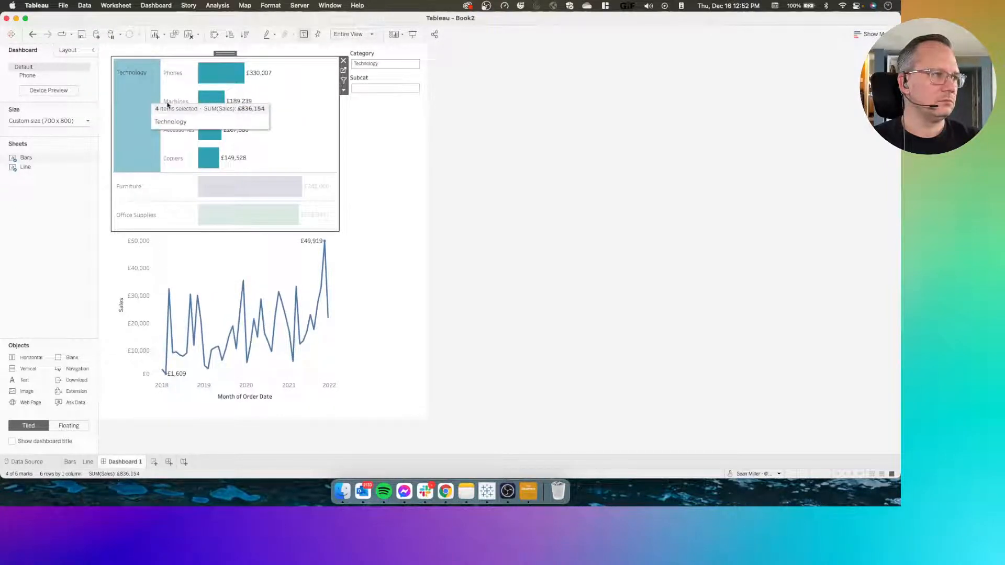
left_click(174, 158)
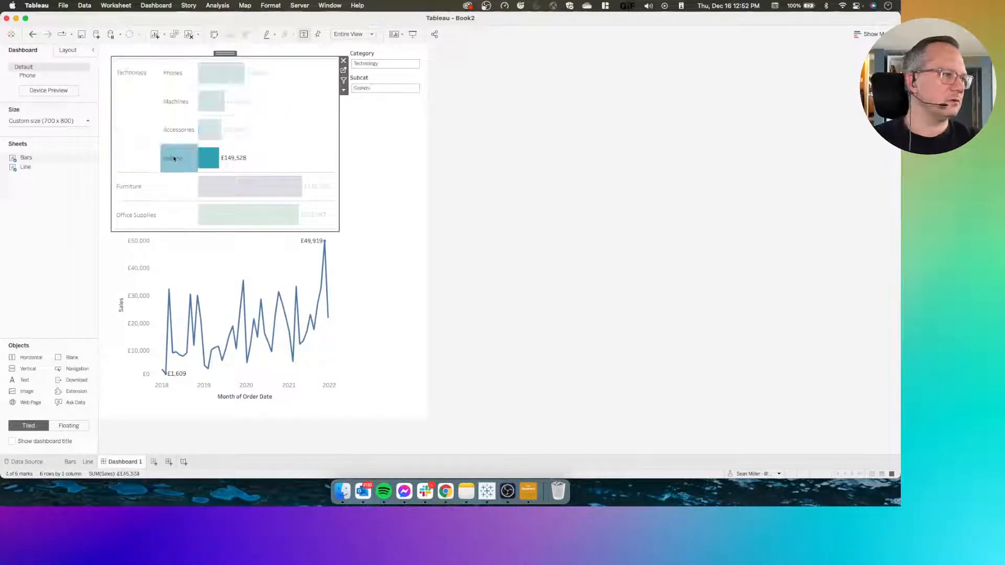
left_click(175, 158)
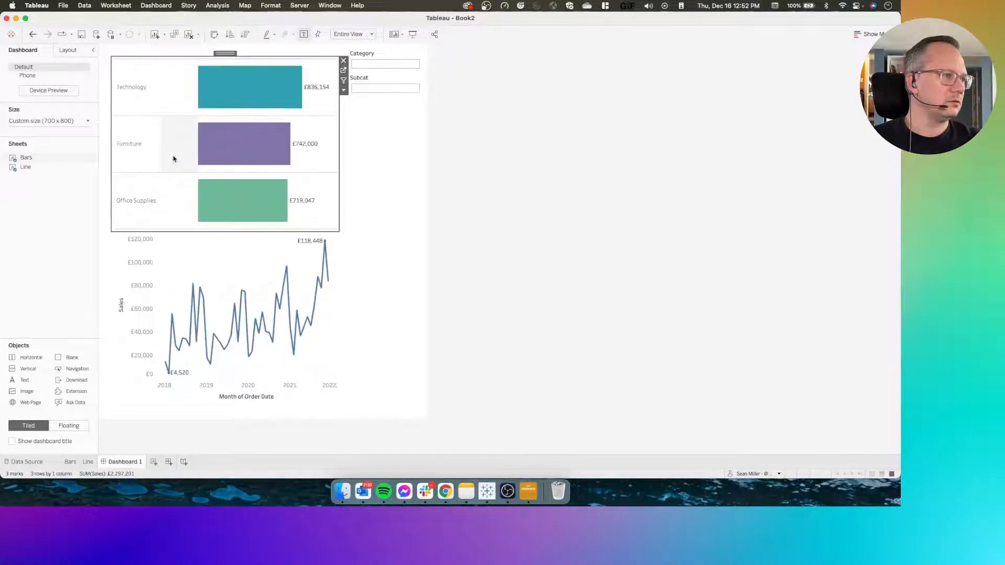
left_click(63, 5)
left_click(62, 5)
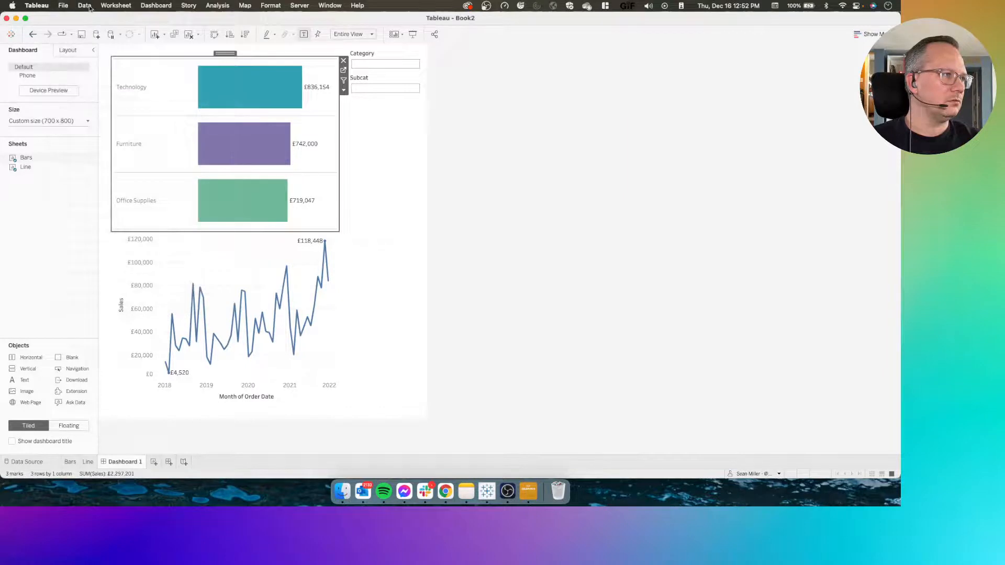
In the Trend Filter formula, move OR and the condition [Subcat] = [Sub-Category] above [Parameters].[Category] = [Category]
left_click(88, 461)
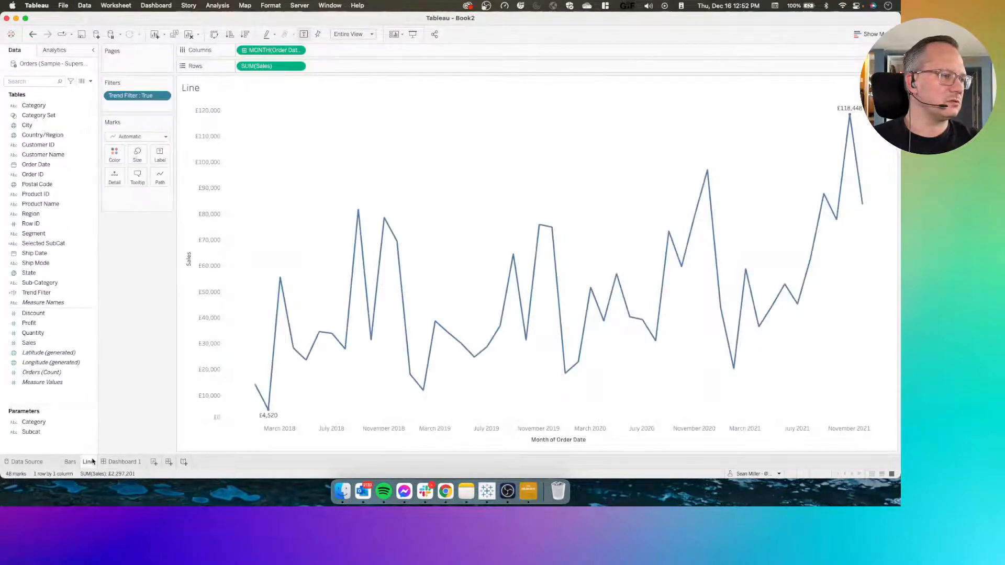
left_click(37, 291)
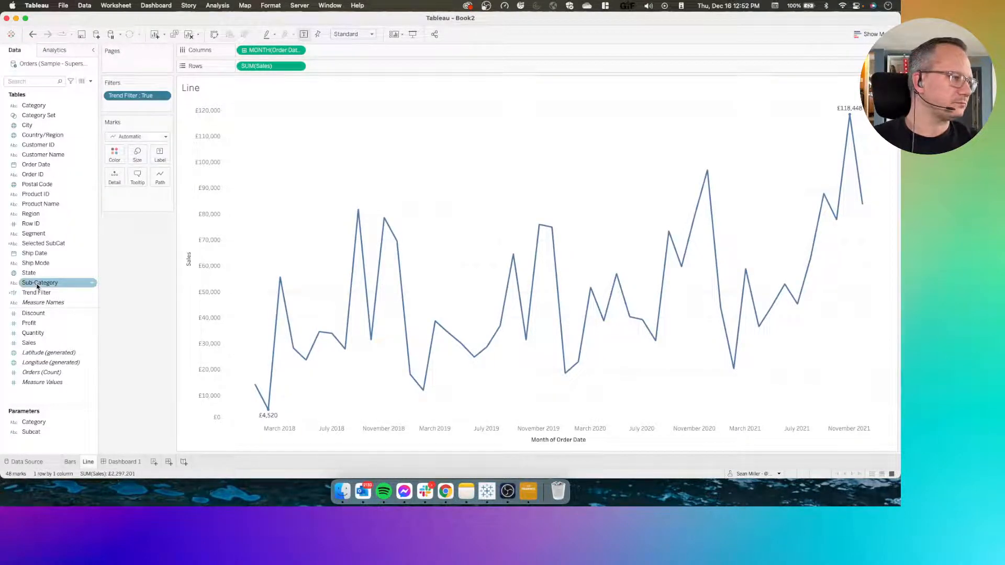
right_click(34, 299)
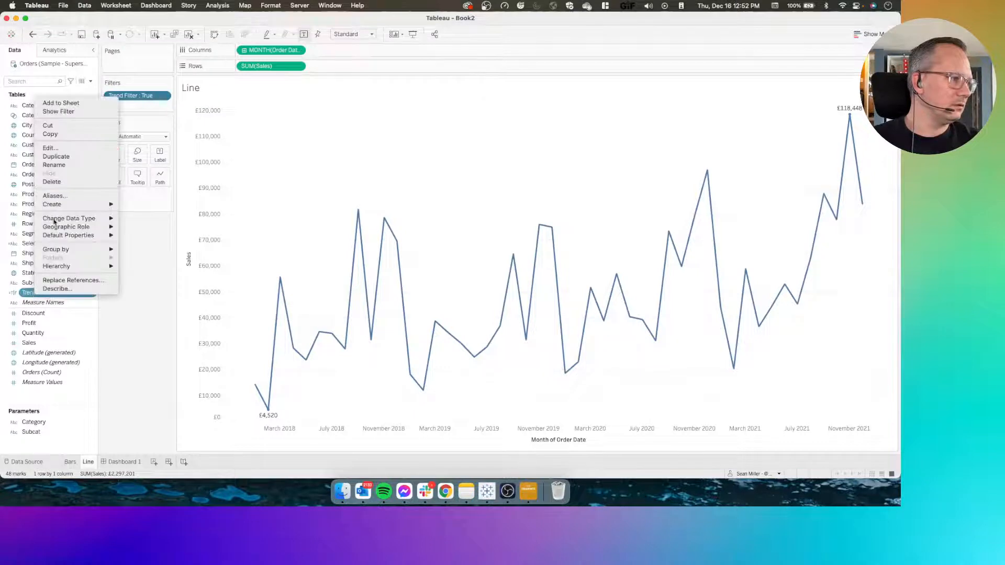
left_click(63, 152)
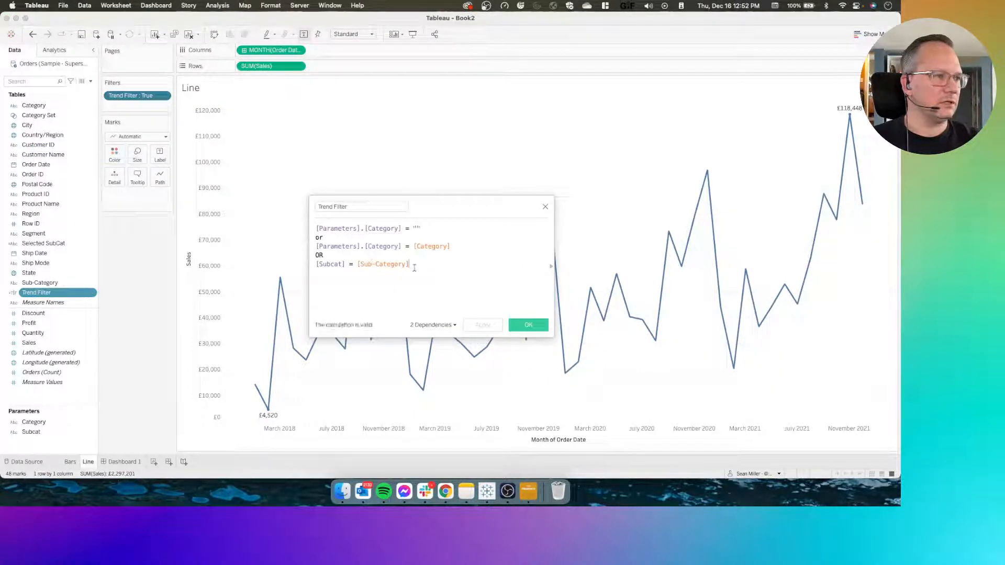
left_click_drag(412, 264, 316, 255)
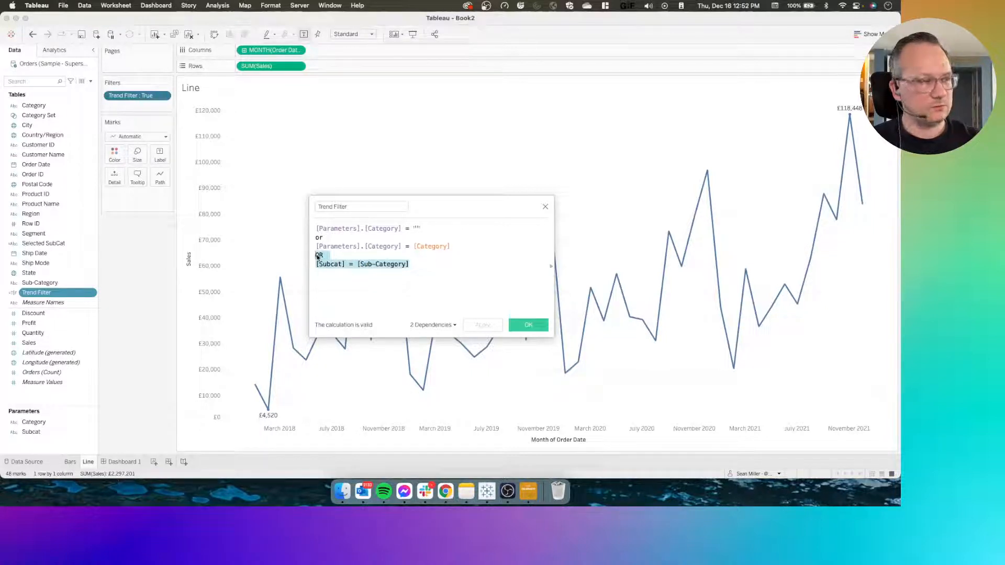
key("BackSpace")
key("super+z")
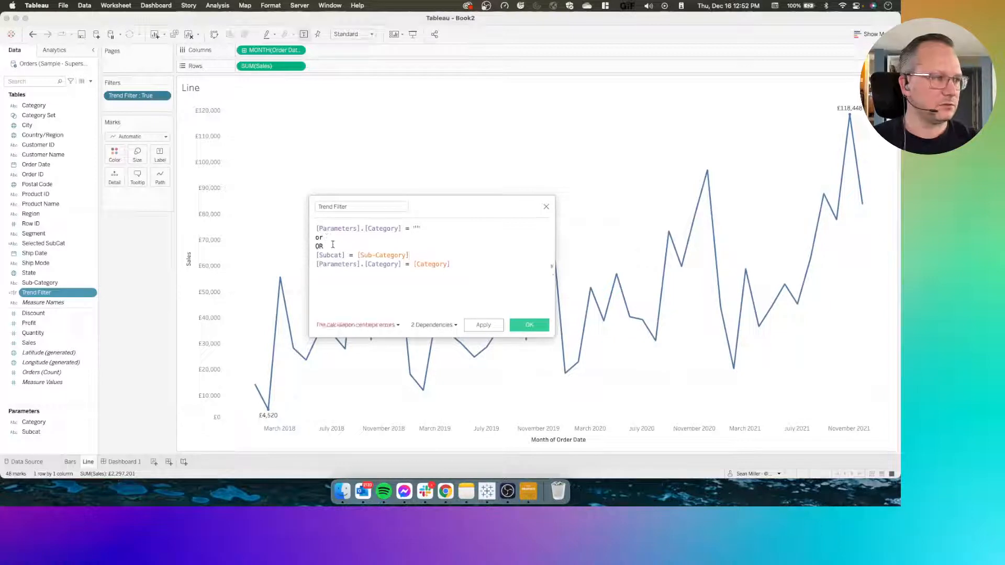
Remove the duplicate OR before [Subcat] = [Sub-Category], add OR on a new line after it, and save Trend Filter
left_click_drag(330, 248, 309, 246)
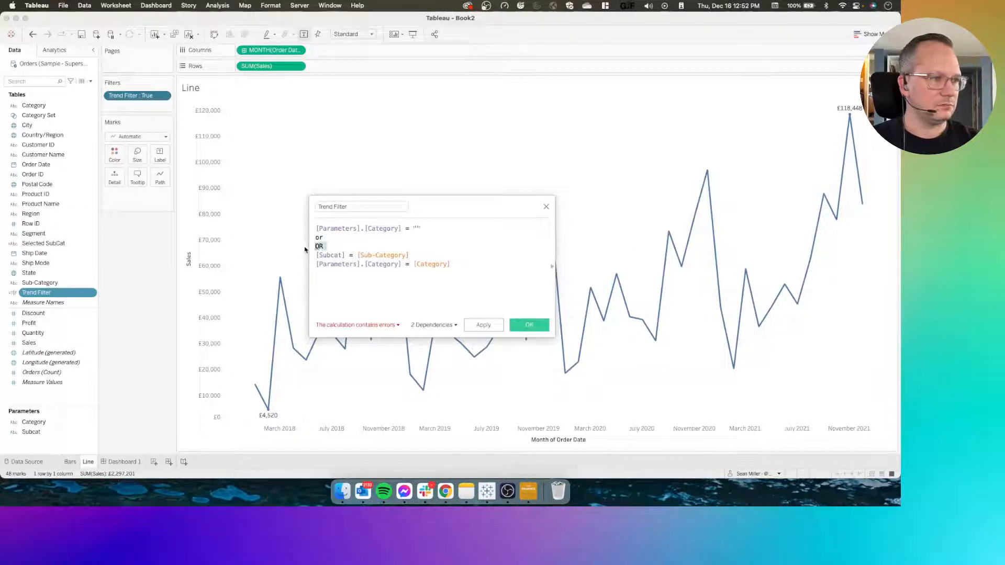
key("BackSpace")
left_click(426, 256)
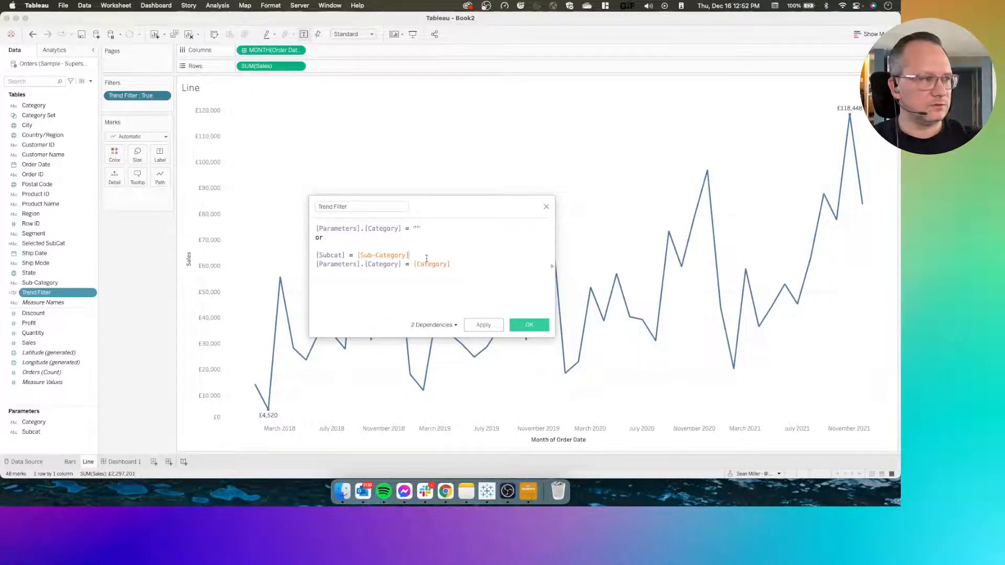
key("Return")
type("OR")
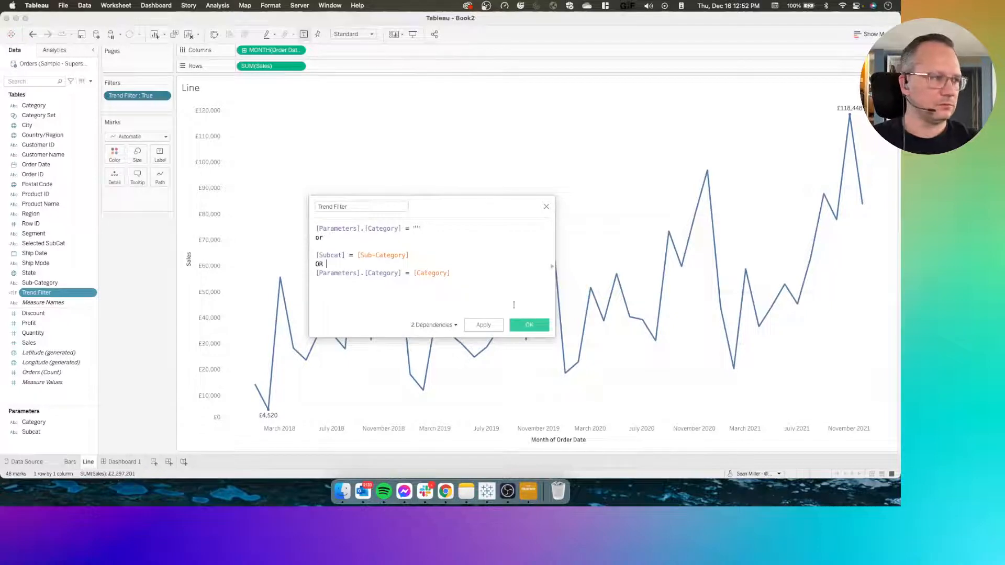
left_click(530, 325)
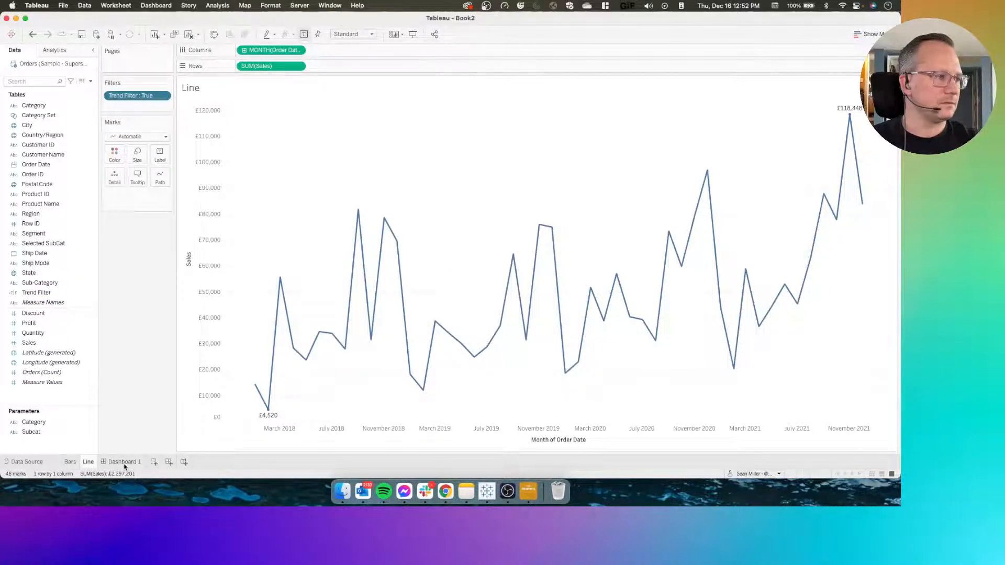
Test Dashboard 1 by selecting Furniture and its Tables sub-category to check how the line chart filters
left_click(124, 463)
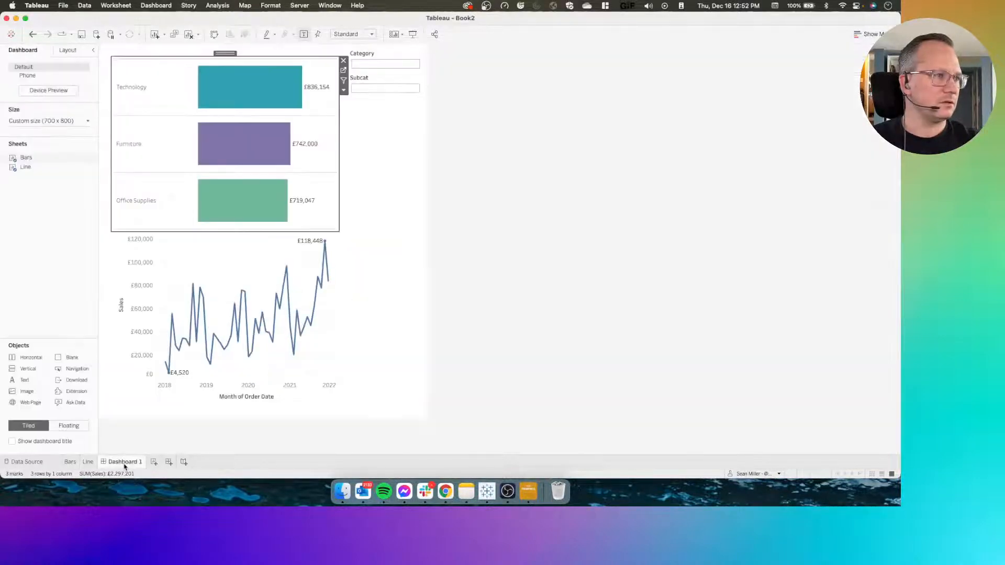
left_click(148, 137)
left_click(174, 130)
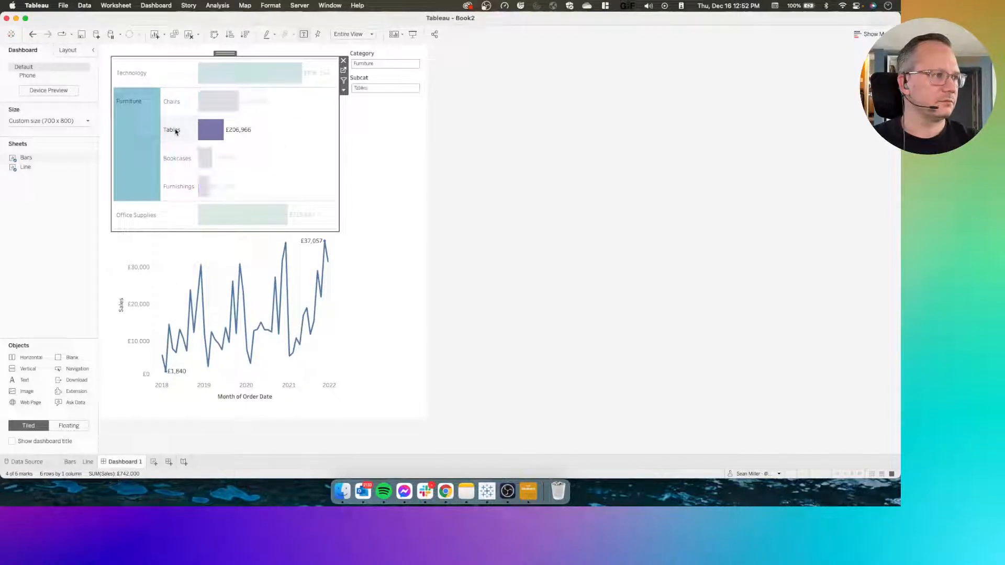
left_click(175, 131)
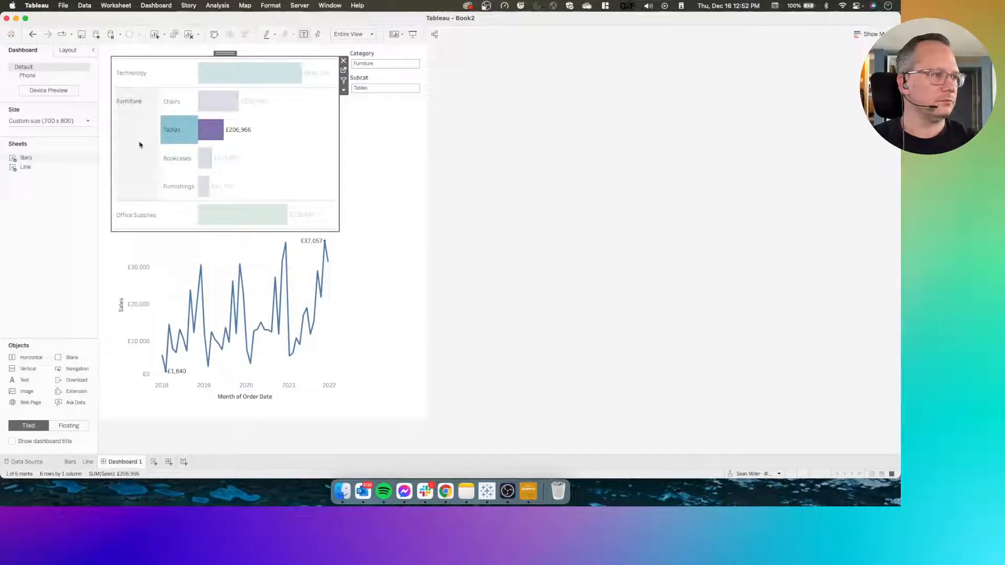
Switch from the dashboard to the Line worksheet
mouse_move(89, 462)
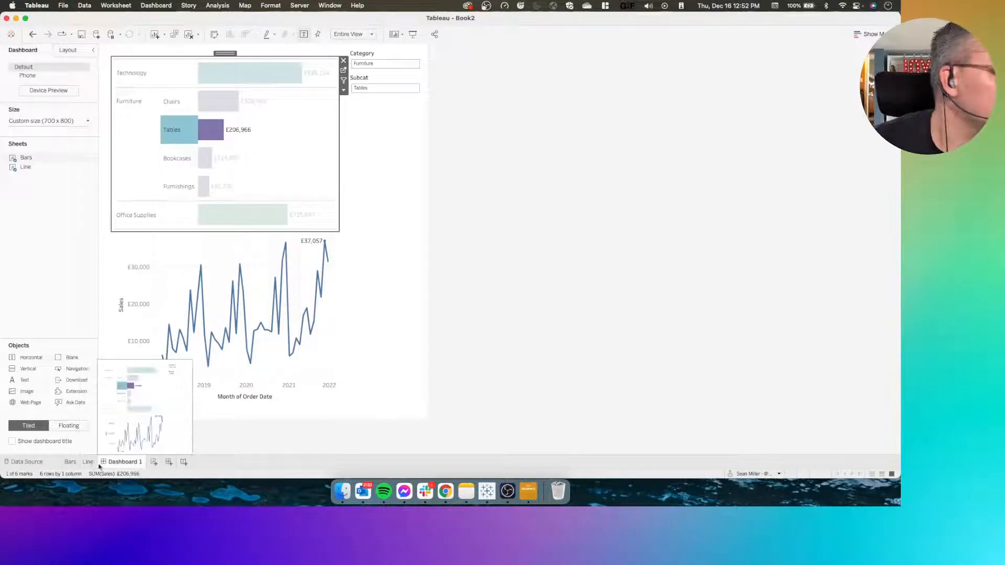
left_click(88, 462)
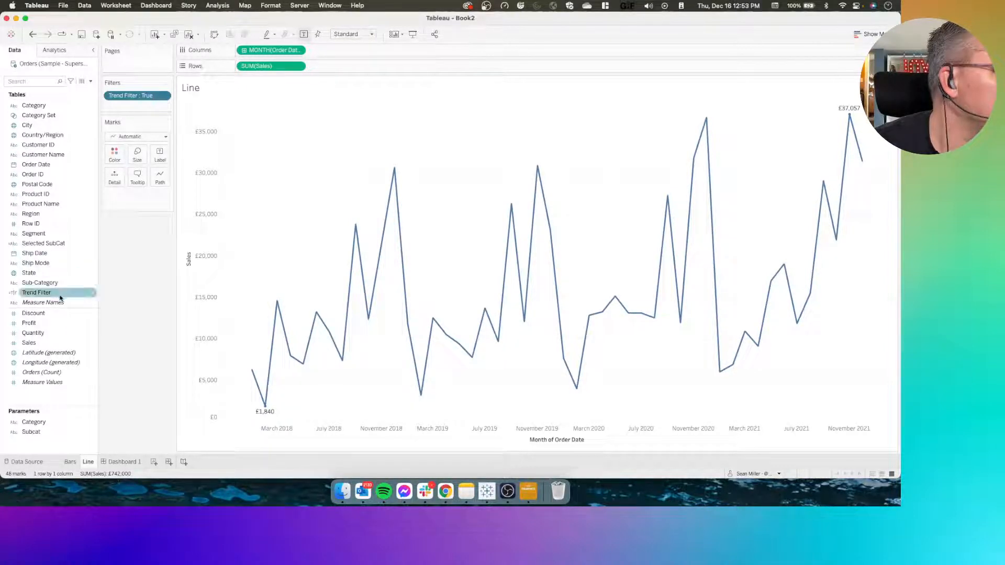
left_click(53, 286)
right_click(53, 286)
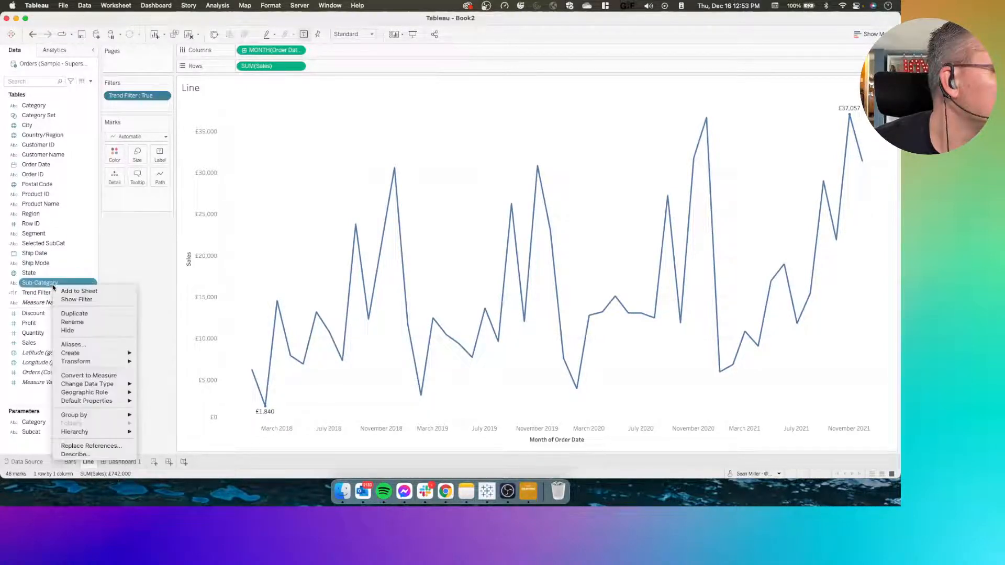
left_click(128, 260)
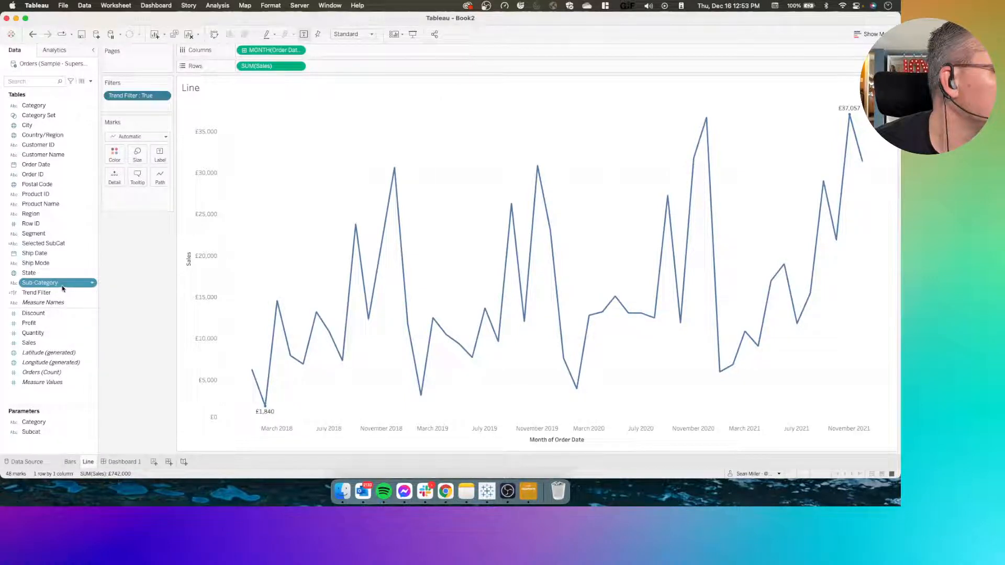
right_click(63, 288)
left_click(132, 255)
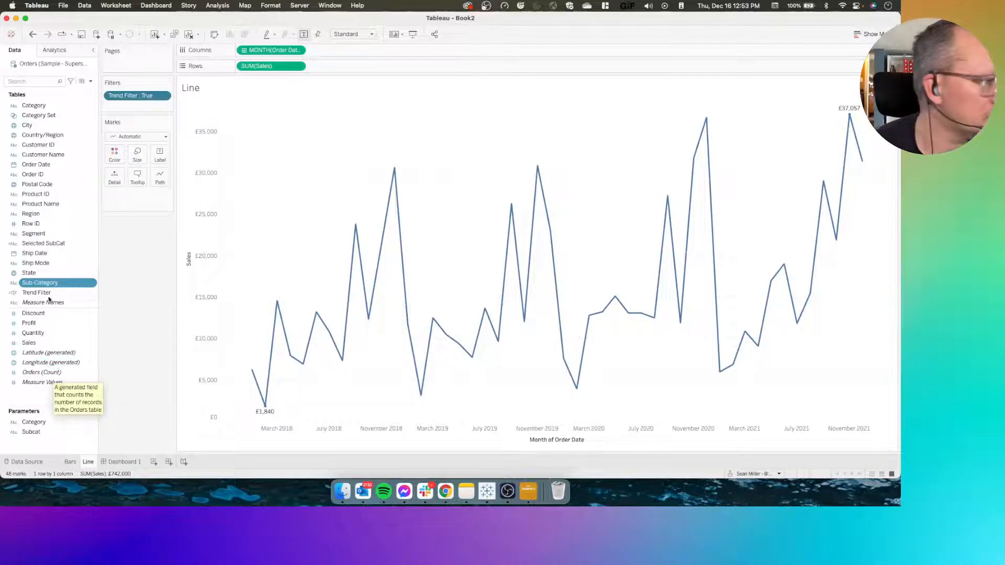
In the Trend Filter formula, replace [Sub-Category] with [Selected SubCat] in the [Subcat] condition and save the calculation
right_click(48, 295)
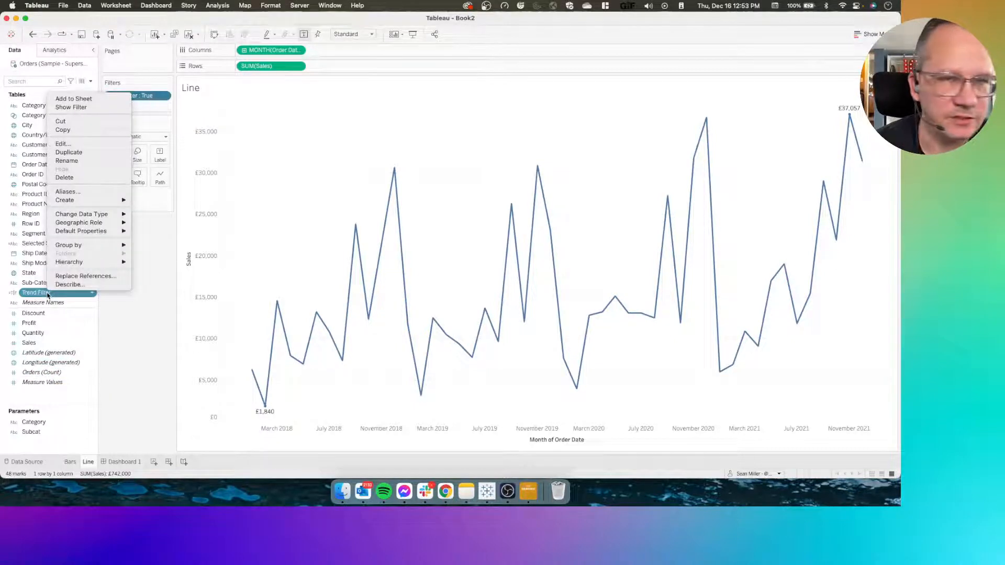
left_click(63, 146)
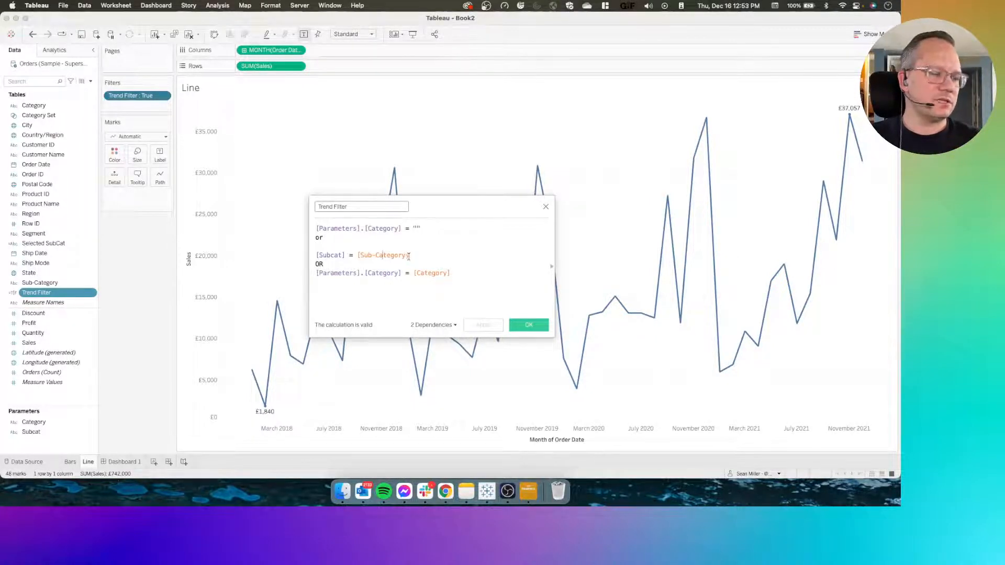
double_click(416, 256)
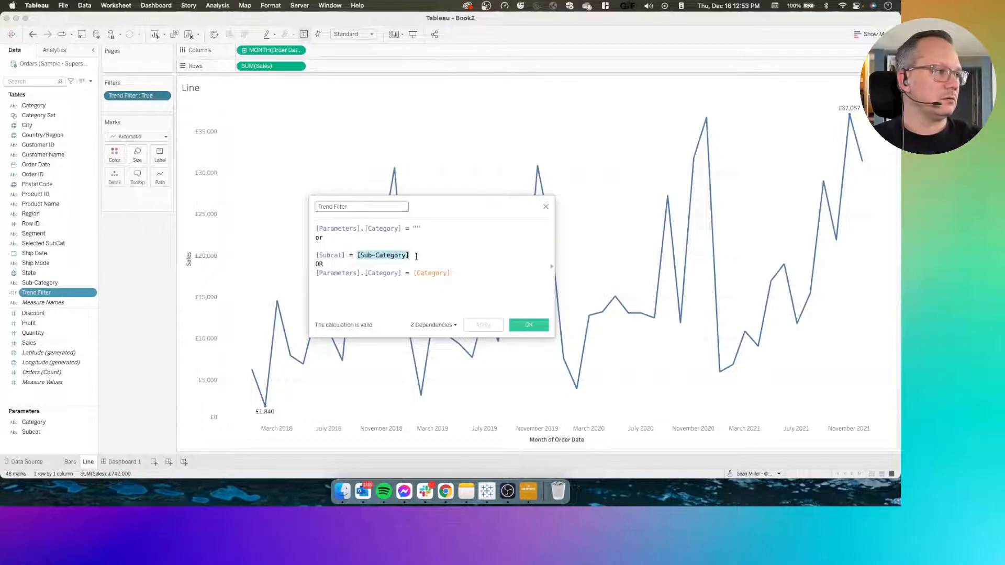
type("sel")
key("Return")
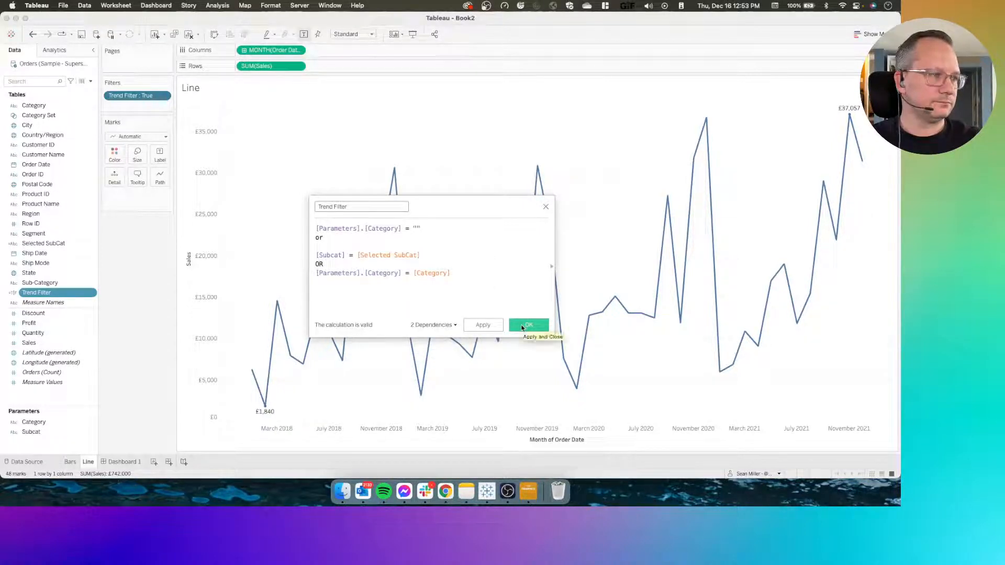
left_click(522, 326)
Test Dashboard 1 by clearing the Tables selection and toggling Furniture to check how the line chart reacts
left_click(118, 462)
left_click(172, 129)
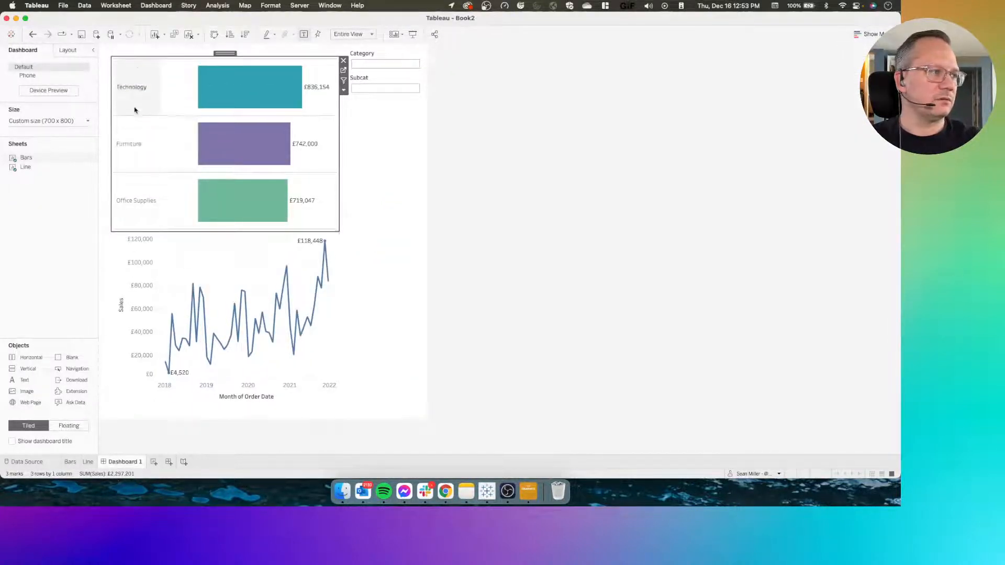
left_click(134, 144)
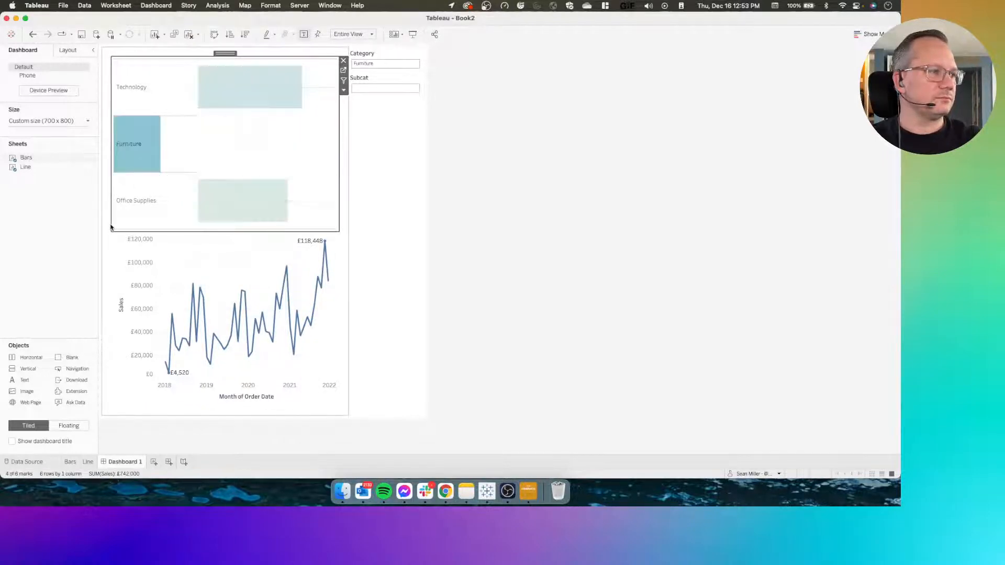
left_click(144, 159)
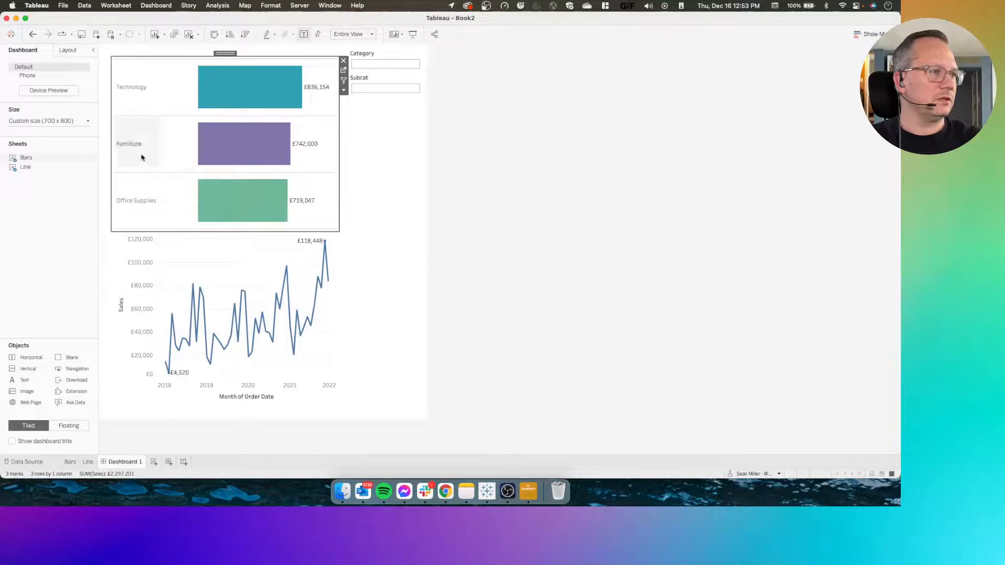
left_click(140, 157)
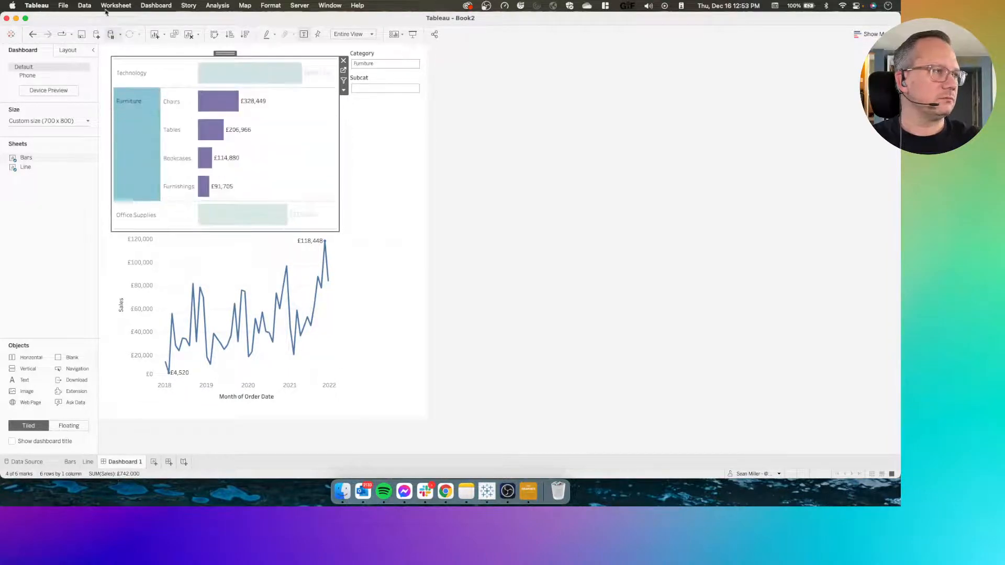
left_click(84, 5)
left_click(112, 6)
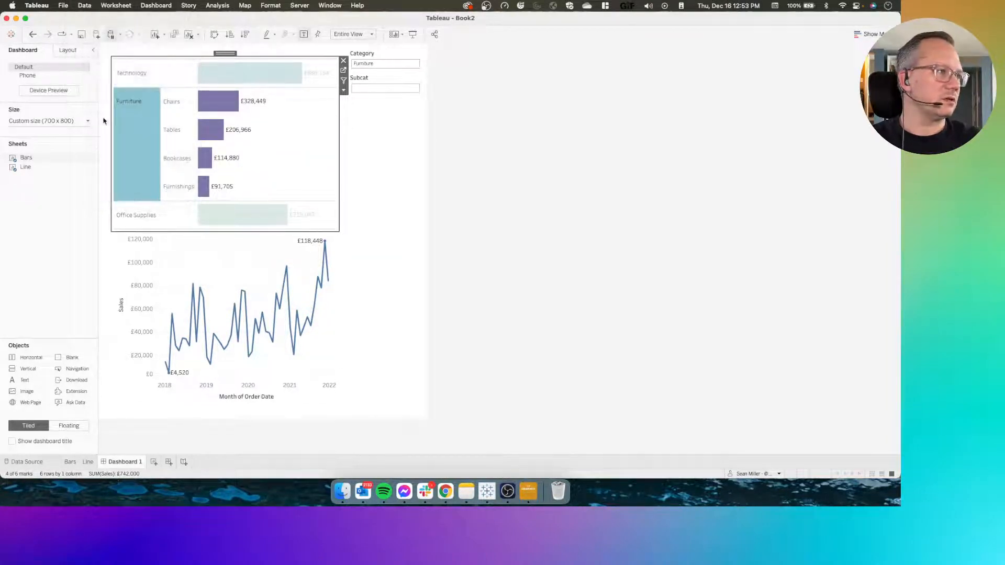
In the Line sheet's Trend Filter formula, cut [Subcat] = [Selected SubCat] and remove the OR and blank line above [Parameters].[Category] = [Category]
left_click(88, 462)
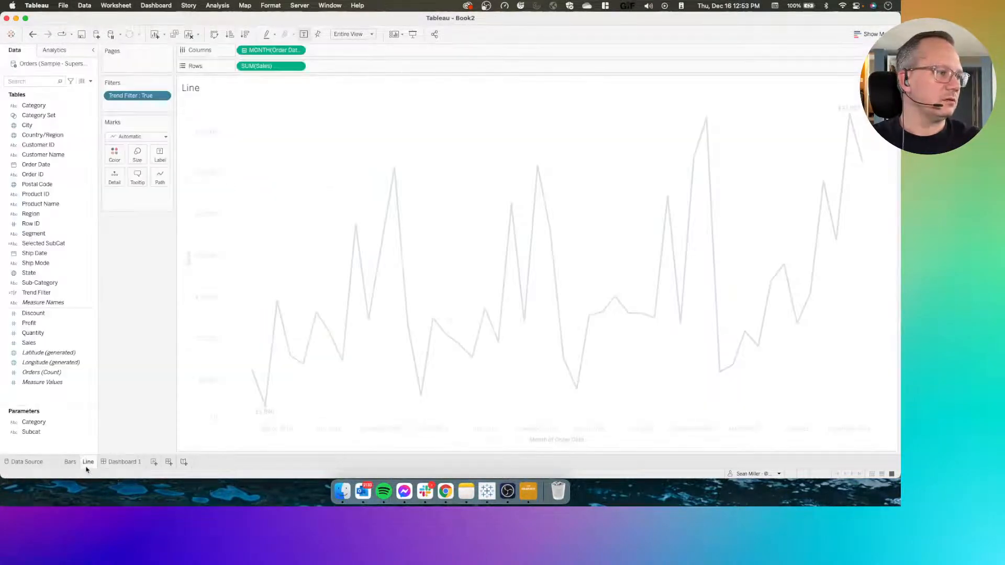
right_click(51, 291)
left_click(66, 139)
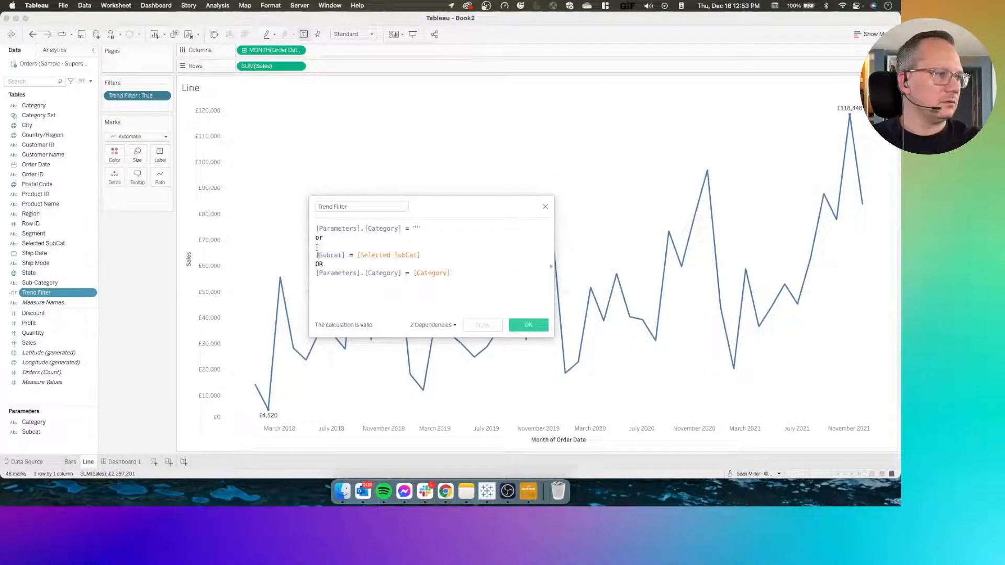
left_click_drag(428, 257, 315, 248)
key("super+c")
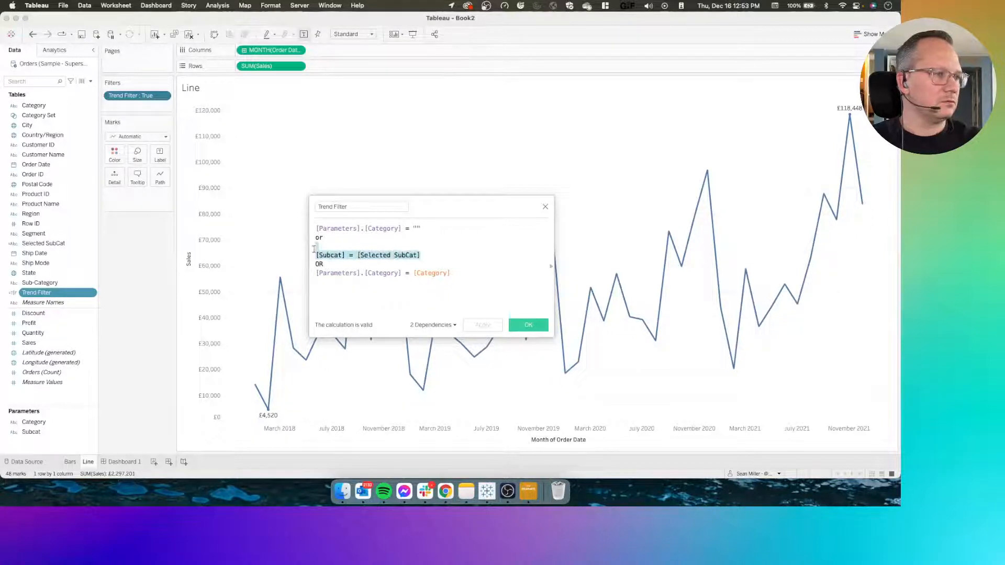
key("BackSpace")
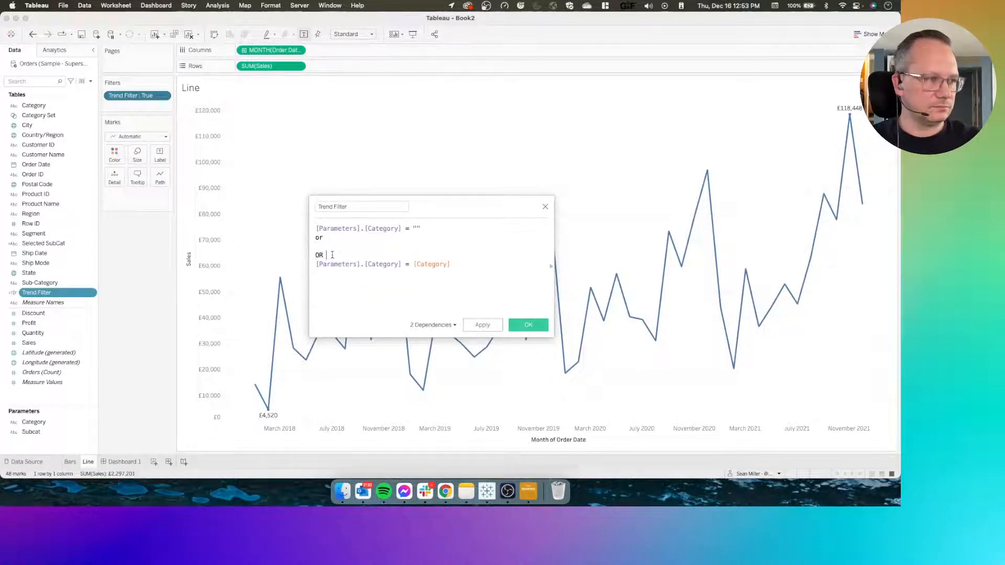
key("BackSpace")
key("BackSpace")
key("BackSpace")
key("BackSpace")
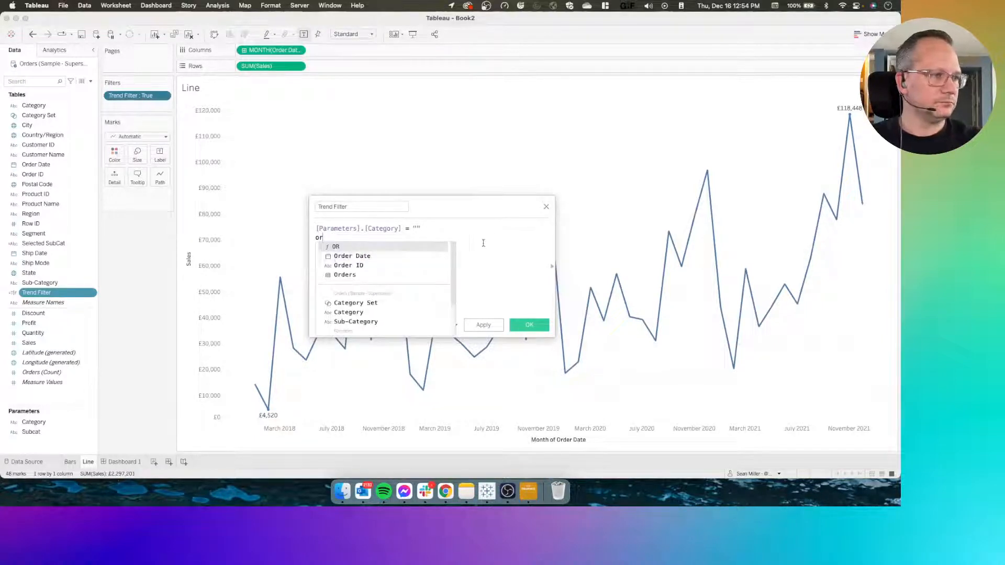
Add OR and the condition [Subcat] = [Selected SubCat] after [Parameters].[Category] = [Category], and save Trend Filter
key("Escape")
key("Return")
type("OR")
key("Return")
key("Return")
key("super+v")
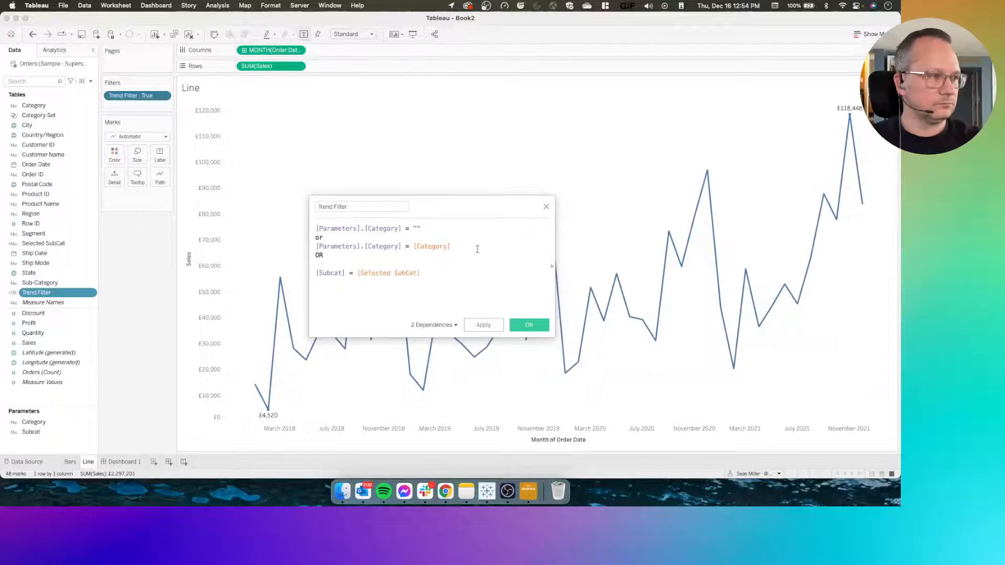
left_click(523, 327)
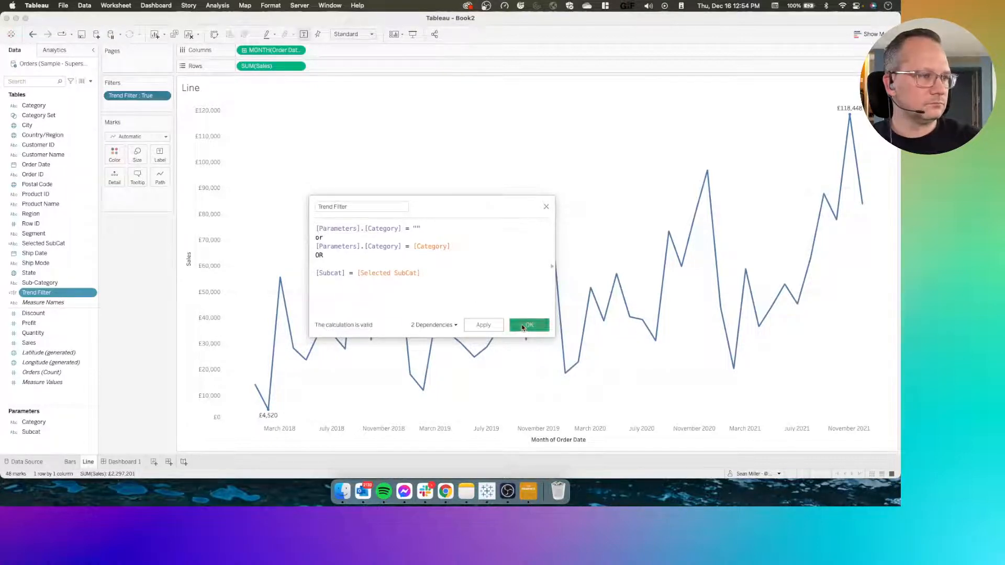
Test Dashboard 1 by toggling Furniture and its Tables sub-category on and off to check the line chart
left_click(128, 461)
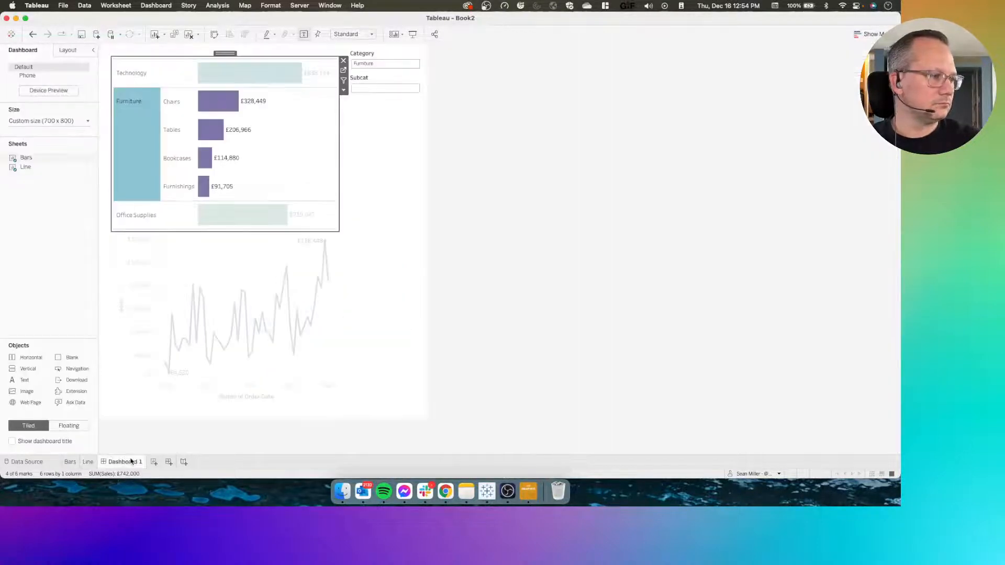
left_click(141, 133)
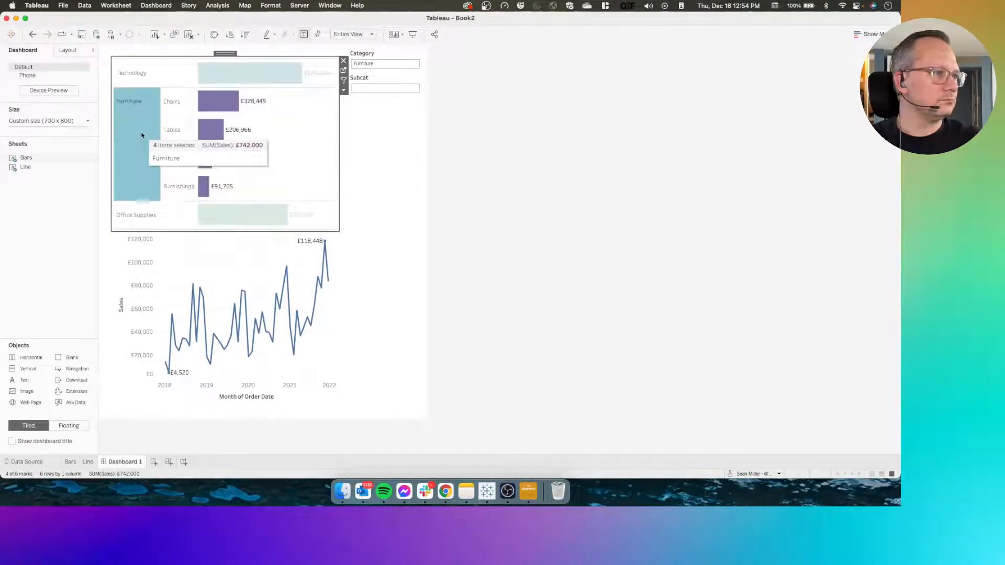
left_click(141, 135)
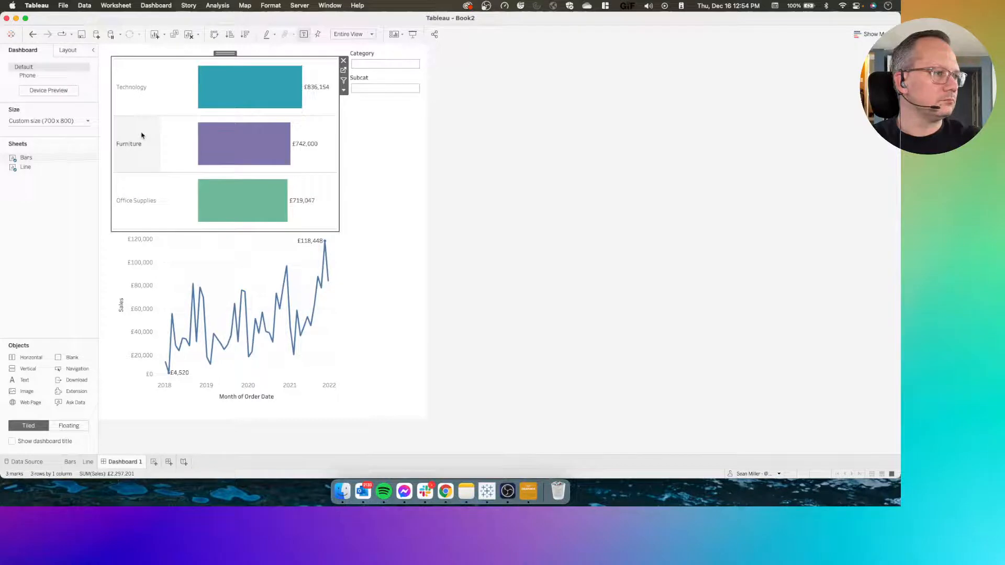
left_click(145, 139)
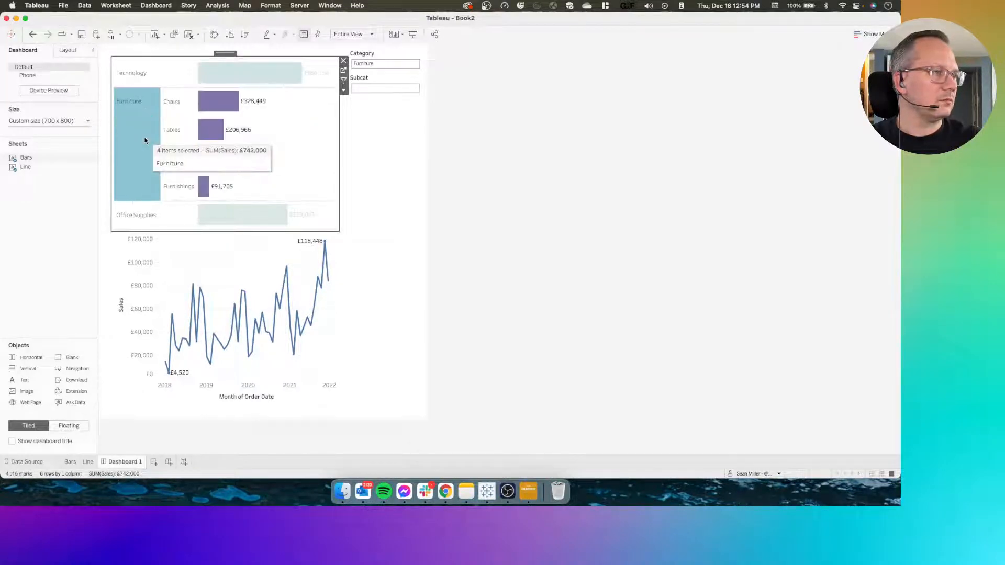
left_click(168, 133)
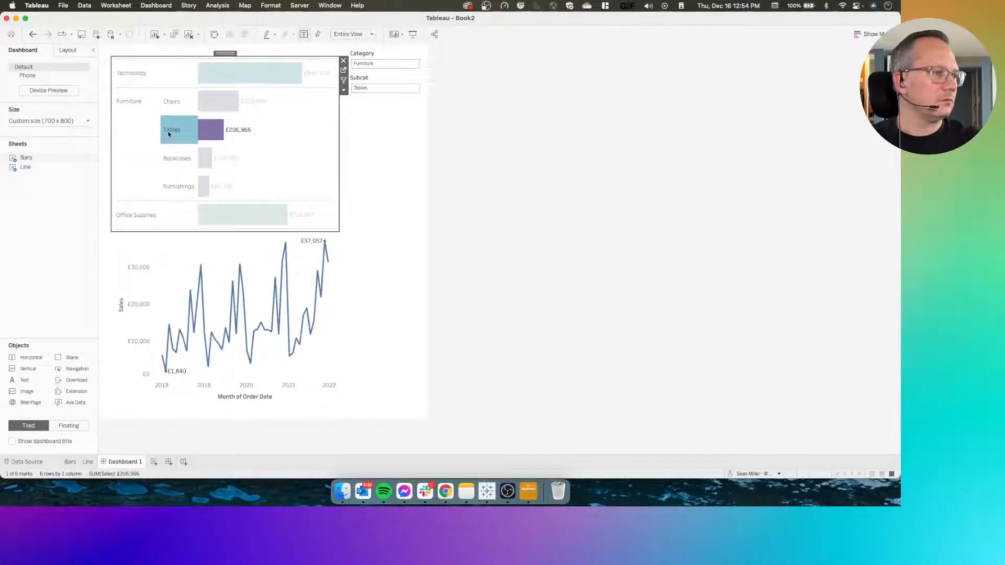
left_click(168, 134)
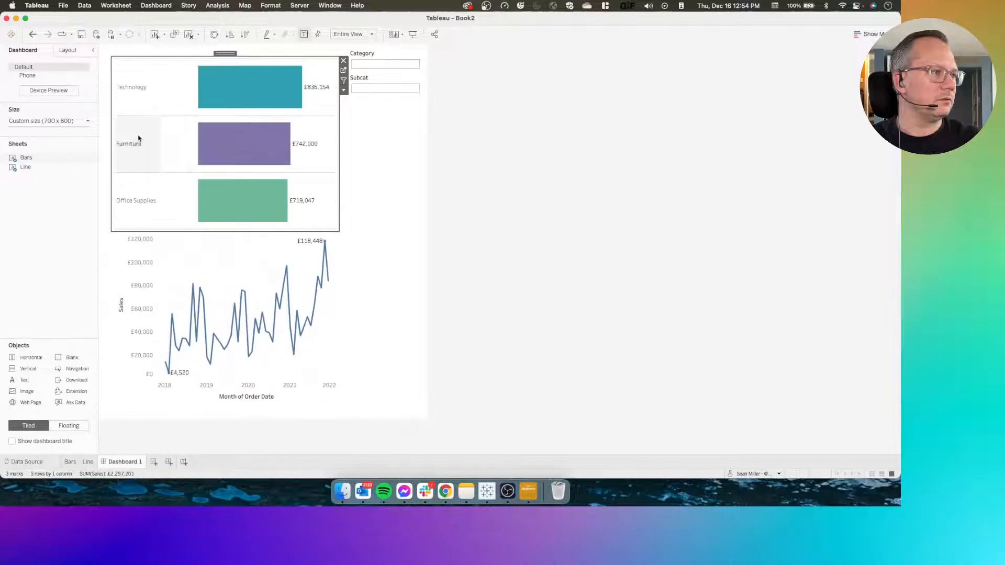
left_click(139, 138)
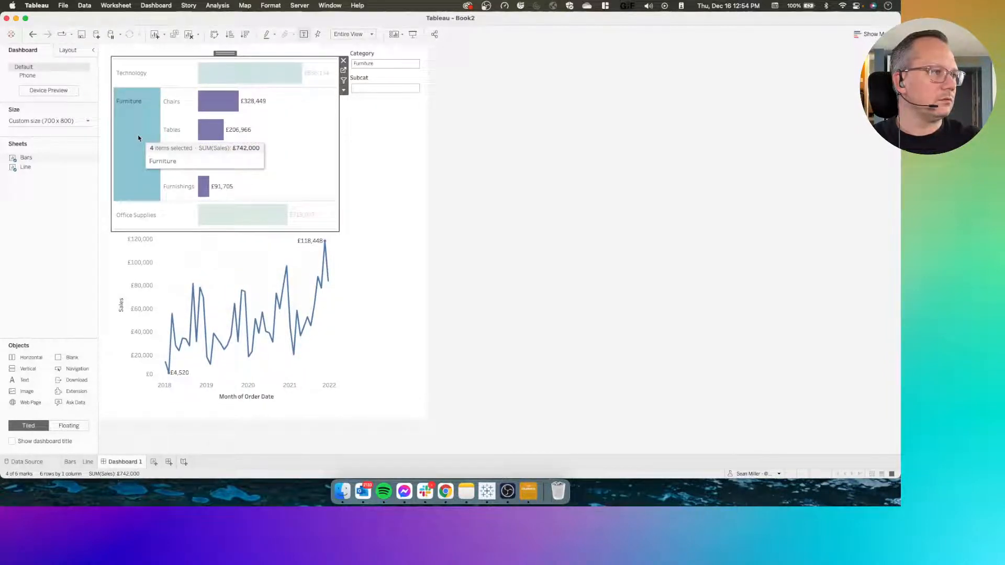
left_click(139, 137)
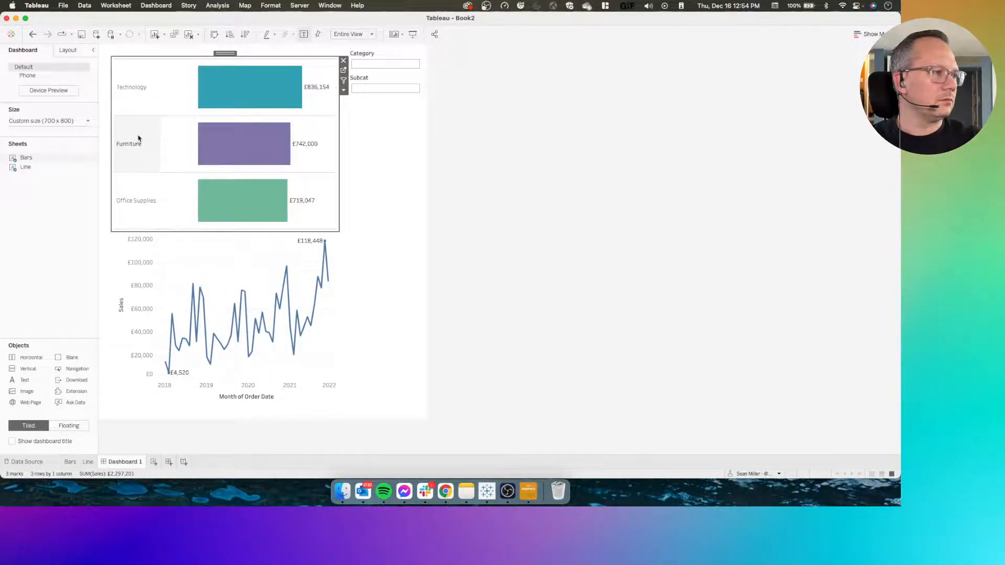
left_click(139, 138)
left_click(117, 59)
left_click(110, 9)
left_click(110, 9)
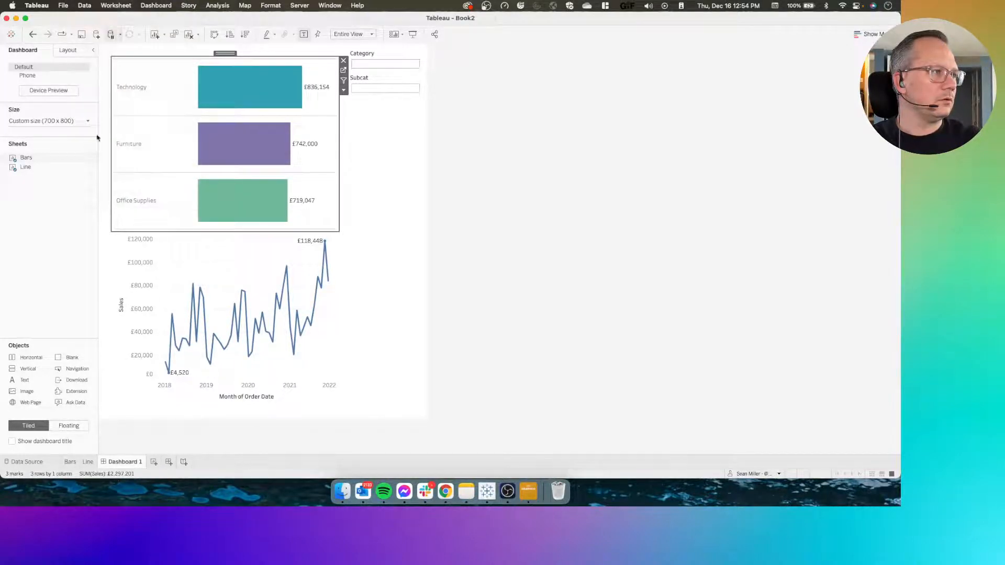
In the Line sheet's Trend Filter formula, remove the blank line after OR, enclose the two category conditions in parentheses, and save
left_click(88, 462)
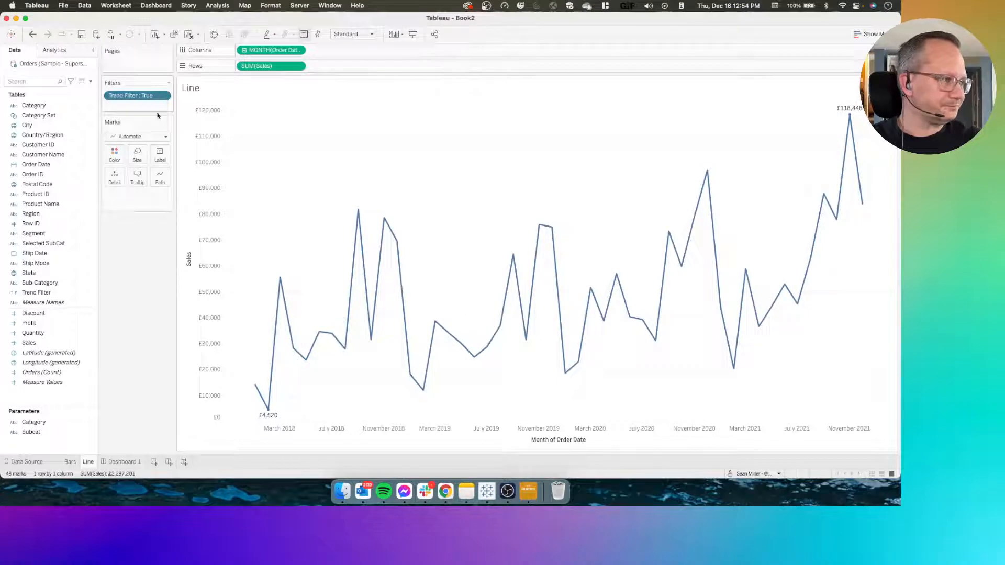
right_click(52, 293)
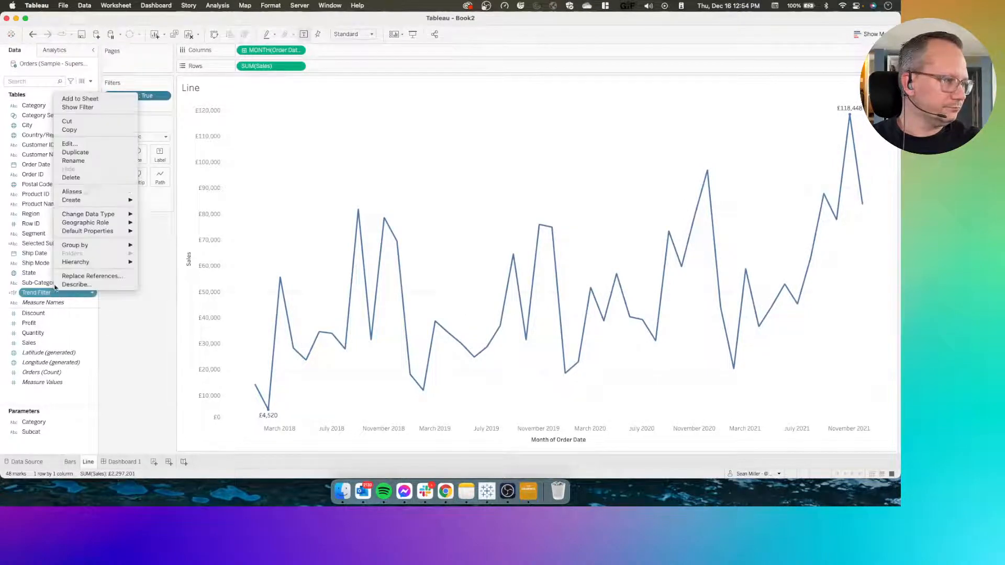
left_click(70, 143)
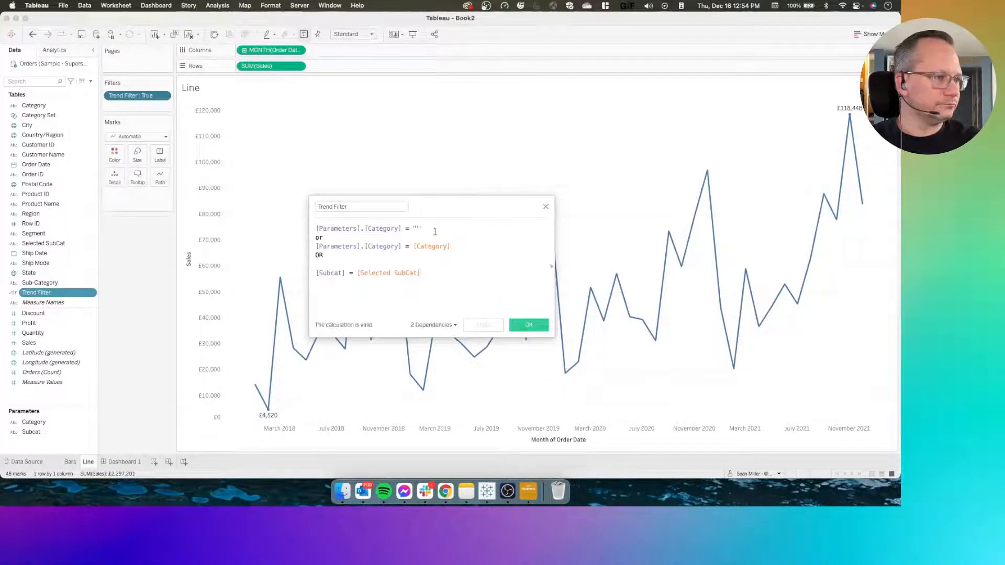
left_click(342, 263)
key("BackSpace")
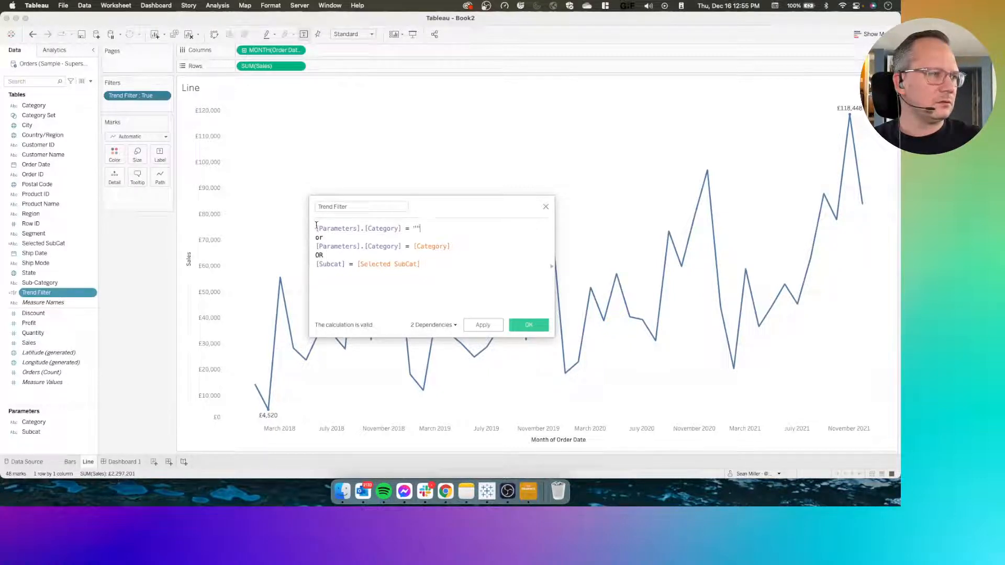
type("(")
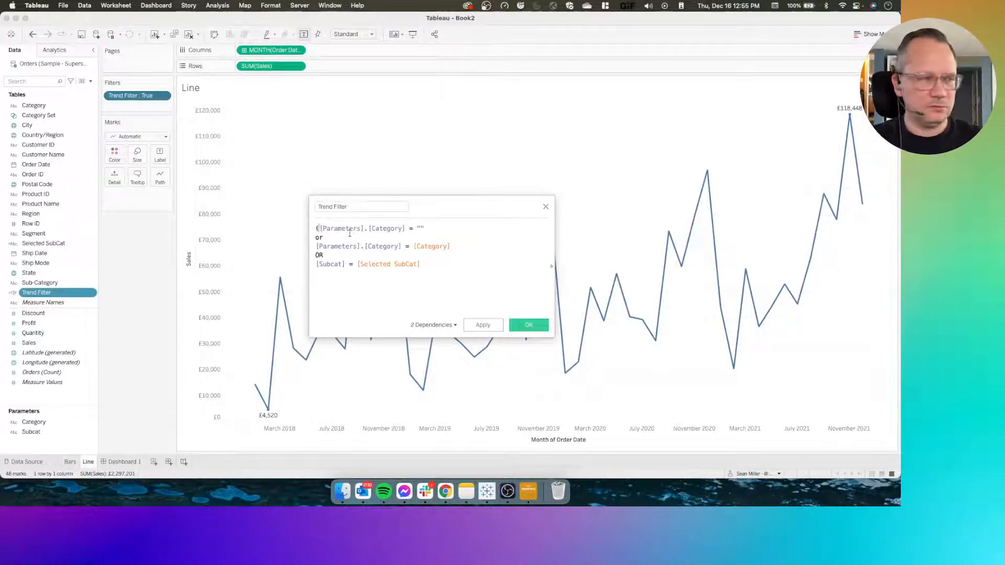
type(")")
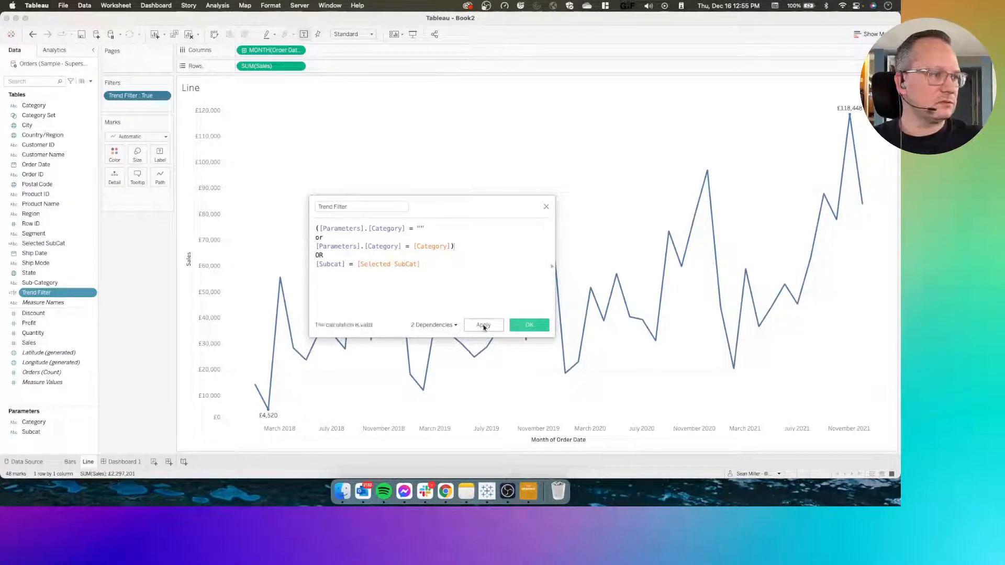
left_click(482, 325)
left_click(527, 325)
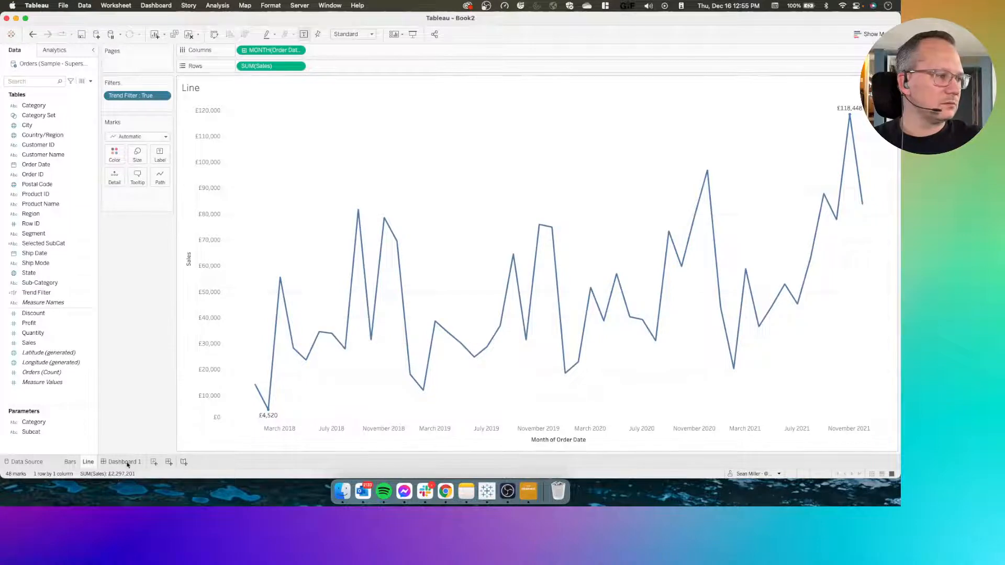
Test Dashboard 1 by toggling the Technology category on and off to check the line chart
left_click(124, 461)
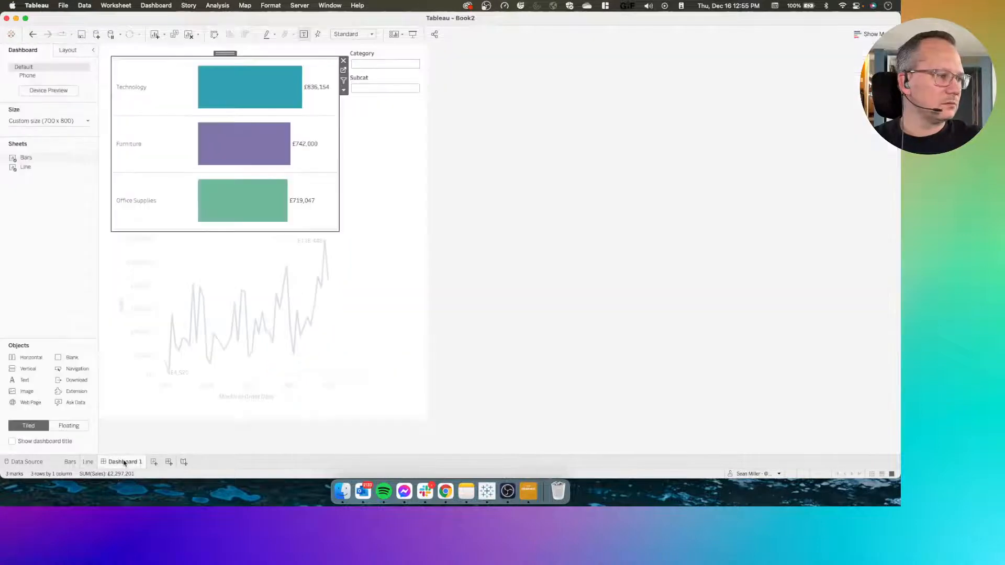
left_click(134, 102)
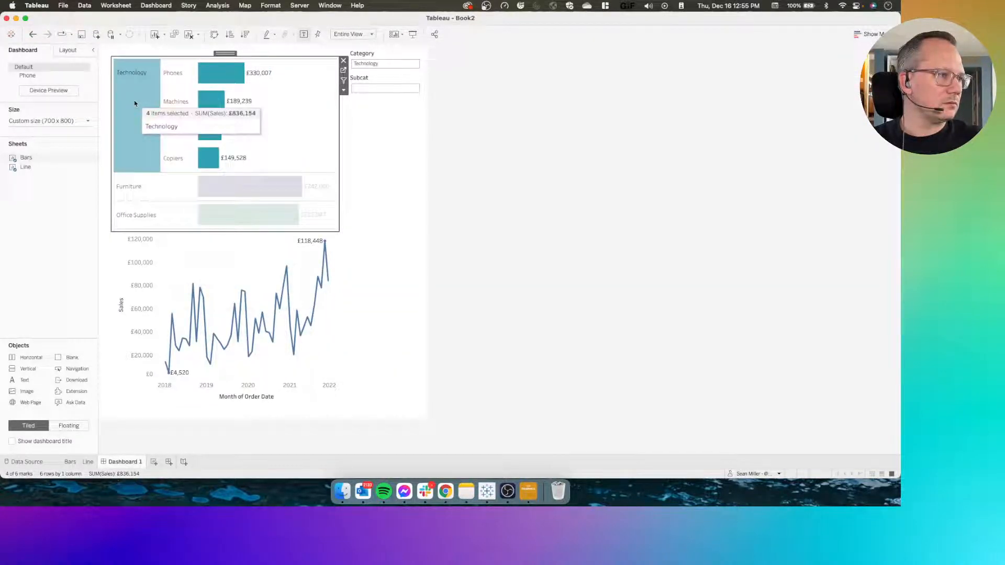
left_click(135, 102)
left_click(152, 6)
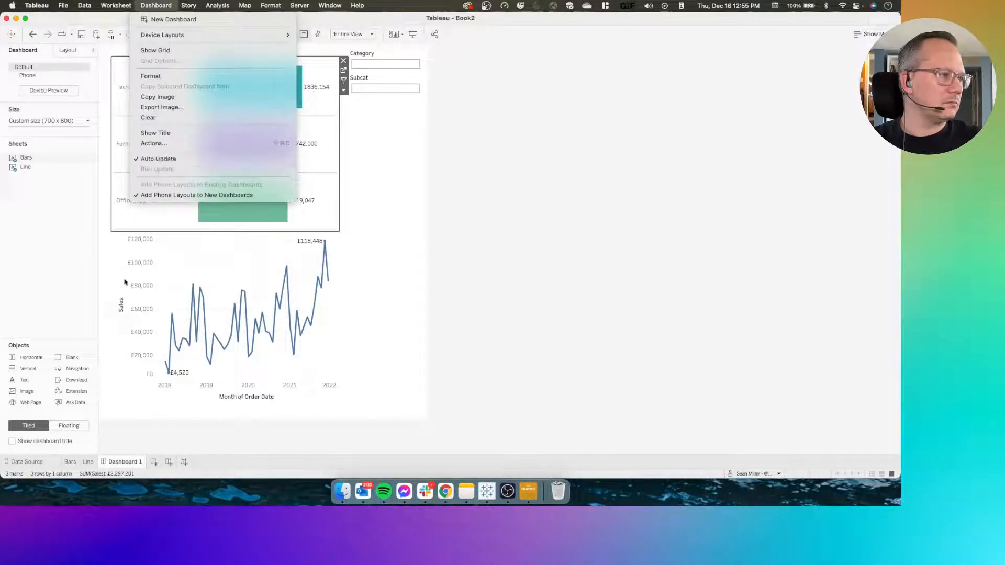
left_click(240, 260)
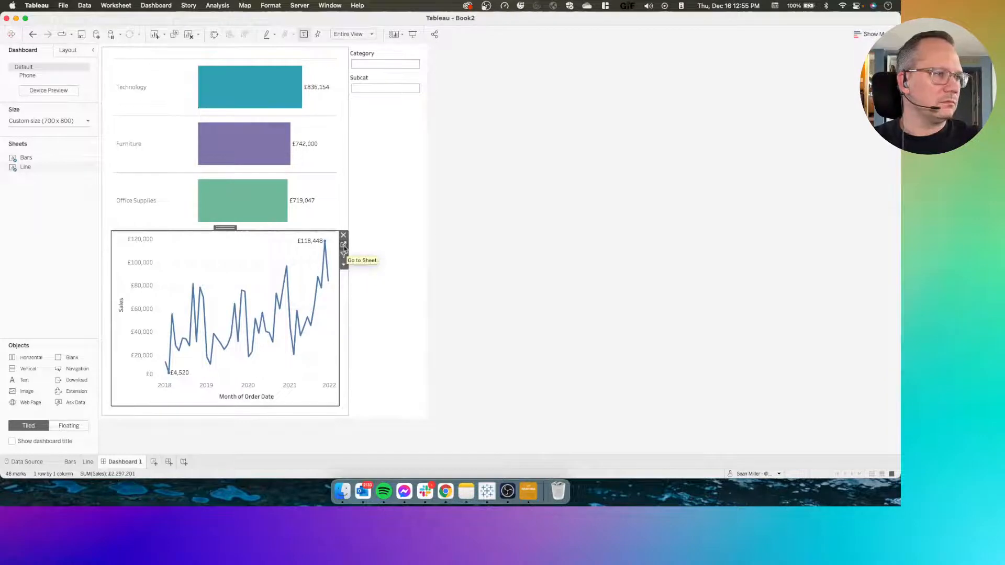
Reduce the Line sheet's Trend Filter formula to [Parameters].[Category] = [Category] OR [Subcat] = [Selected SubCat], without parentheses, and save it
left_click(343, 245)
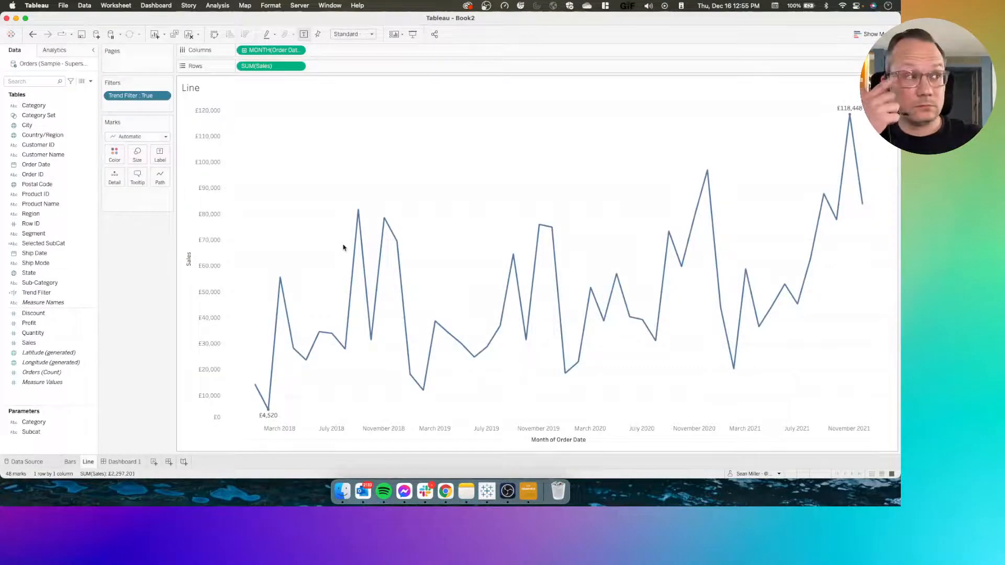
left_click(45, 293)
right_click(45, 294)
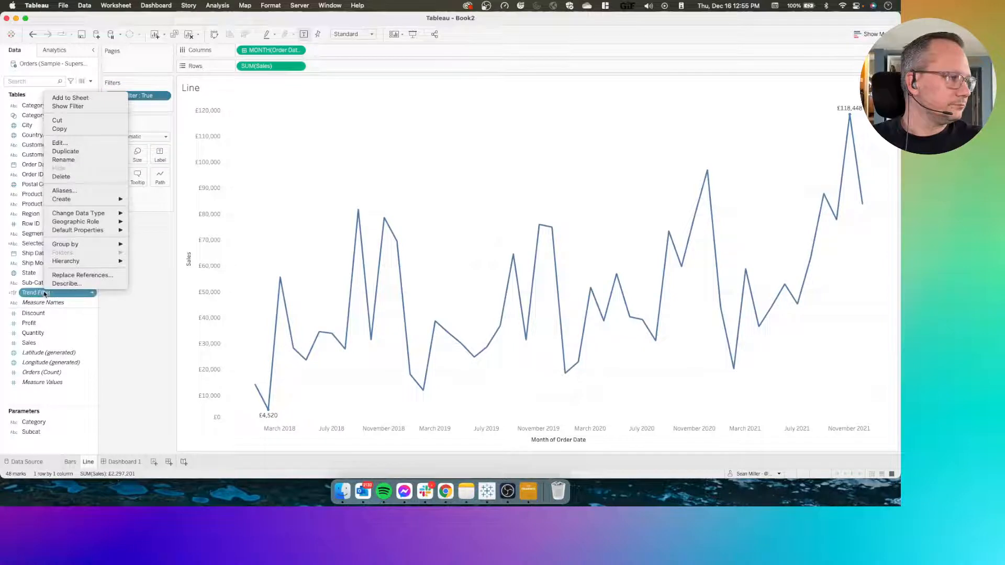
left_click(69, 143)
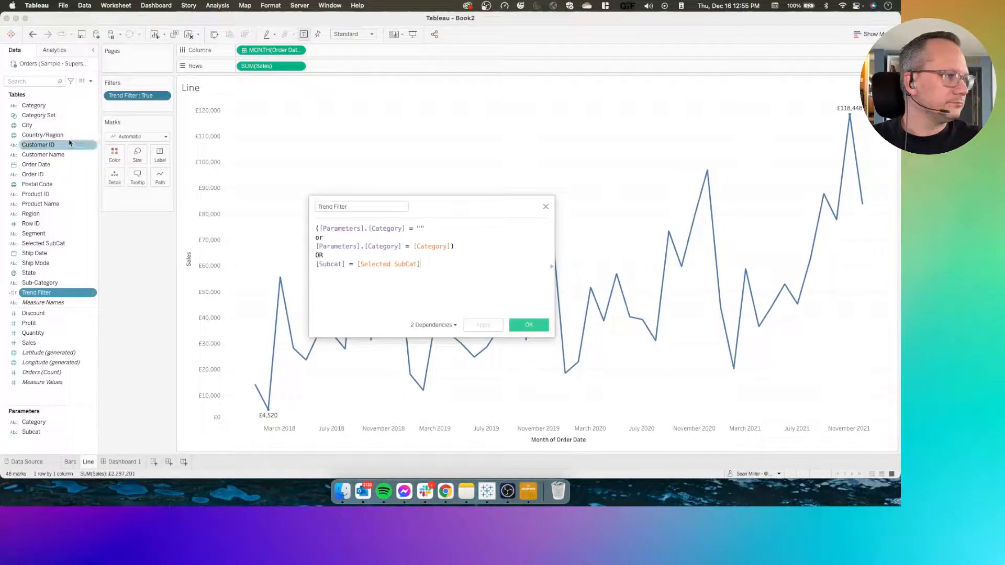
left_click(351, 229)
left_click(319, 229)
key("BackSpace")
left_click(457, 247)
left_click(435, 228)
key("BackSpace")
key("BackSpace")
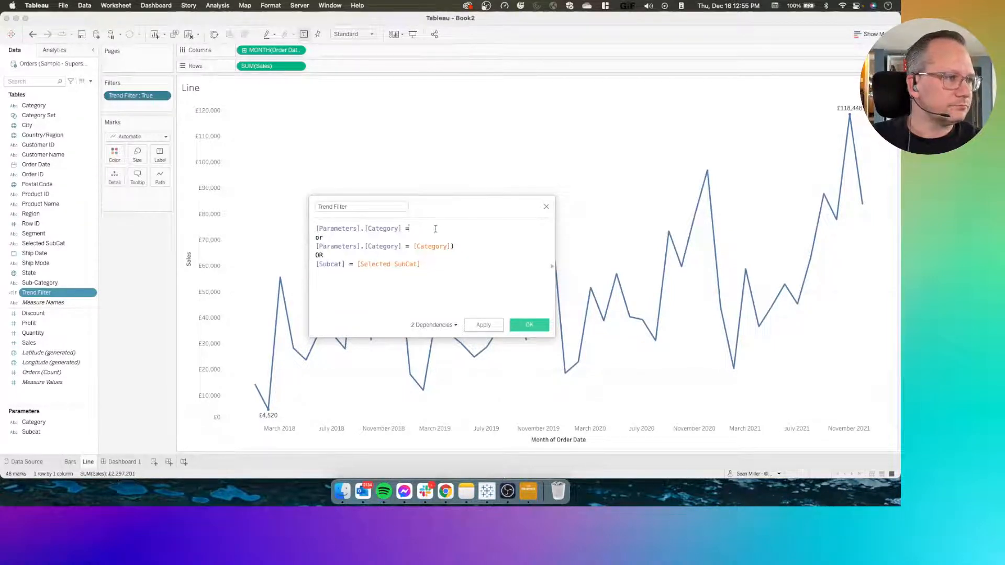
left_click_drag(435, 229, 310, 220)
key("BackSpace")
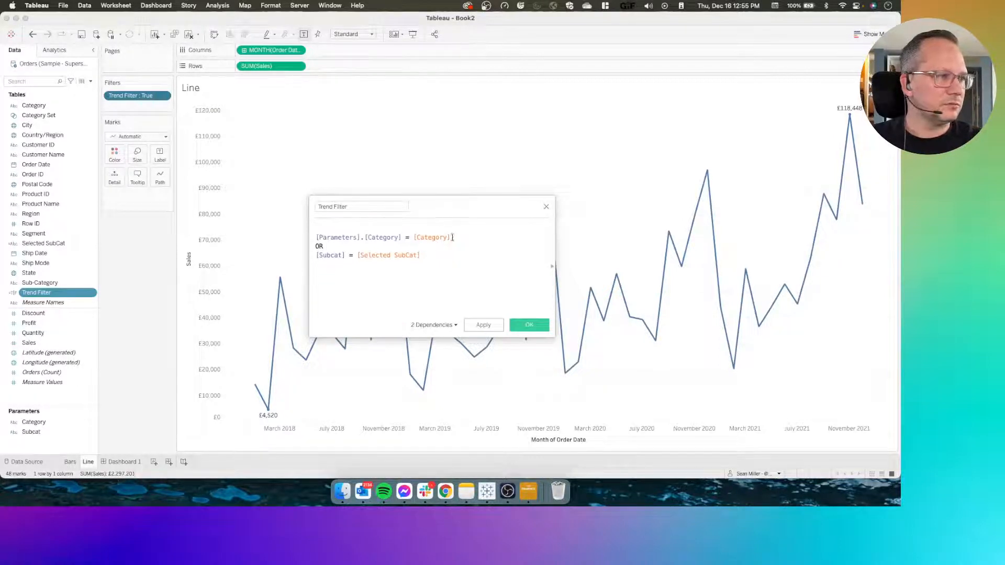
left_click(529, 325)
Select Technology on Dashboard 1 to check how the line chart reacts to the shortened Trend Filter
left_click(128, 463)
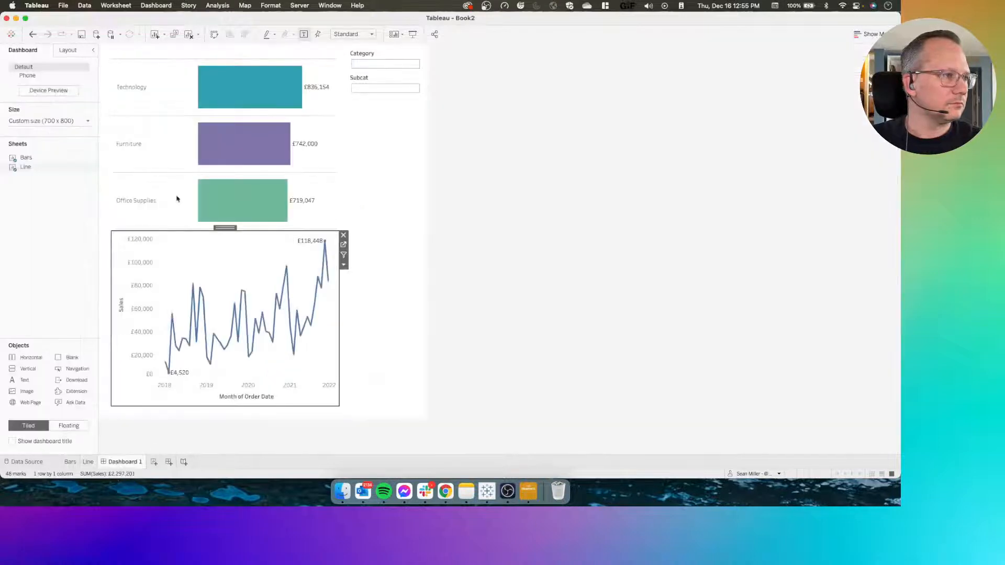
left_click(134, 96)
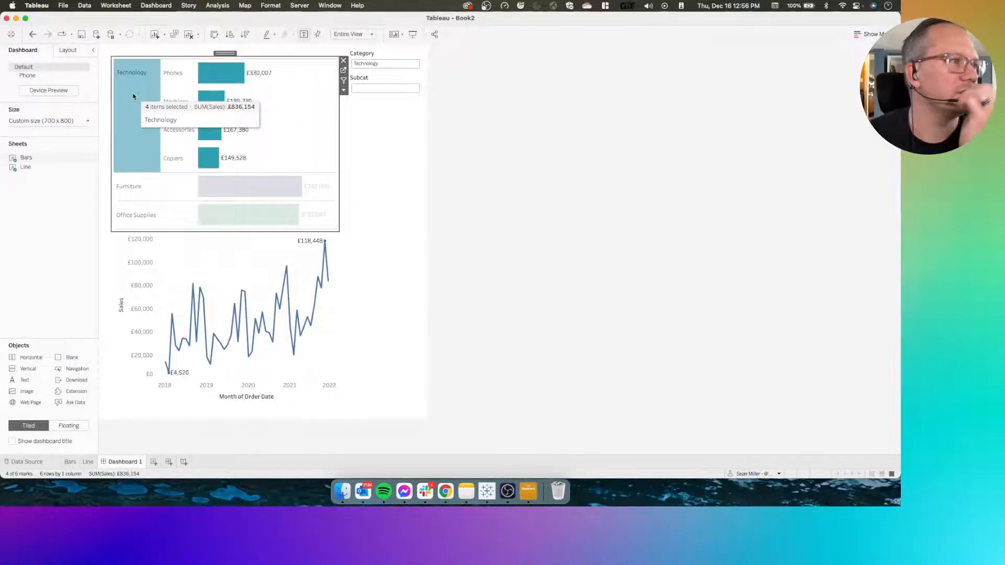
Change the Cat Select parameter action's source to Orders (Sample - Superstore), keeping Bars as source sheet and Category as source field
left_click(141, 5)
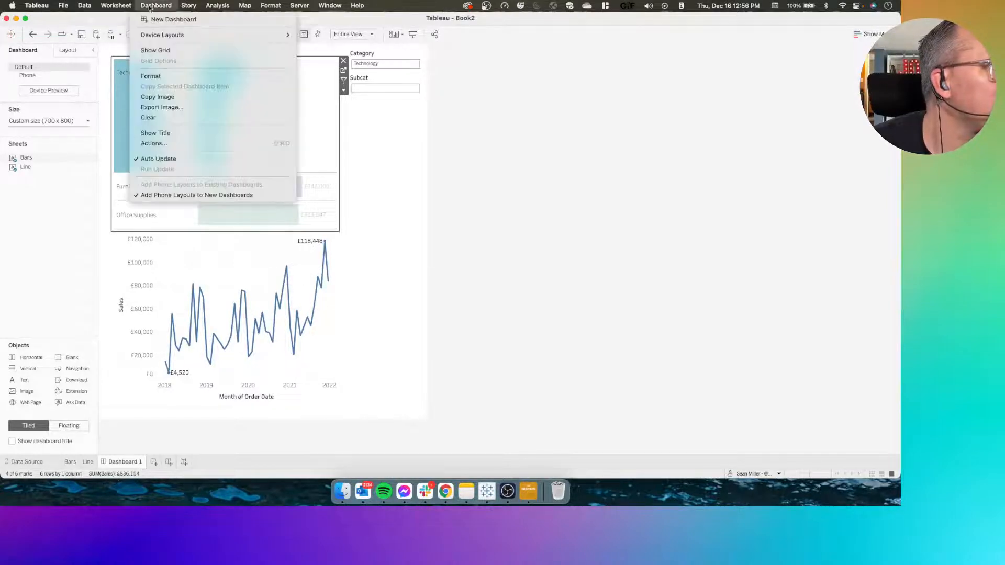
left_click(174, 147)
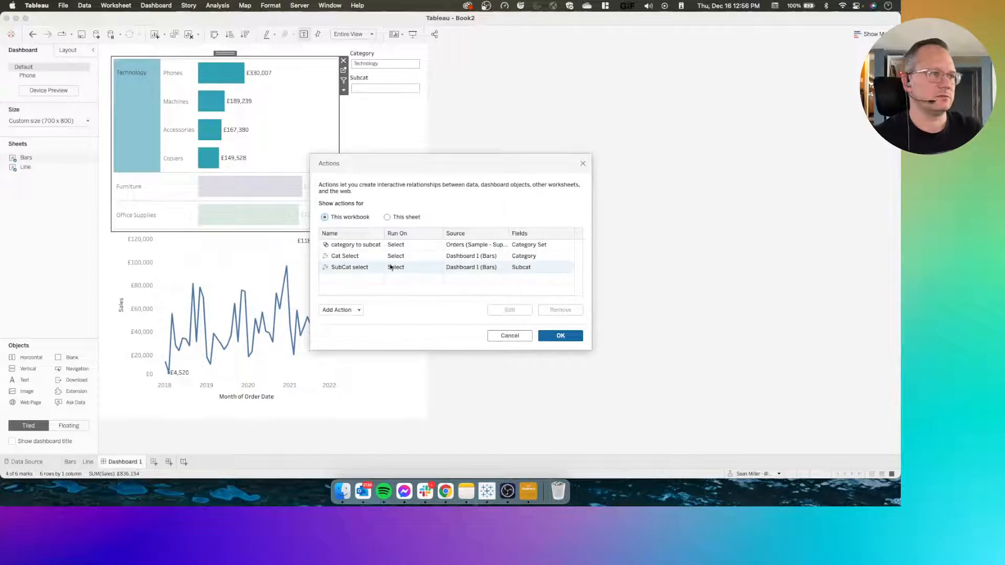
left_click(360, 259)
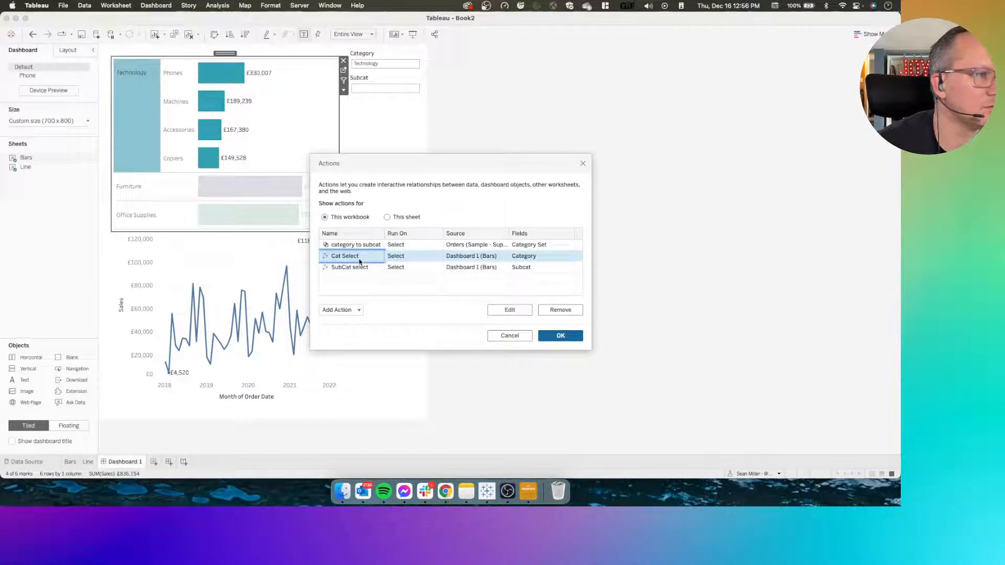
double_click(360, 260)
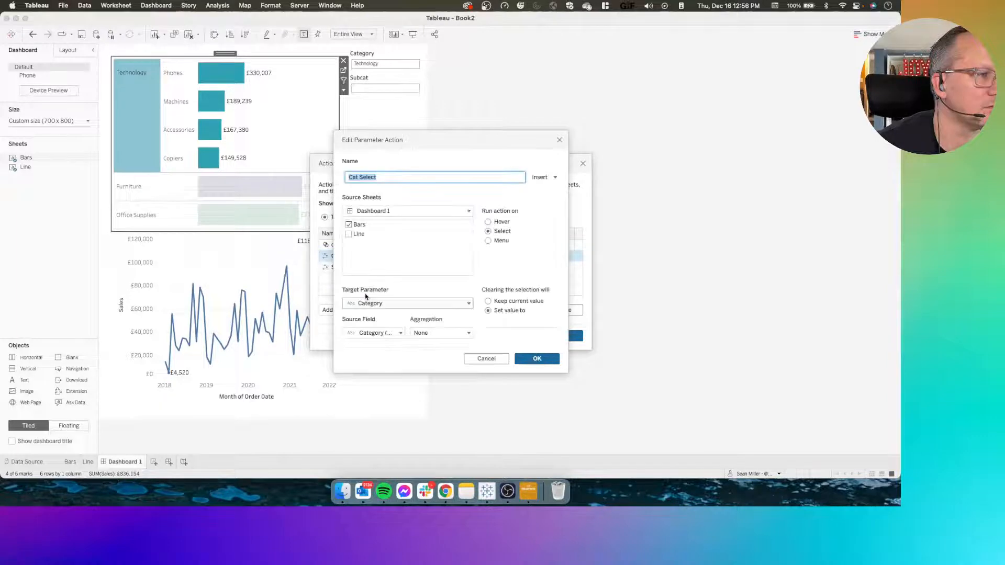
left_click(423, 211)
left_click(398, 244)
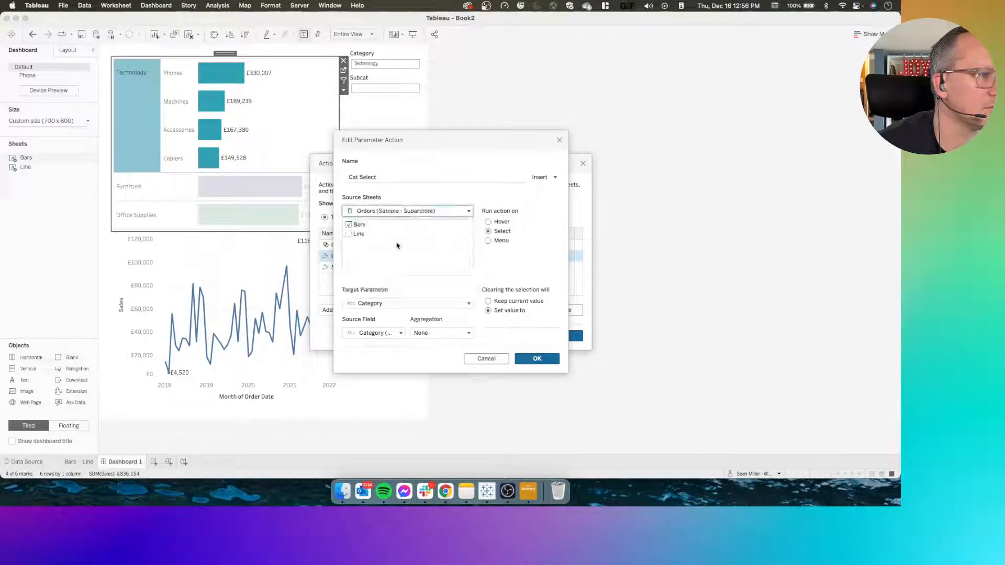
left_click(381, 333)
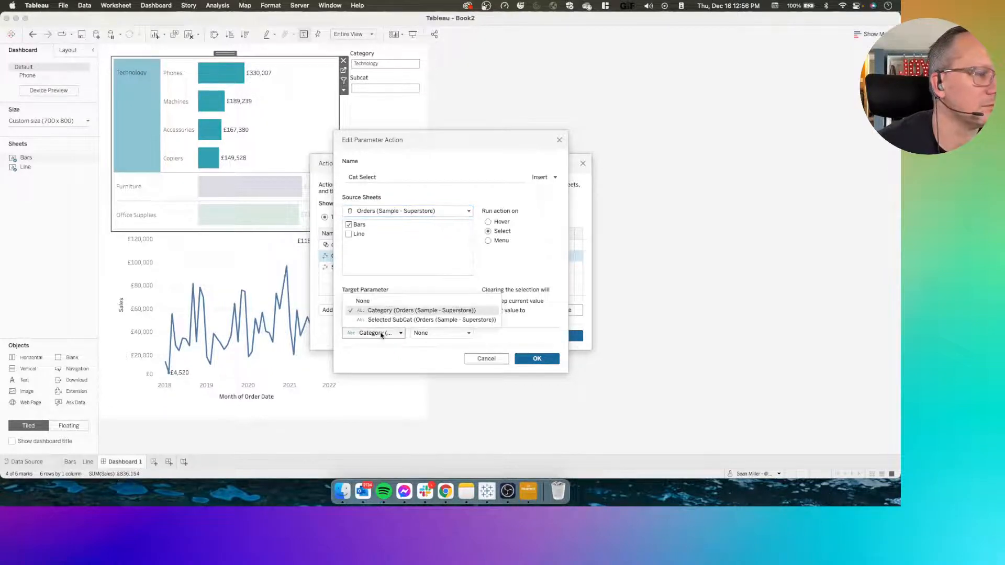
left_click(382, 335)
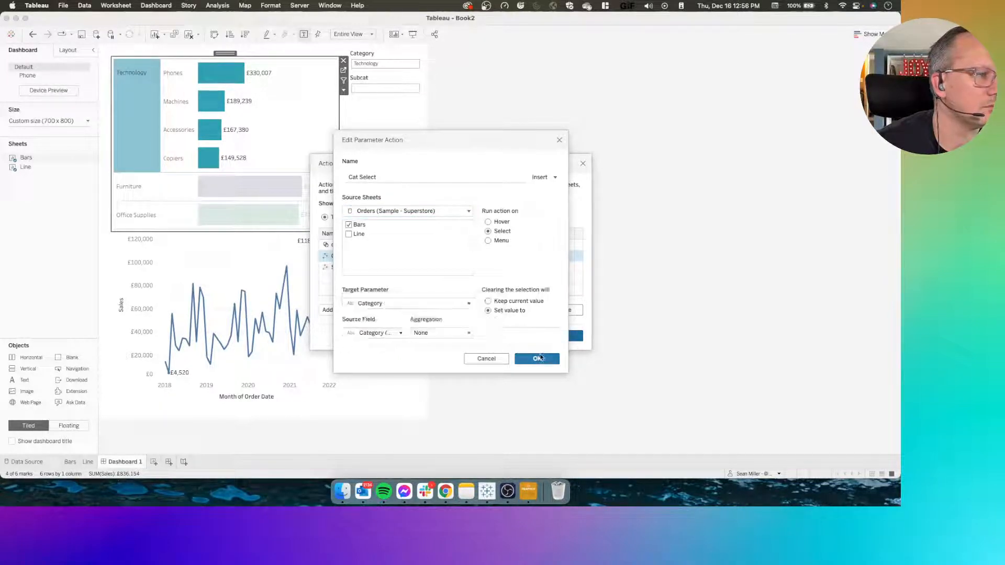
left_click(537, 358)
Change the SubCat select parameter action's source to Orders (Sample - Superstore), keeping Subcat as target parameter, and save the dashboard actions
left_click(338, 270)
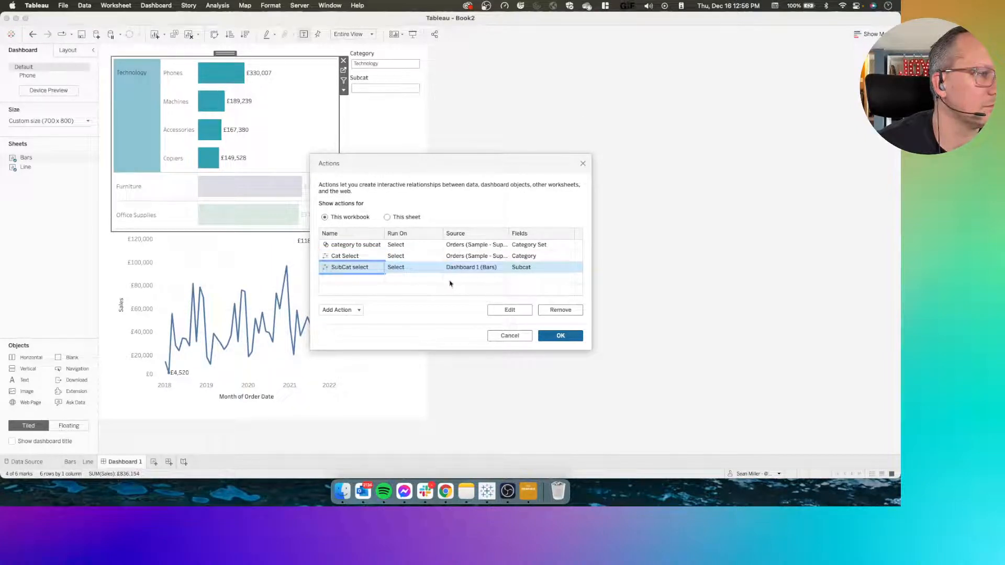
double_click(339, 266)
left_click(383, 212)
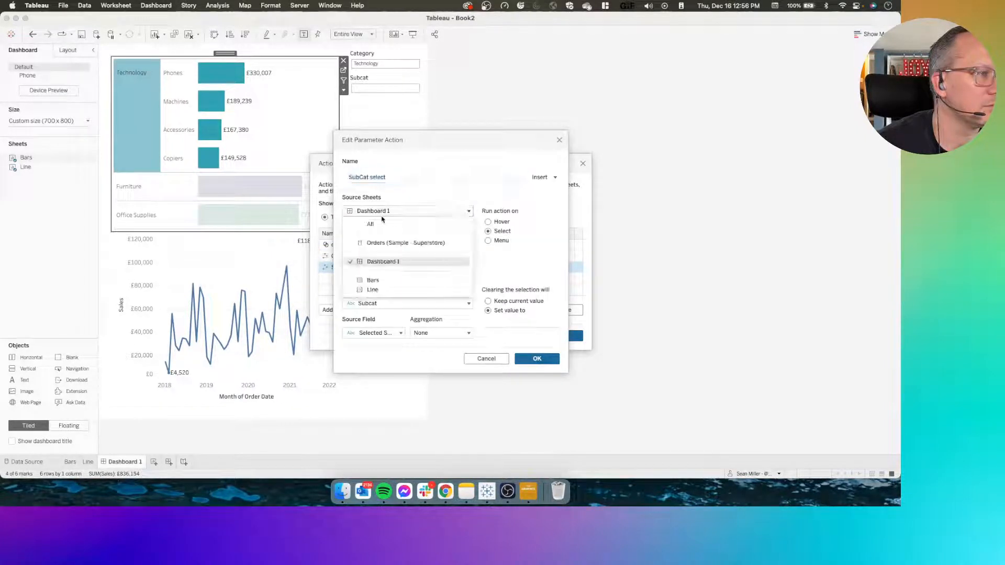
left_click(380, 241)
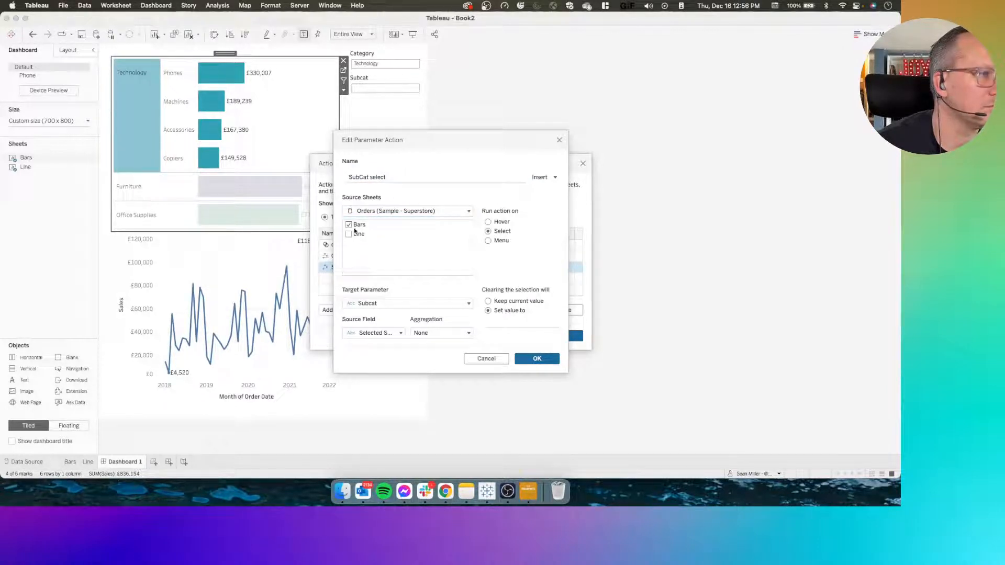
left_click(376, 306)
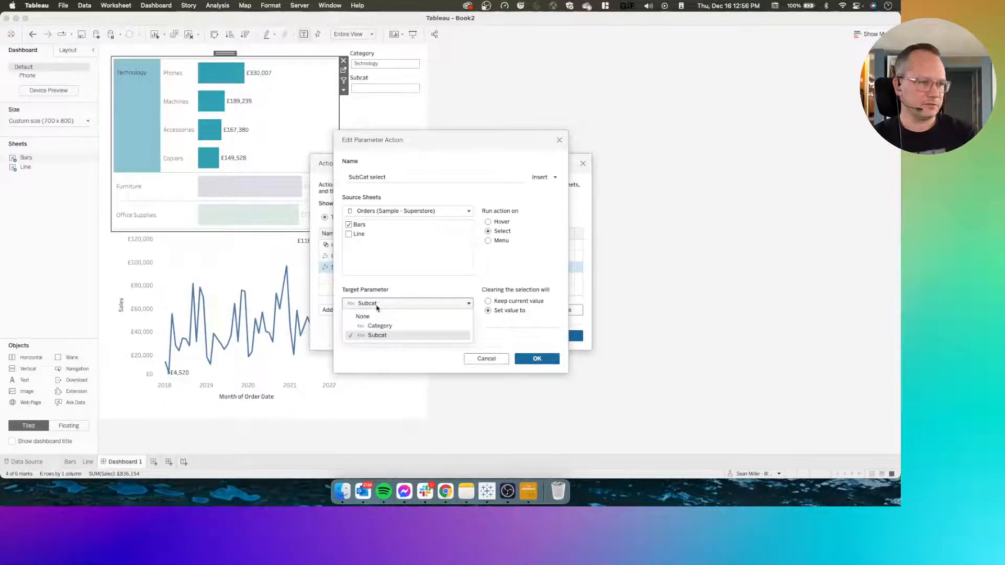
left_click(387, 303)
left_click(387, 335)
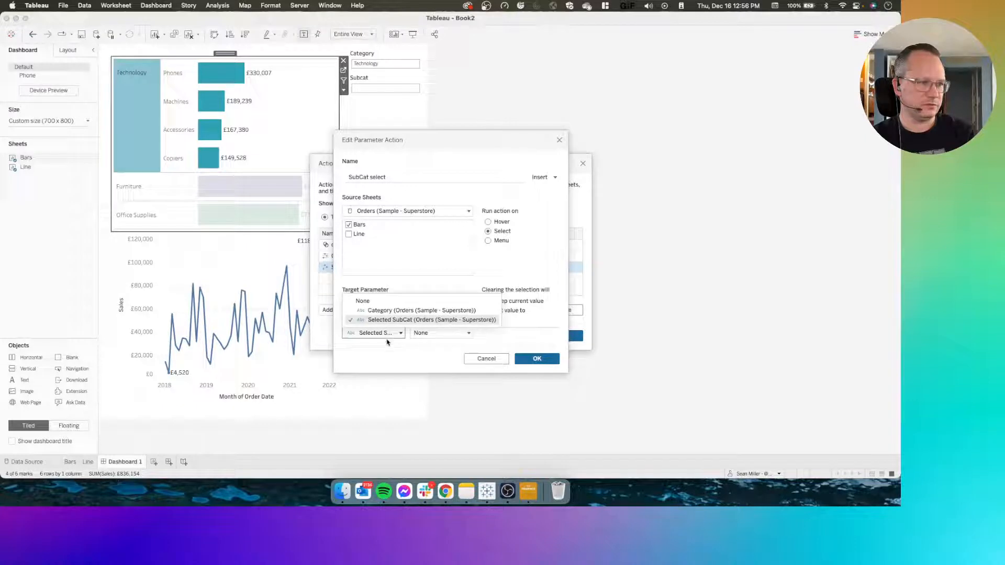
left_click(387, 339)
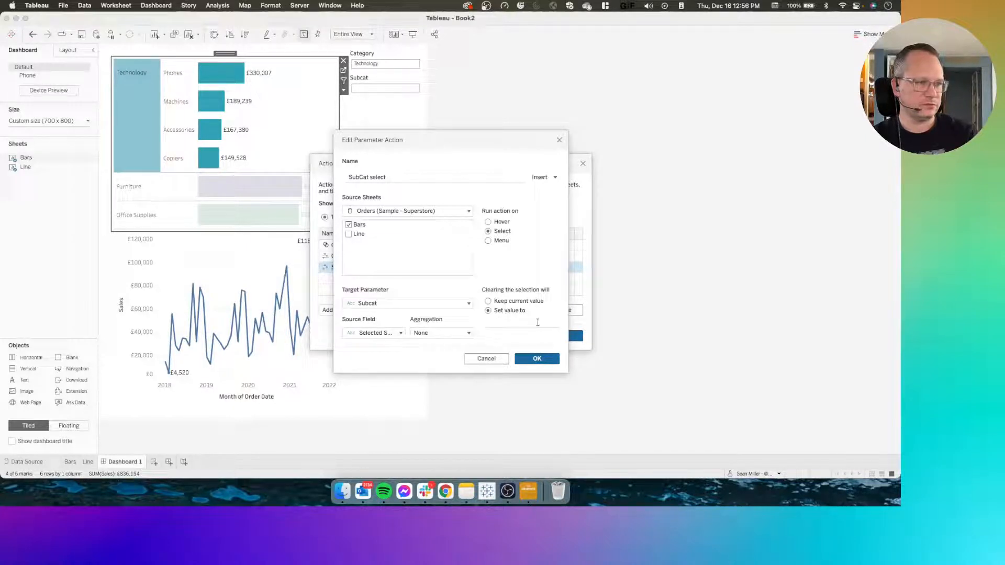
left_click(535, 360)
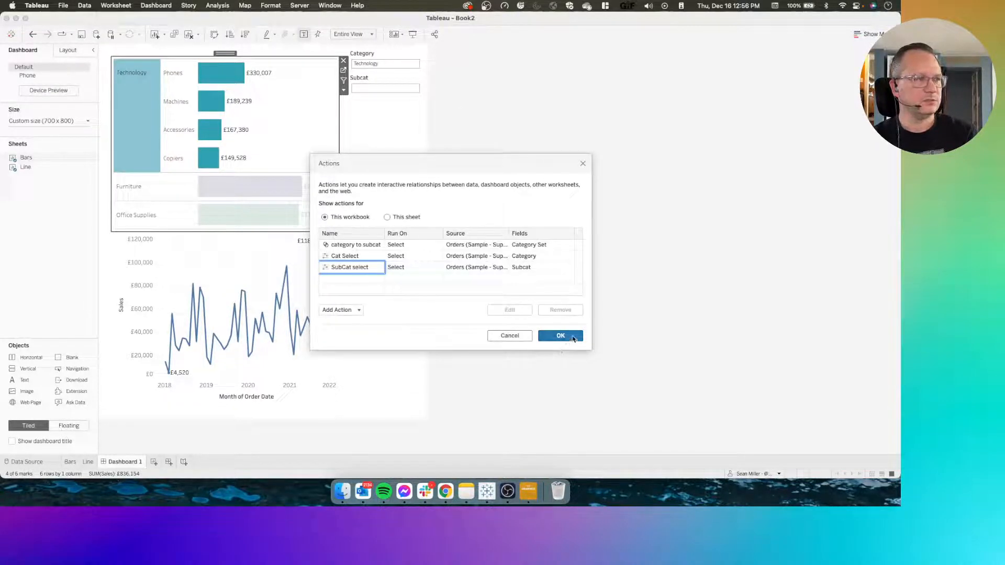
left_click(572, 337)
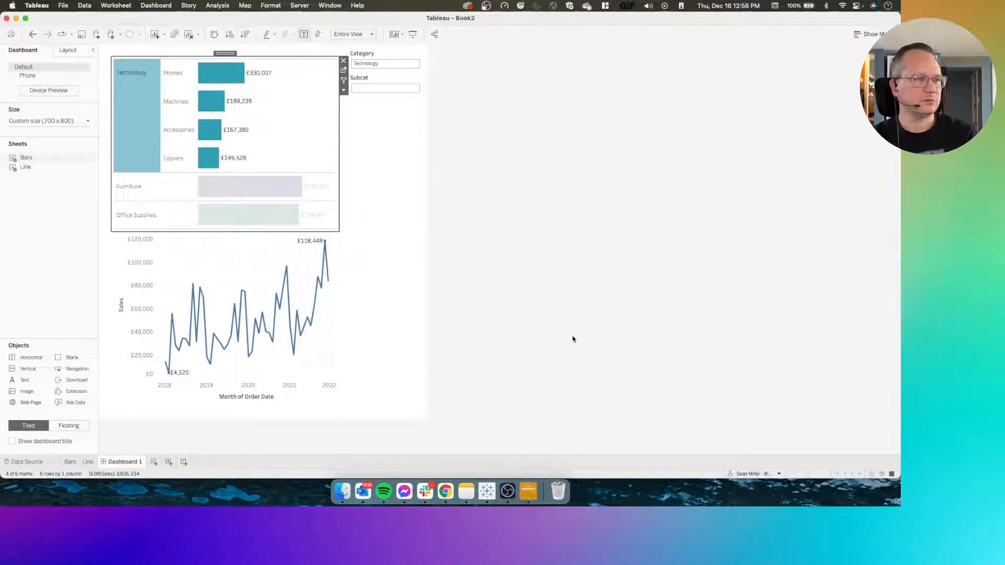
Toggle Technology repeatedly on Dashboard 1 to test whether the line chart responds to the edited actions
left_click(138, 91)
left_click(138, 91)
left_click(137, 91)
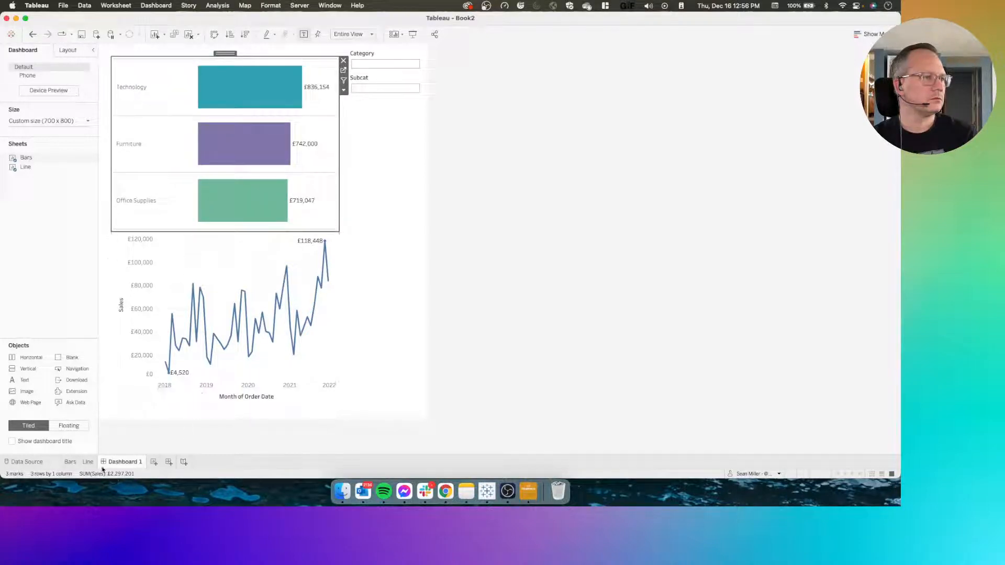
mouse_move(91, 466)
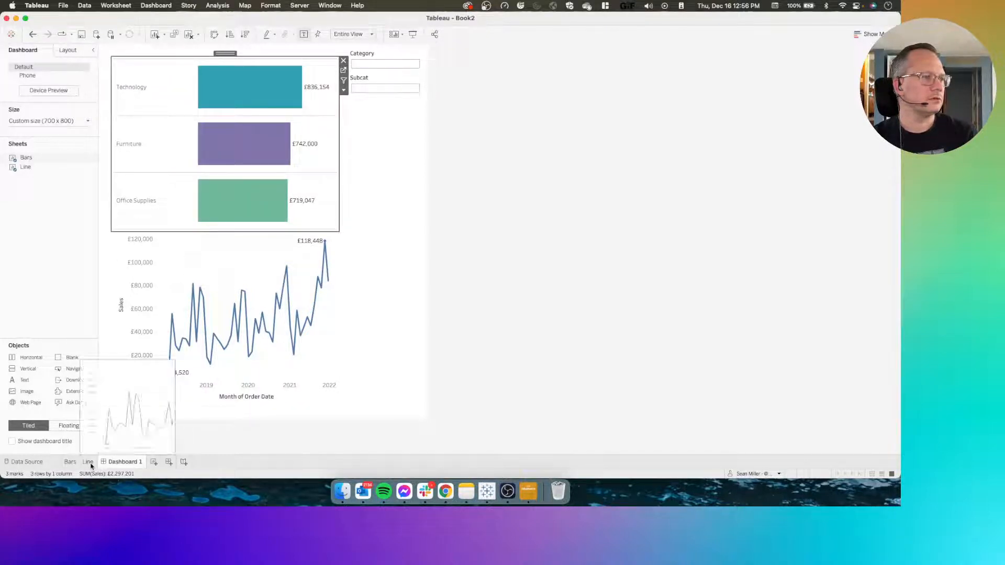
Shorten the Trend Filter calculation to [Parameters].[Category] = [Category], removing the OR condition on Subcat
left_click(89, 463)
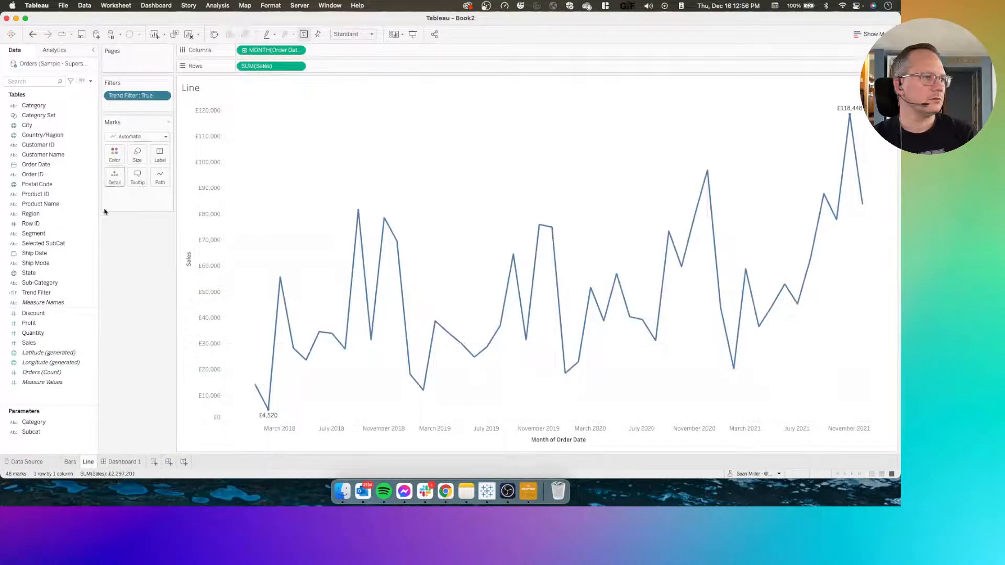
right_click(37, 294)
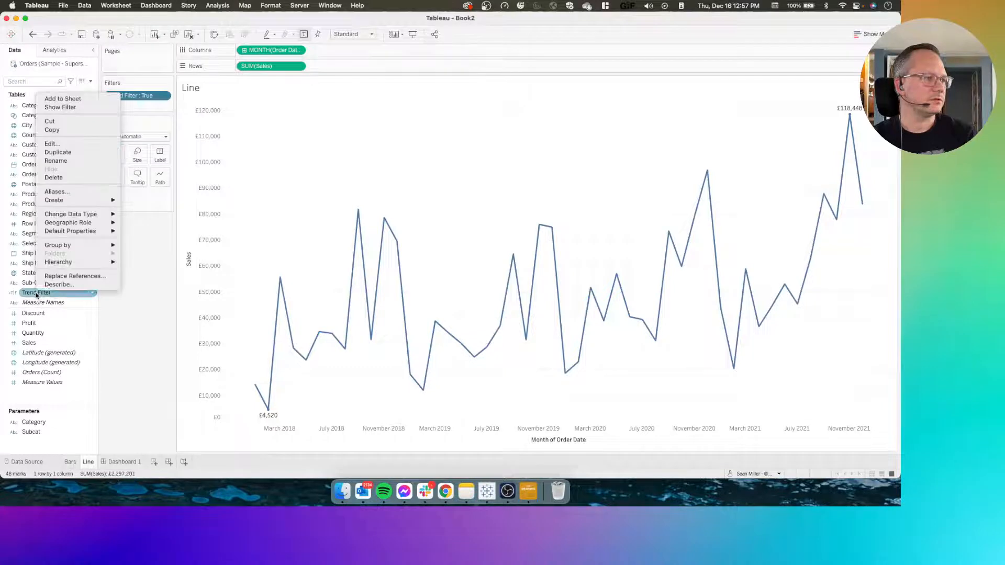
left_click(52, 143)
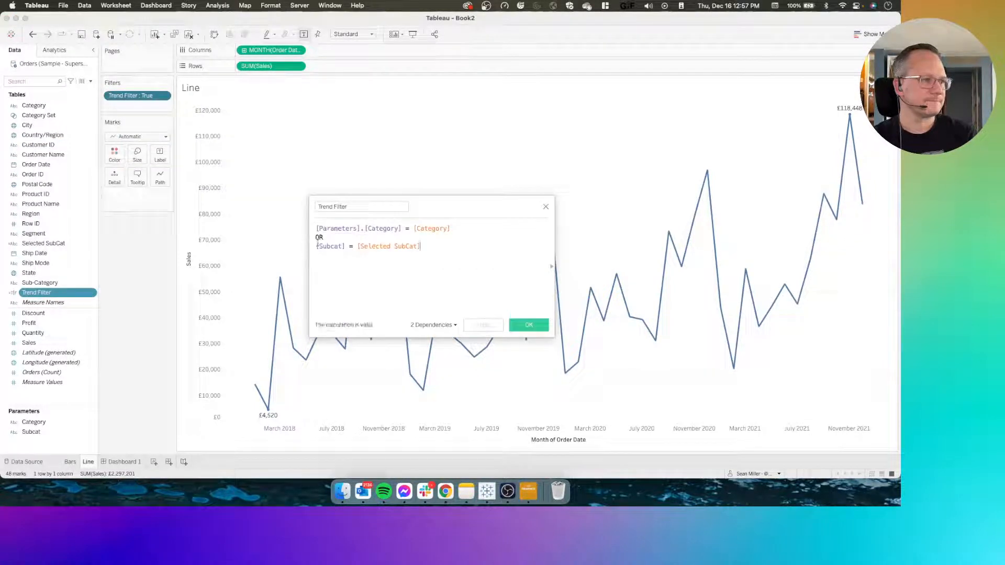
left_click_drag(433, 247, 285, 239)
key("BackSpace")
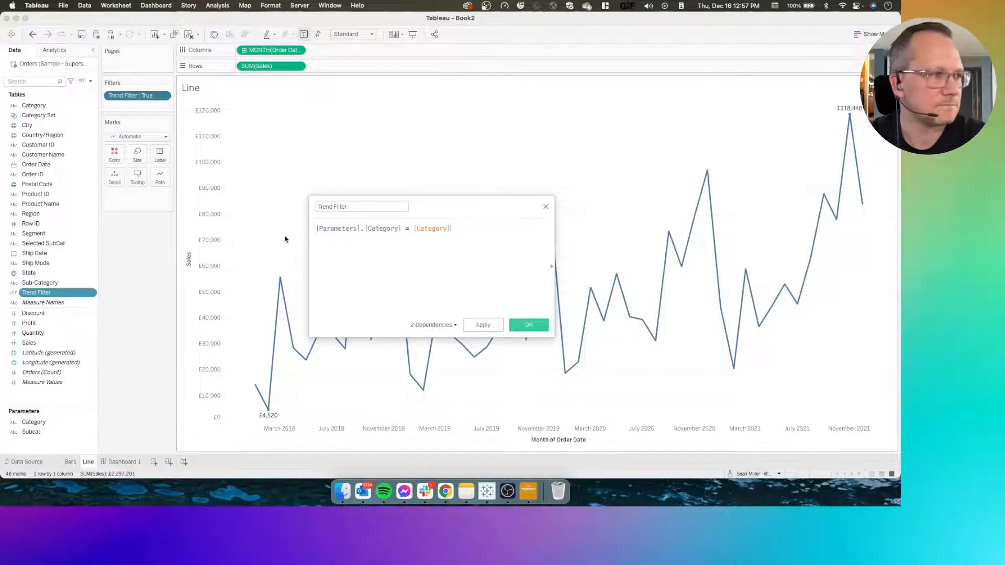
left_click(529, 325)
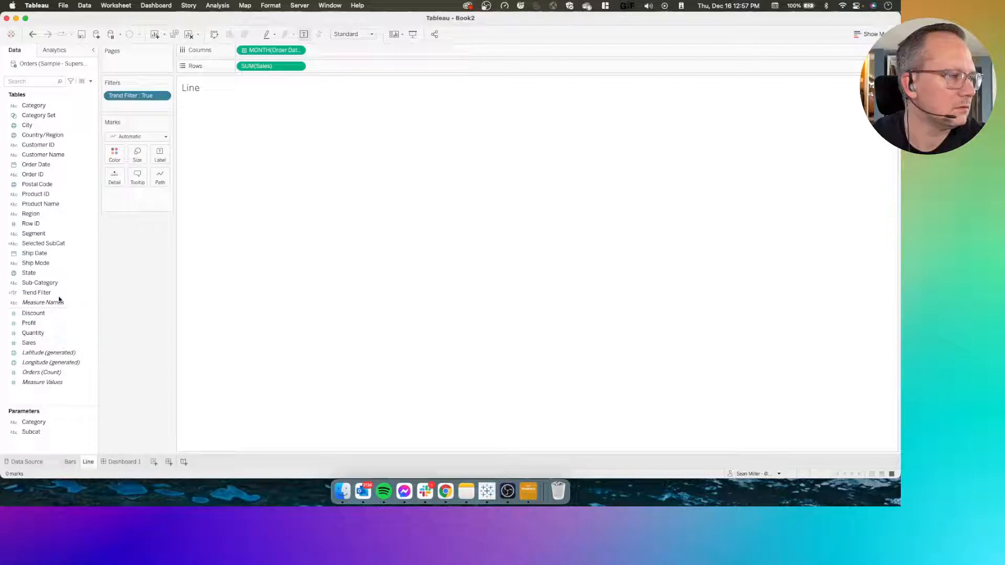
Select and deselect Technology, Furniture and Office Supplies in turn on Dashboard 1 to test the line chart's filtering
left_click(123, 462)
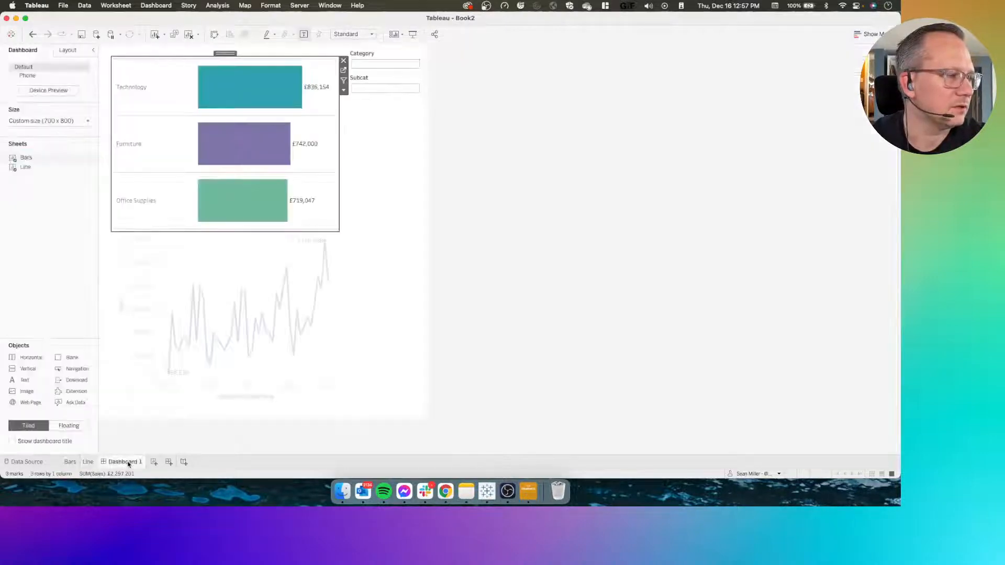
left_click(140, 99)
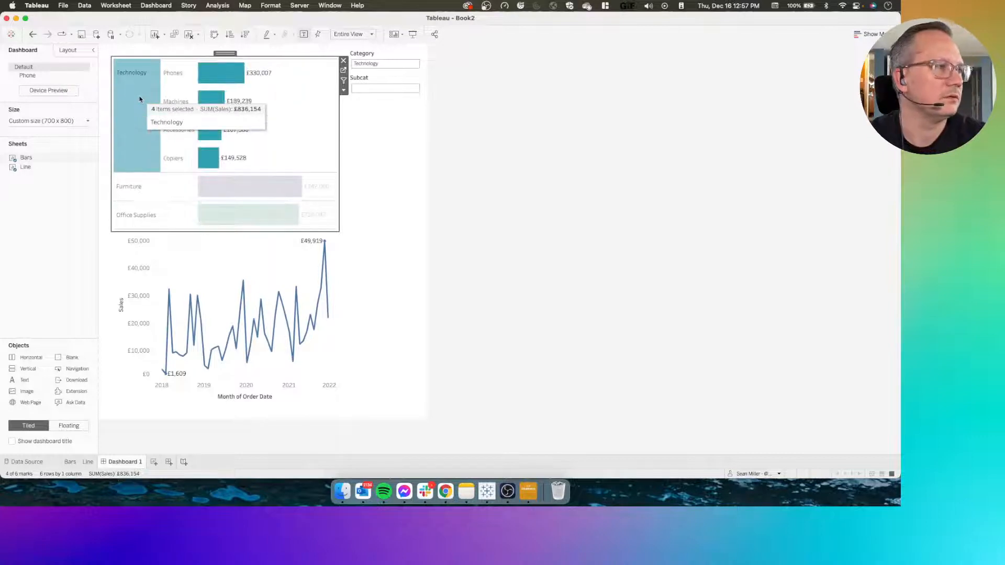
left_click(140, 99)
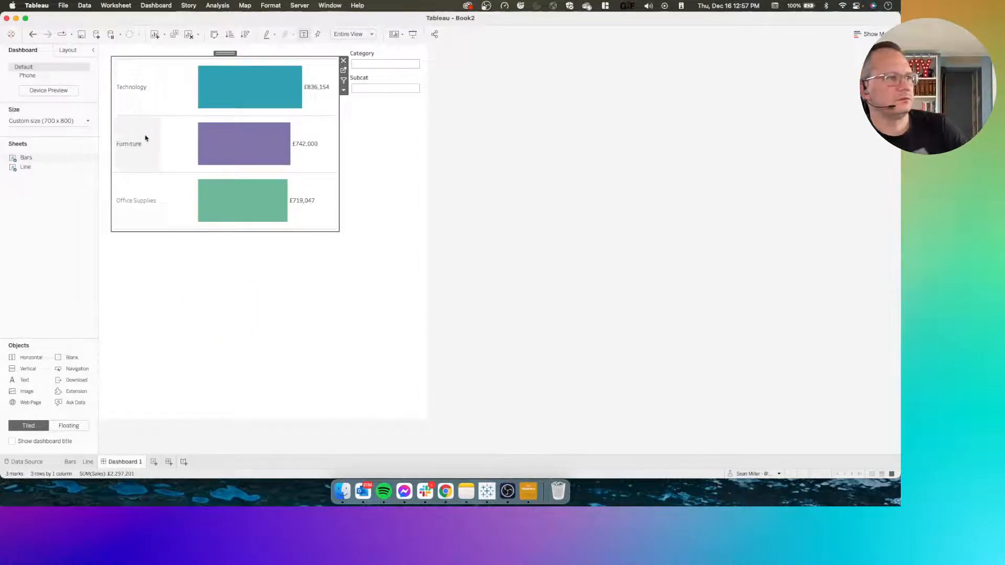
left_click(145, 138)
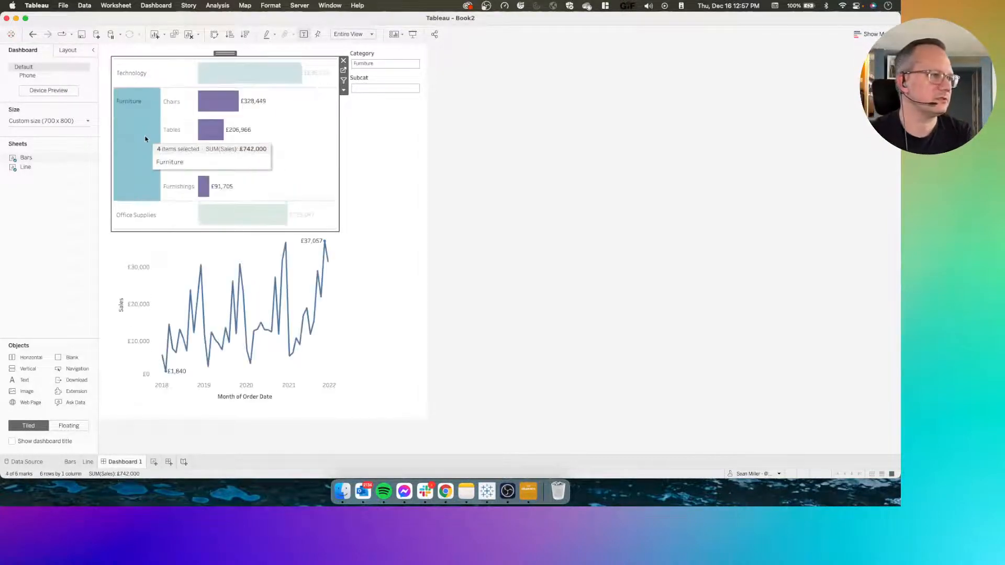
left_click(146, 138)
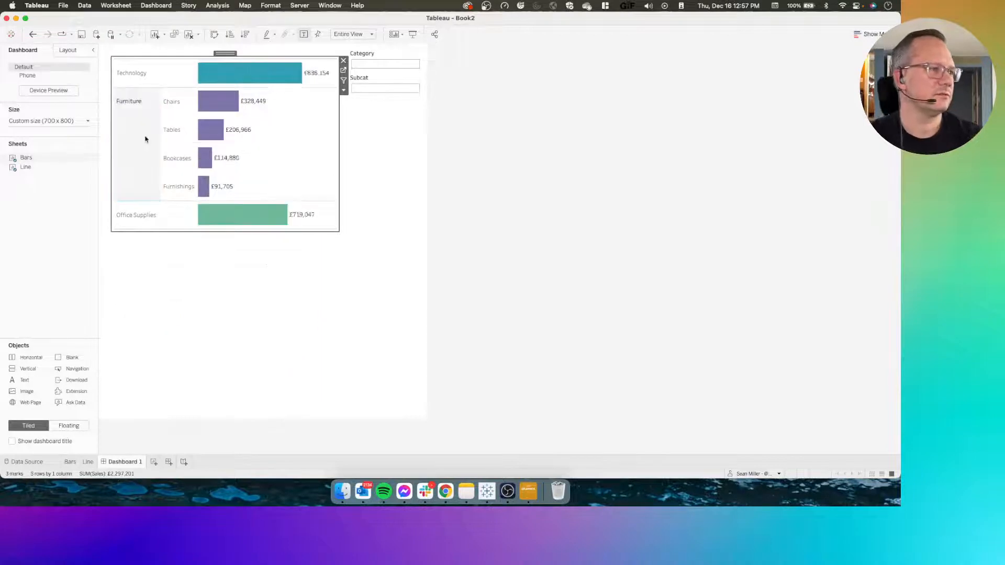
left_click(137, 208)
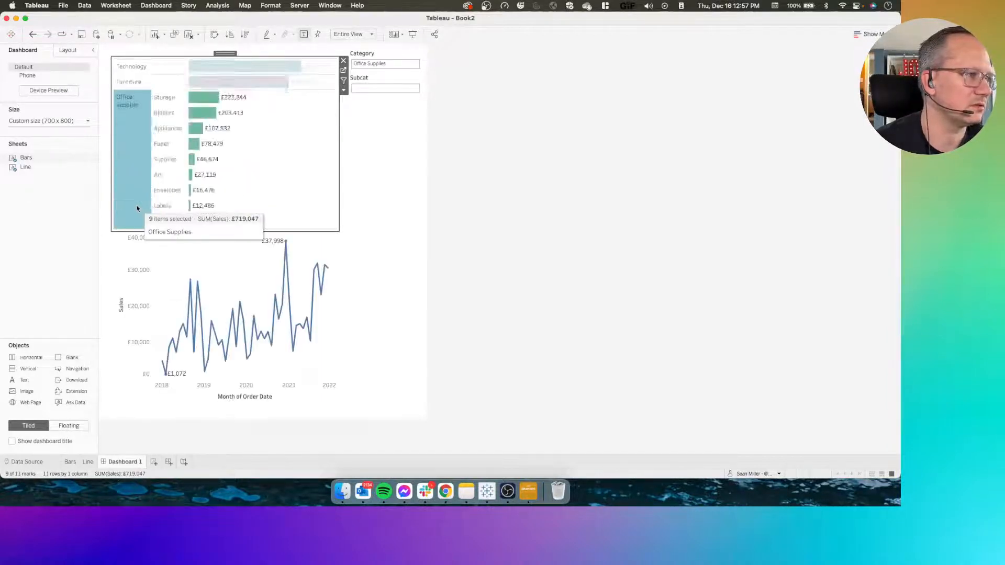
left_click(137, 209)
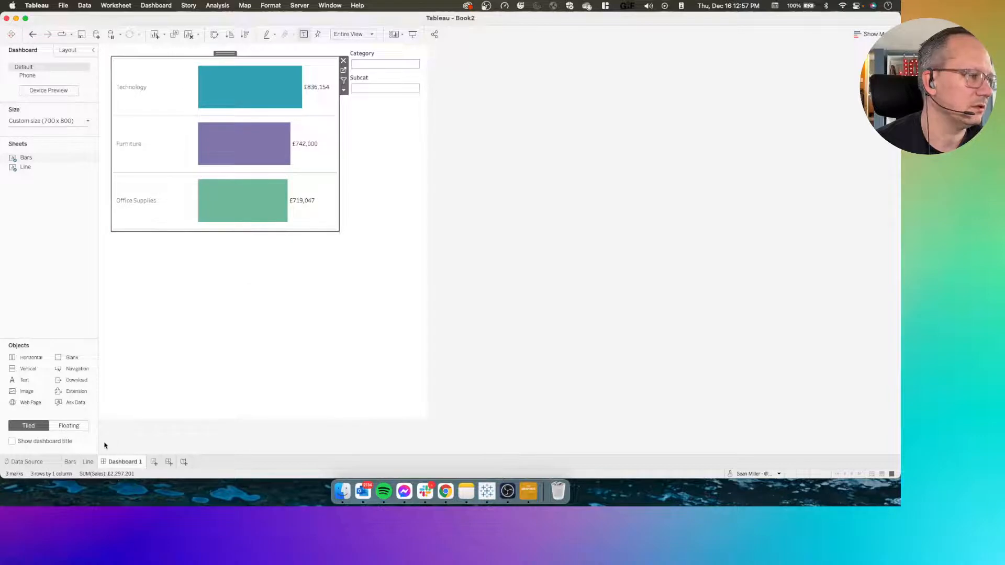
Extend the Trend Filter calculation from the Line sheet with OR [Parameters].[Category] = "" and save it
left_click(87, 462)
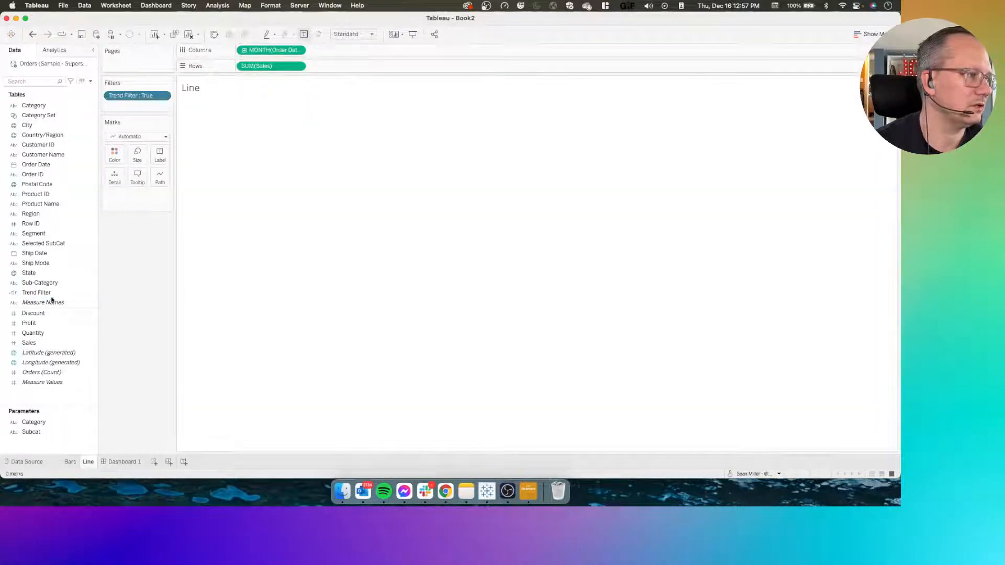
right_click(50, 294)
left_click(69, 142)
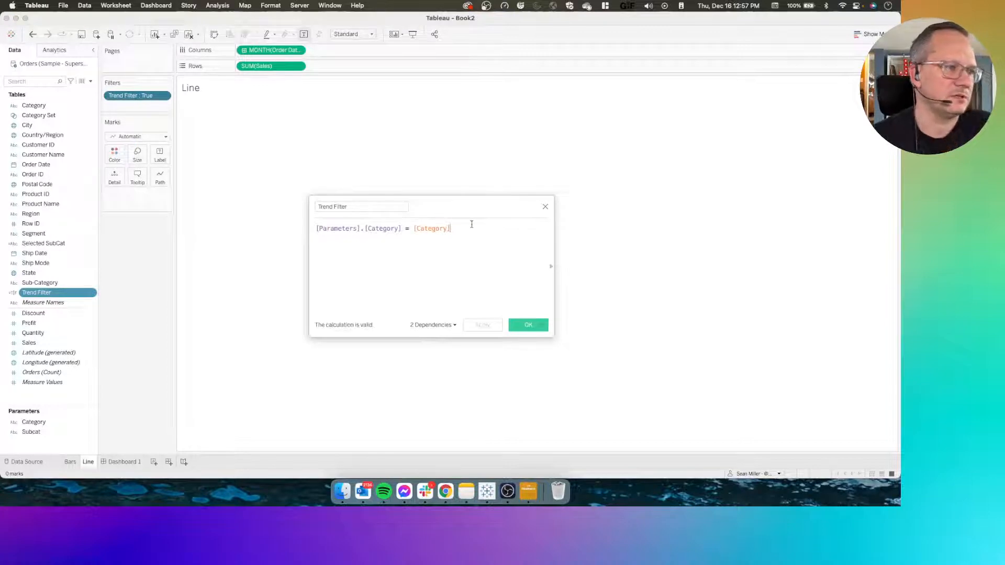
key("Return")
type("OR")
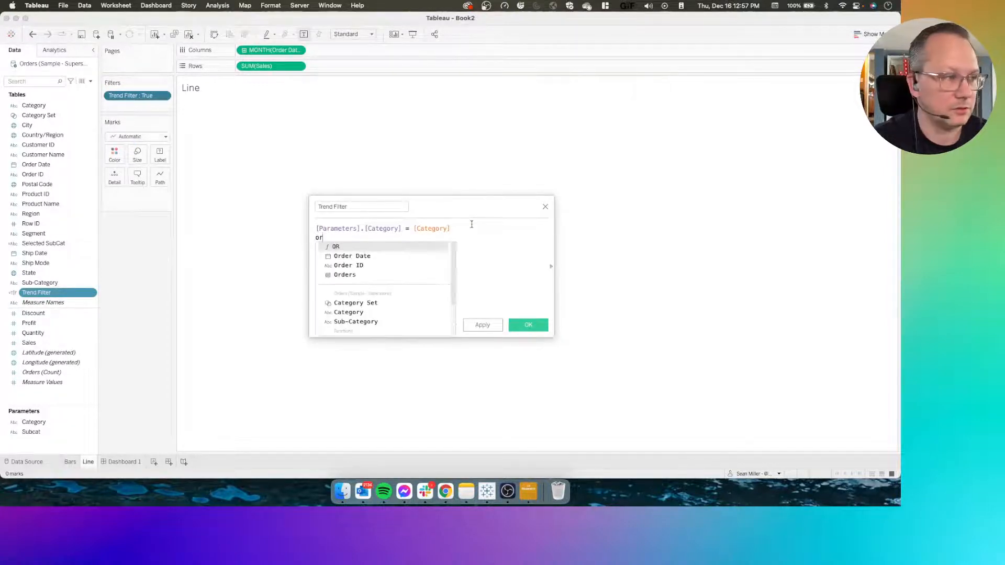
key("Return")
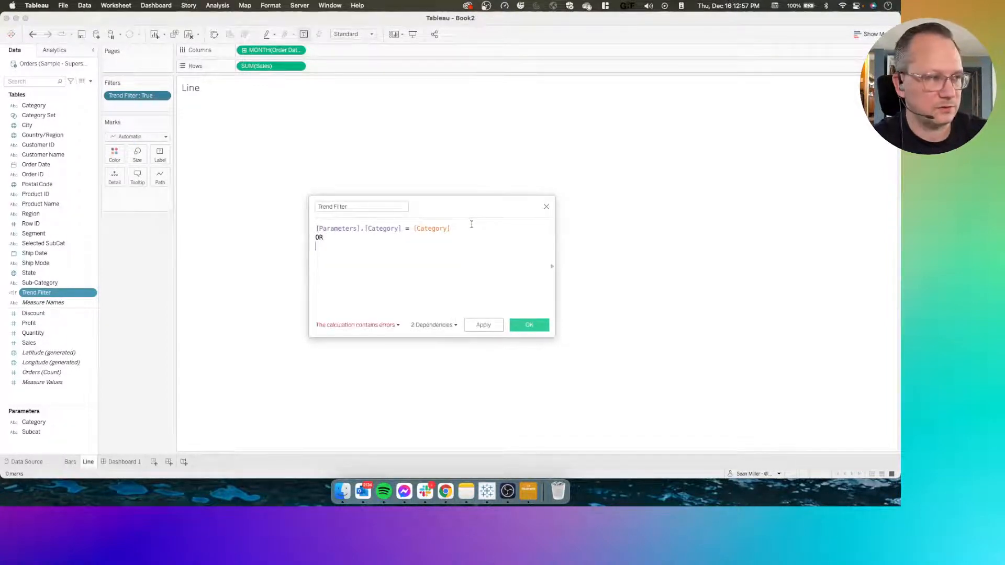
type("cat")
key("Return")
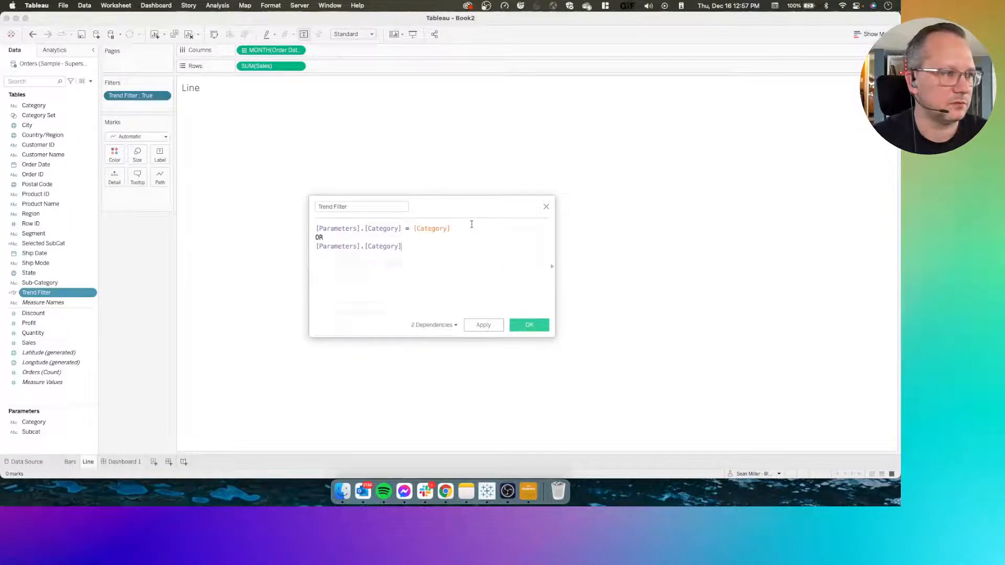
type("=")
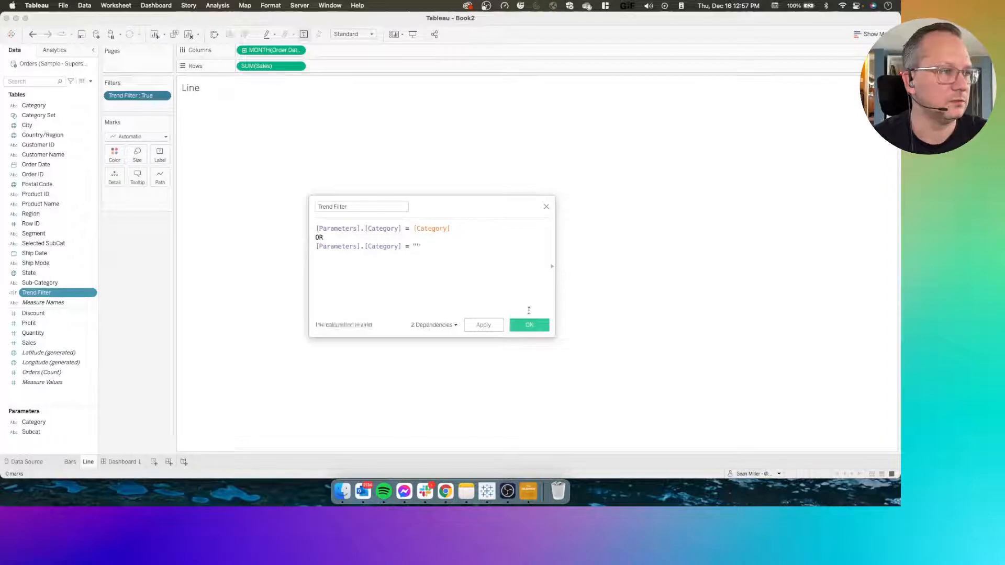
left_click(529, 325)
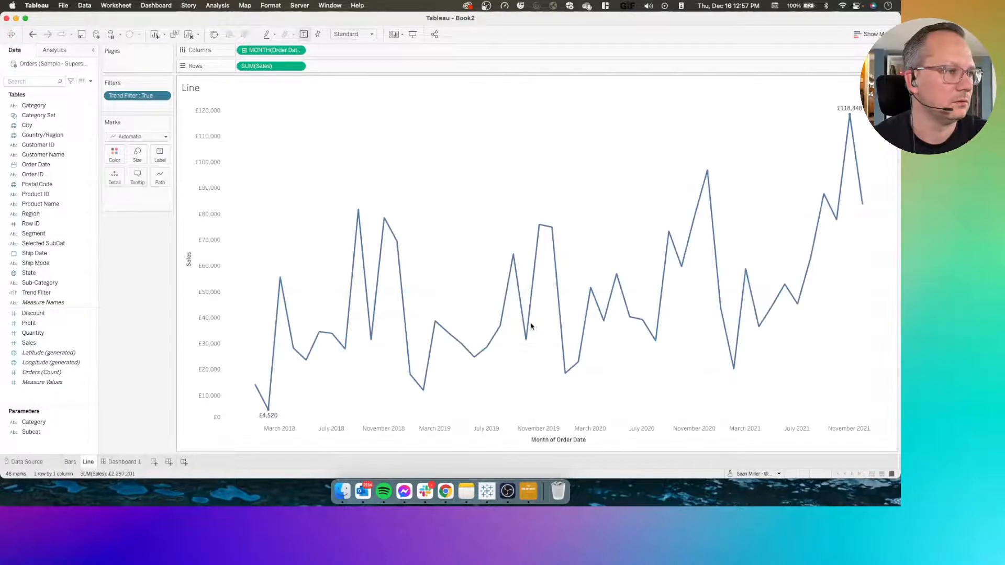
Select and deselect Furniture and Office Supplies on Dashboard 1 to check that the line chart filters and resets
left_click(122, 462)
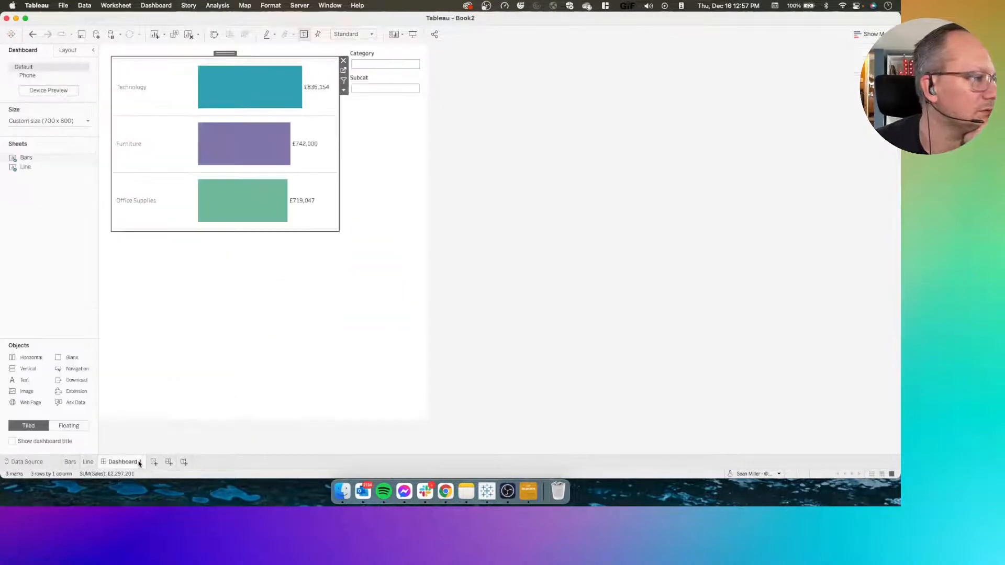
left_click(130, 160)
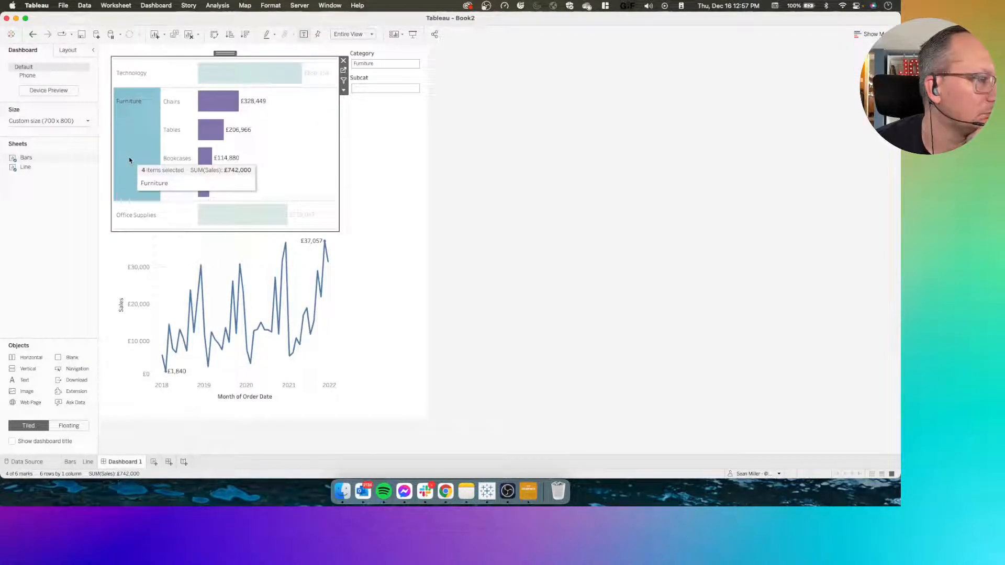
left_click(130, 160)
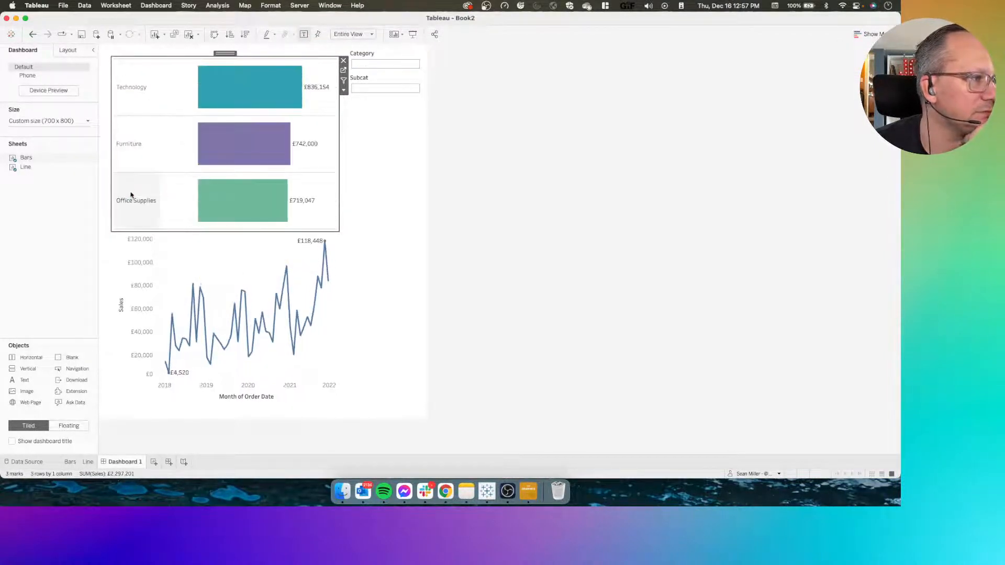
left_click(132, 205)
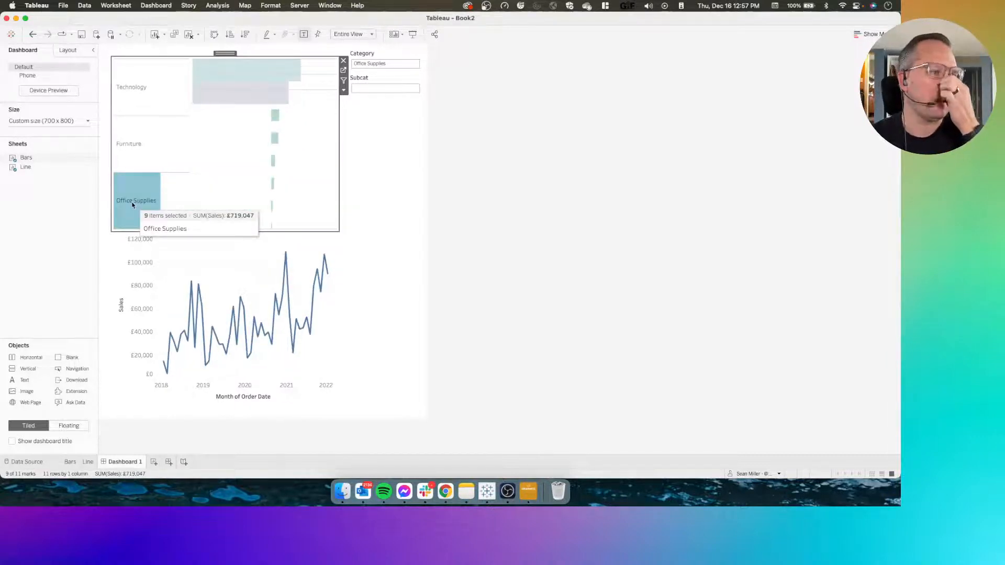
left_click(133, 205)
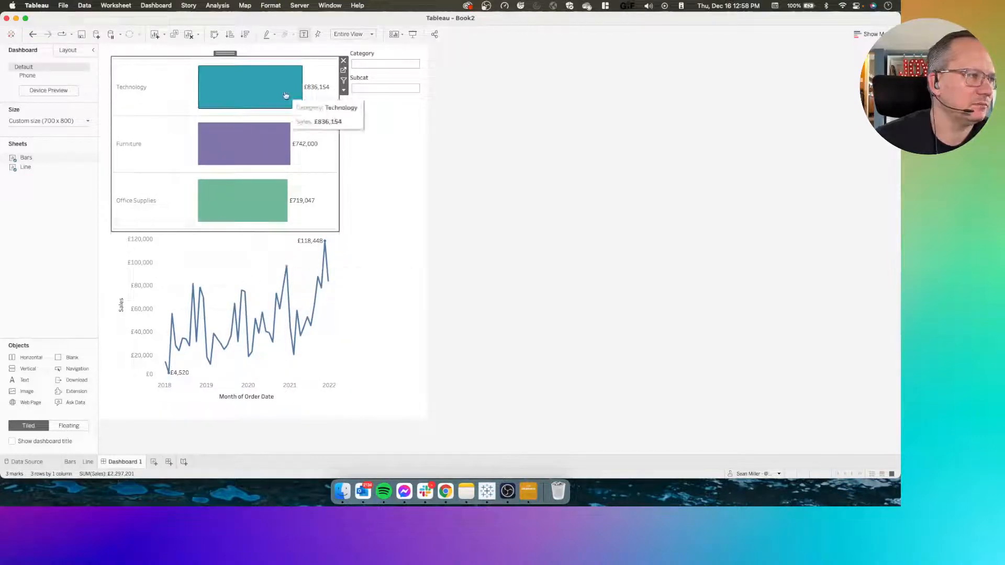
Add OR [Subcat] = [Selected SubCat] to the end of the Trend Filter calculation, save it and return to Dashboard 1
left_click(344, 71)
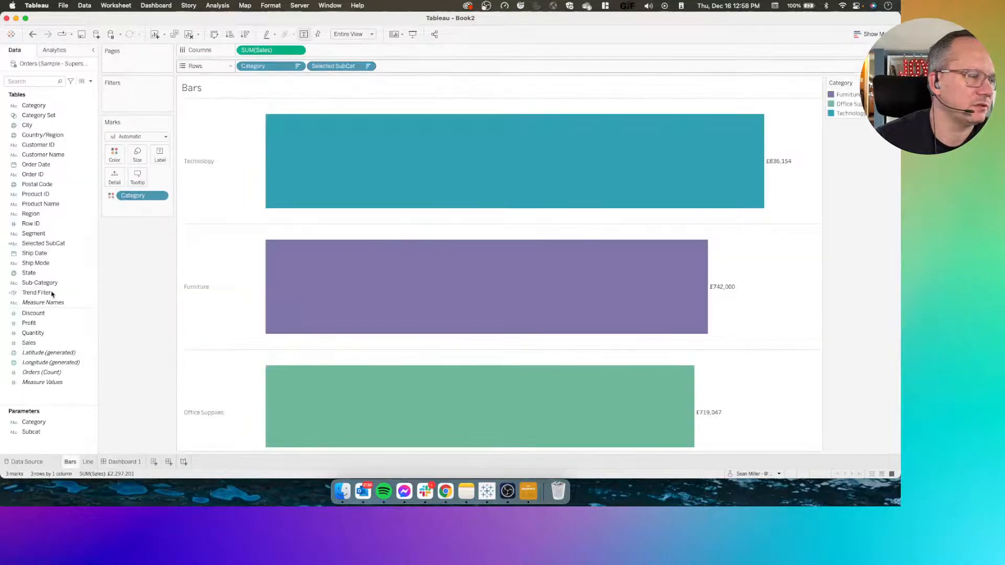
right_click(51, 292)
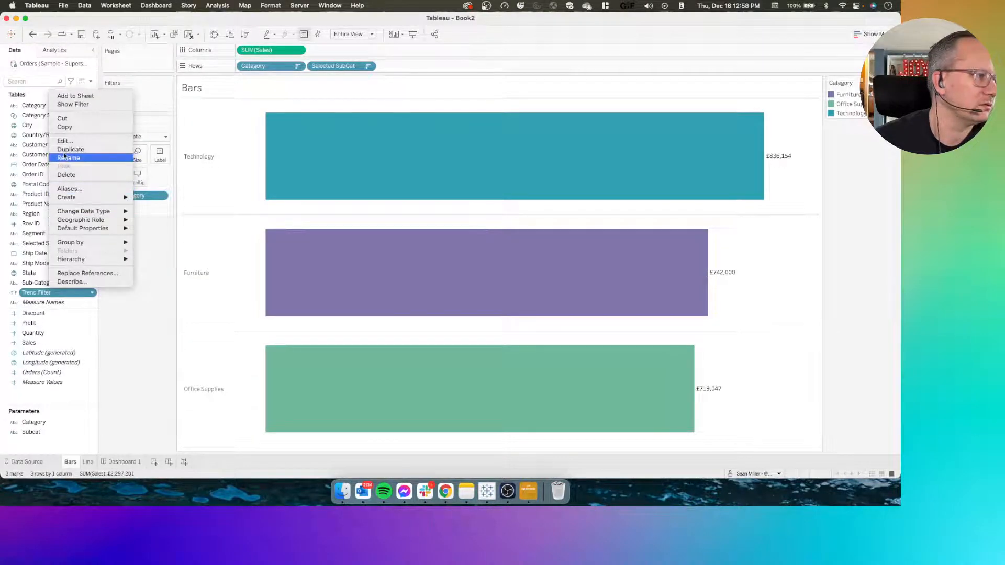
left_click(65, 141)
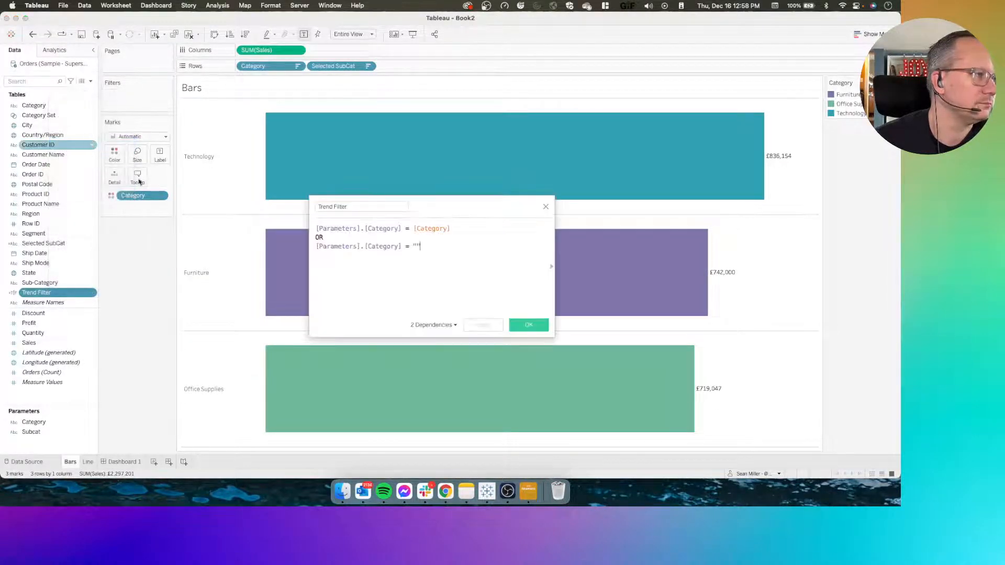
key("Return")
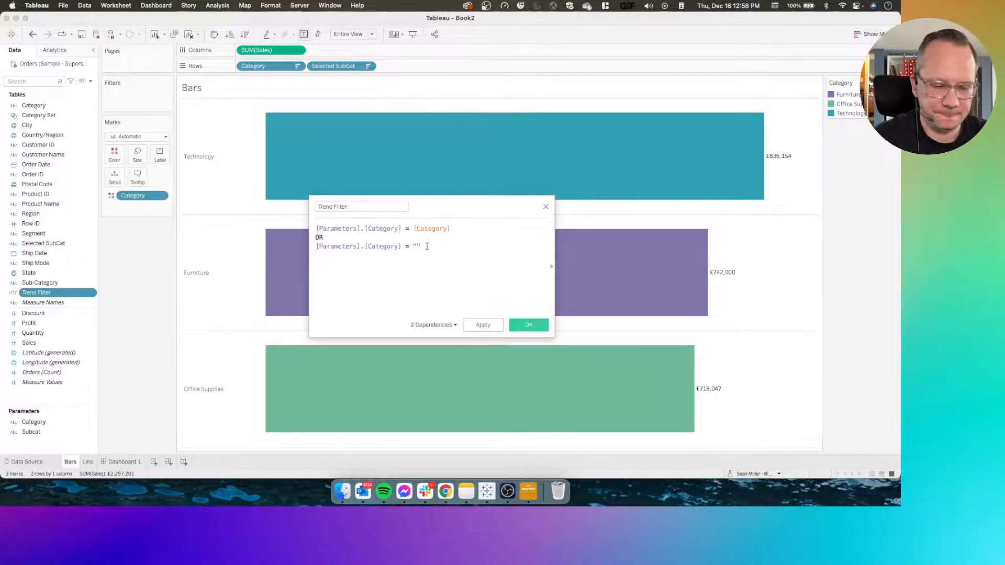
type("or")
key("Return")
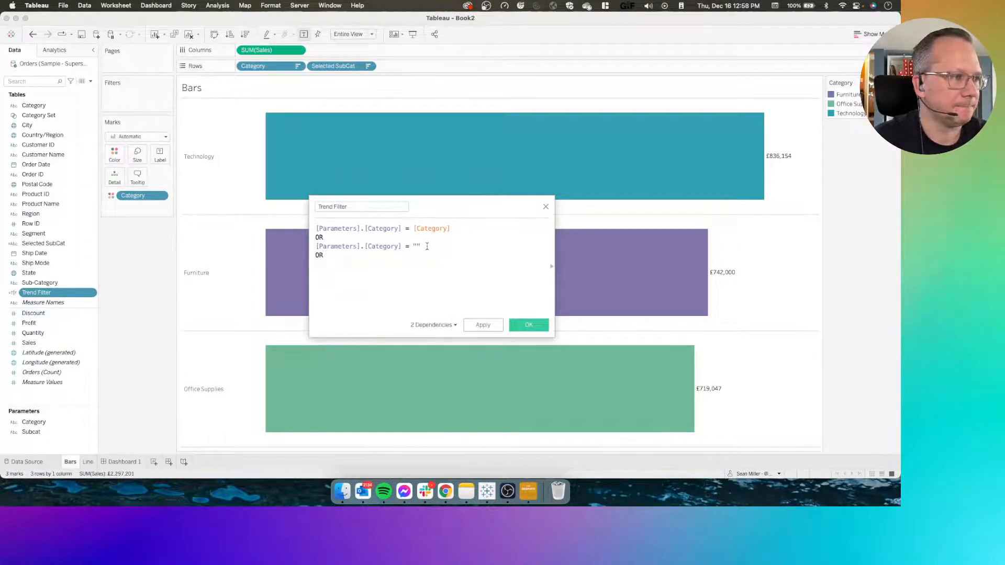
key("Return")
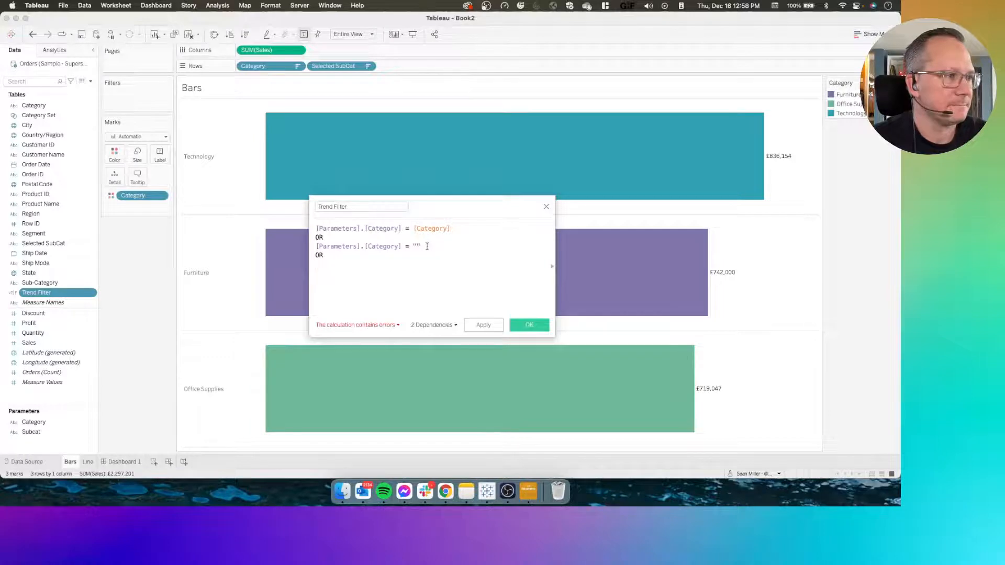
type("par")
key("BackSpace")
key("BackSpace")
key("BackSpace")
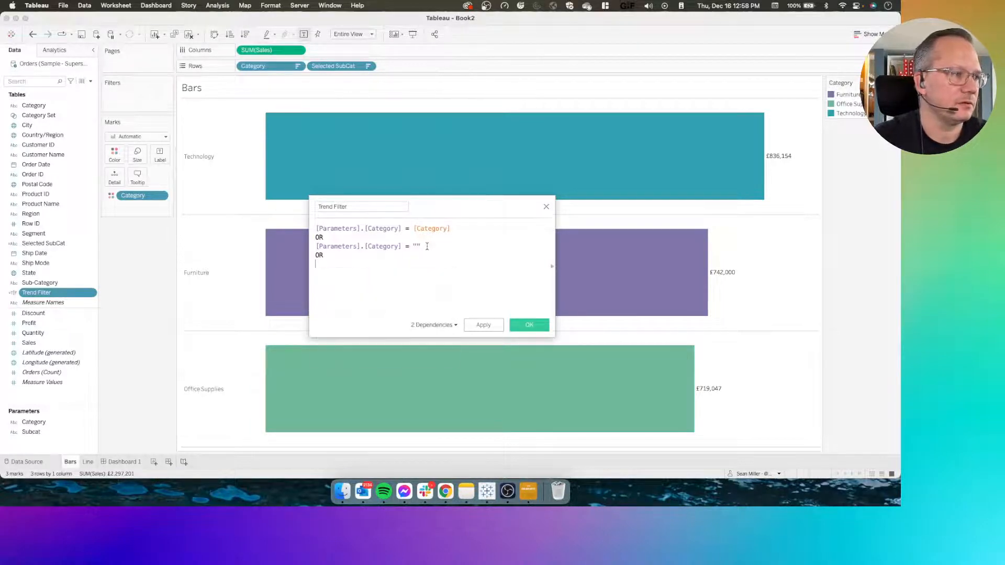
type("sub")
key("Down")
key("Return")
type("= ")
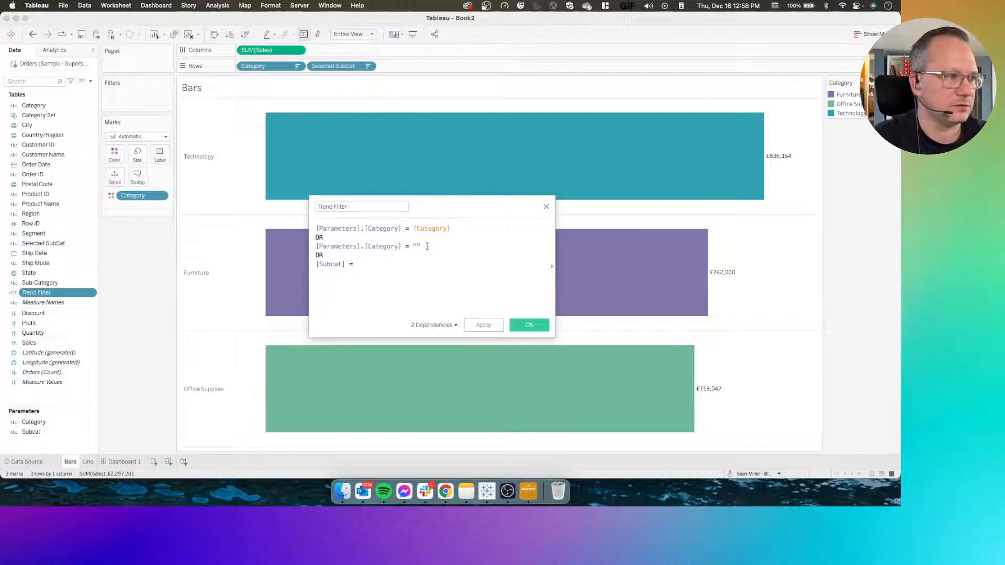
type("sele")
key("Return")
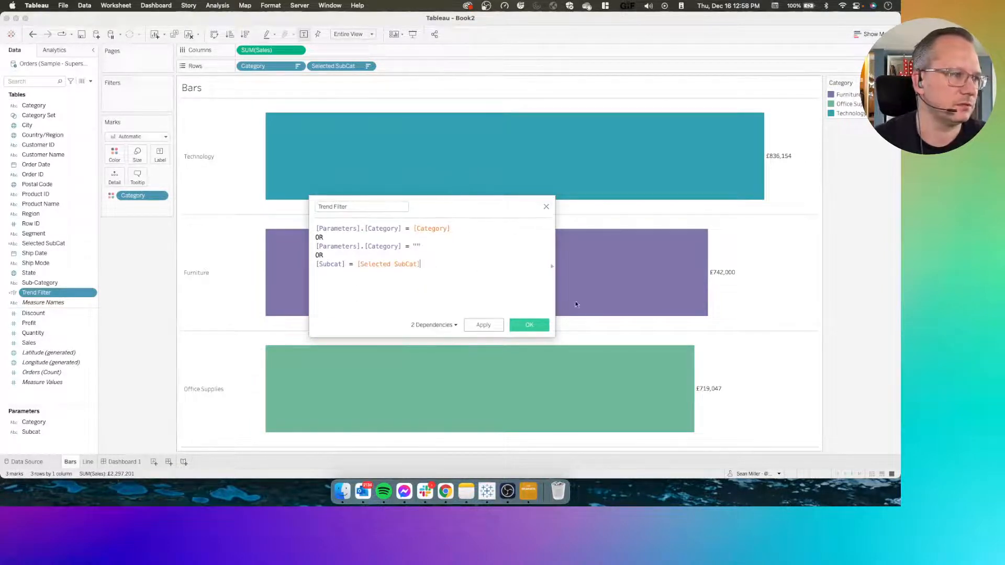
left_click(528, 325)
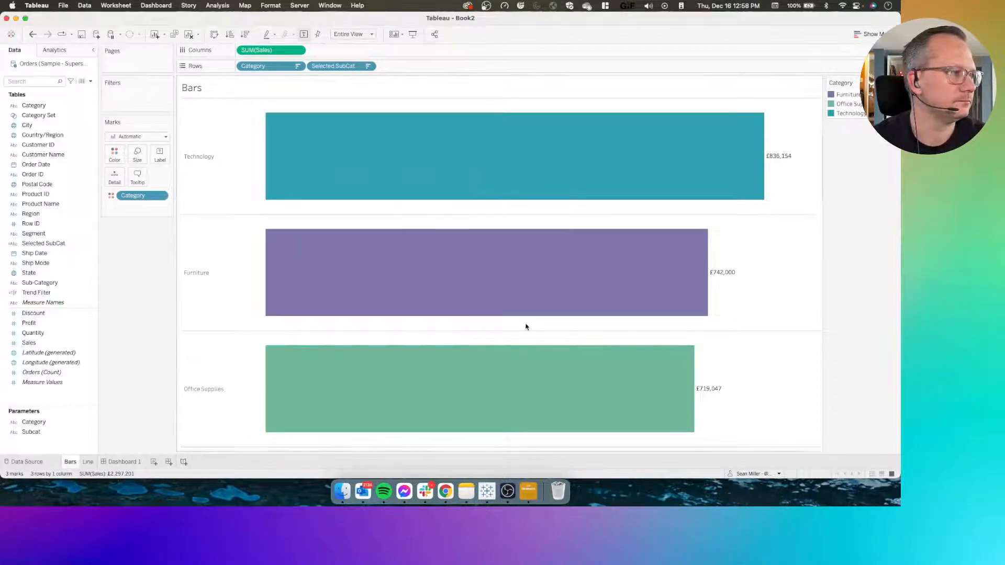
left_click(105, 463)
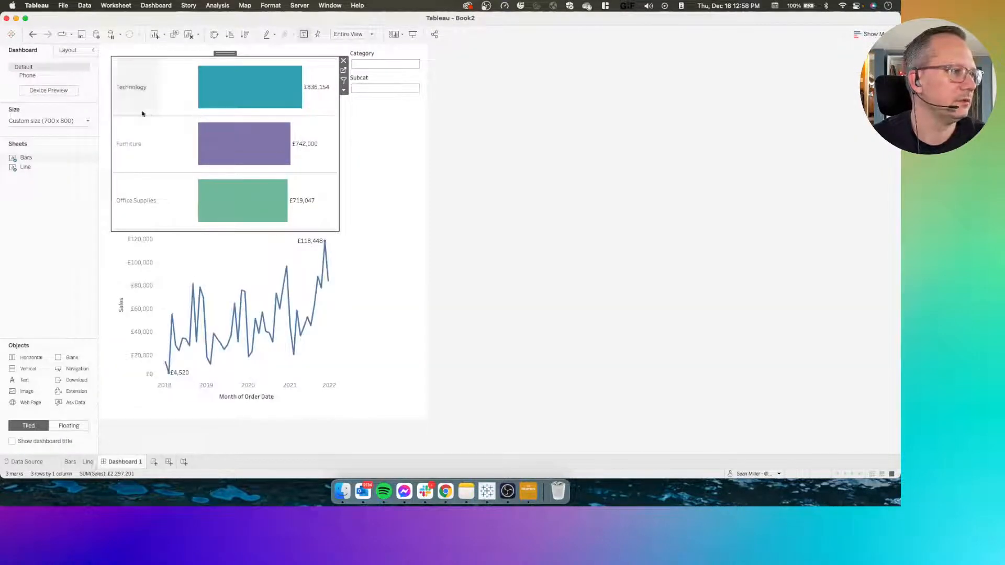
Select and deselect Furniture twice on Dashboard 1 to check the line chart's filtering
left_click(134, 150)
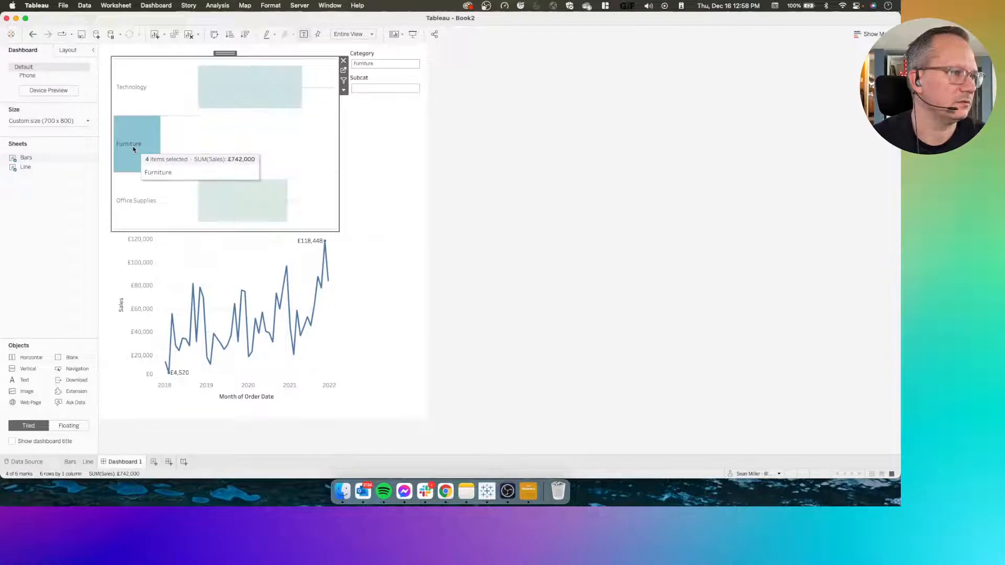
left_click(133, 149)
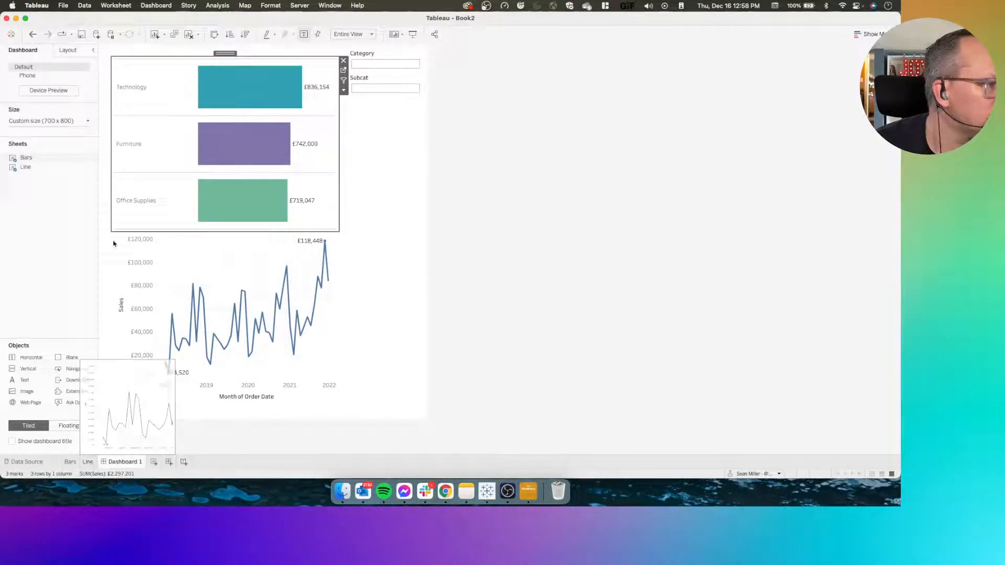
left_click(124, 127)
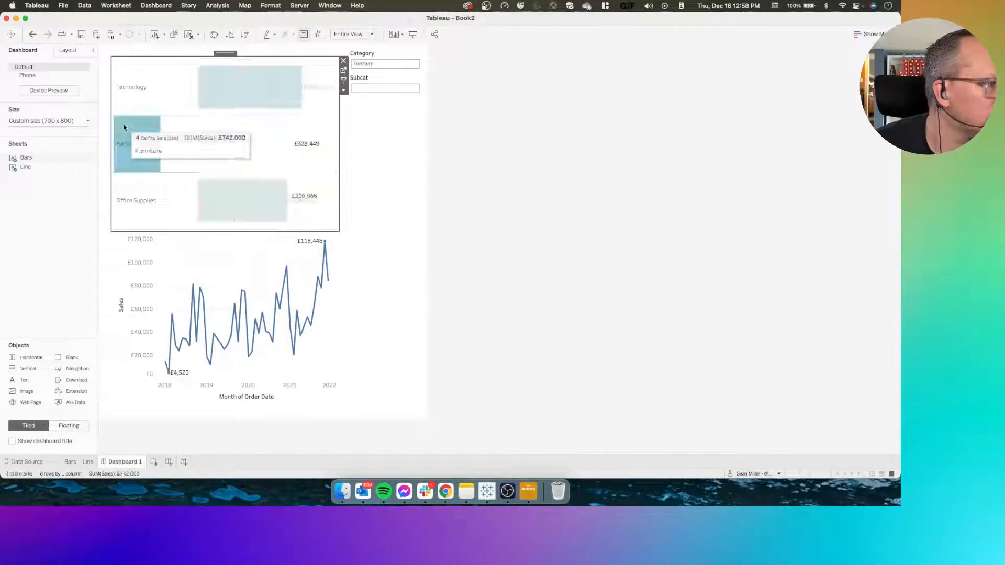
left_click(124, 128)
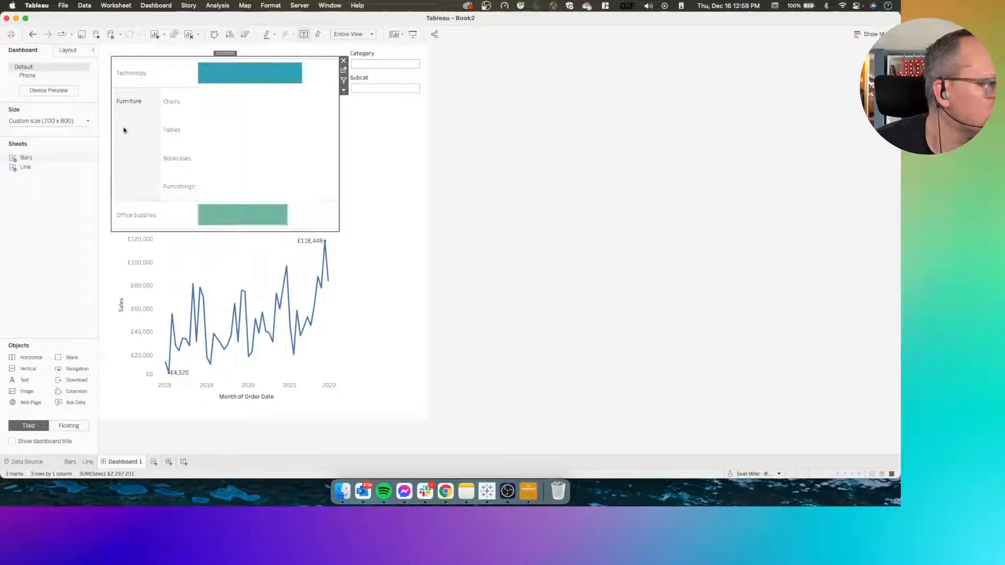
Open the Trend Filter calculation from the Line sheet for editing and highlight its final OR [Subcat] = [Selected SubCat] condition
left_click(88, 461)
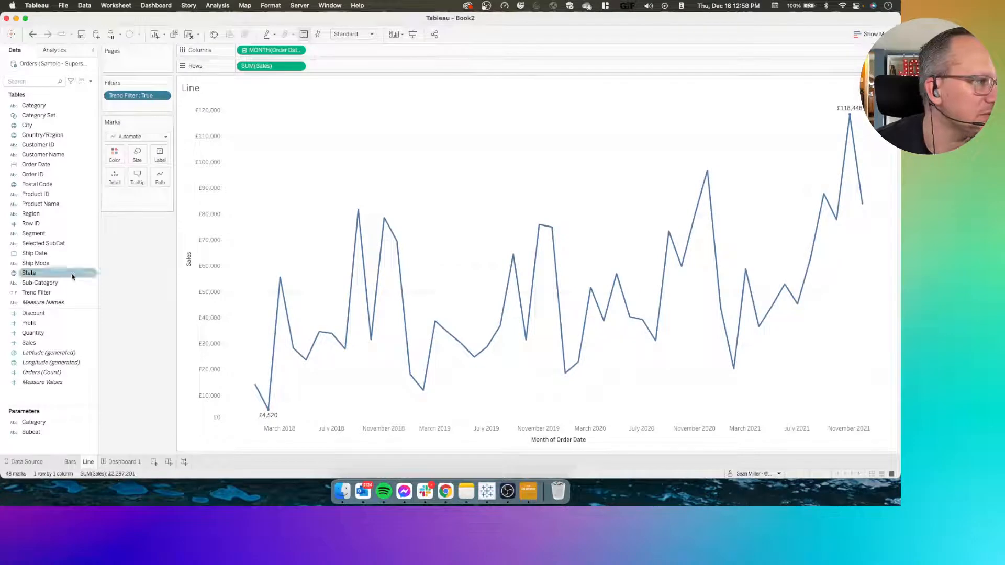
right_click(48, 293)
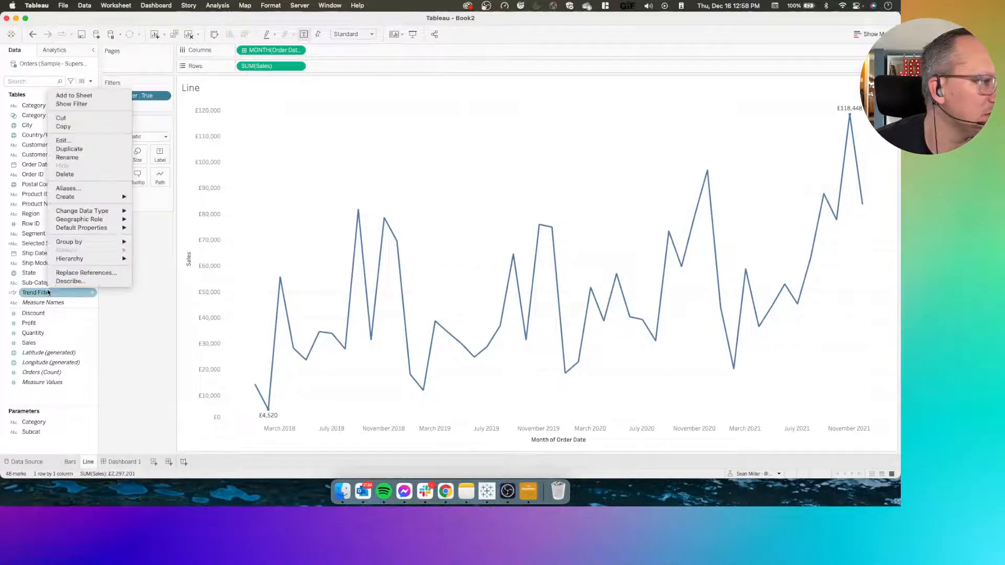
left_click(64, 149)
key("super+z")
right_click(53, 293)
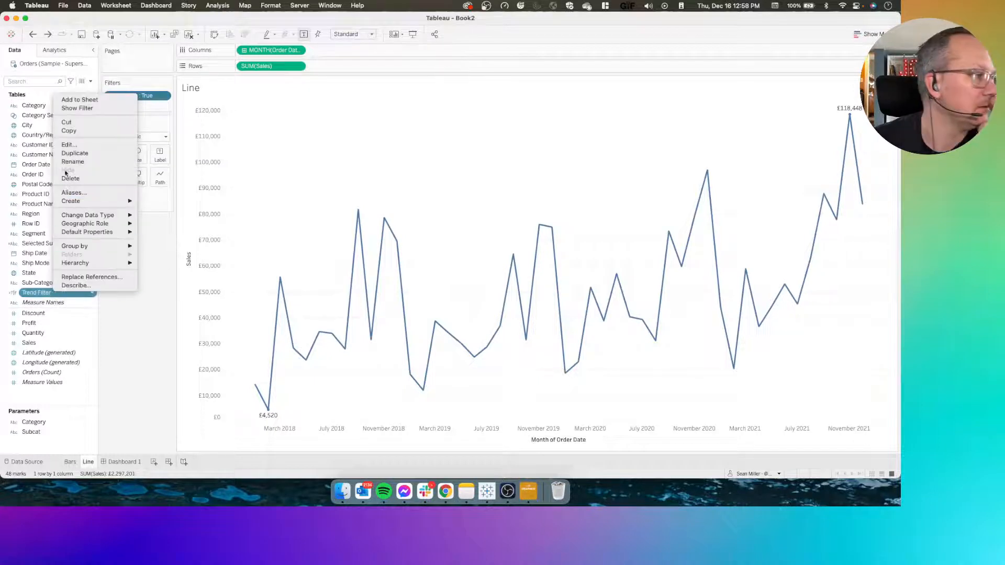
left_click(68, 145)
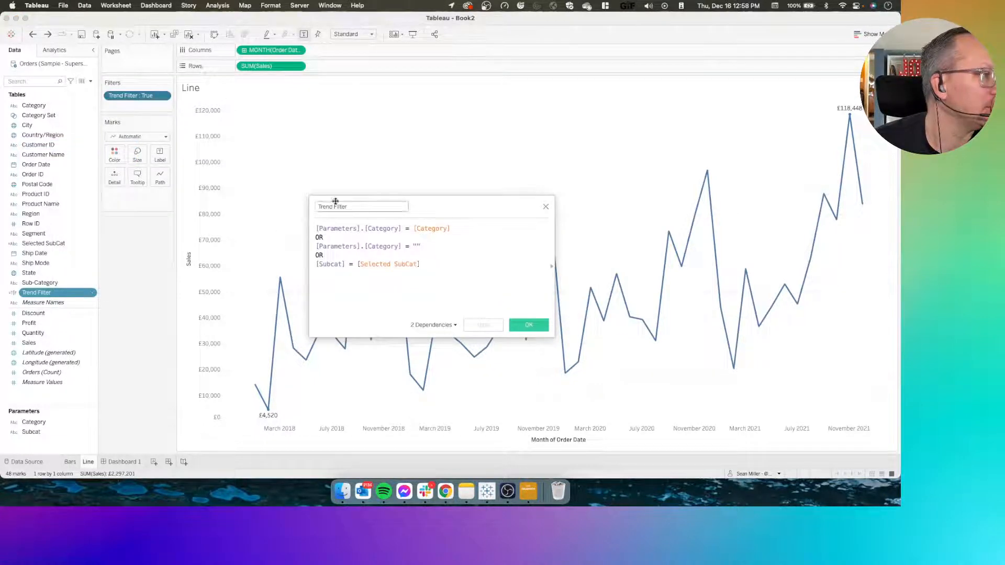
left_click(324, 255)
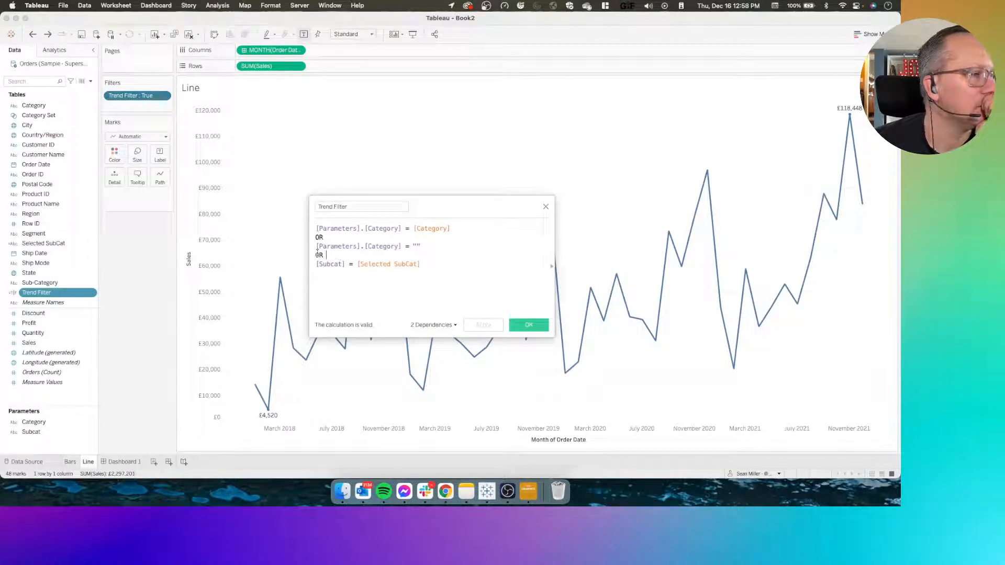
left_click_drag(316, 253, 439, 265)
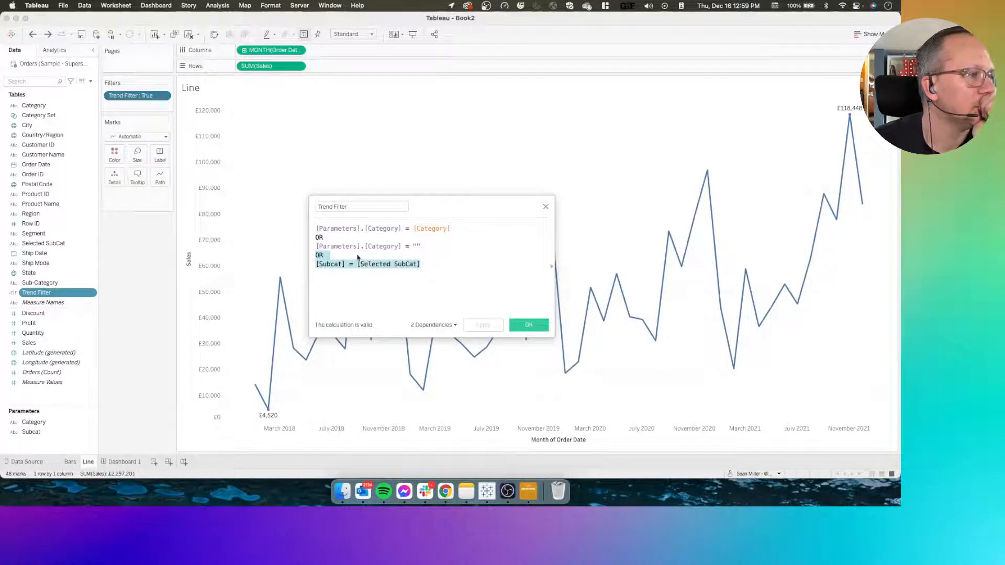
Comment out both [Parameters].[Category] conditions and their ORs in Trend Filter with /* and */, save it and return to Dashboard 1
left_click(316, 228)
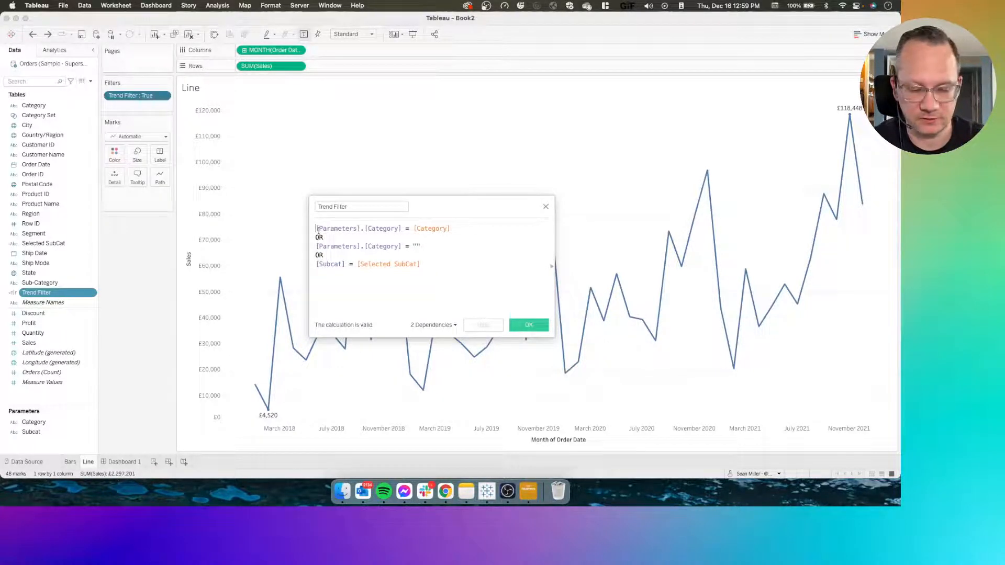
type("/*")
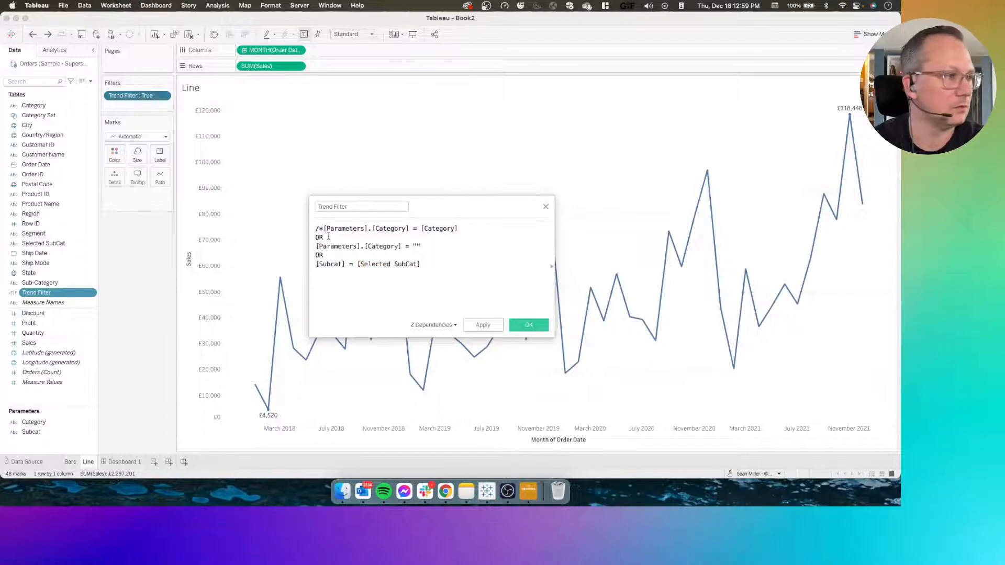
key("BackSpace")
key("BackSpace")
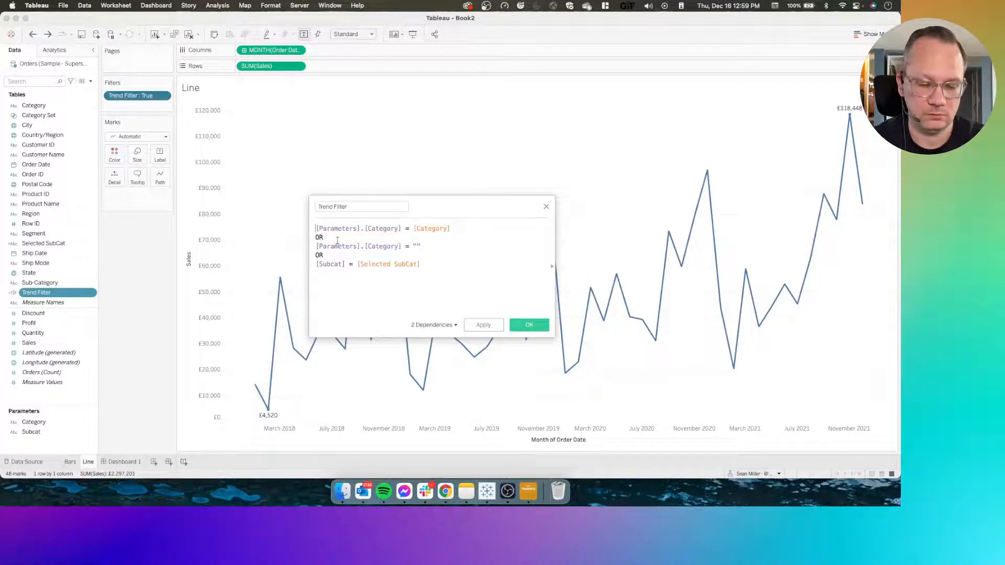
type("/")
type("/")
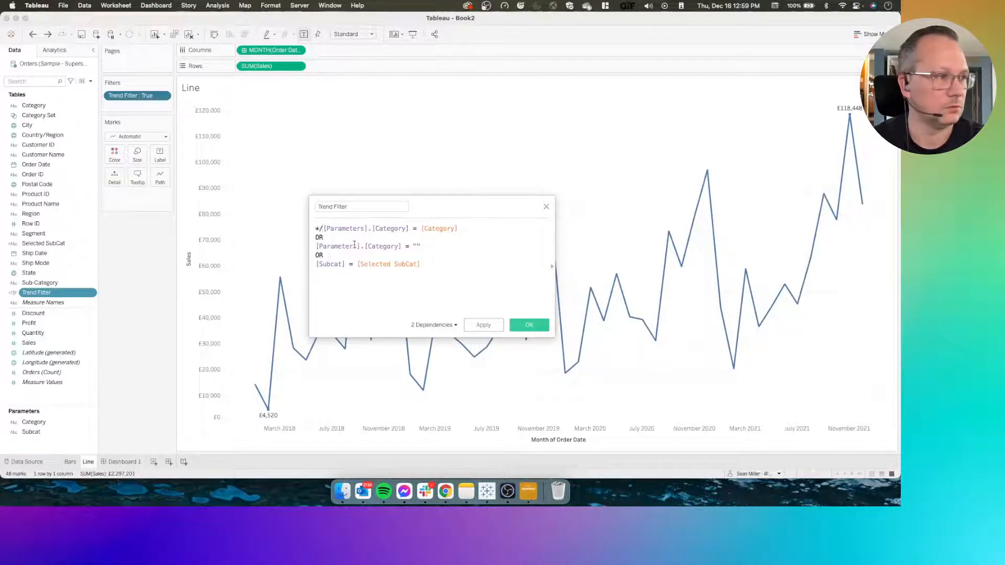
key("BackSpace")
key("BackSpace")
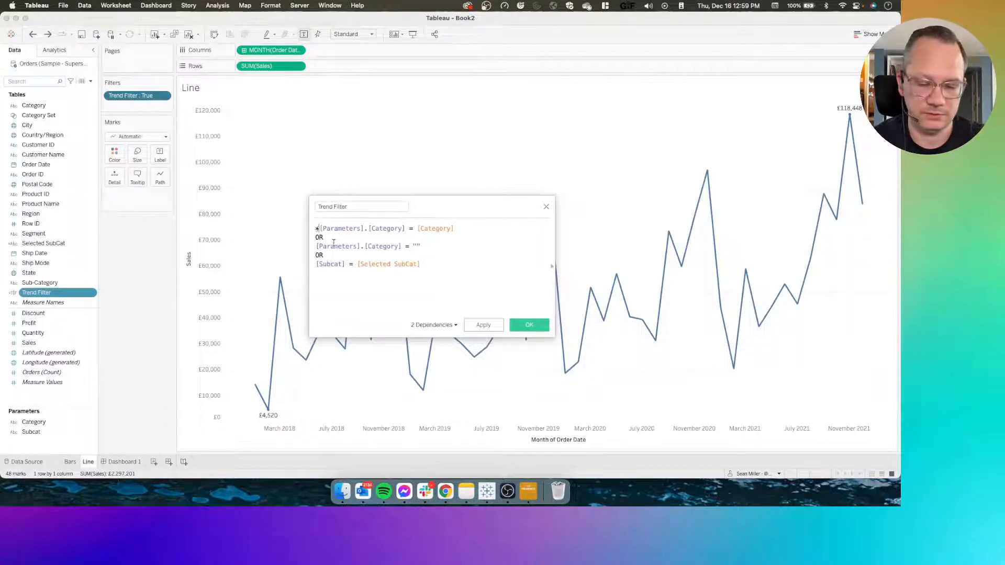
type("/*")
left_click(331, 256)
type("*/")
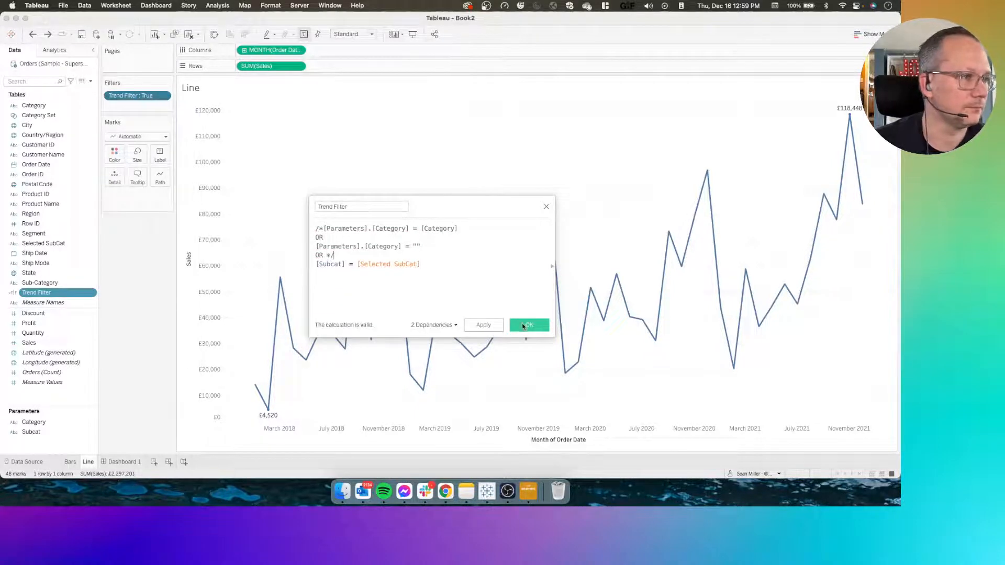
left_click(526, 325)
left_click(121, 463)
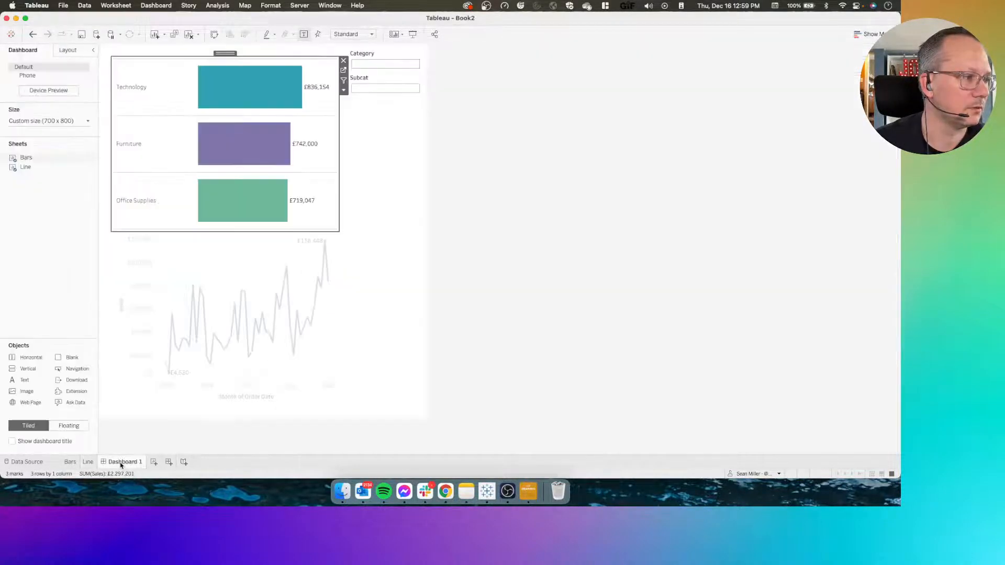
Test the line chart by selecting and clearing Furniture, its Tables sub-category and Office Supplies in the bar chart
left_click(128, 157)
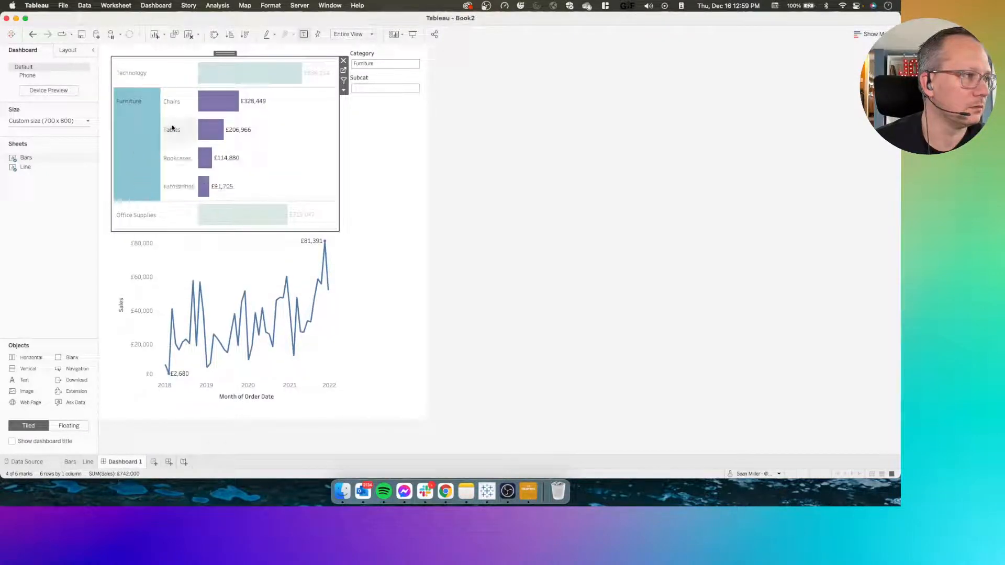
left_click(173, 131)
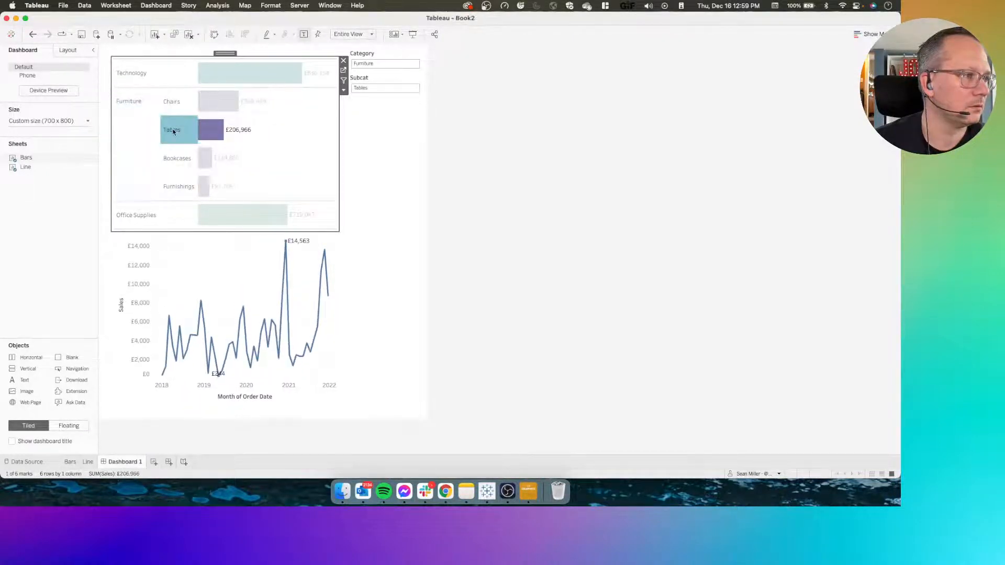
left_click(173, 131)
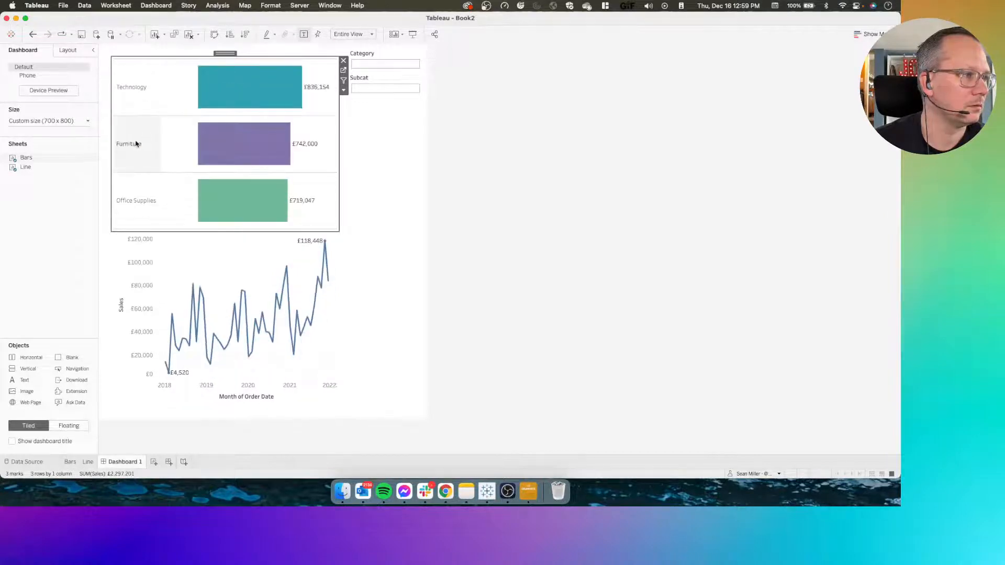
left_click(136, 144)
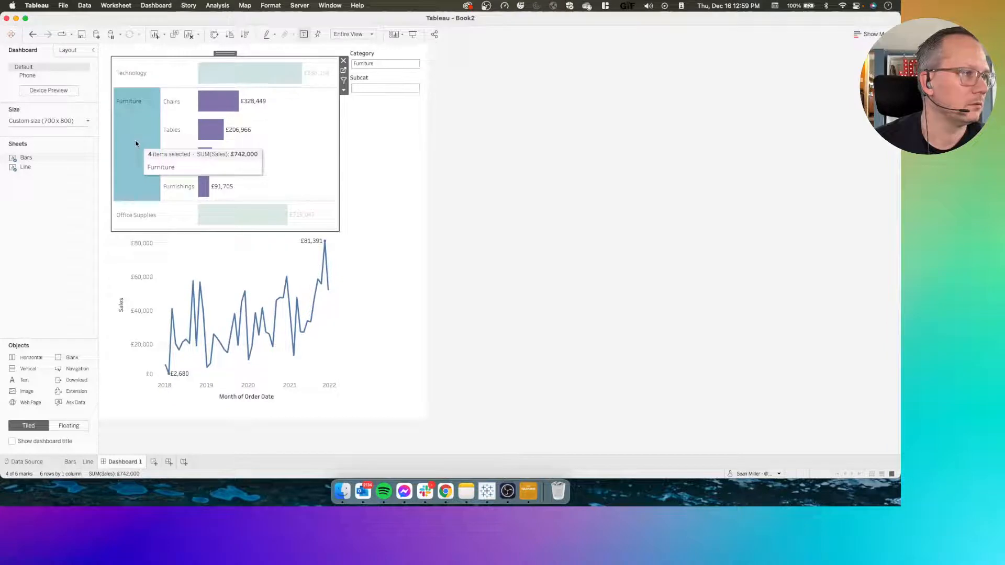
left_click(136, 144)
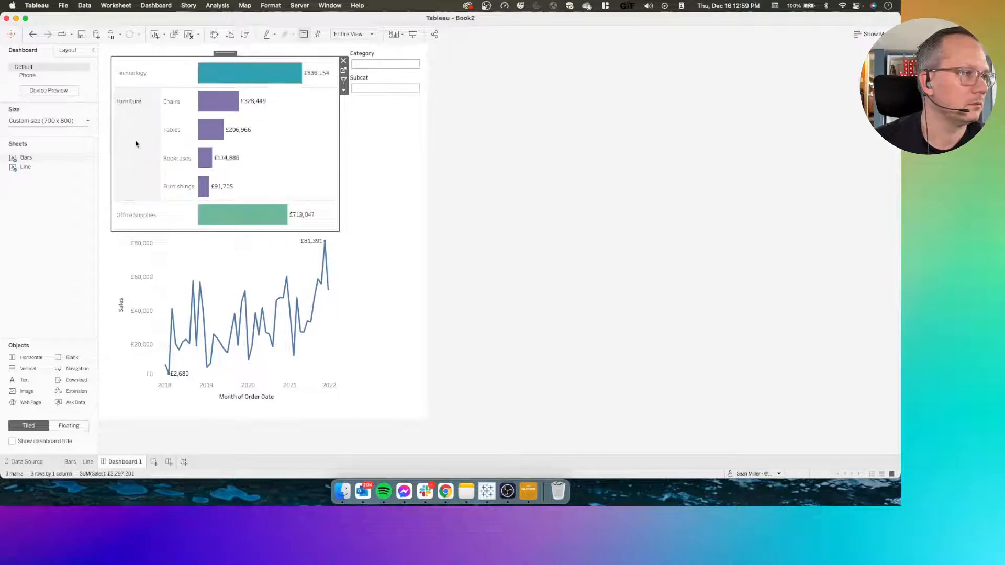
left_click(139, 210)
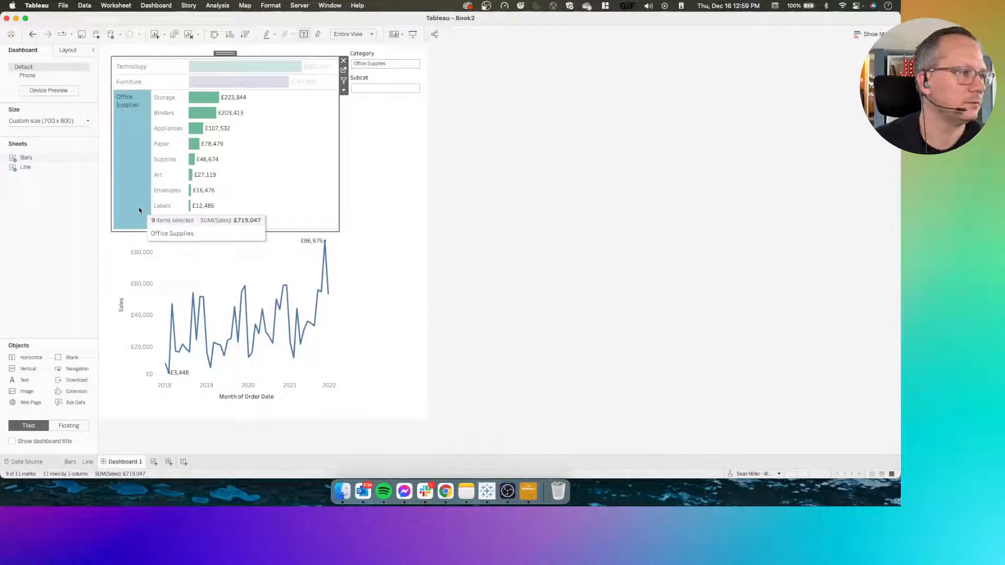
left_click(139, 210)
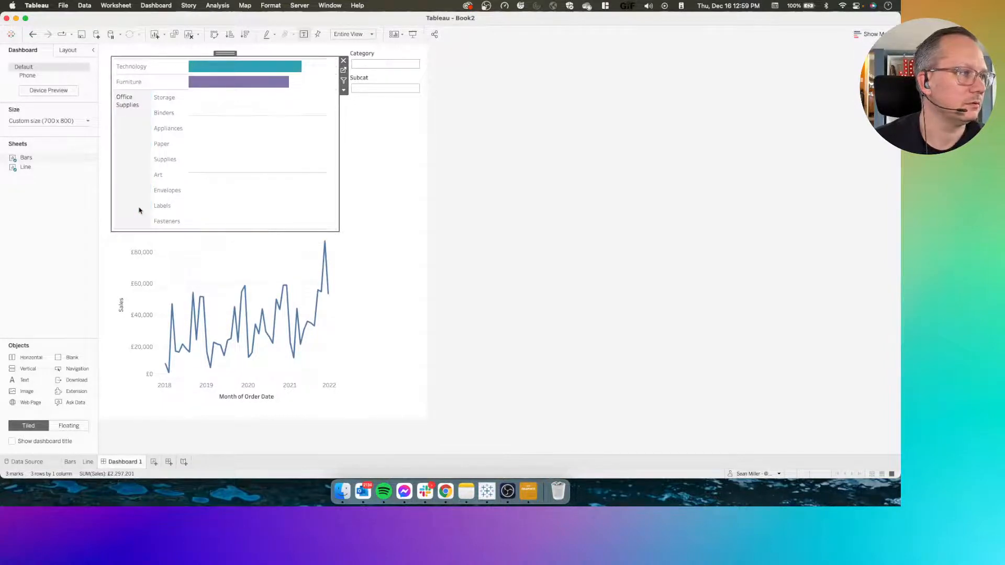
Delete the commented-out category conditions from Trend Filter, leaving only [Subcat] = [Selected SubCat], save it and return to Dashboard 1
left_click(89, 462)
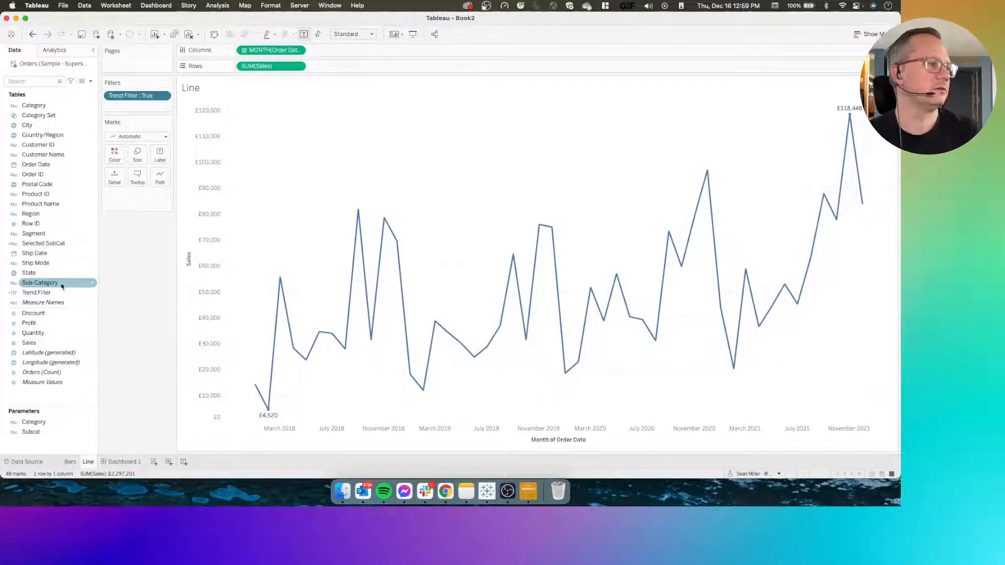
right_click(42, 293)
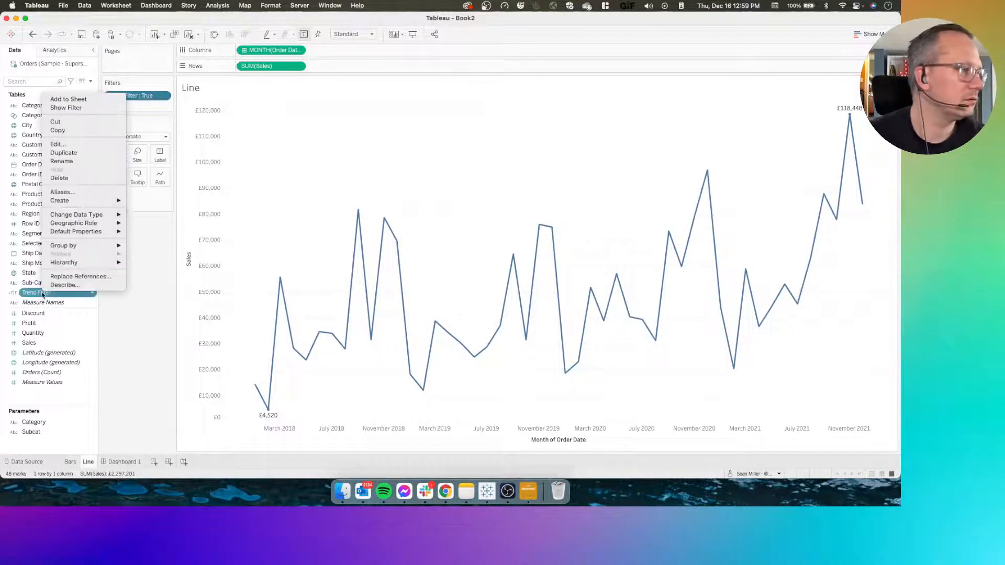
left_click(74, 144)
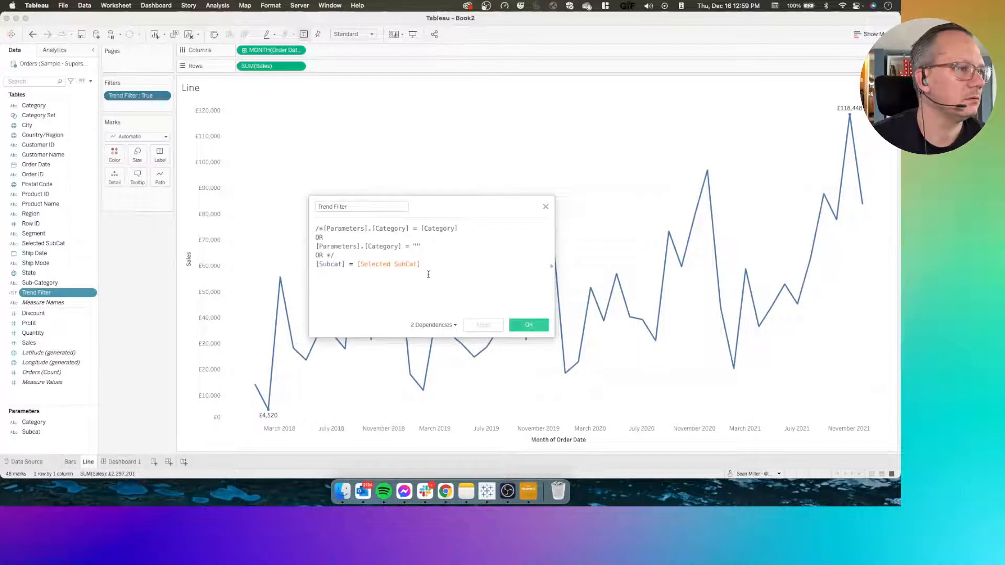
left_click_drag(335, 257, 282, 206)
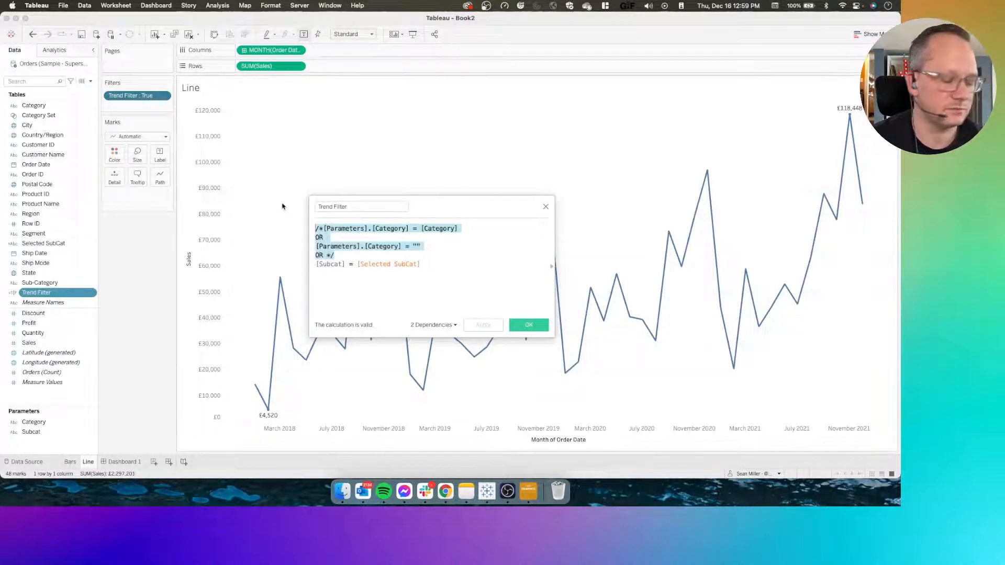
key("BackSpace")
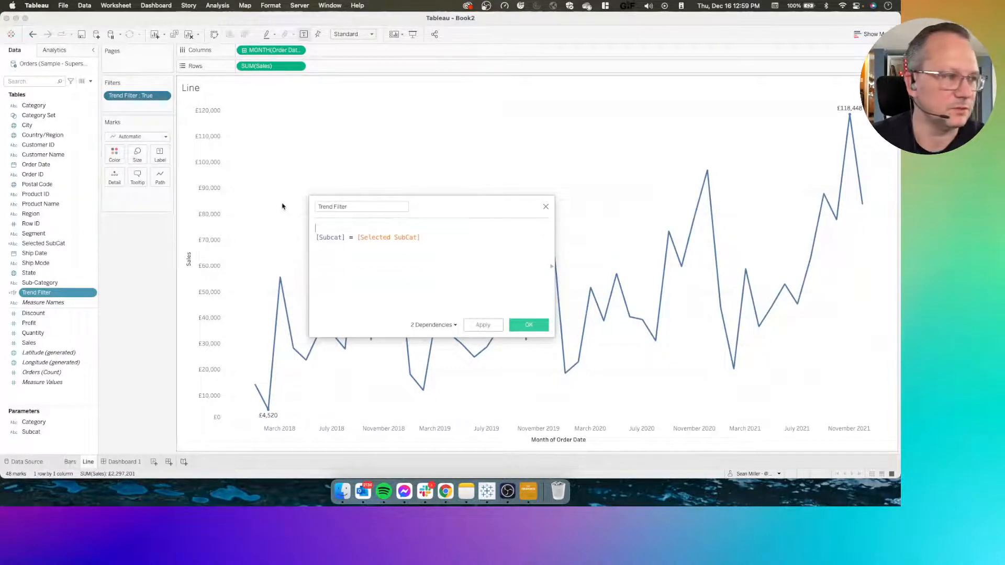
left_click(527, 325)
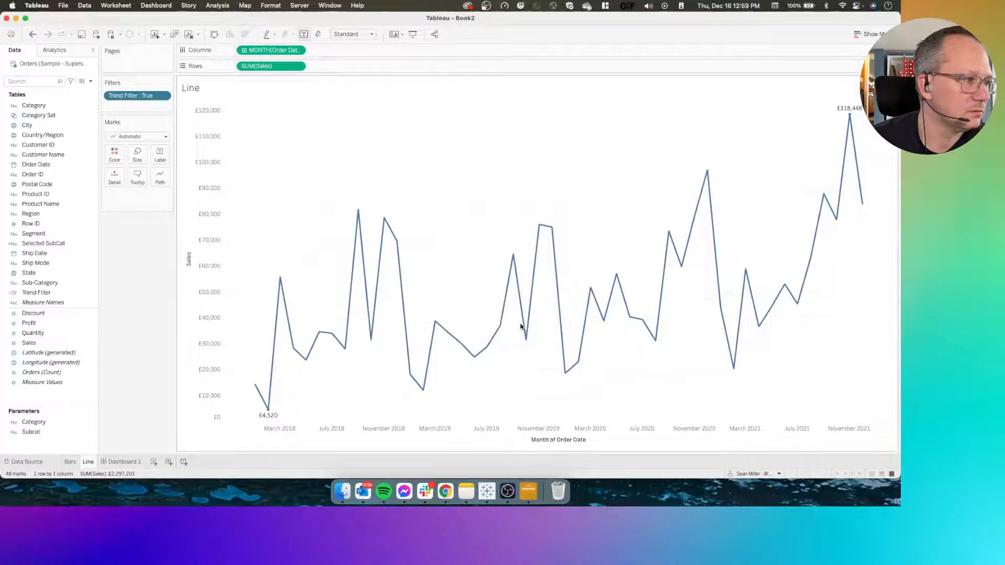
left_click(125, 463)
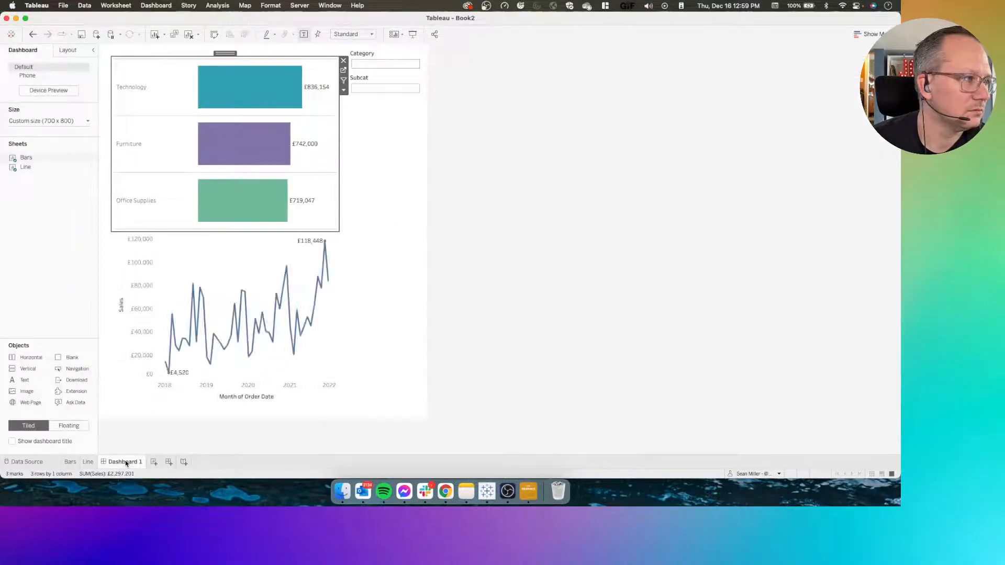
Drill into Office Supplies, select and deselect Appliances, and select Technology to check the line chart against the simplified filter
left_click(215, 191)
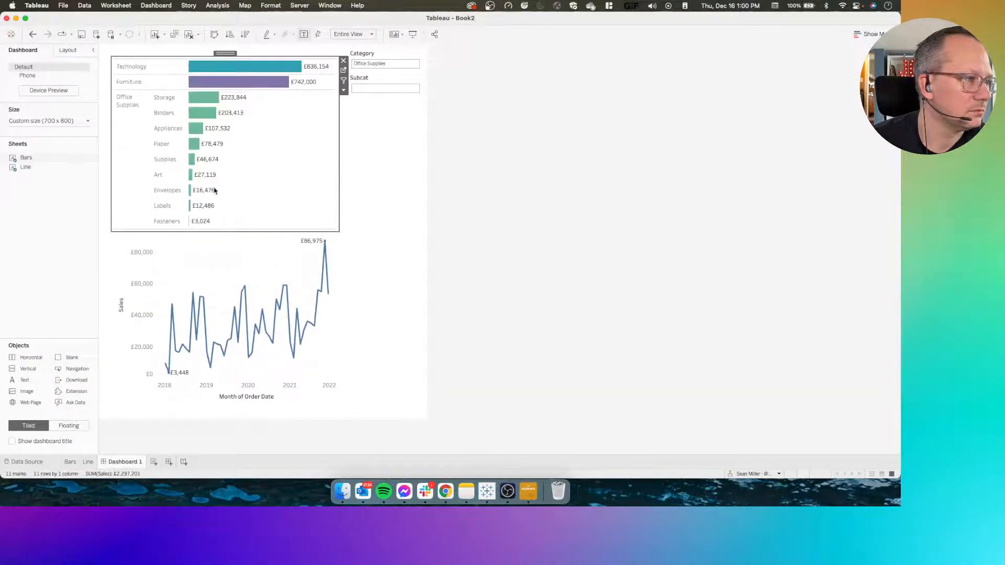
left_click(196, 133)
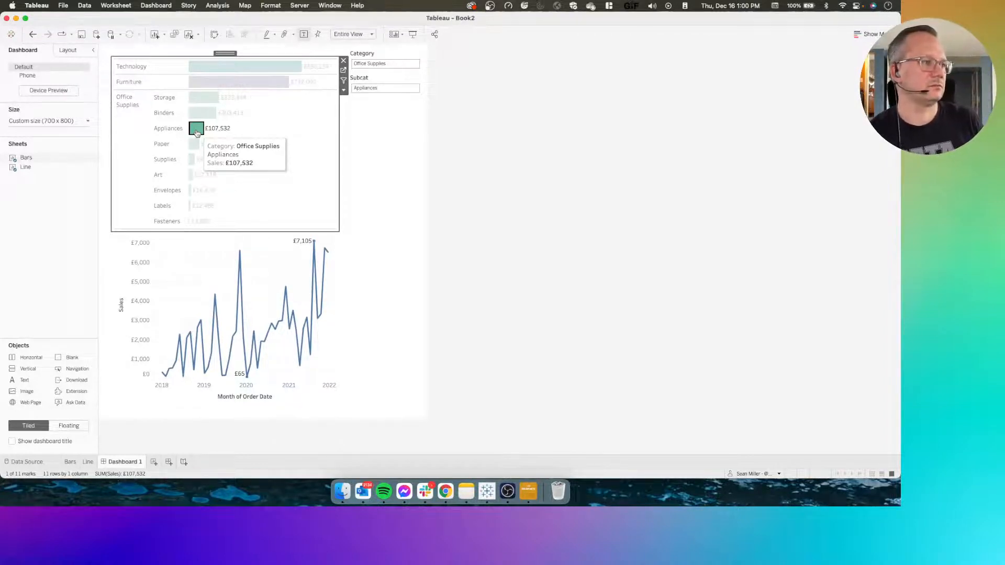
left_click(196, 132)
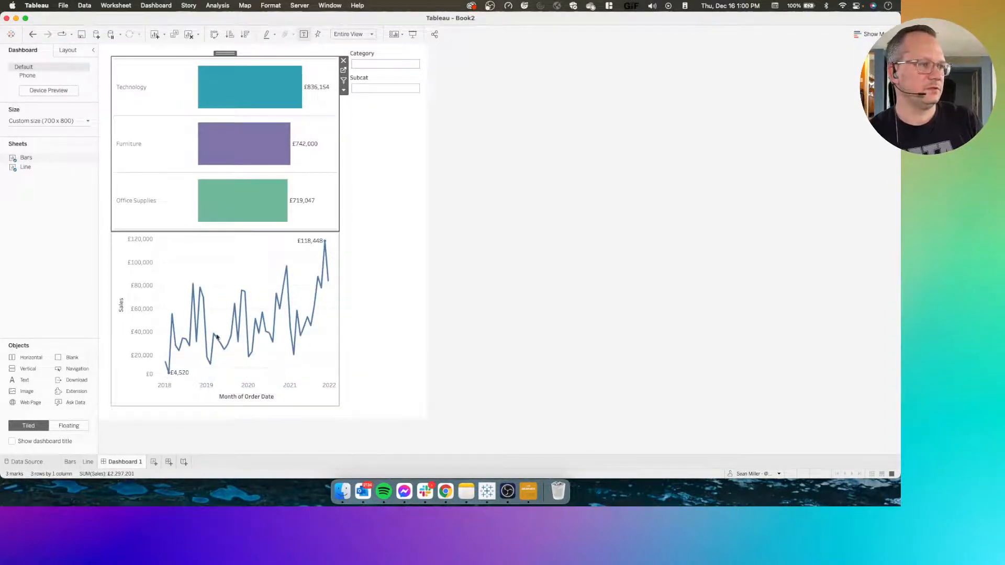
left_click(130, 88)
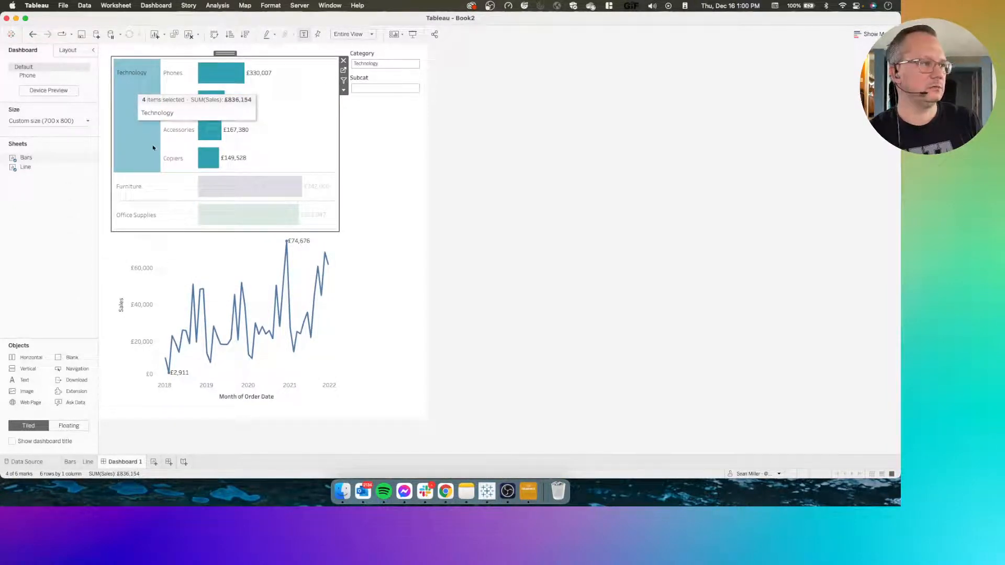
Check the line chart by selecting the Accessories sub-category, switching to Office Supplies and clearing the bar chart selection
left_click(177, 135)
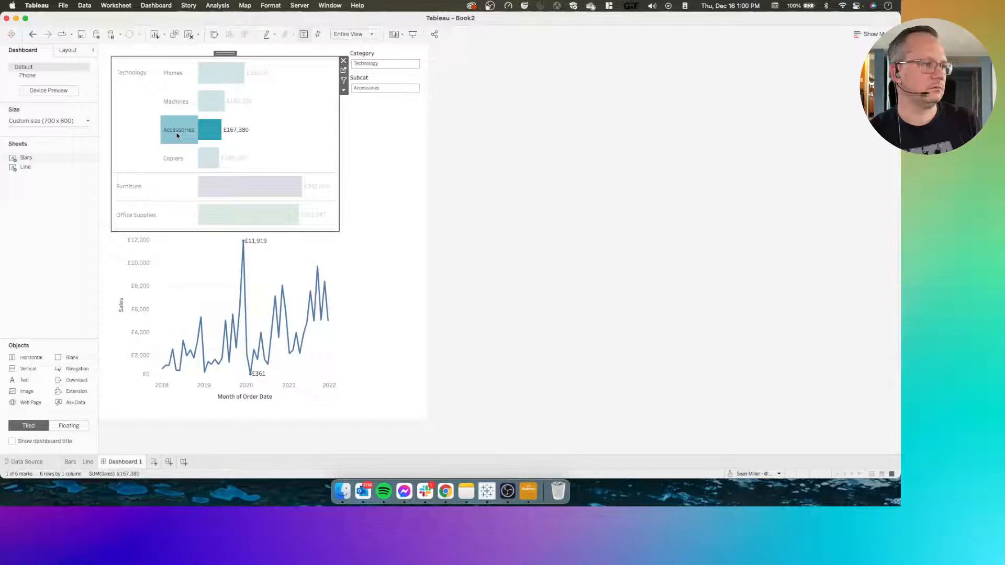
left_click(132, 213)
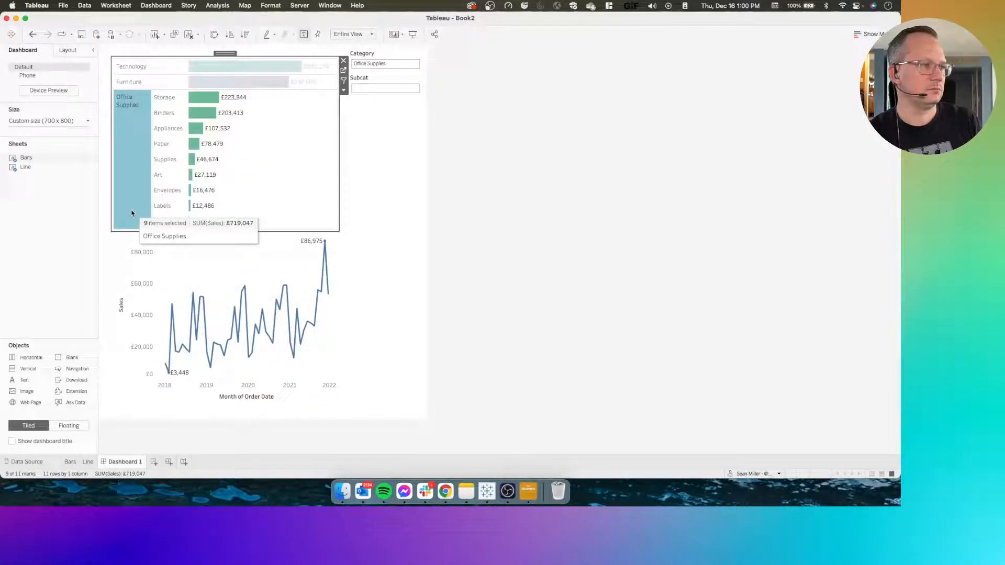
key("Escape")
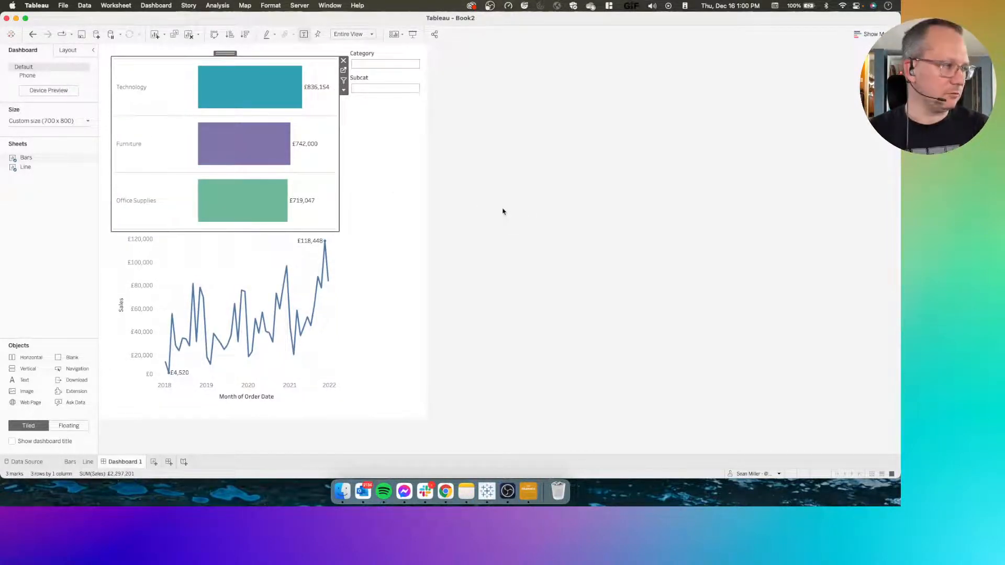
Go to the Line sheet, review the Trend Filter formula without changing it, and return to Dashboard 1
left_click(270, 239)
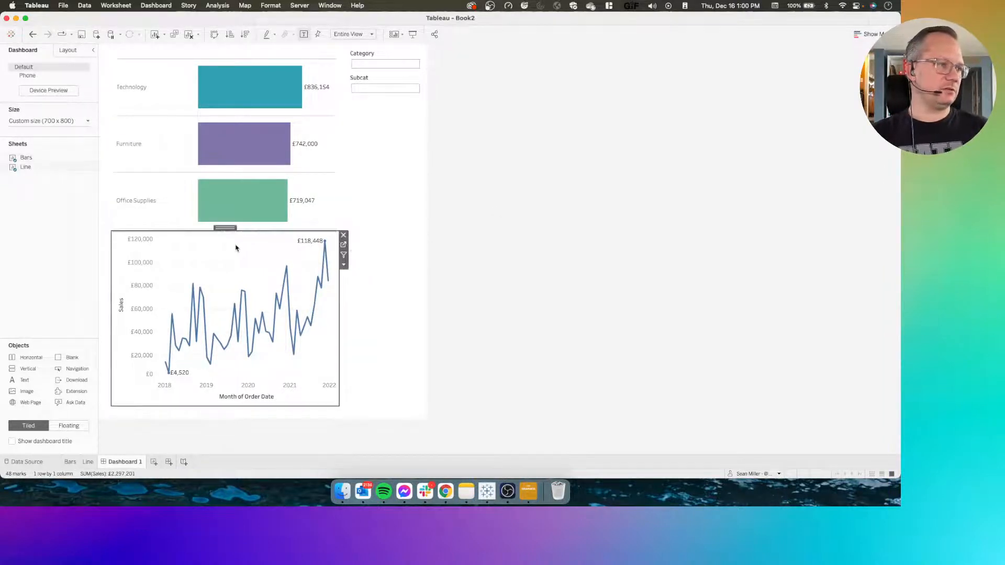
left_click(343, 245)
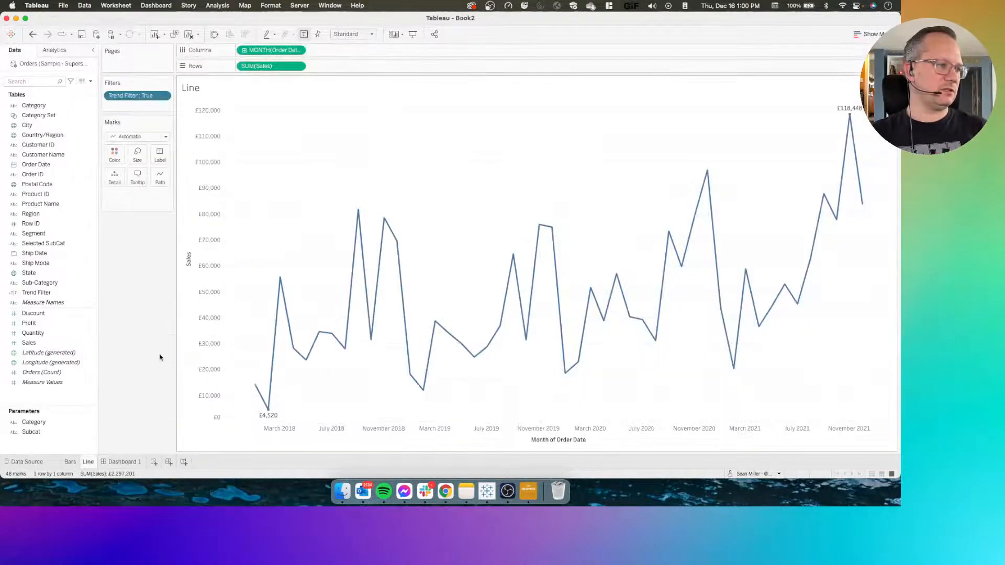
right_click(45, 293)
left_click(59, 143)
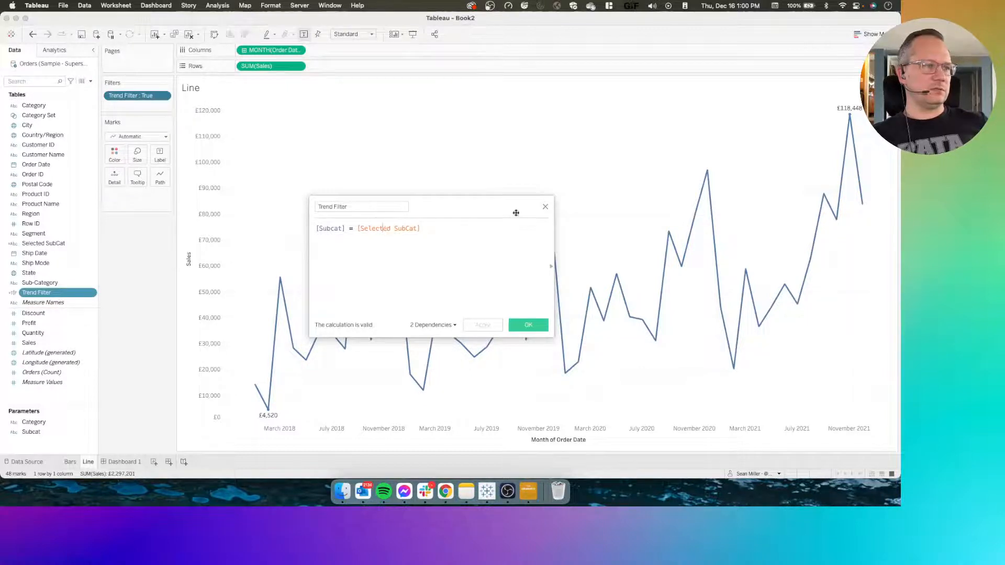
left_click(545, 207)
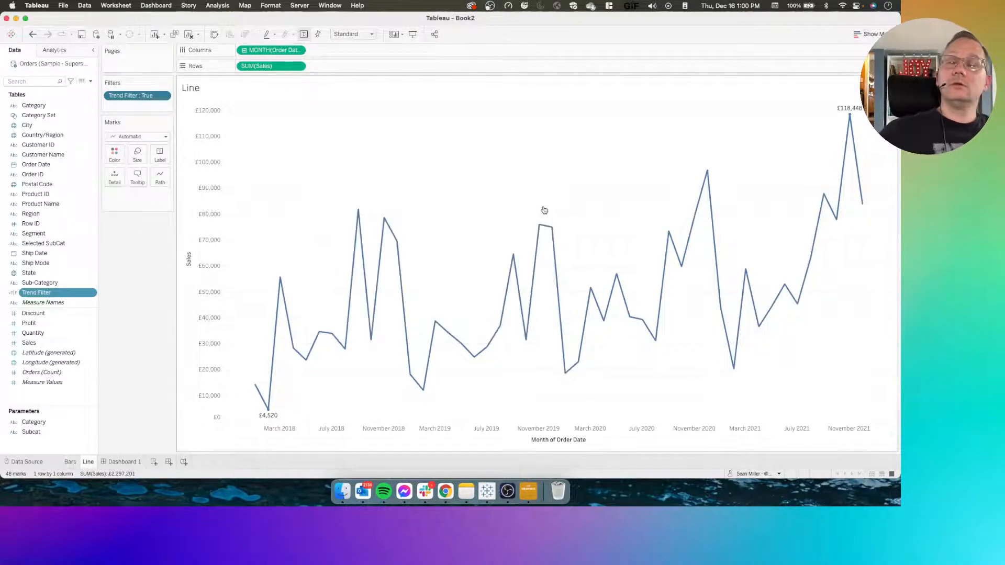
left_click(121, 461)
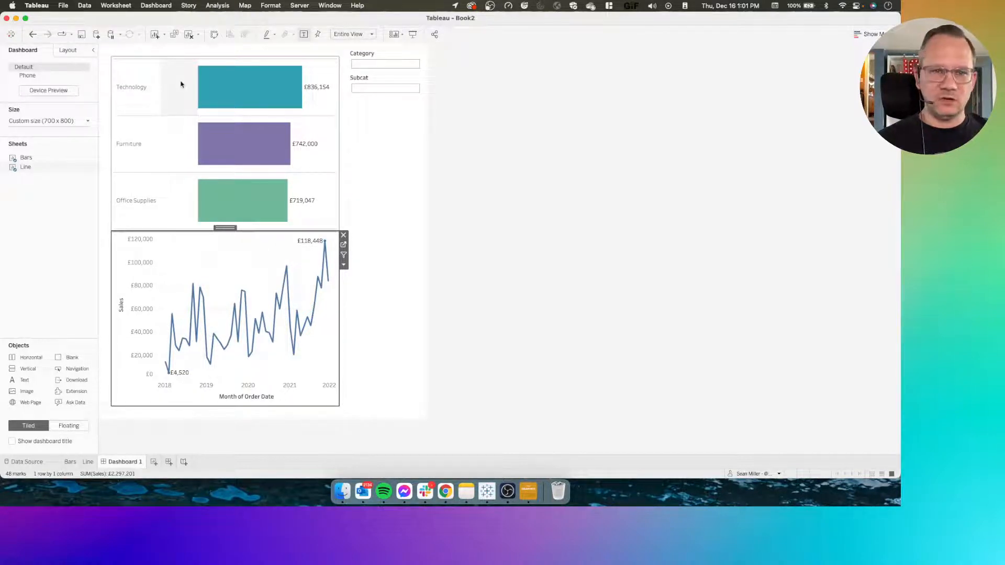
Drill into Office Supplies in the bar chart, inspect the line chart, and clear the selection again
left_click(141, 210)
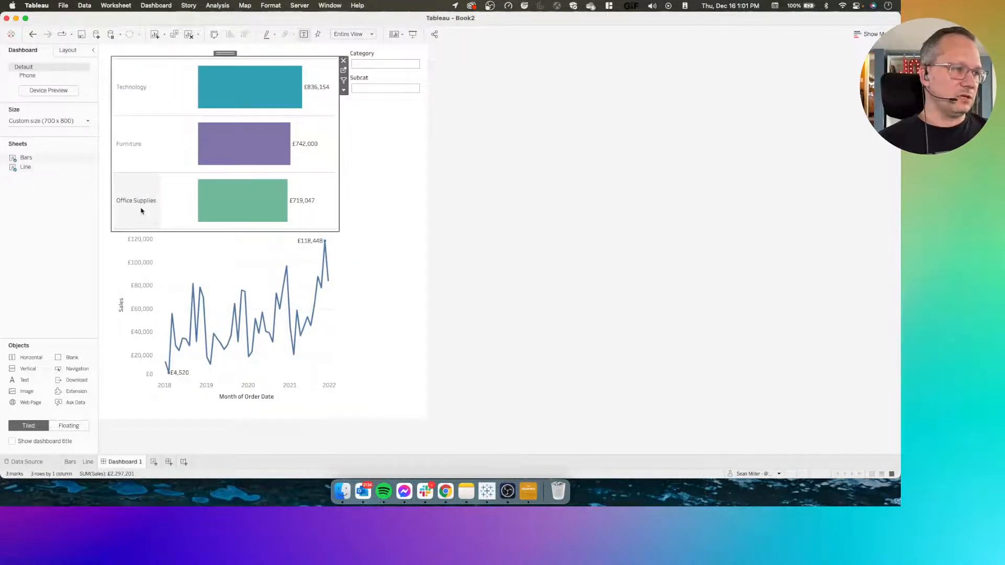
left_click(140, 211)
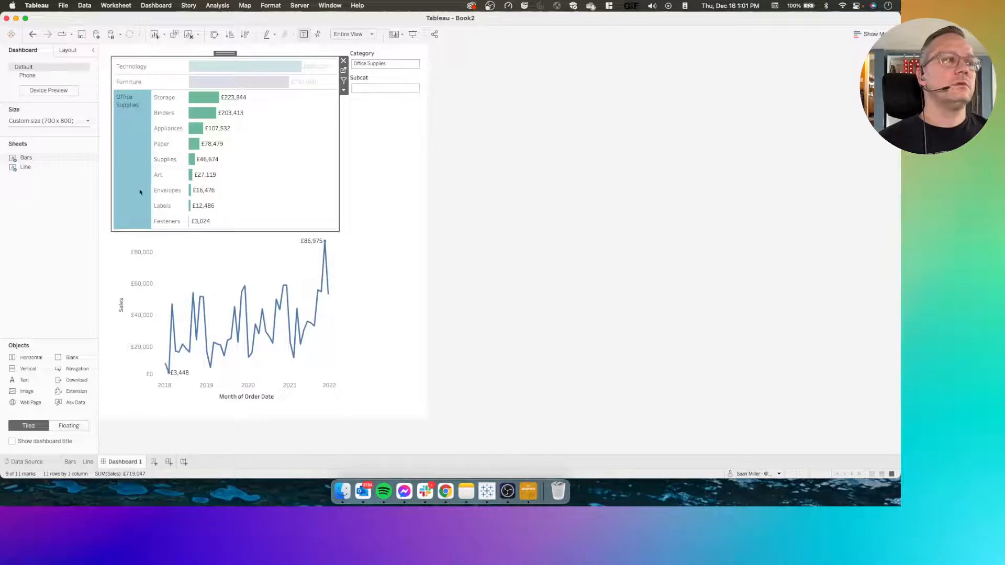
mouse_move(140, 192)
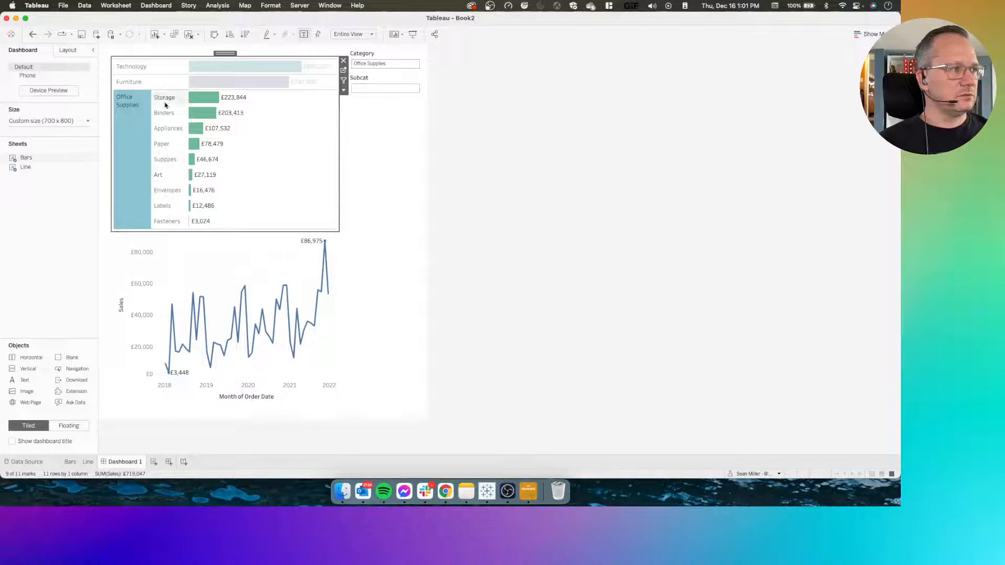
left_click(135, 153)
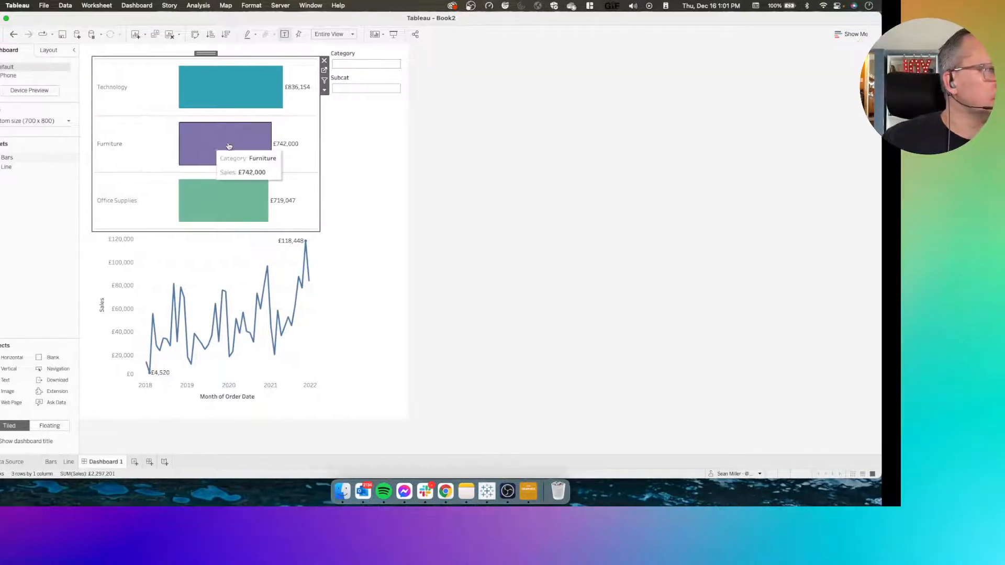
Switch to the Workout Wednesday page in the browser, review the example dashboard and requirements, and return to Tableau
key("super+Tab")
scroll(162, 195, "up", 1)
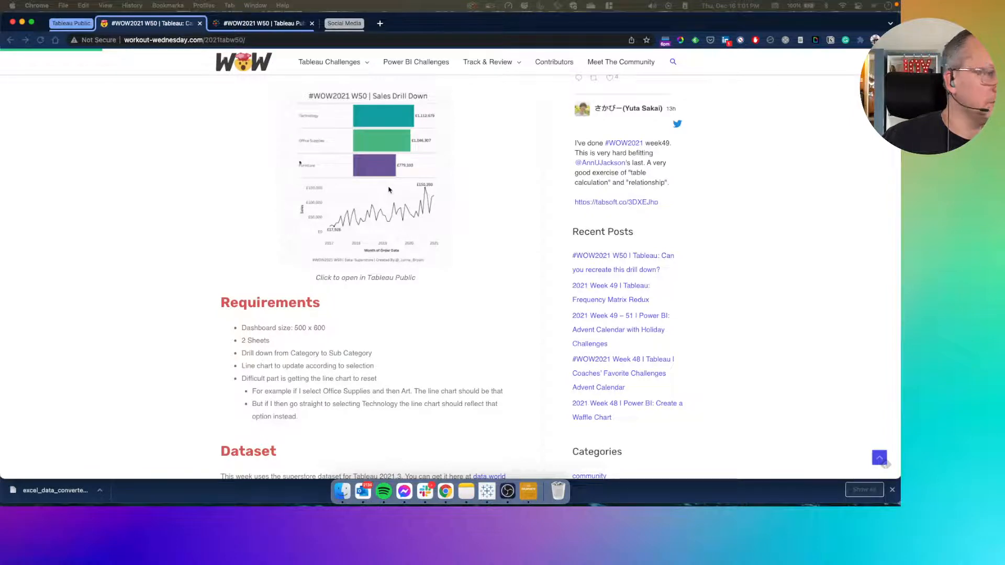
key("ctrl+Right")
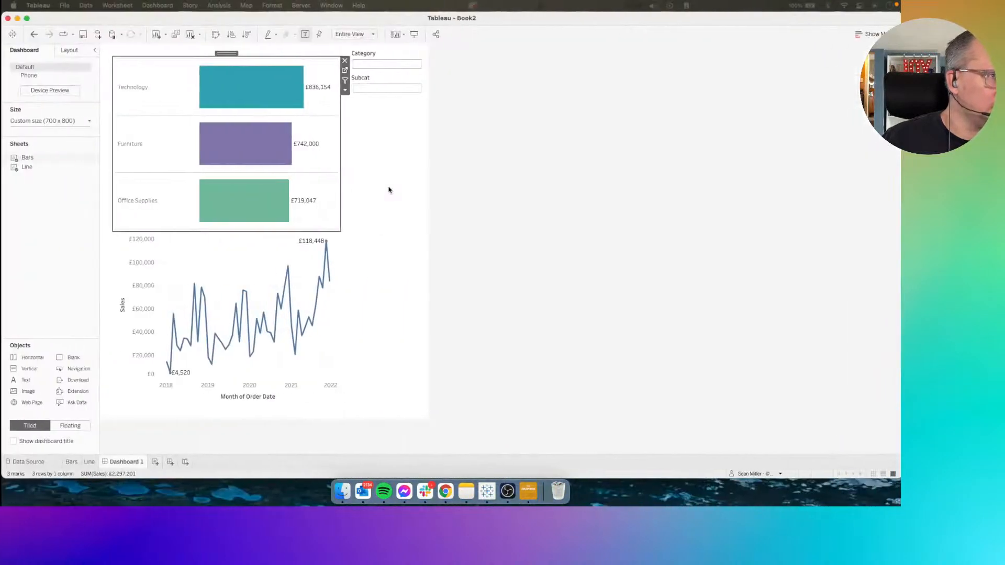
Select, clear and reselect Furniture in the bar chart to check how the line chart responds
left_click(135, 165)
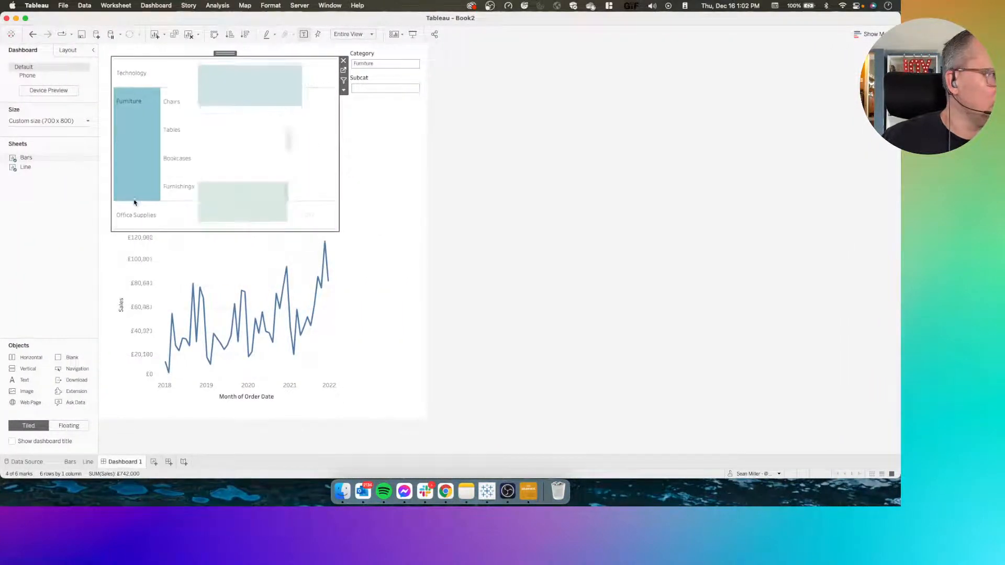
left_click(135, 173)
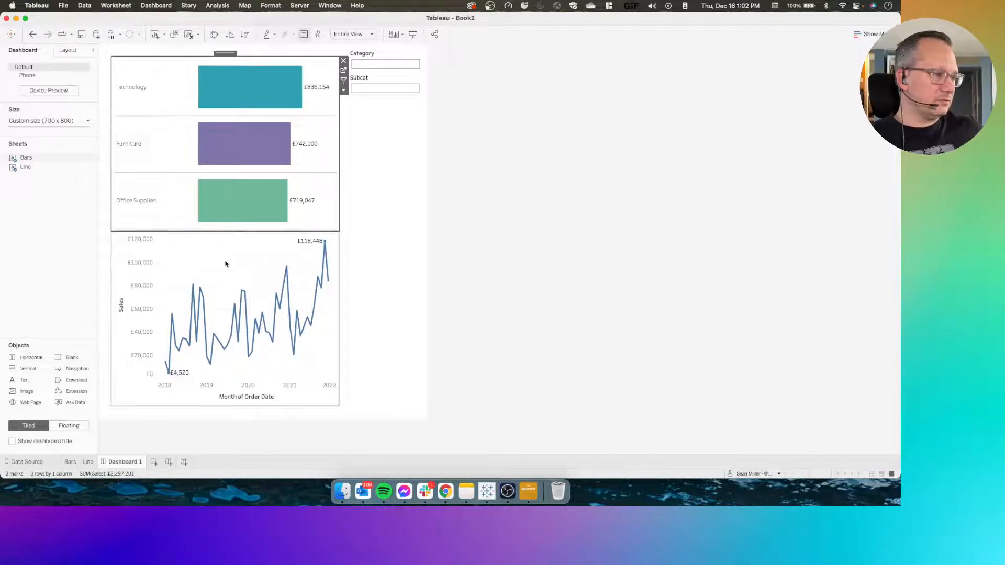
left_click(123, 147)
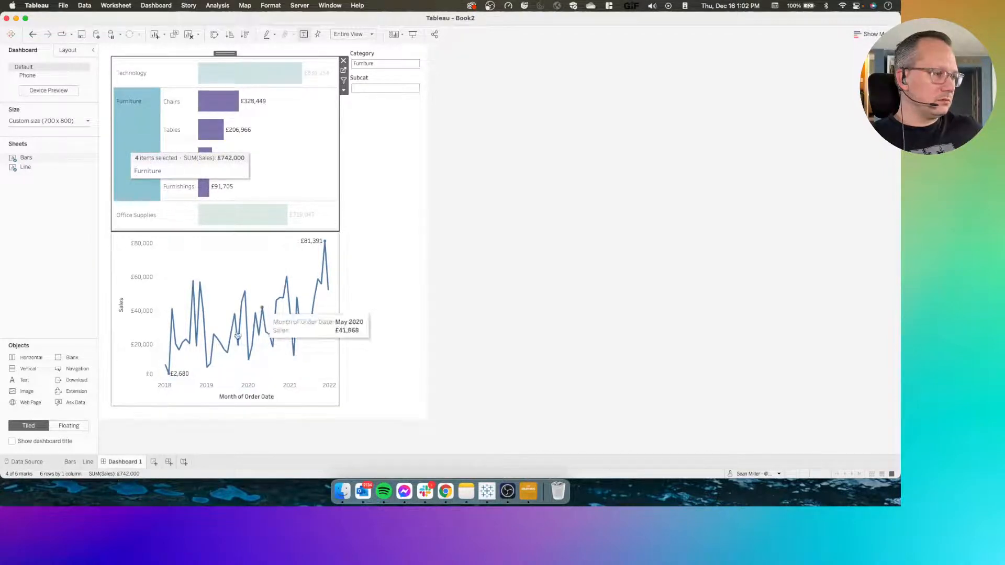
Create a new worksheet and filter its Category field to Furniture only
left_click(153, 462)
left_click(46, 119)
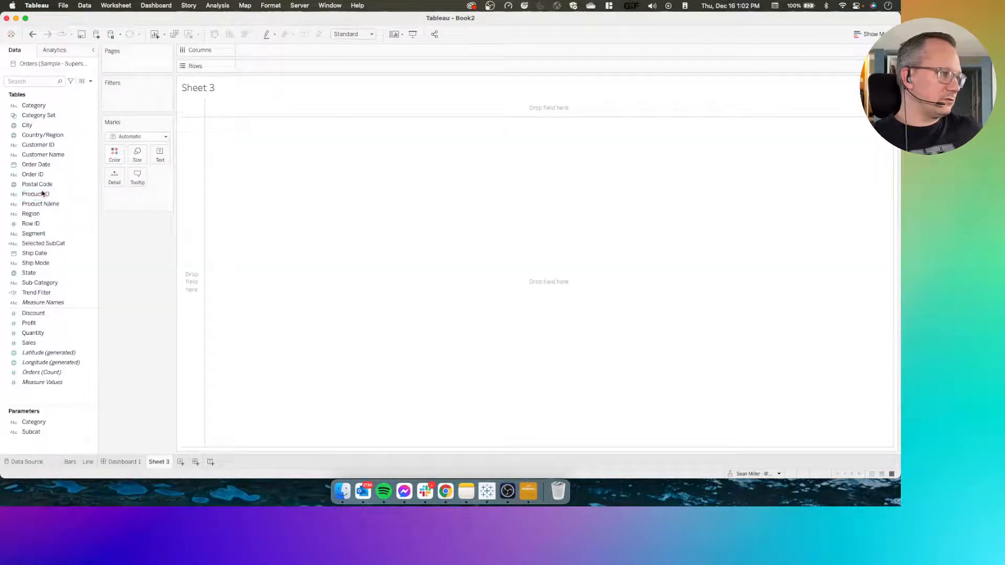
left_click_drag(34, 105, 120, 106)
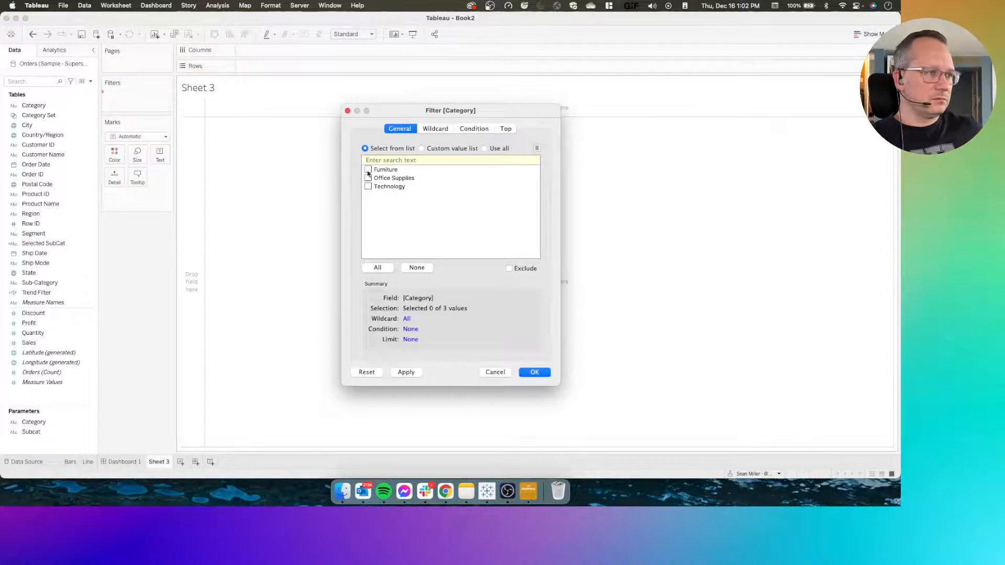
left_click(533, 373)
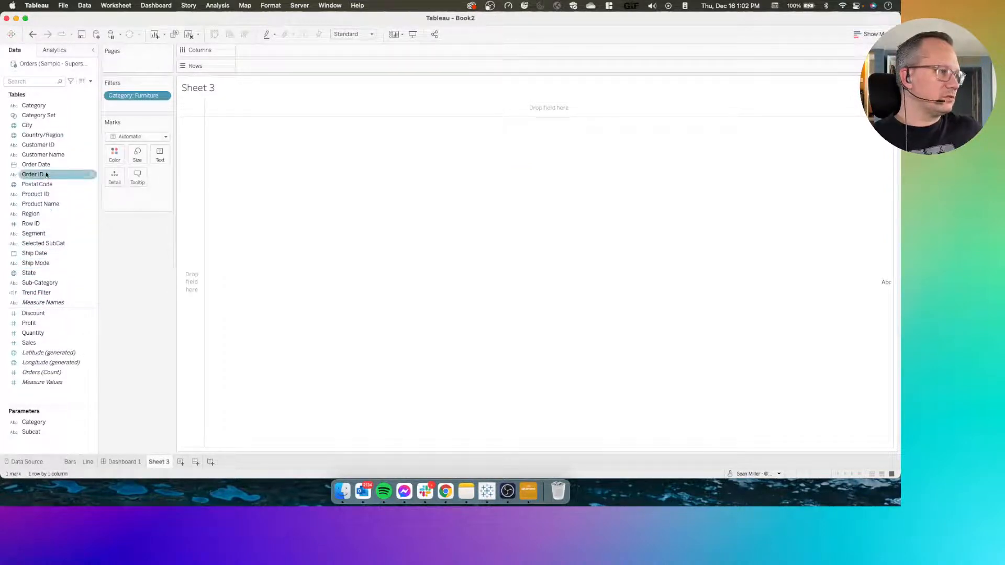
Plot Sales by continuous month of Order Date as a line chart on the Furniture-filtered sheet
left_click_drag(46, 165, 275, 49)
left_click(297, 50)
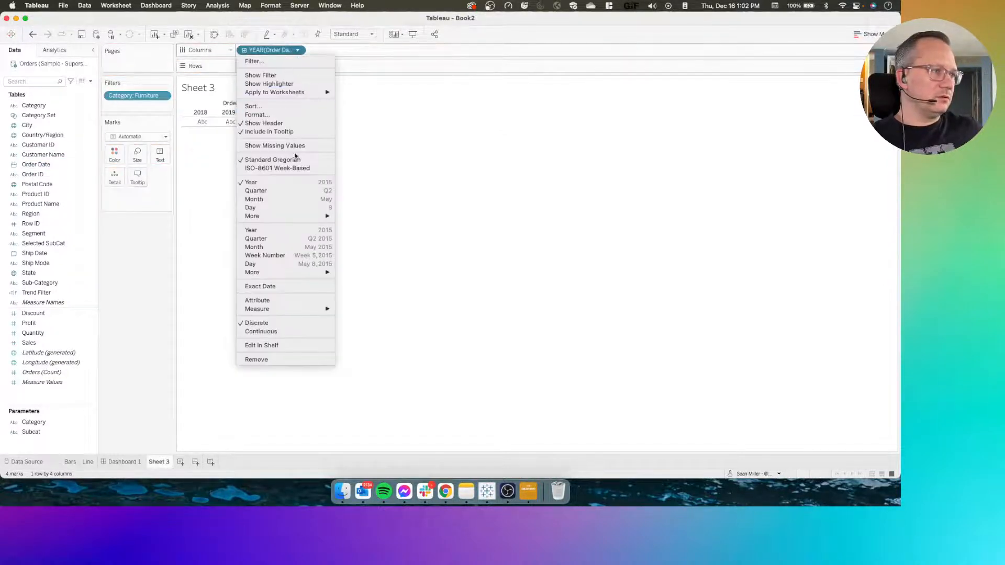
left_click(288, 247)
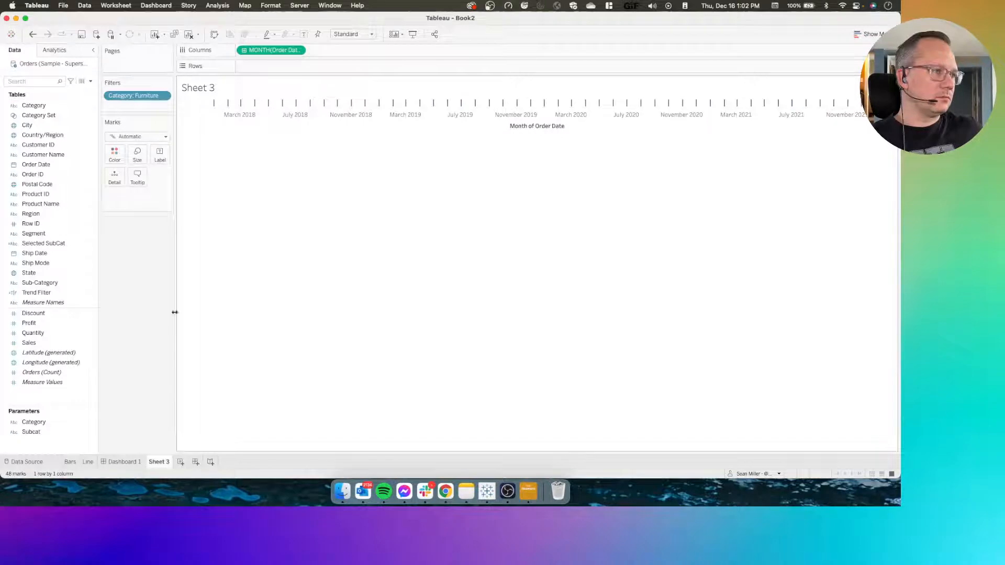
mouse_move(31, 343)
left_mouse_down()
mouse_move(68, 345)
mouse_move(302, 67)
left_mouse_up()
Turn on mark labels for the Furniture trend line, limited to the Min/Max values
left_click(161, 153)
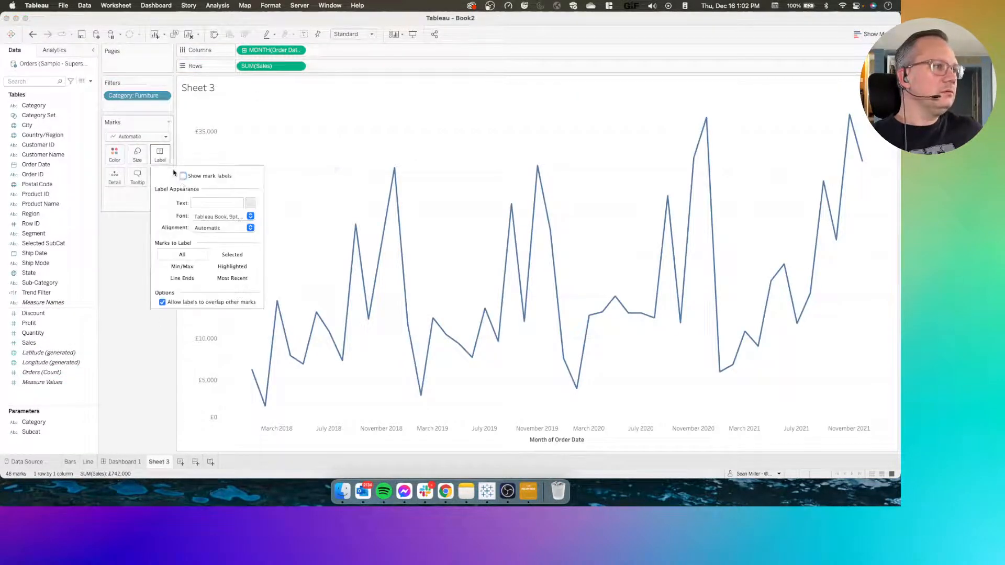
left_click(183, 176)
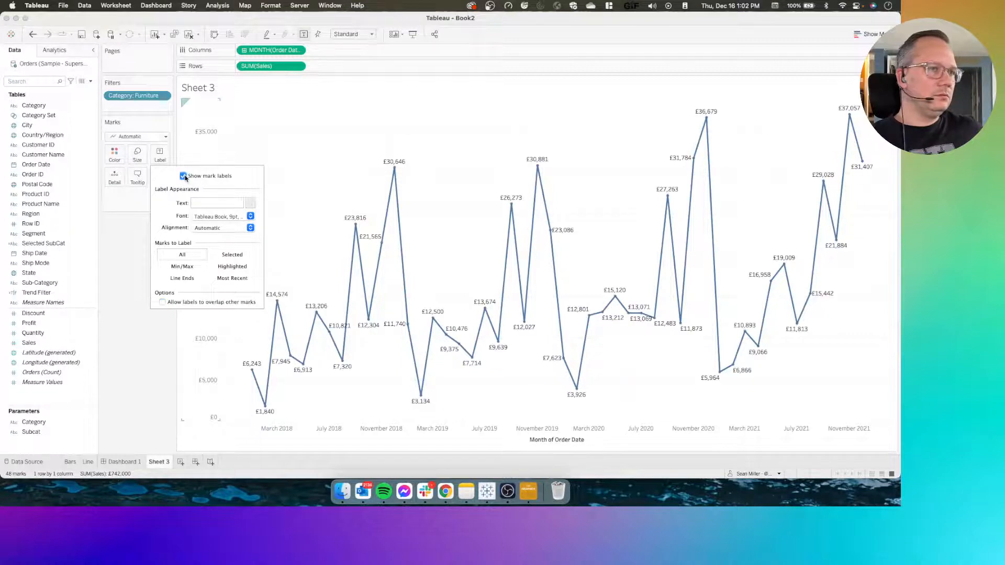
left_click(130, 348)
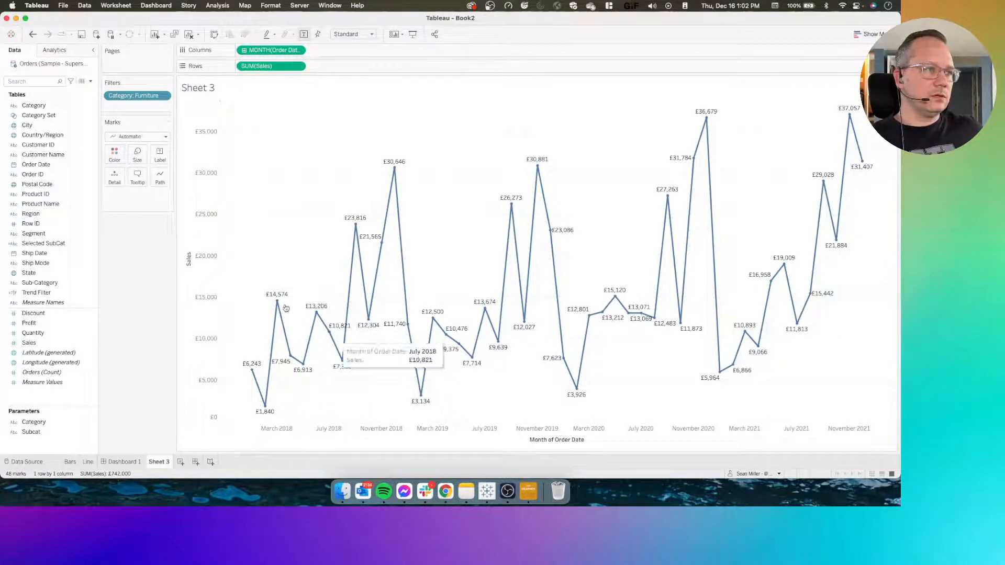
left_click(159, 156)
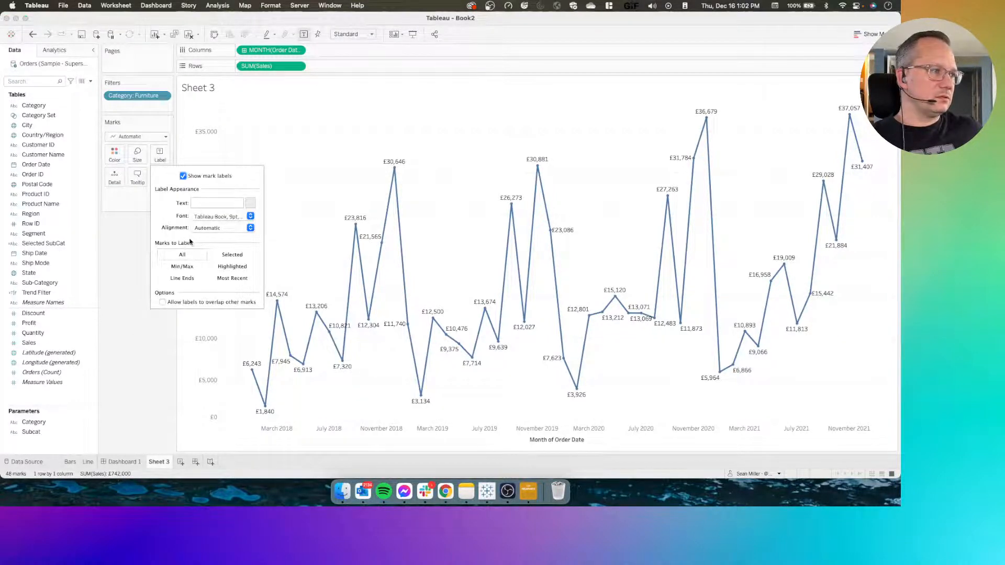
left_click(184, 271)
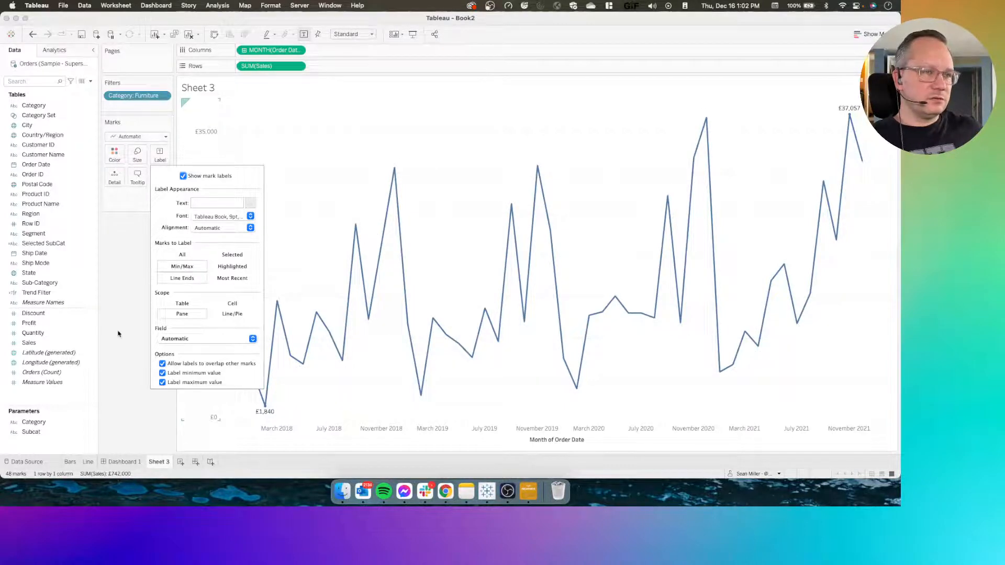
left_click(107, 351)
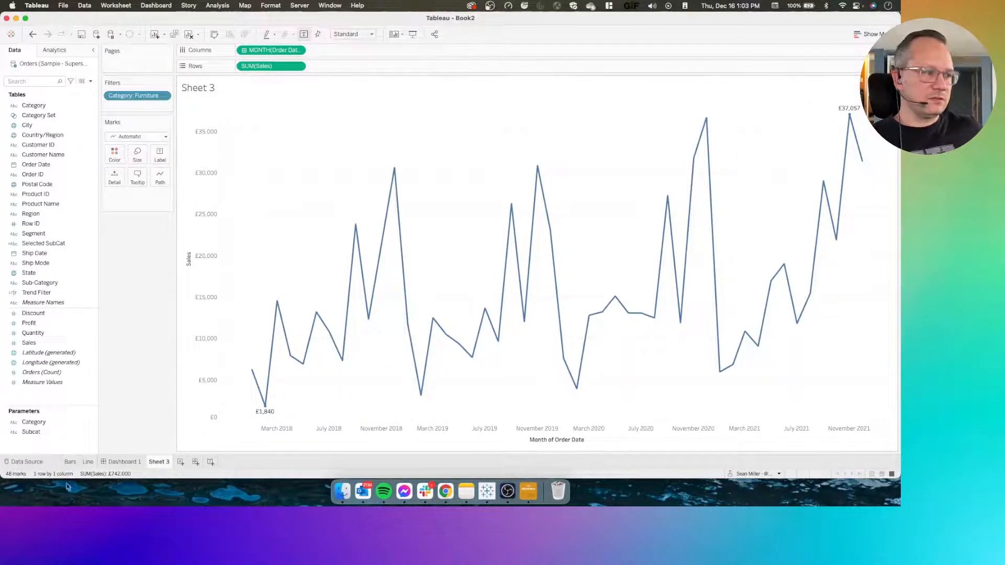
Return to Dashboard 1 and toggle Furniture to compare its line chart with the Furniture-only test sheet
left_click(123, 462)
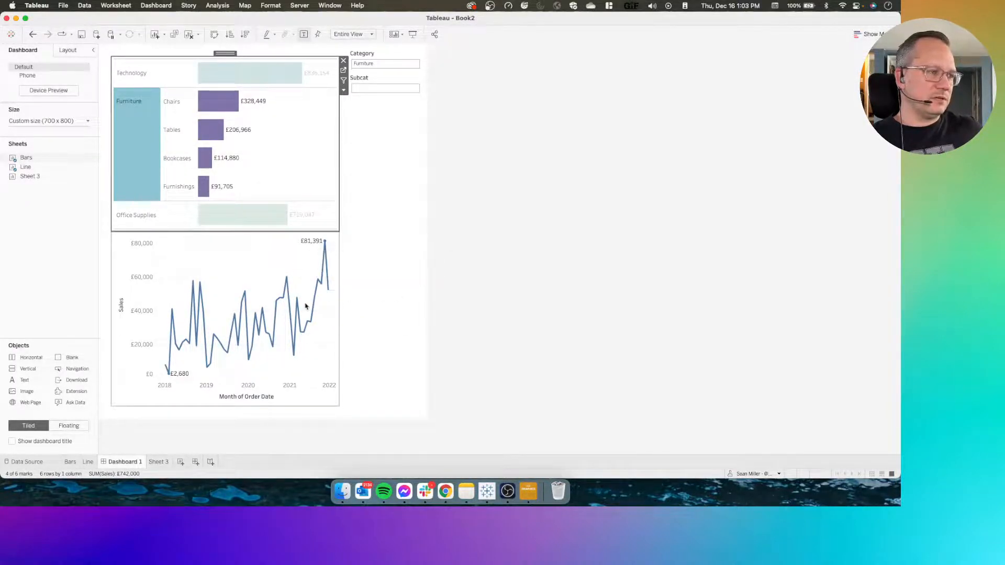
left_click(142, 132)
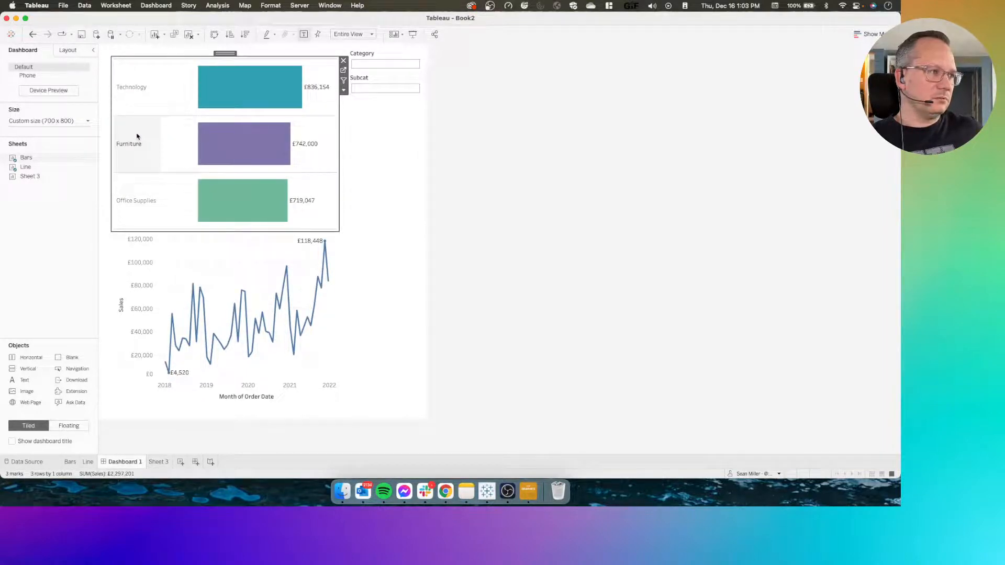
left_click(137, 136)
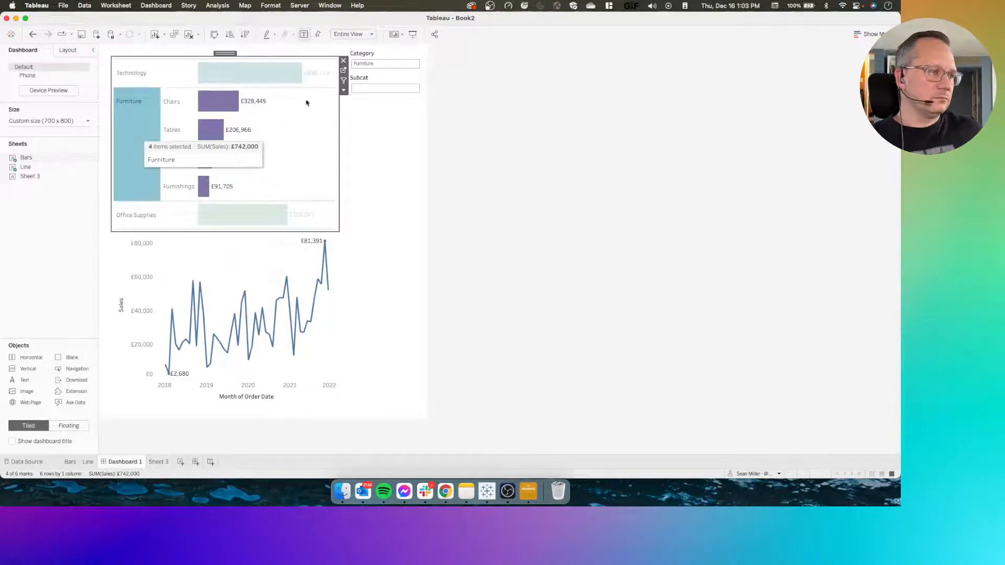
On the Line sheet, extend the Trend Filter calculation with the line "or [Parameters].[Category] = [Category]" and save it
left_click(90, 462)
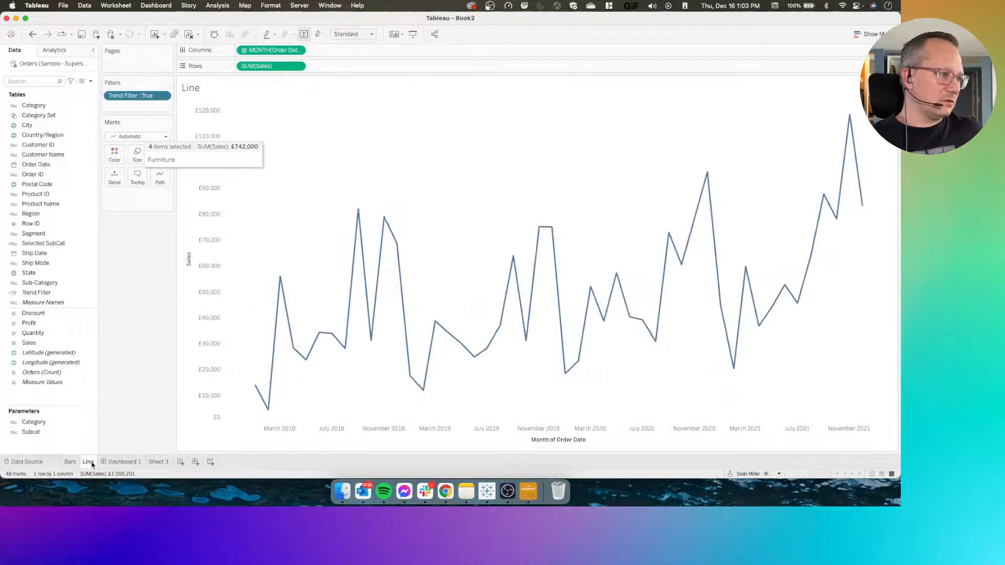
right_click(42, 296)
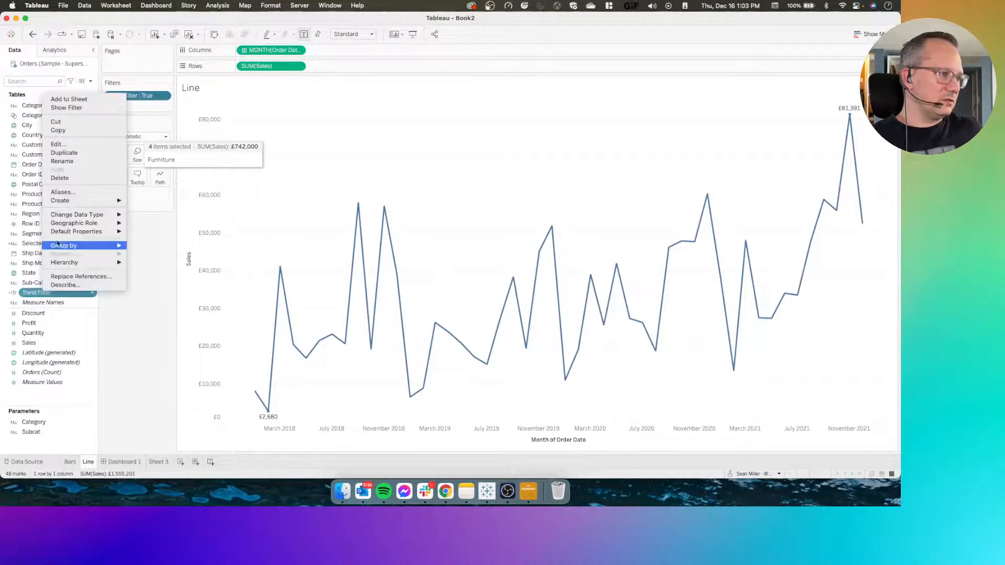
left_click(64, 149)
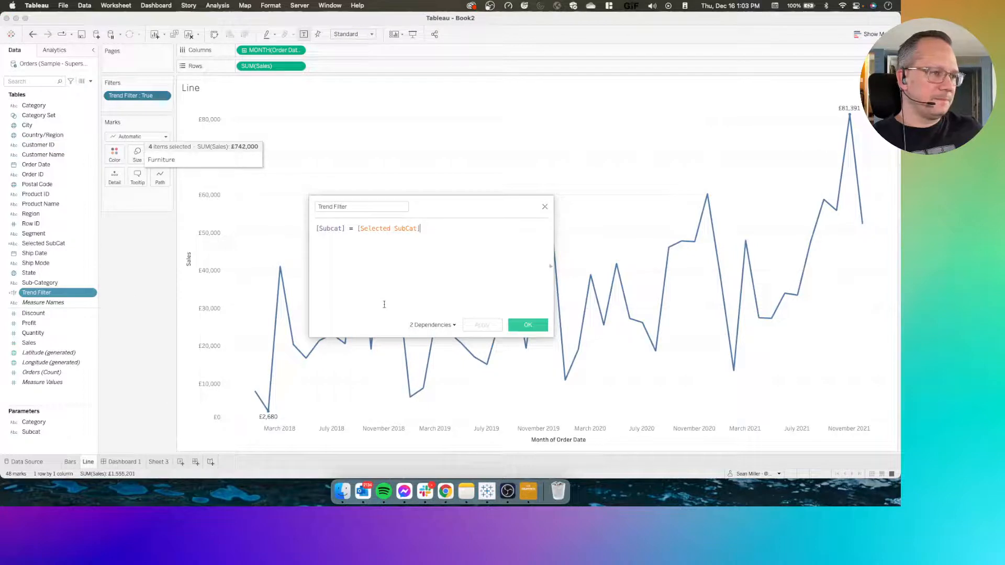
left_click(432, 228)
key("Return")
type("or ")
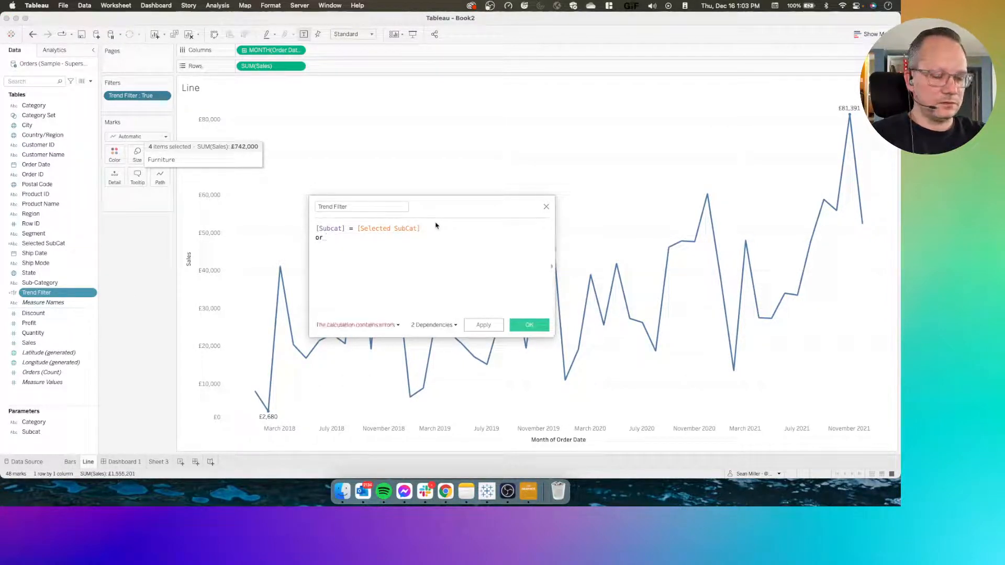
type("ca")
key("BackSpace")
key("BackSpace")
type("ca")
key("BackSpace")
key("BackSpace")
type("cat")
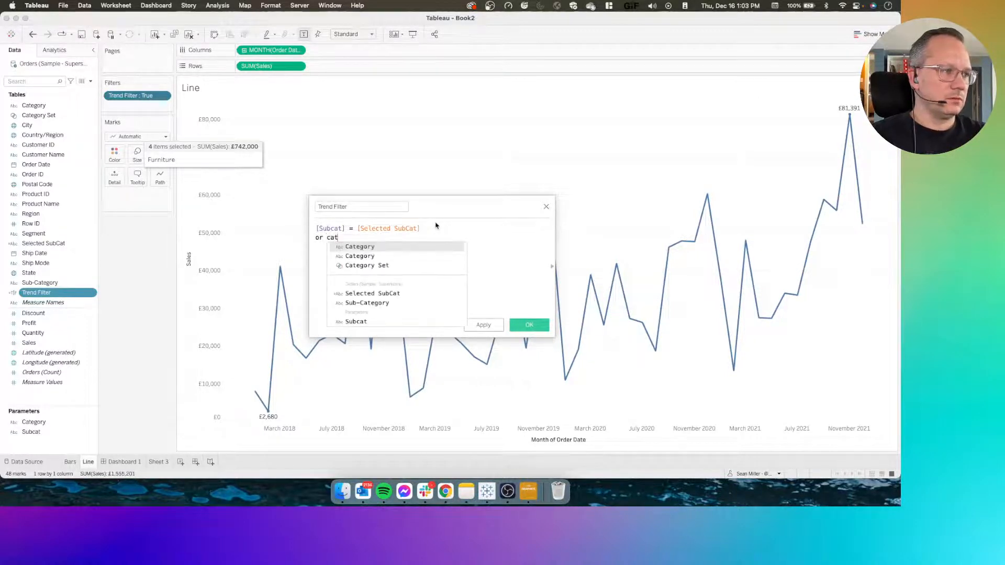
key("Down")
key("Return")
type("= cat")
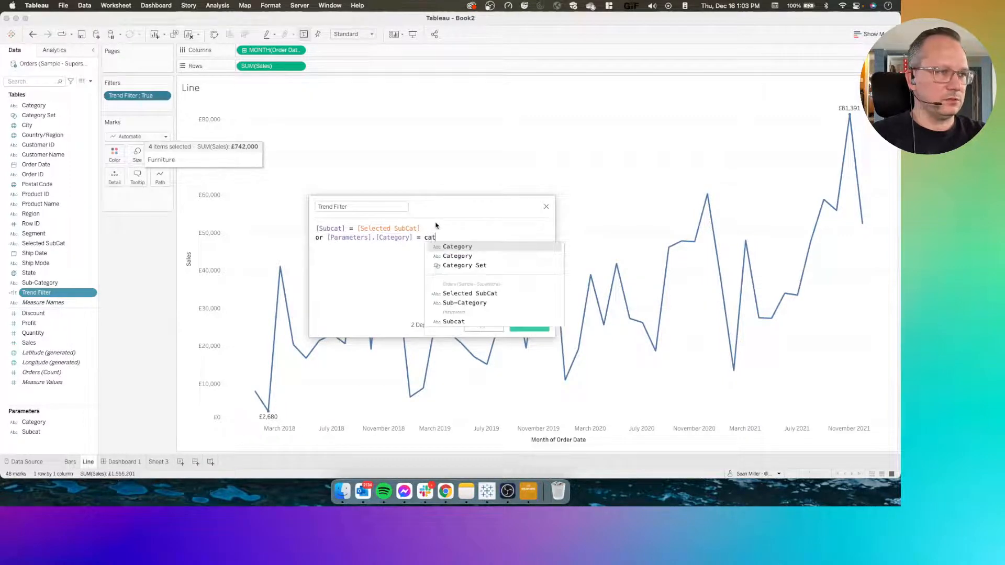
key("Return")
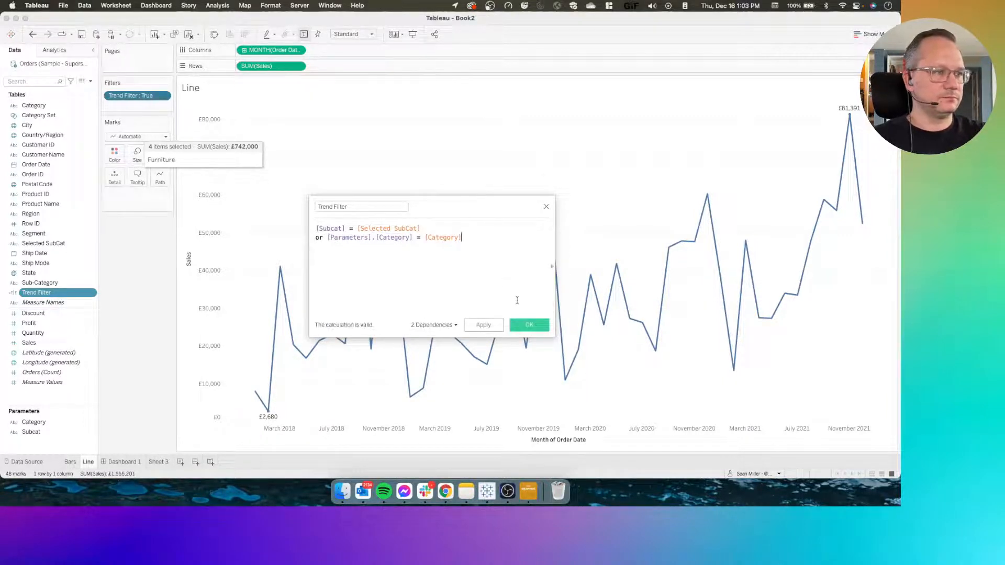
left_click(520, 329)
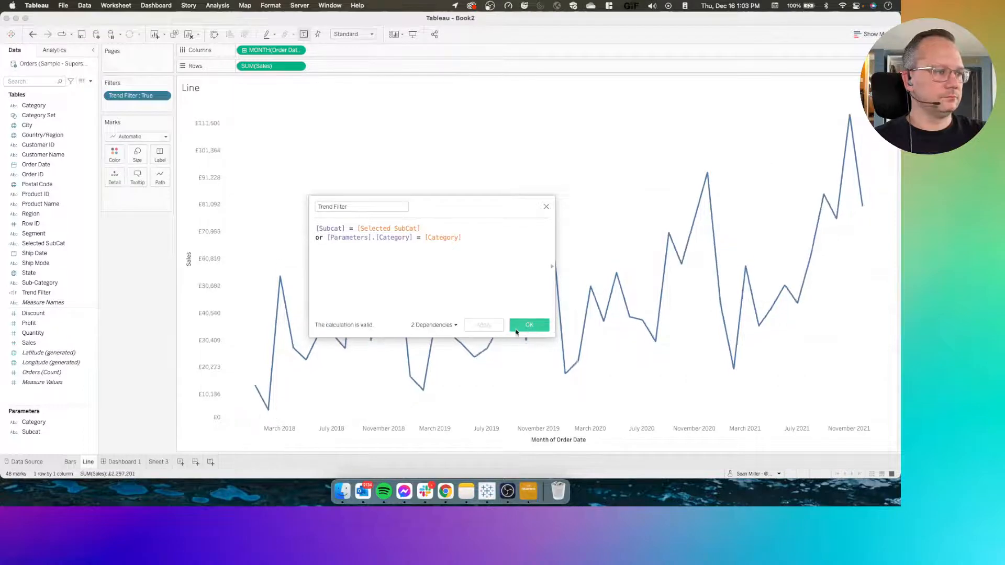
On Dashboard 1, toggle the Furniture and Technology categories to check how the line chart responds to the edited Trend Filter
left_click(143, 460)
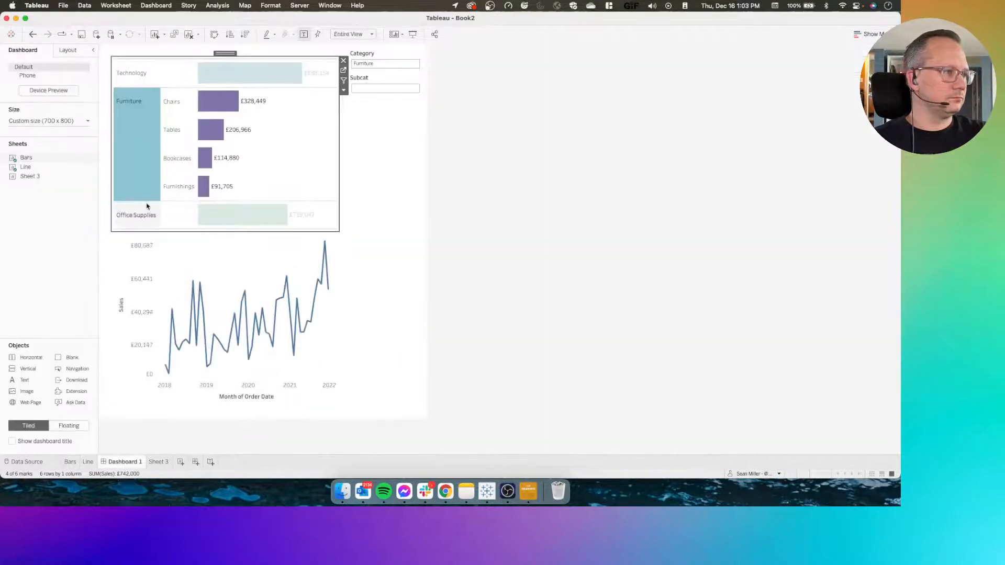
left_click(140, 133)
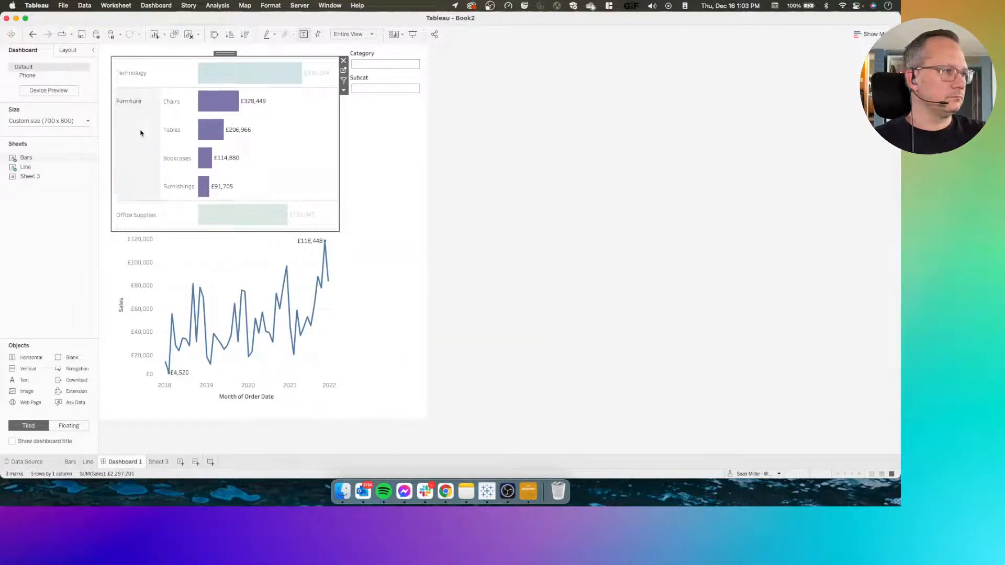
left_click(141, 133)
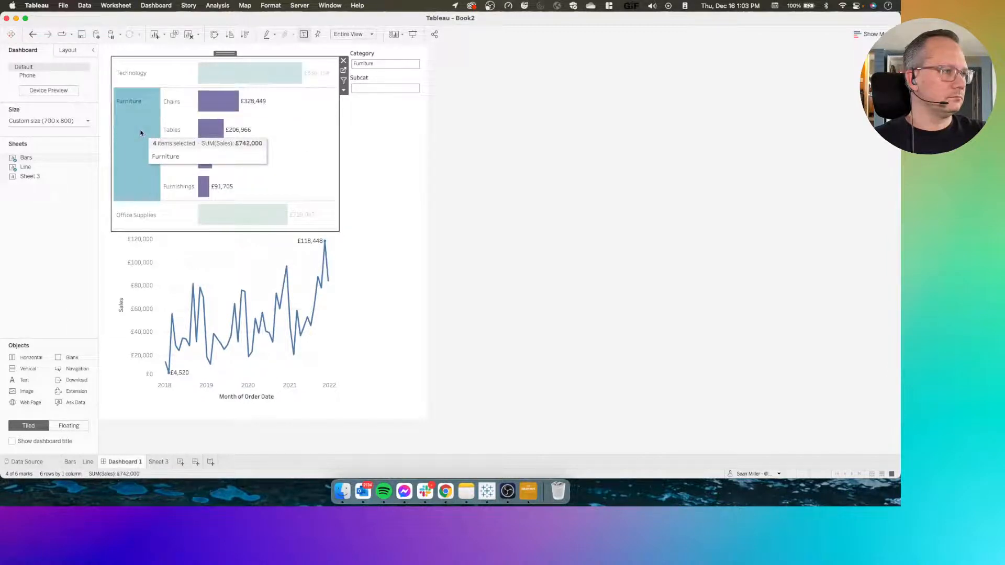
left_click(135, 86)
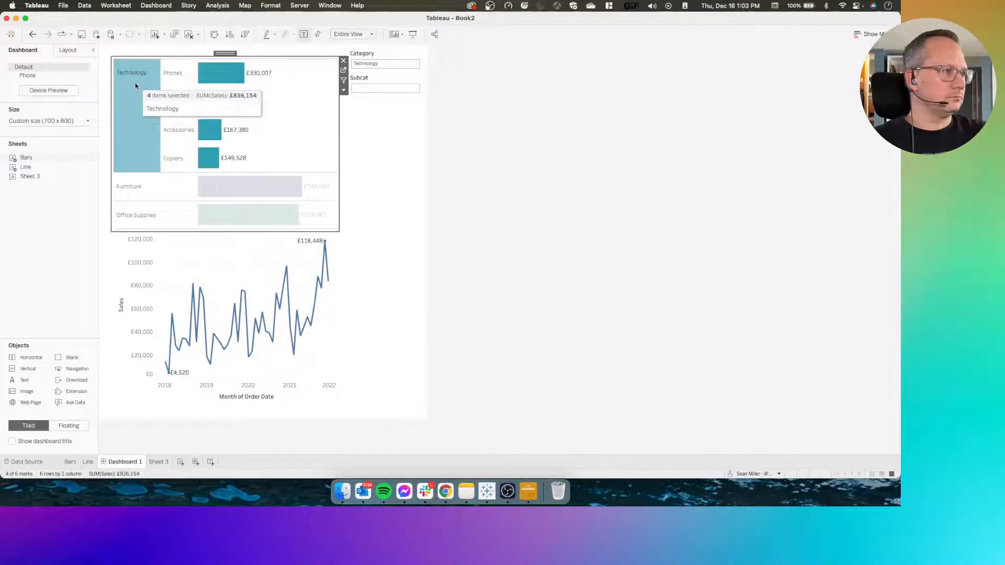
left_click(132, 118)
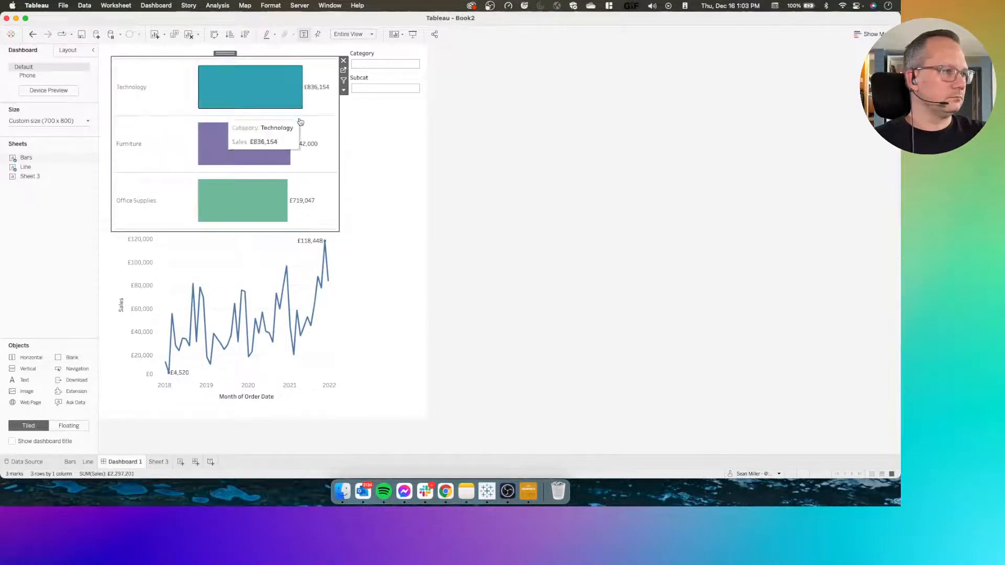
left_click(129, 152)
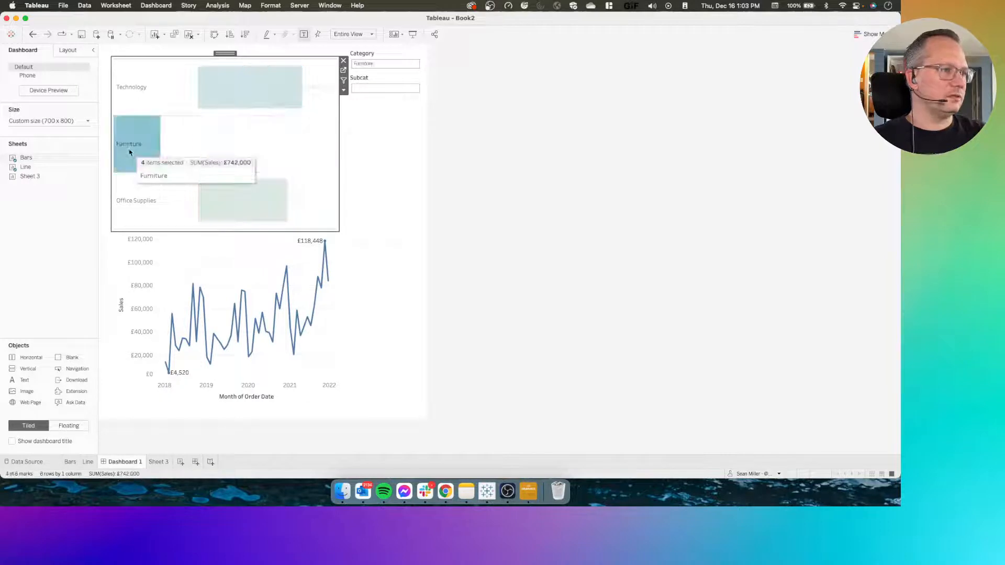
left_click(85, 5)
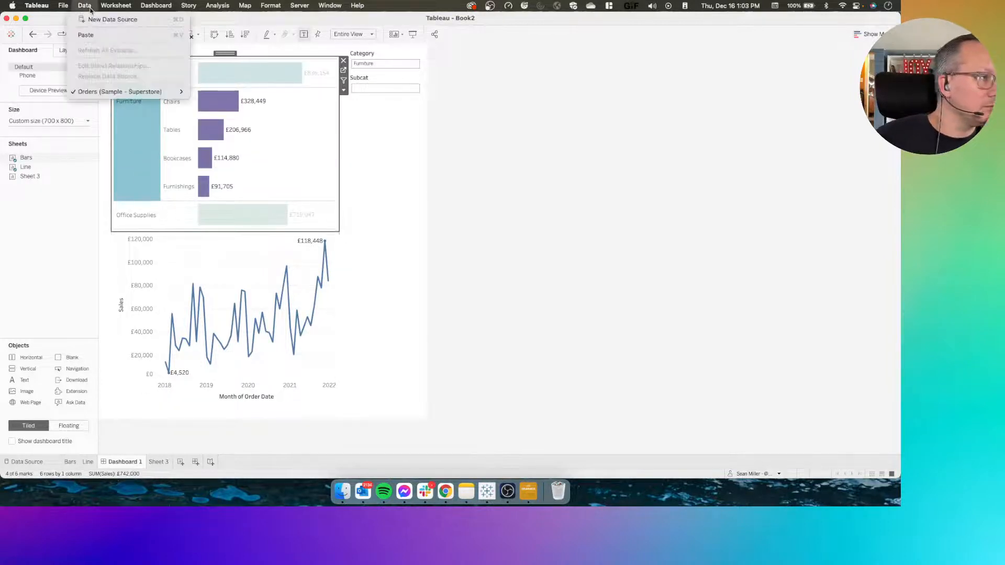
left_click(87, 5)
left_click(115, 5)
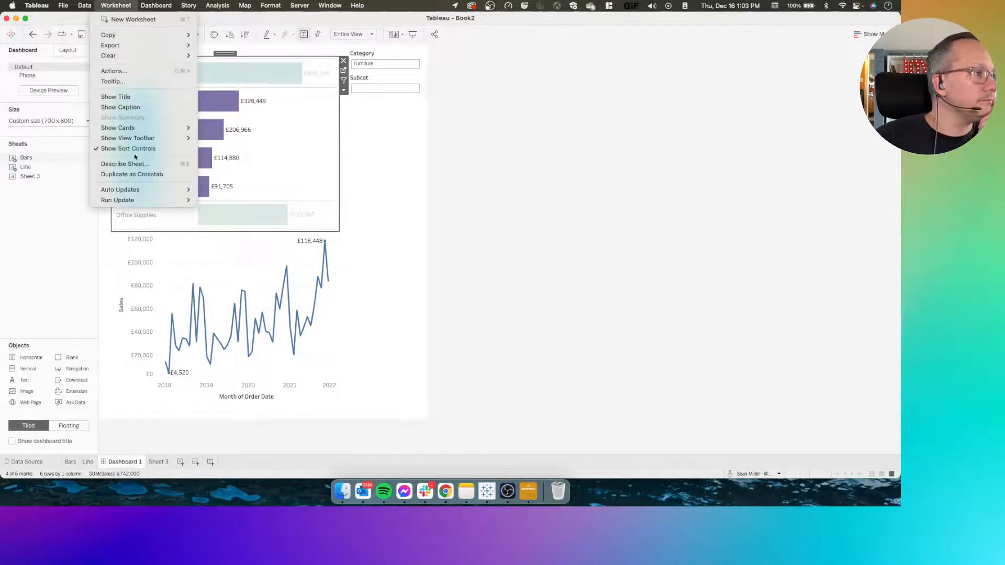
left_click(94, 463)
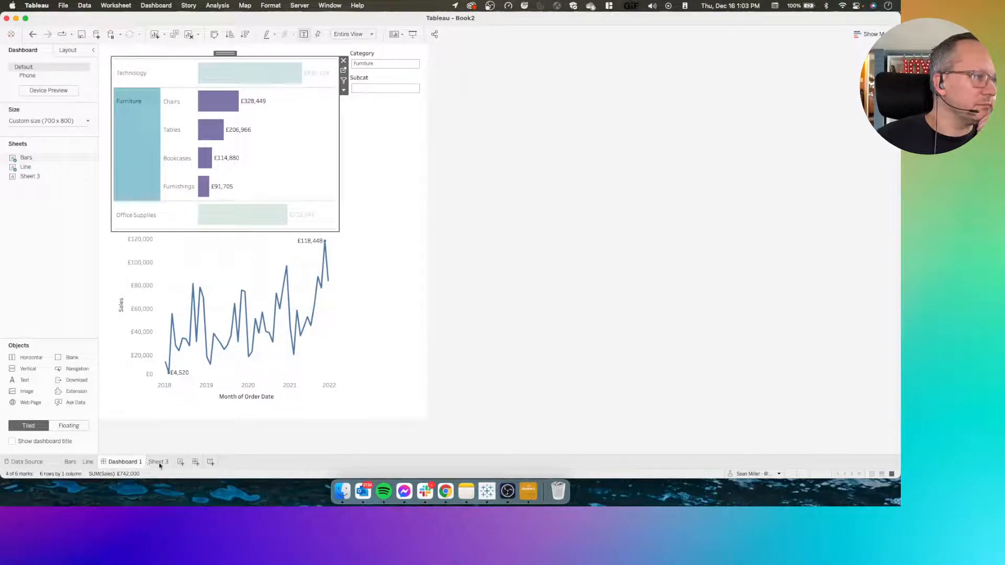
In the Trend Filter calculation, add "or [Parameters].[Category] = ''" and parenthesize it with the existing category condition, saving the change
left_click(88, 462)
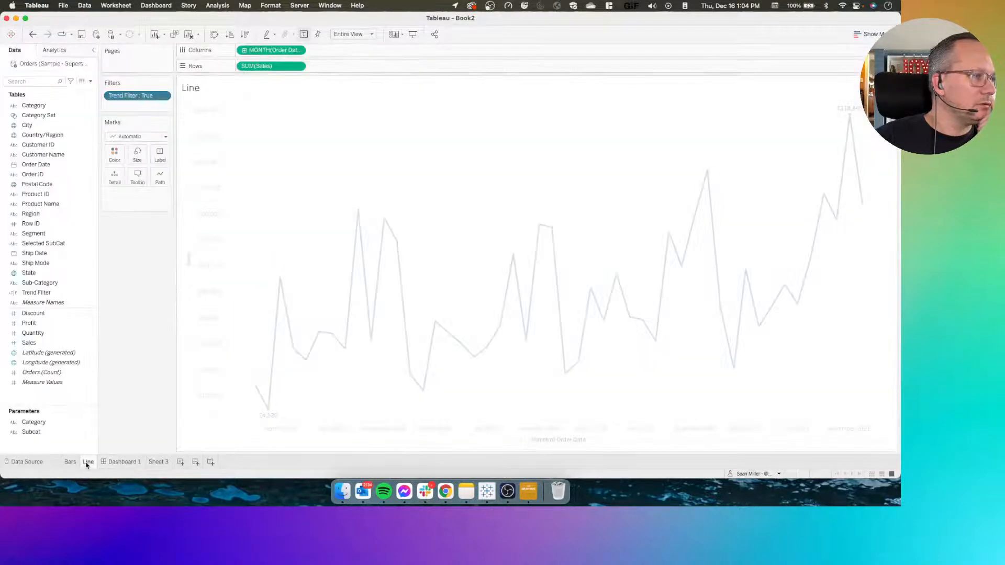
right_click(58, 292)
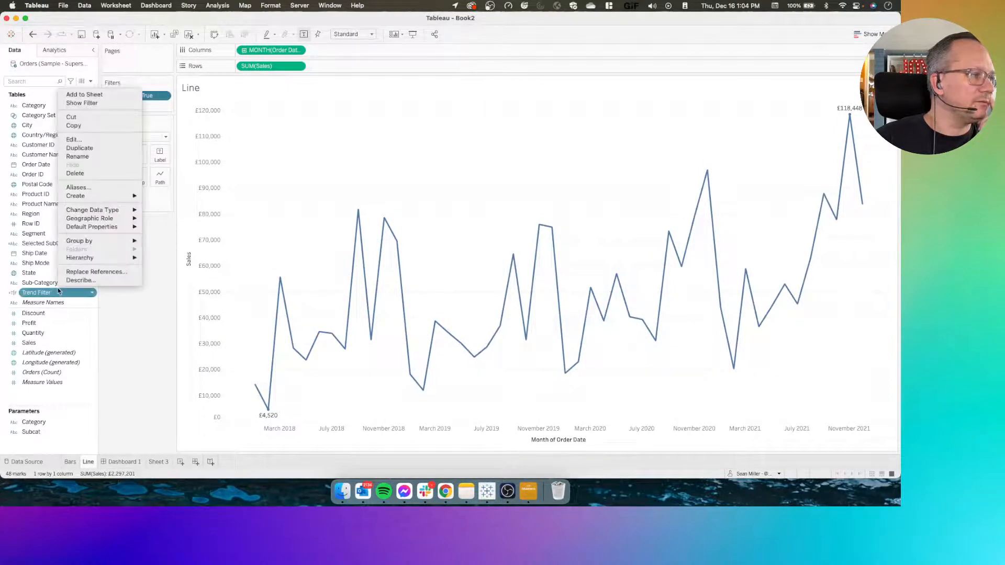
left_click(73, 139)
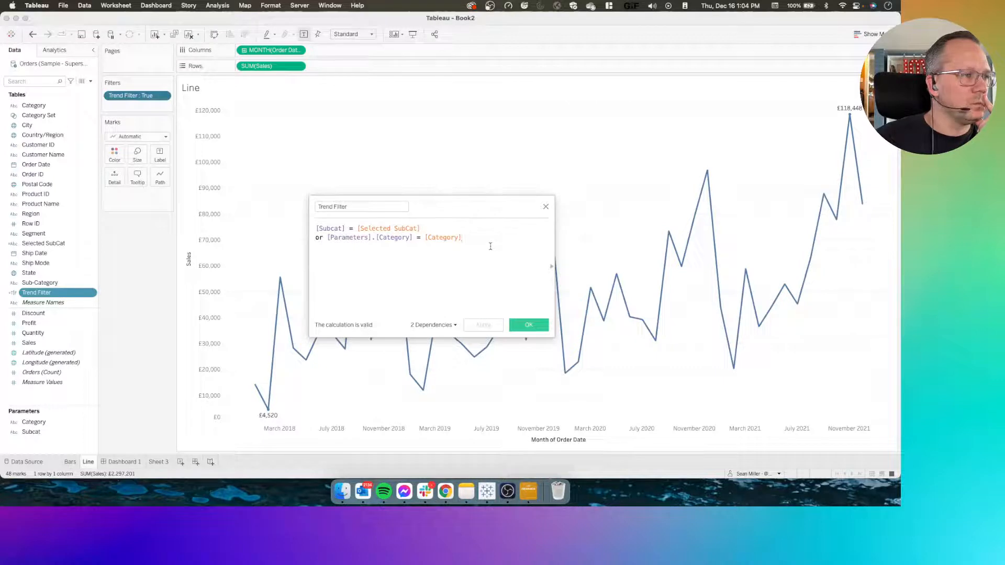
type("or ")
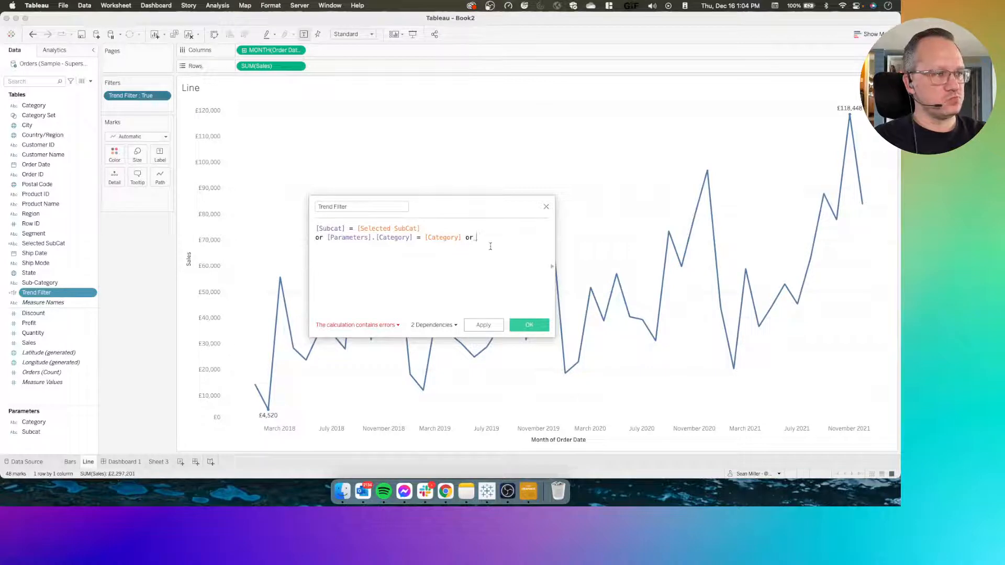
type("cat")
left_click(491, 247)
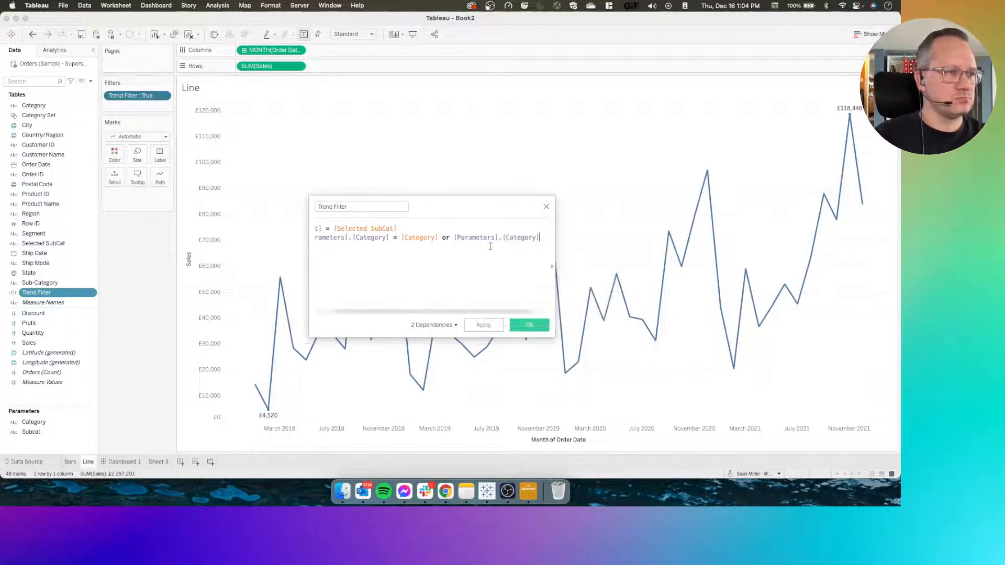
type("=")
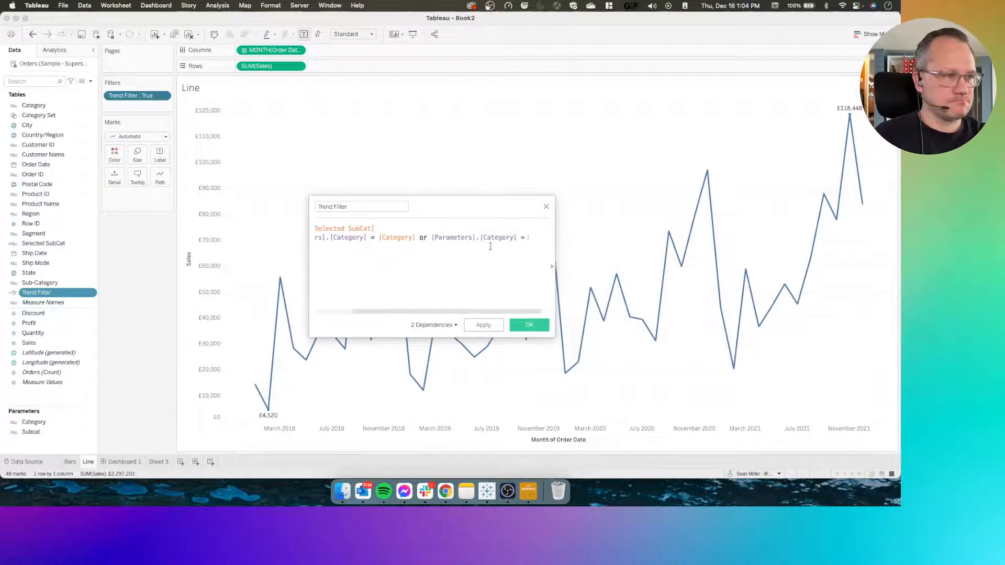
type(" ''")
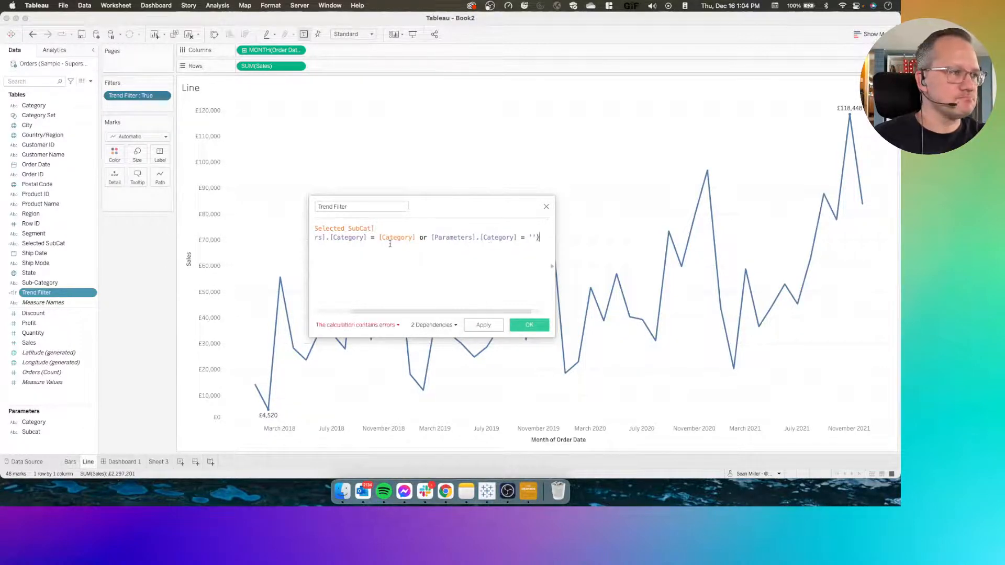
left_click_drag(399, 309, 320, 304)
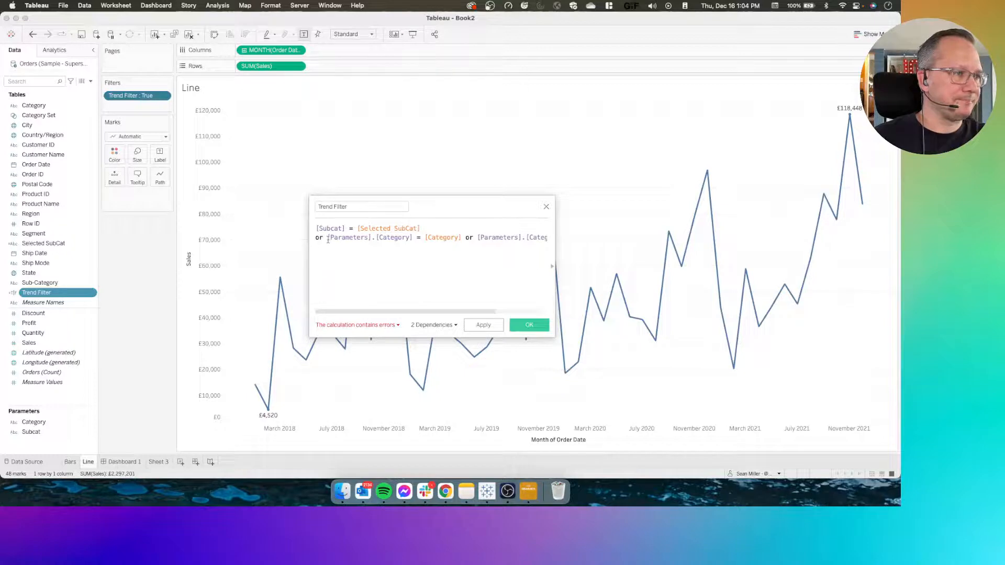
type("(")
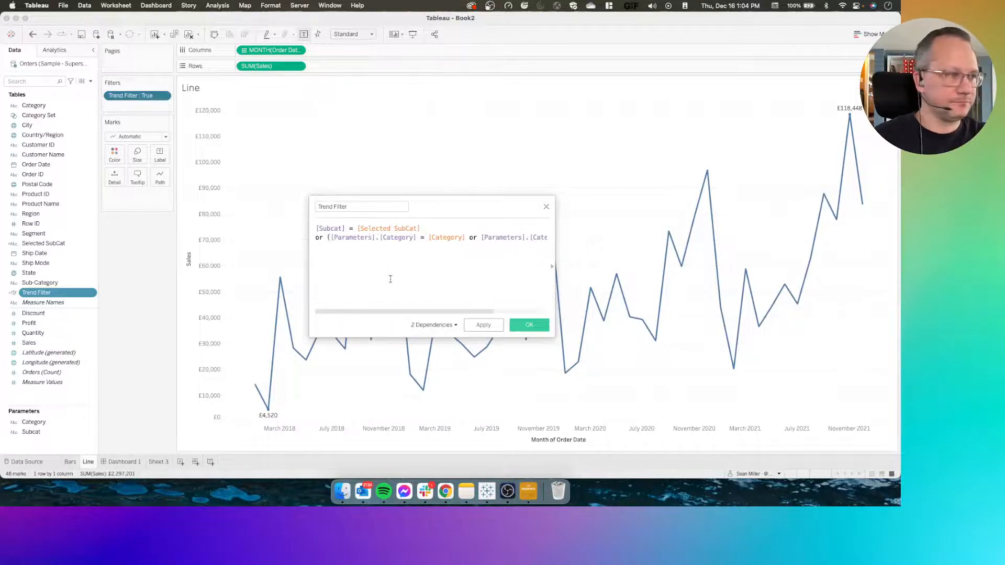
left_click(529, 325)
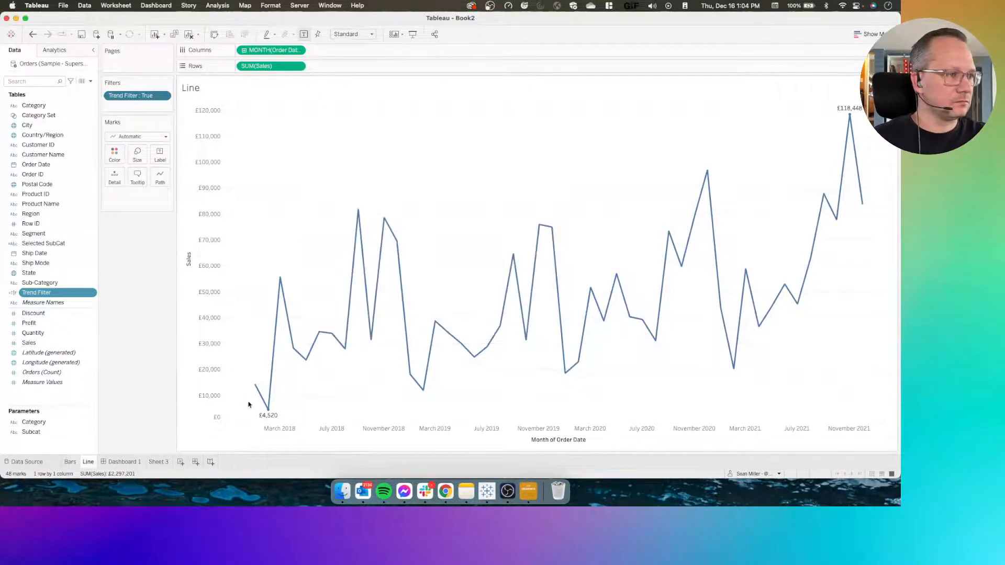
On Dashboard 1, toggle Furniture, drill into it and select Tables to check the line chart's filtering, clearing the selection at the end
left_click(122, 463)
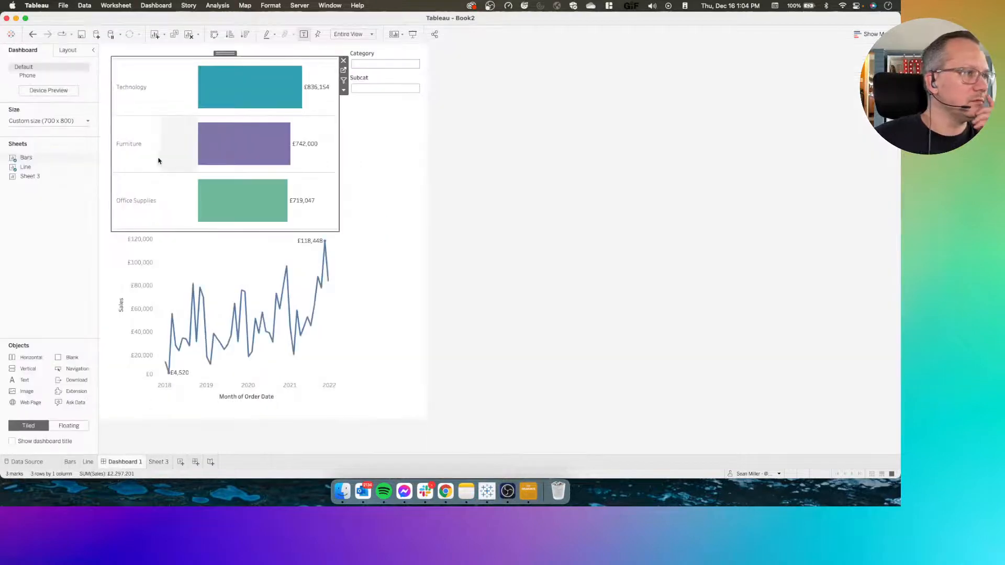
left_click(132, 153)
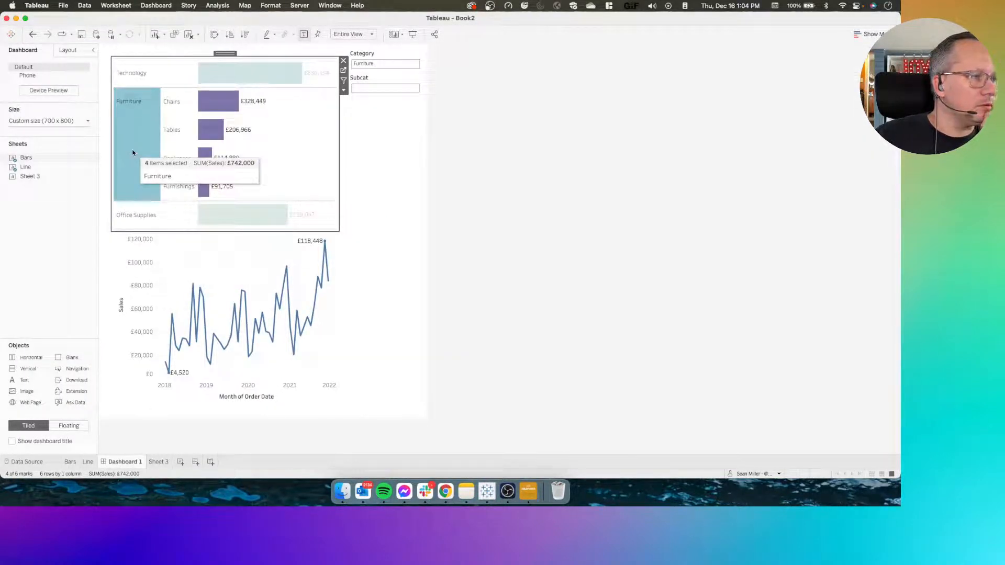
left_click(133, 153)
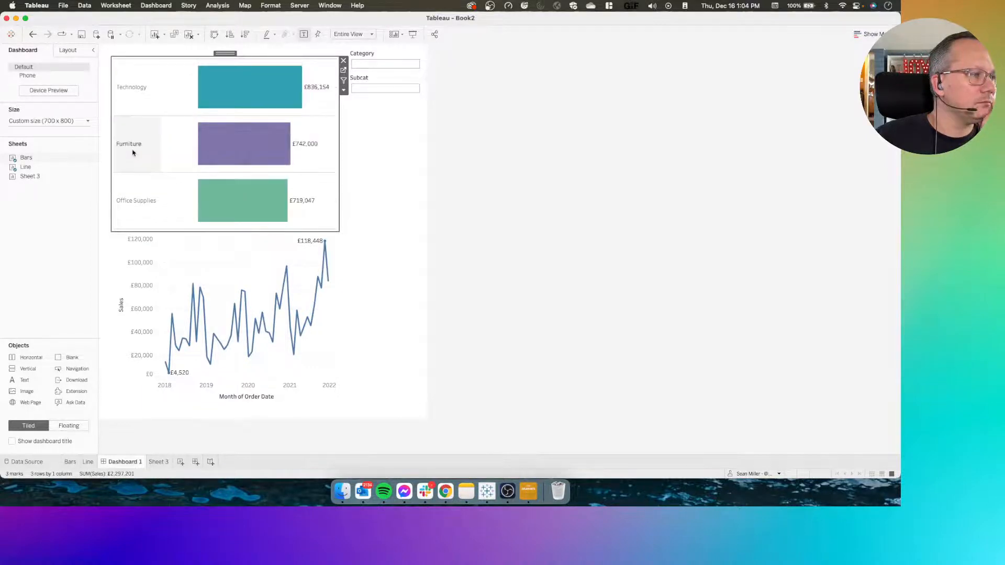
left_click(225, 147)
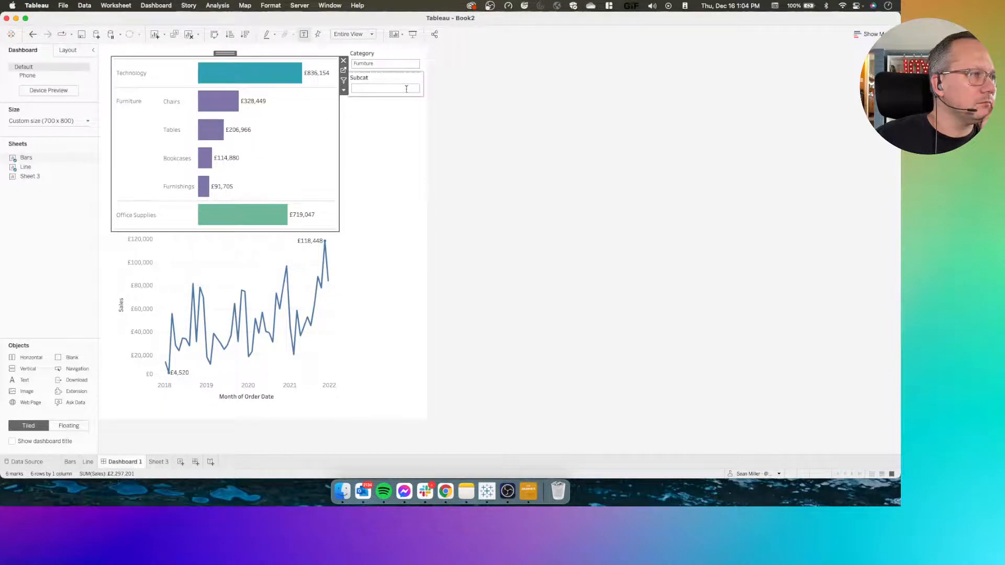
left_click(216, 135)
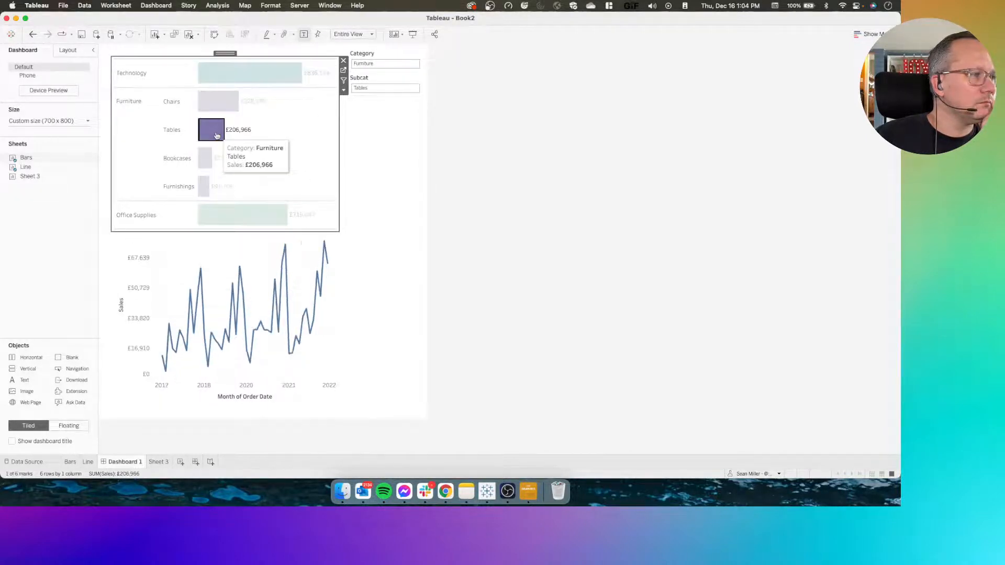
left_click(455, 211)
Switch to Chrome, download the #WOW2021 W50 viz from Tableau Public as a current-version Tableau workbook, and open the downloaded file
key("ctrl+Left")
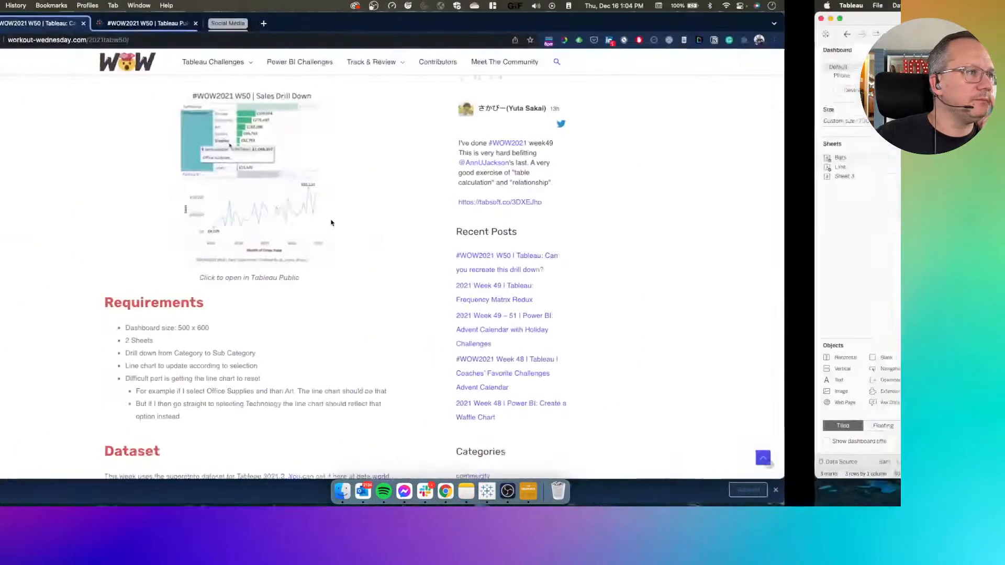
left_click(256, 26)
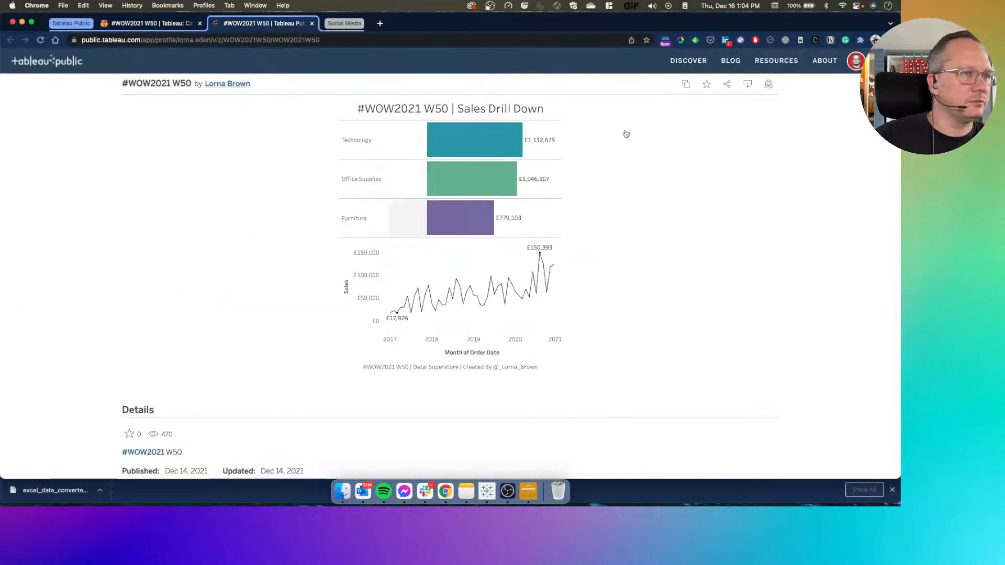
left_click(749, 92)
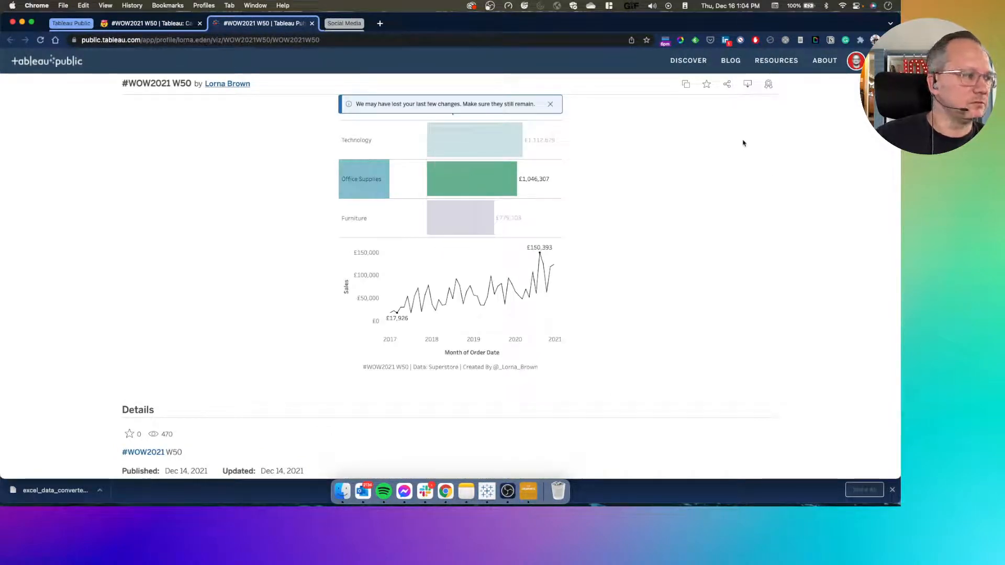
left_click(749, 88)
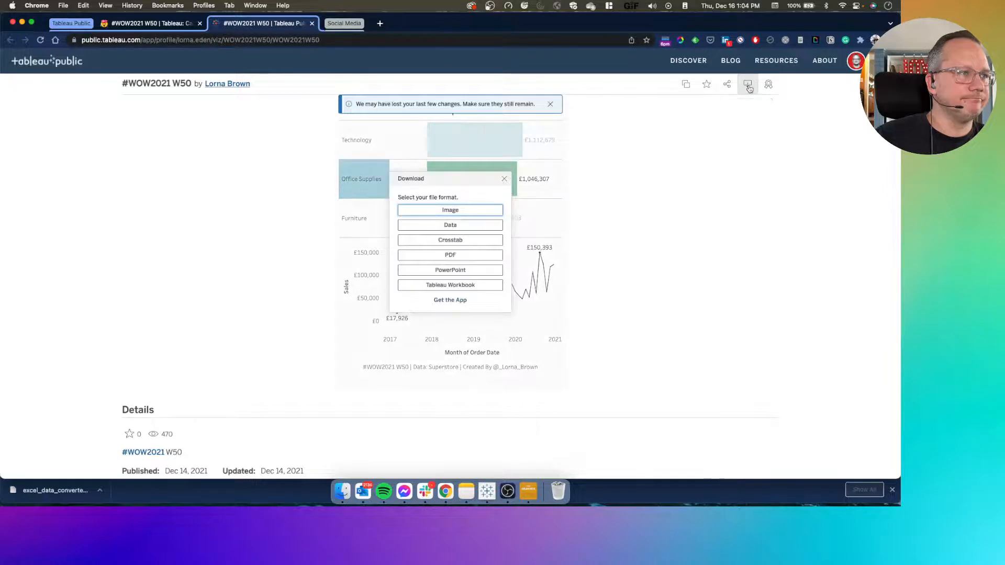
left_click(442, 286)
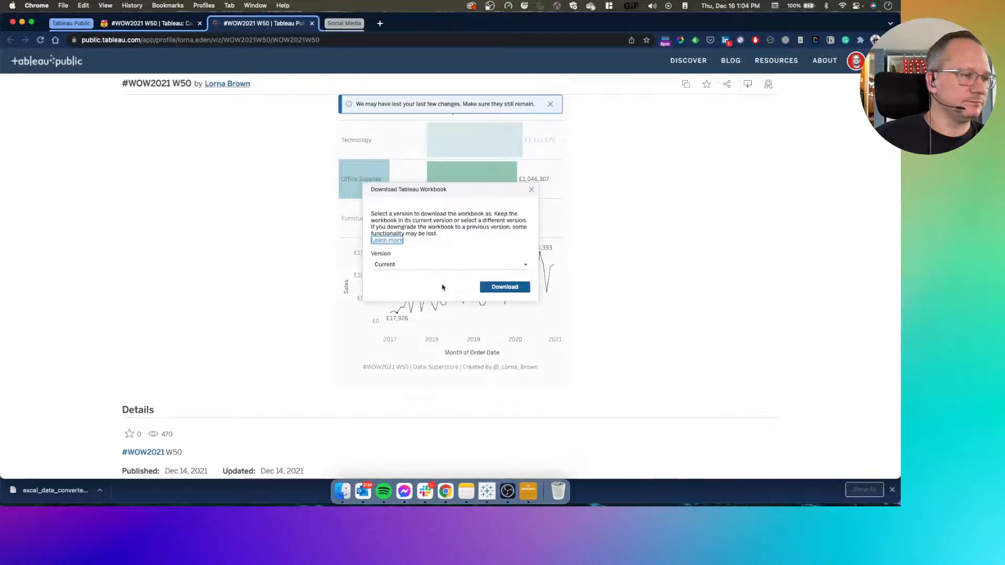
left_click(502, 285)
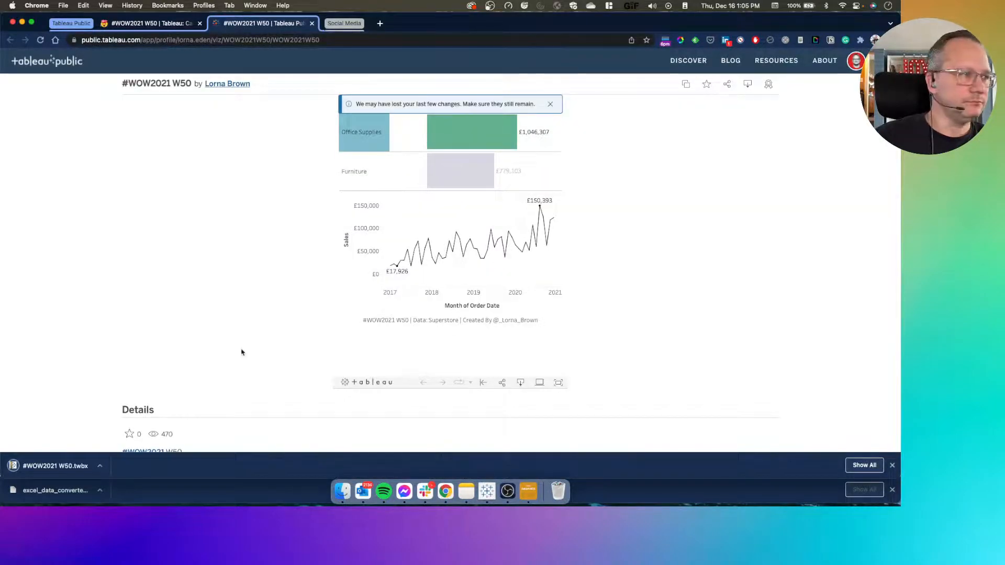
left_click(68, 465)
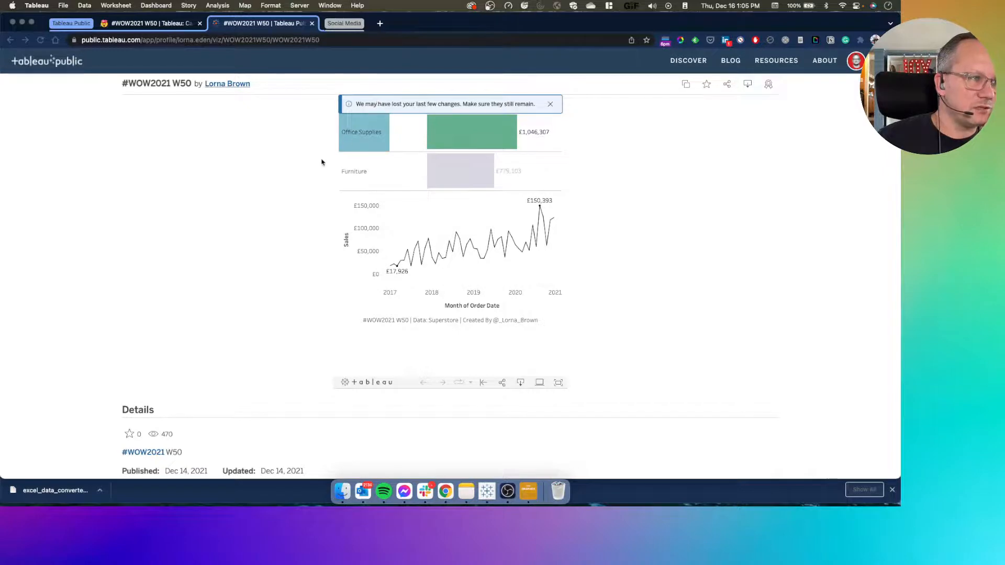
Dismiss the lost-changes notice on the Tableau Public viz and switch back to Book2 in Tableau
scroll(285, 230, "down", 3)
scroll(286, 230, "up", 3)
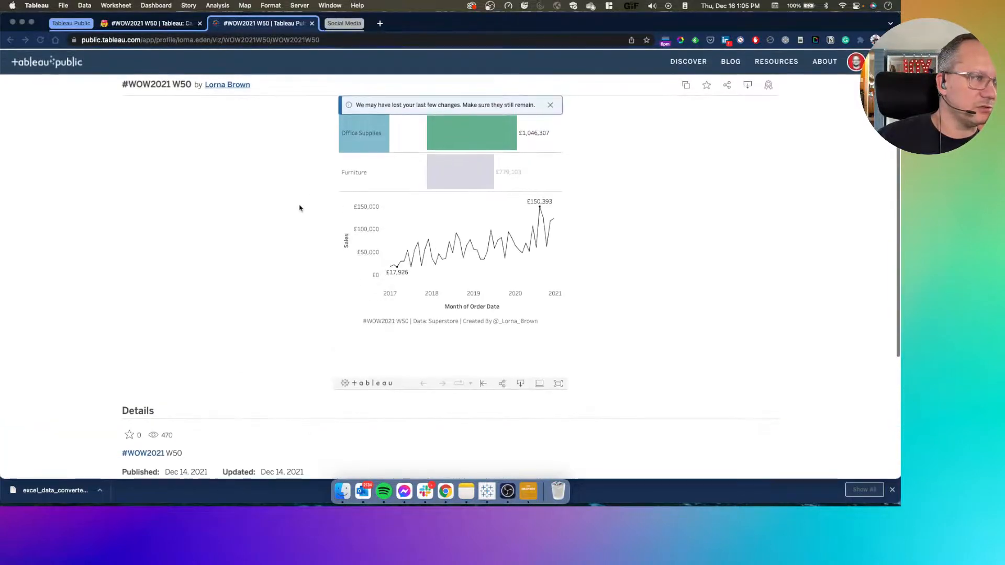
left_click(551, 107)
left_click(550, 104)
key("ctrl+Right")
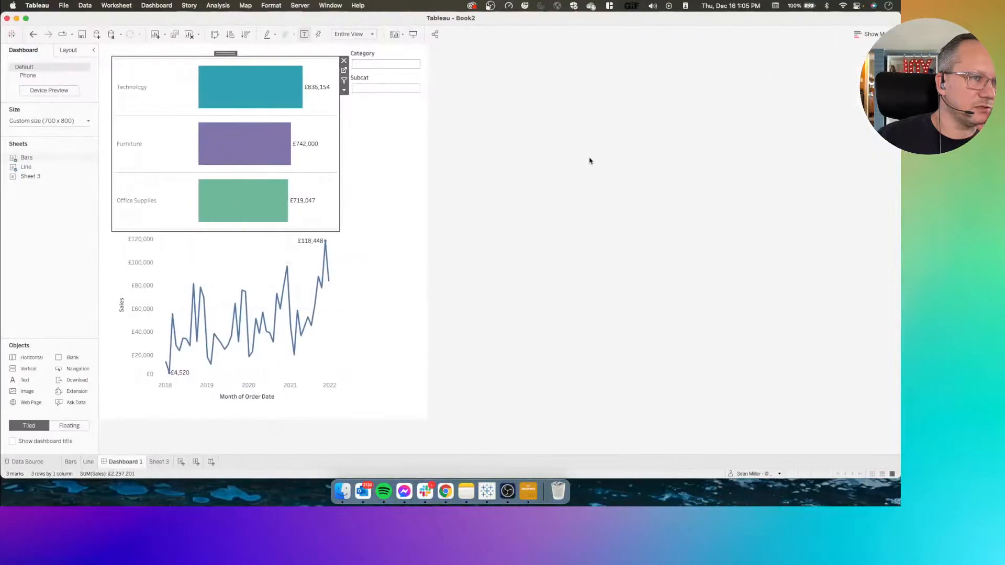
Go to the Line sheet from the line chart on Dashboard 1
left_click(244, 262)
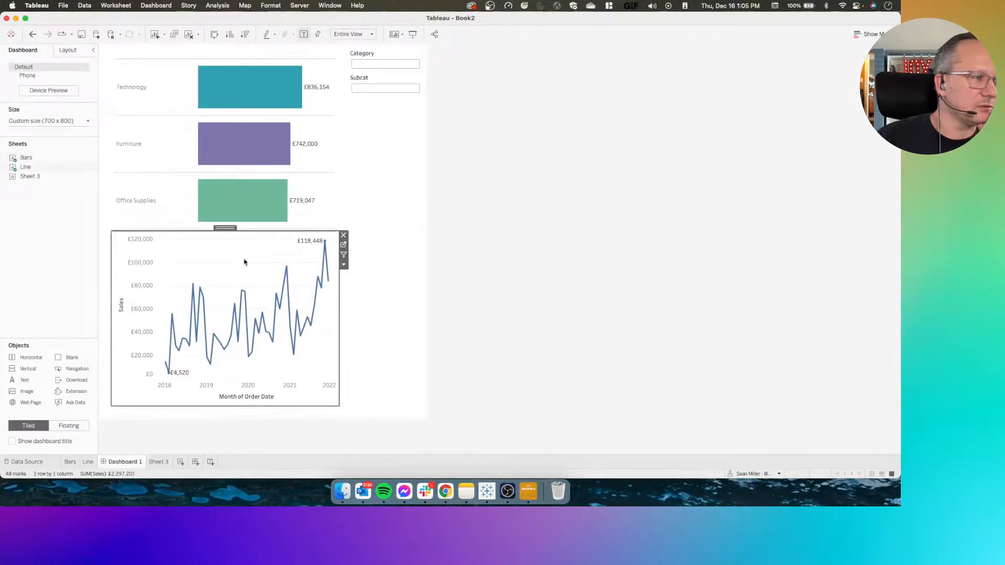
left_click(341, 248)
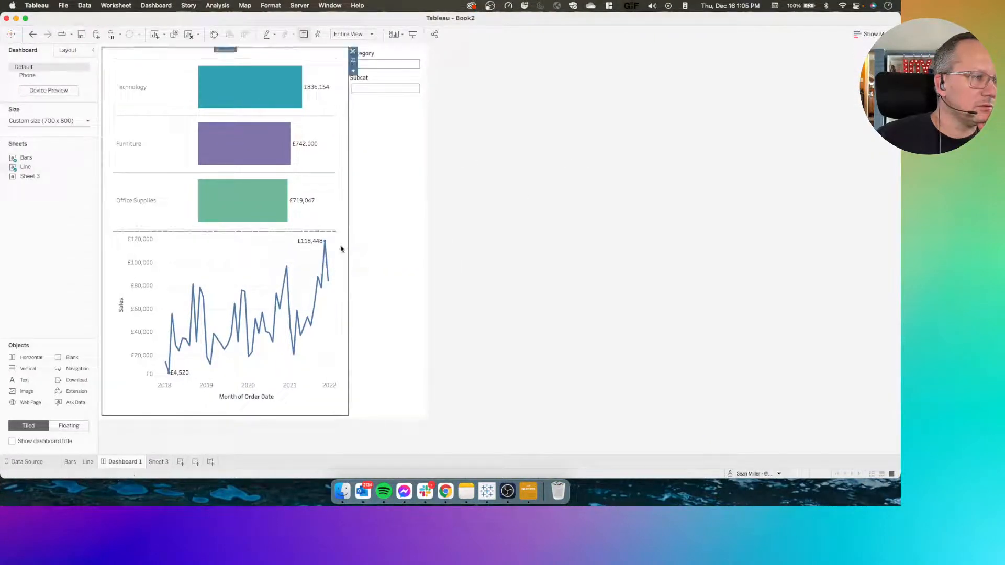
left_click(242, 255)
left_click(343, 245)
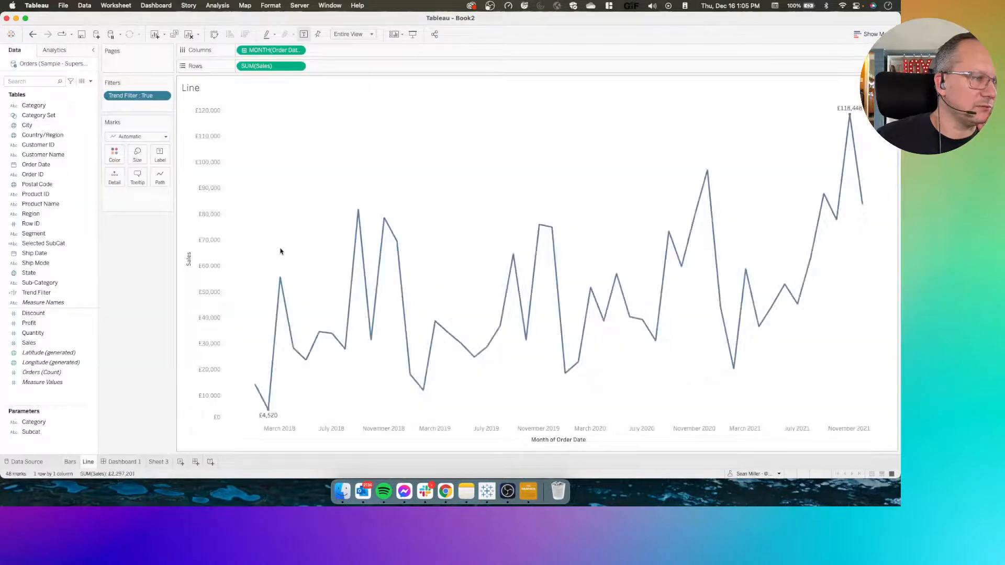
Create a calculated field beginning with "if [Subcat]=[Selected SubCat] then [Category]"
left_click(90, 81)
left_click(83, 92)
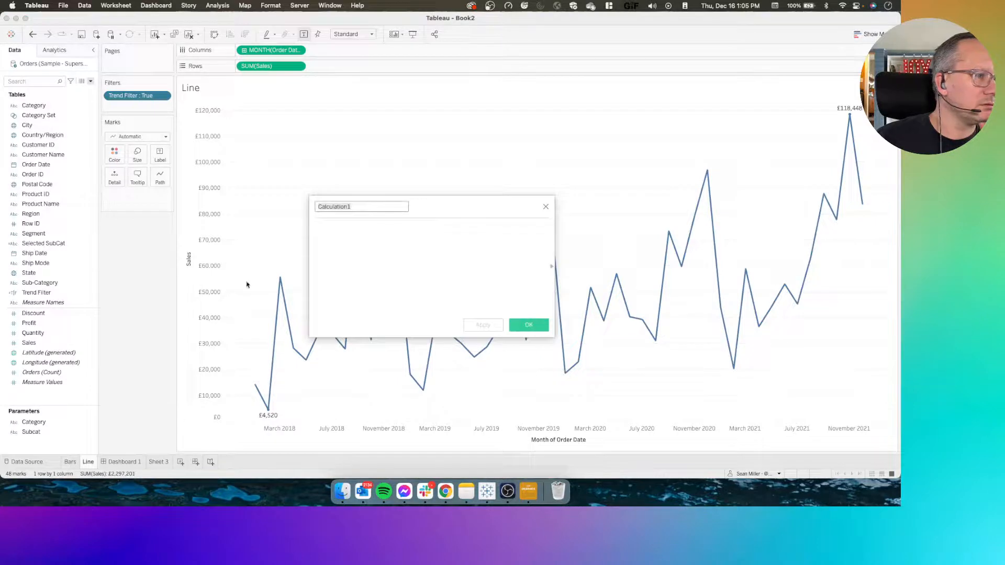
left_click(386, 228)
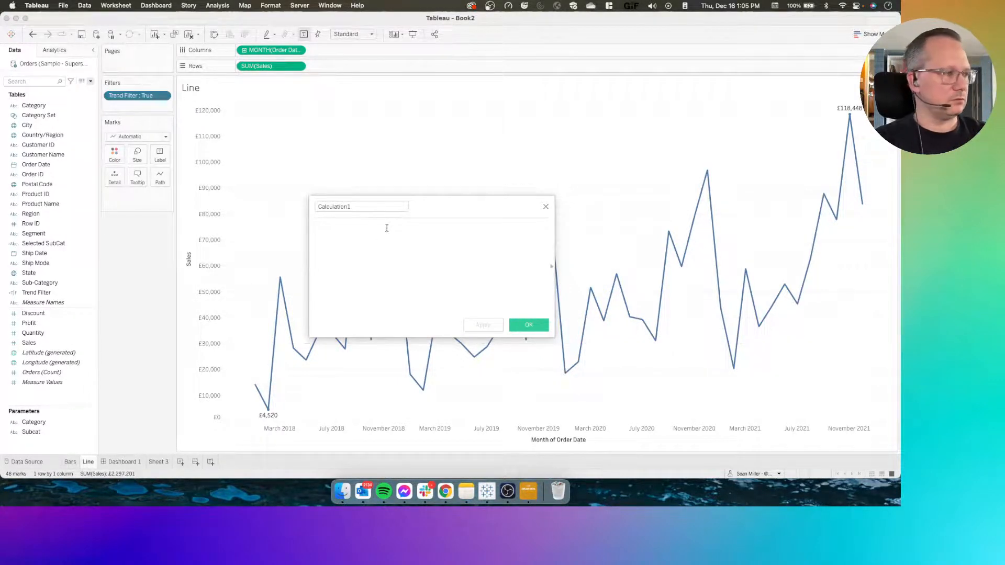
type("if sub")
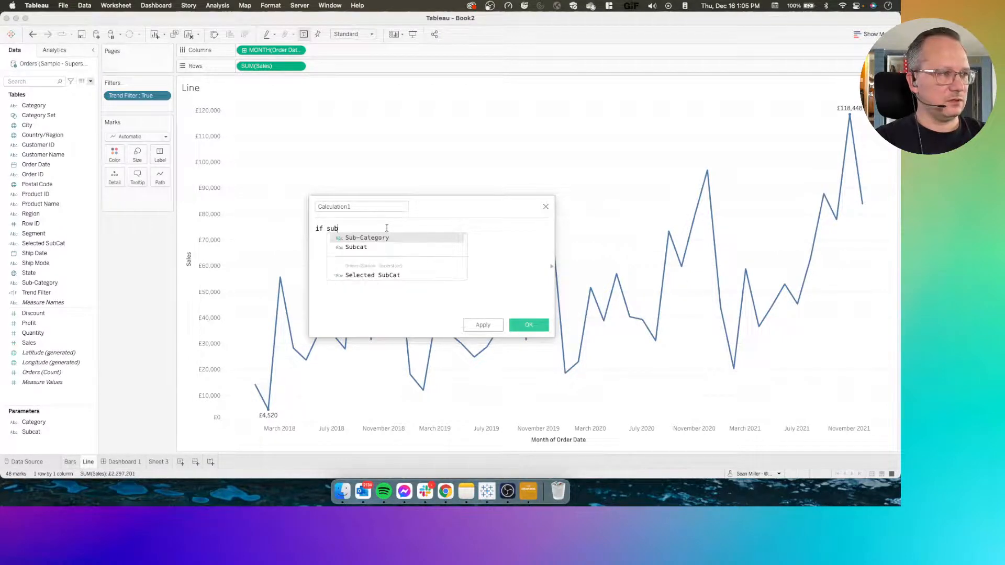
key("Down")
key("Return")
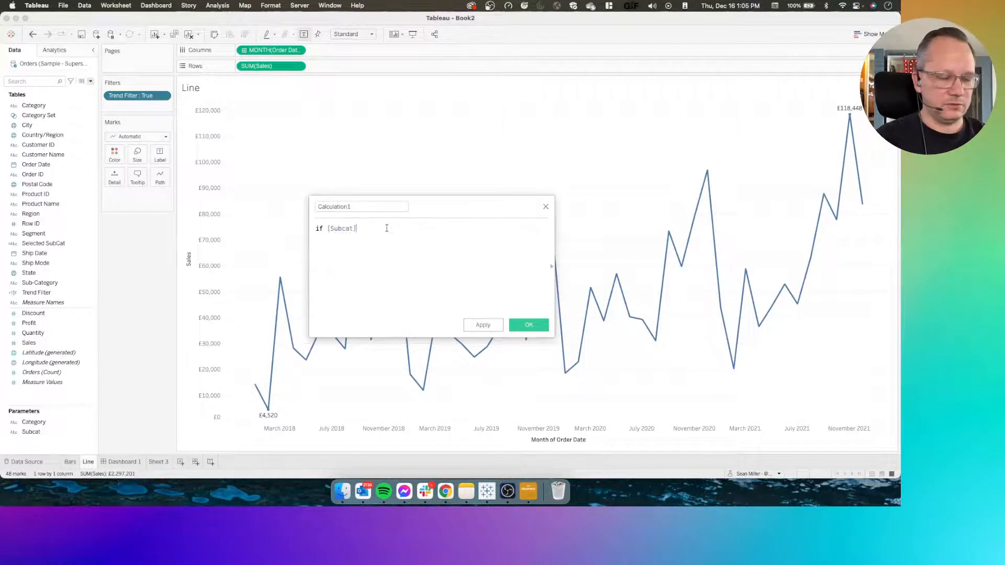
type("=")
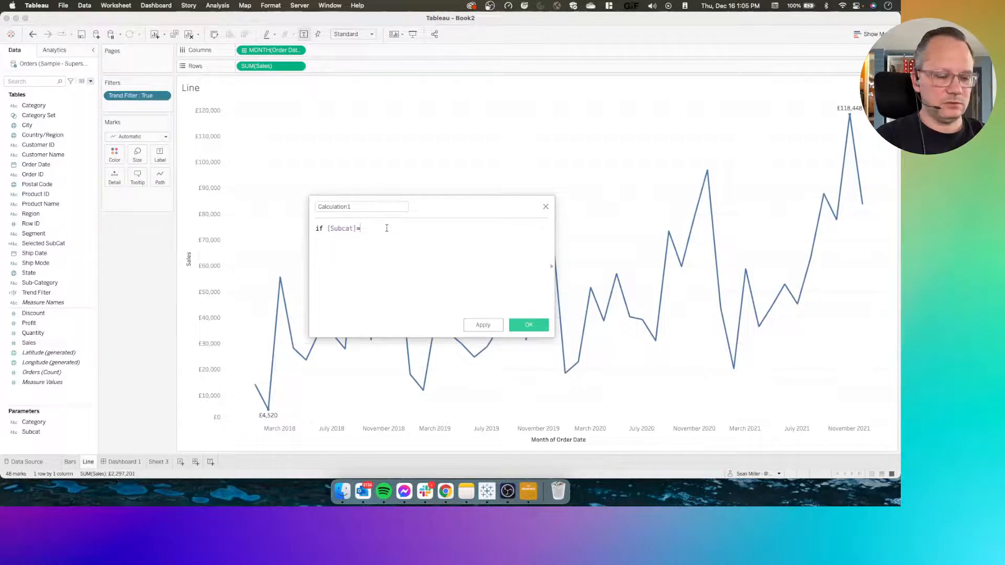
type("selec")
key("Return")
type("then ")
type("cat")
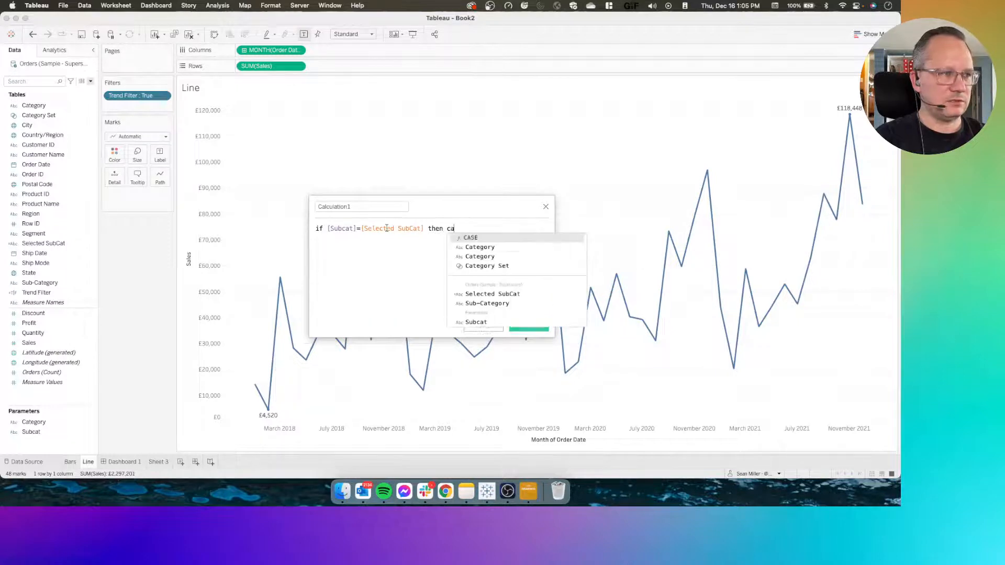
key("Return")
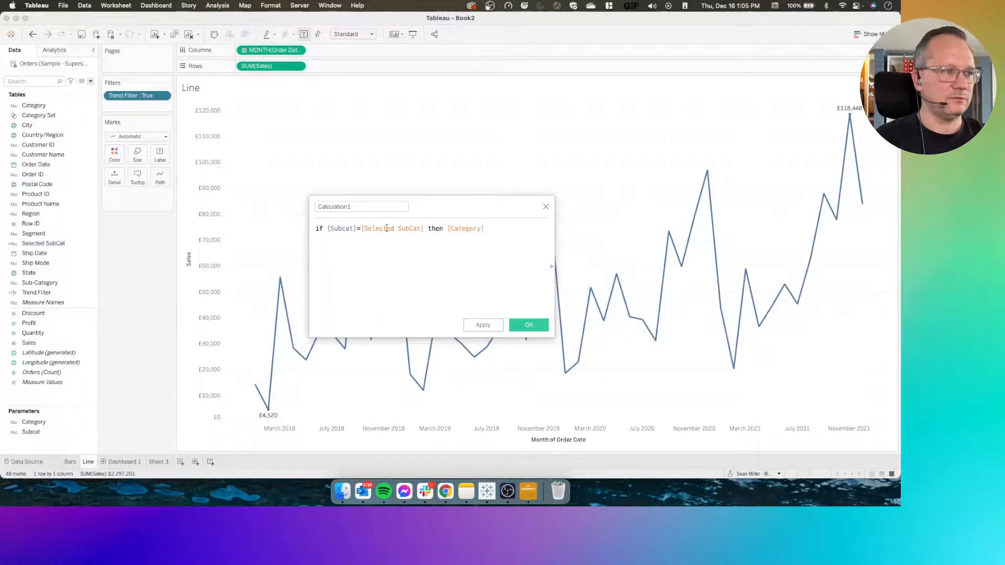
Begin a second line in the calculation with the keyword "elseif"
key("Return")
type("elseif")
key("BackSpace")
key("BackSpace")
key("BackSpace")
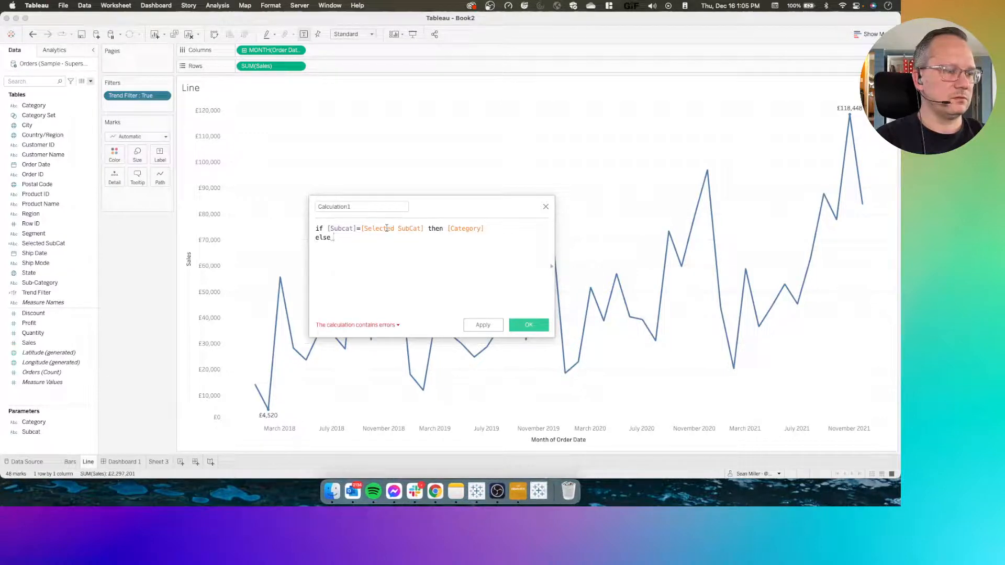
key("BackSpace")
key("BackSpace")
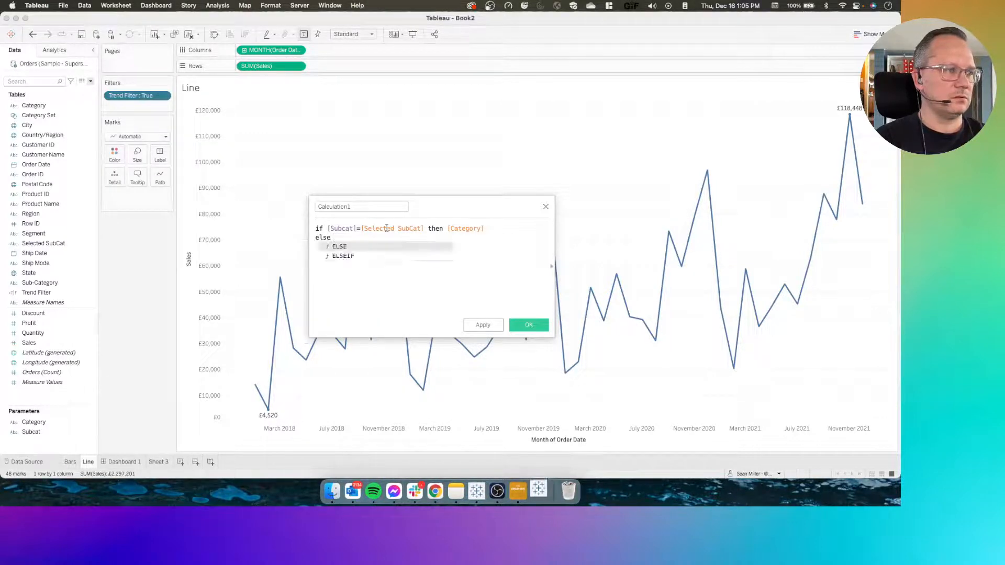
key("BackSpace")
key("BackSpace")
key("BackSpace")
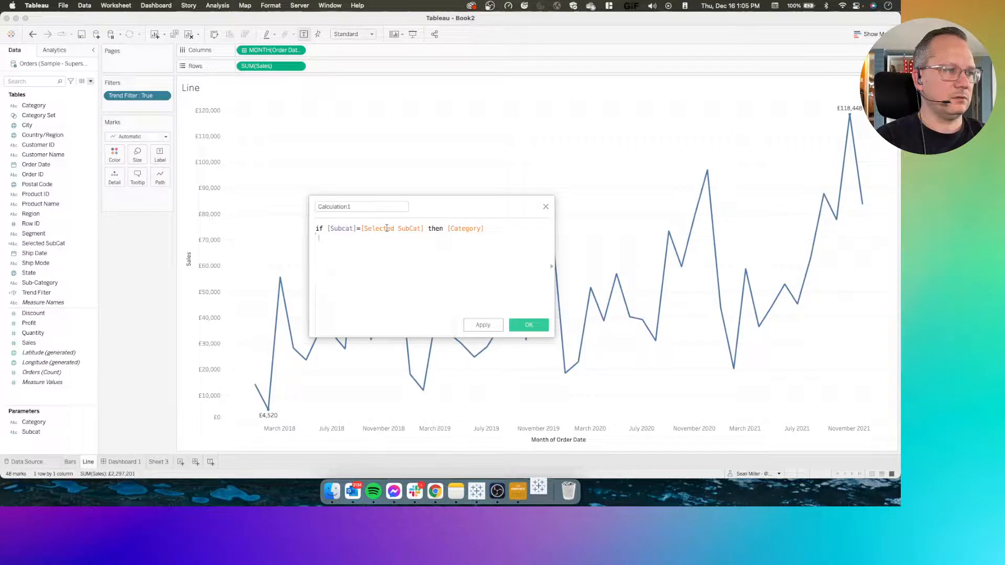
type("e")
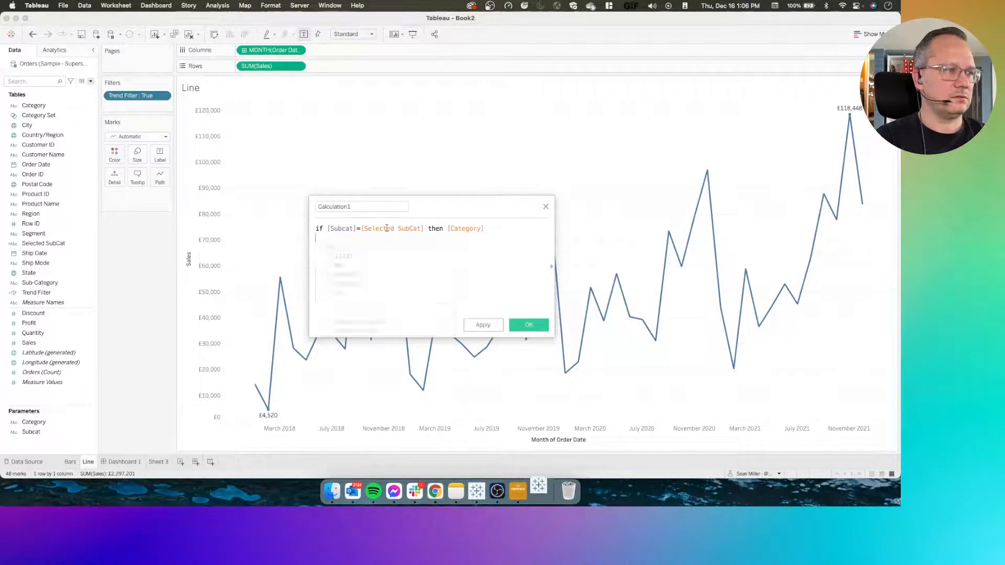
type("lsei")
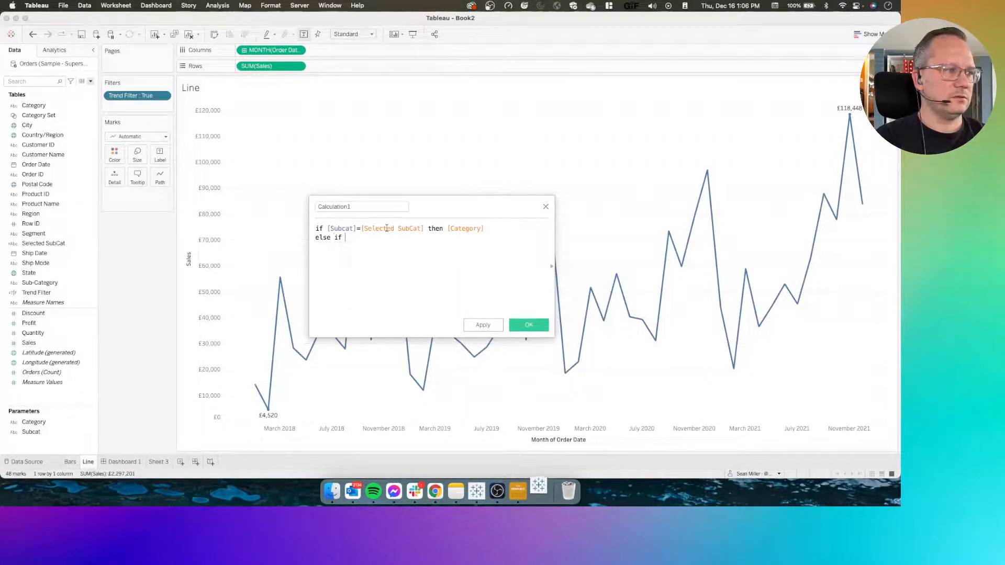
type("f")
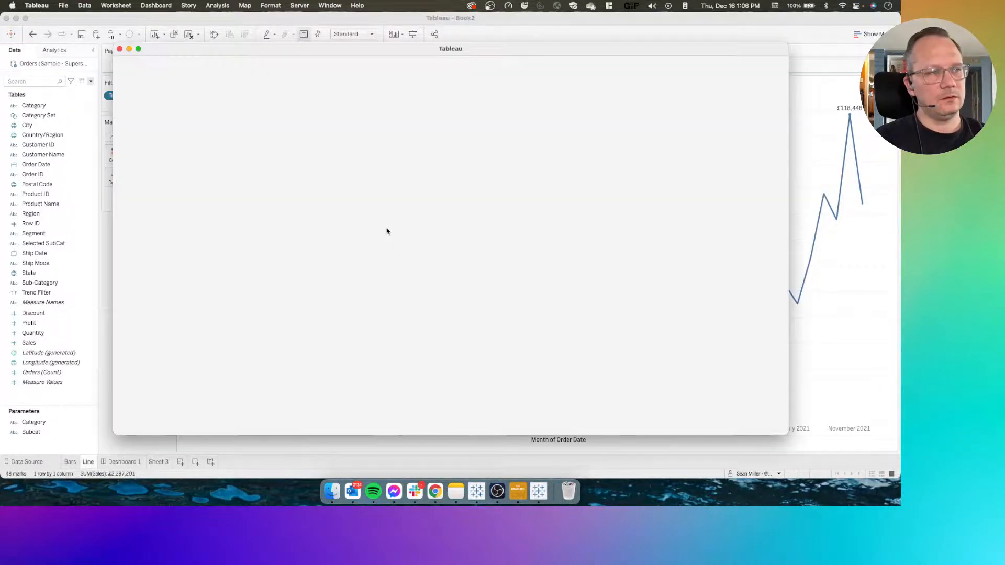
type(" cate")
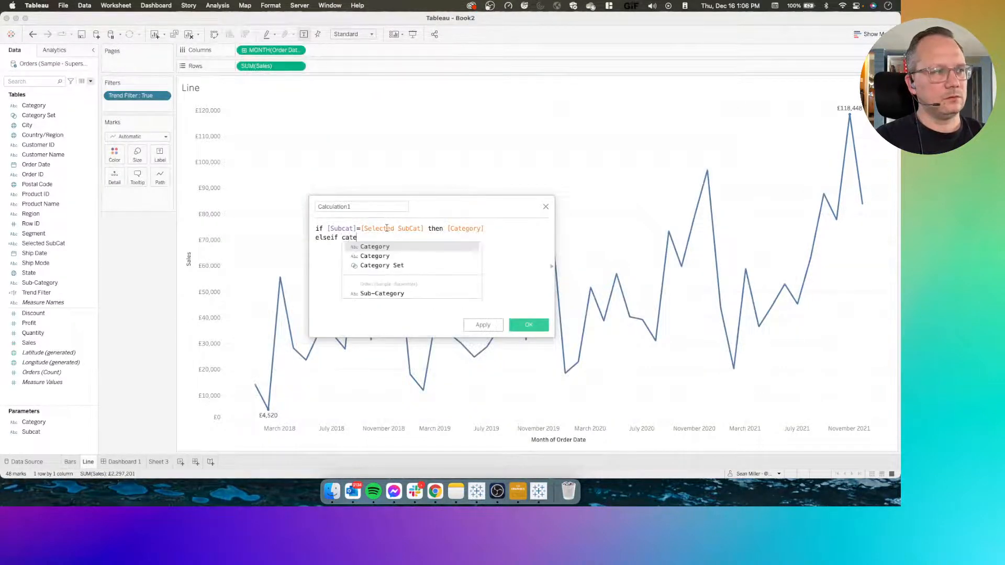
type("g")
Complete the elseif branch with the condition "[Parameters].[Category] = [Category] then [Category]"
key("Return")
key("BackSpace")
key("BackSpace")
key("BackSpace")
key("BackSpace")
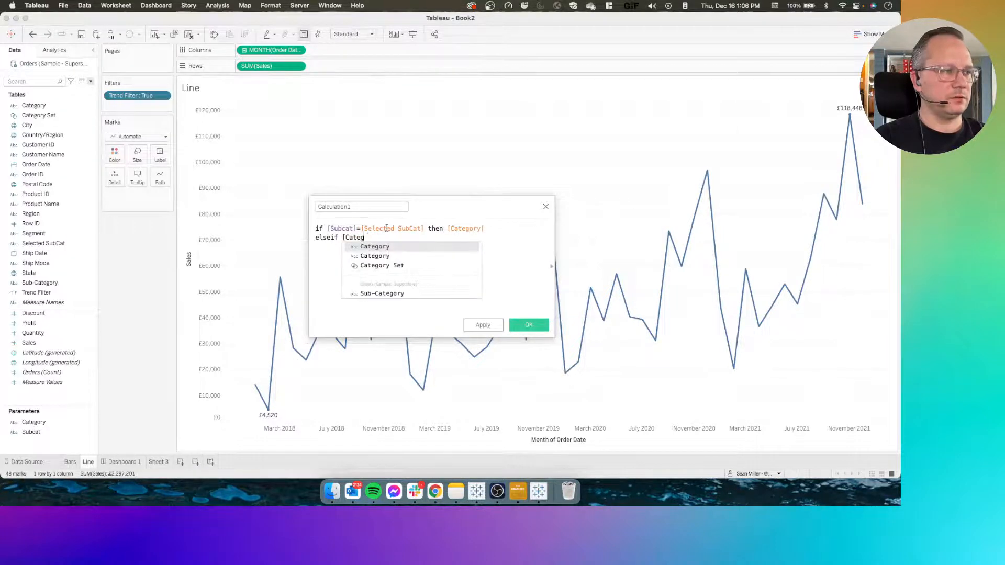
key("Down")
key("Return")
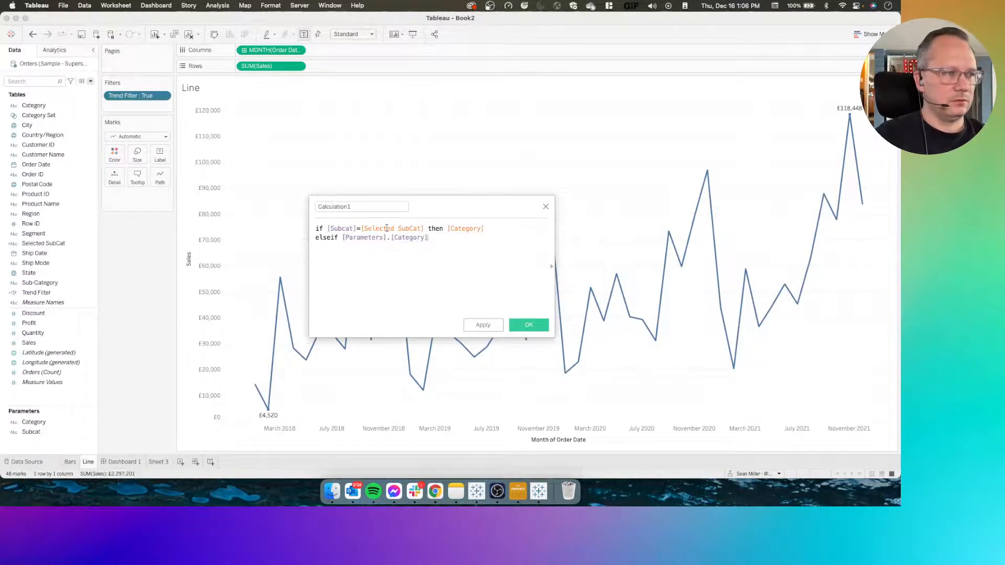
type("= ")
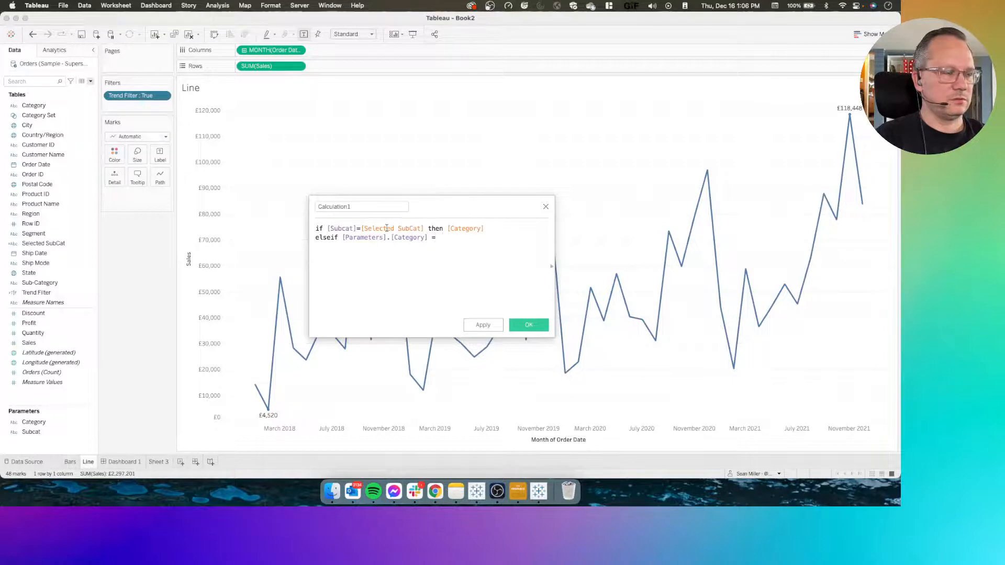
type("cate")
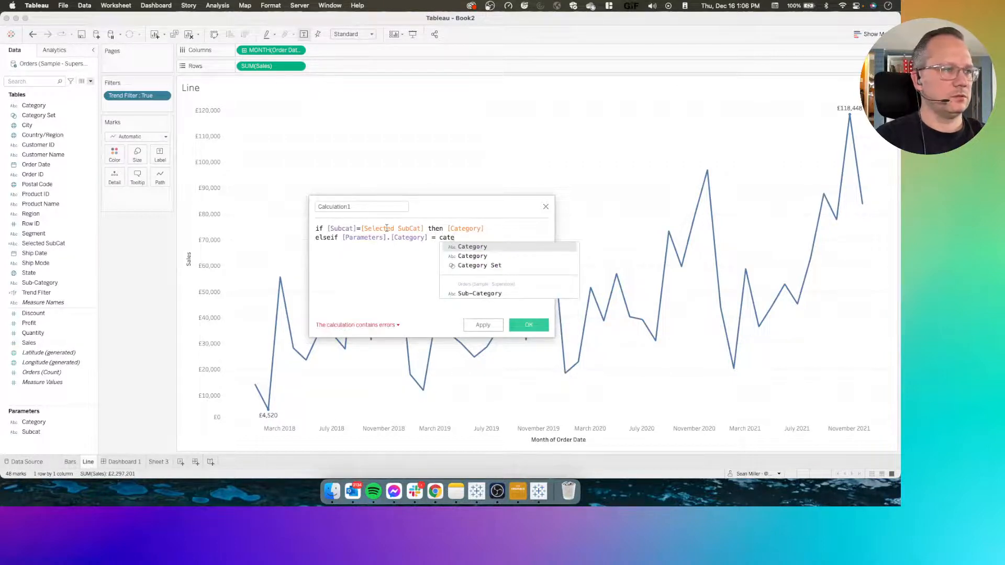
key("Down")
key("Up")
key("Return")
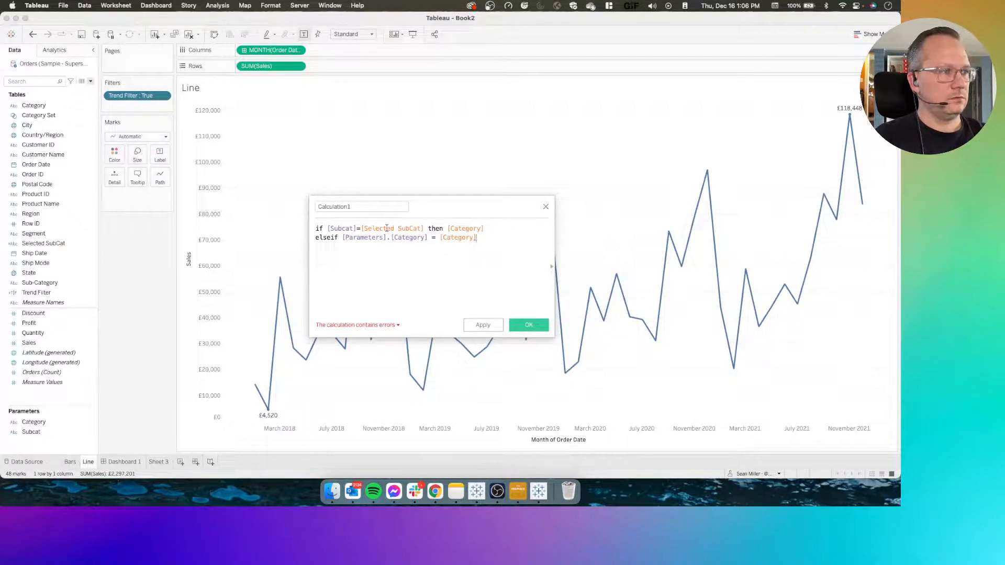
type("then cat")
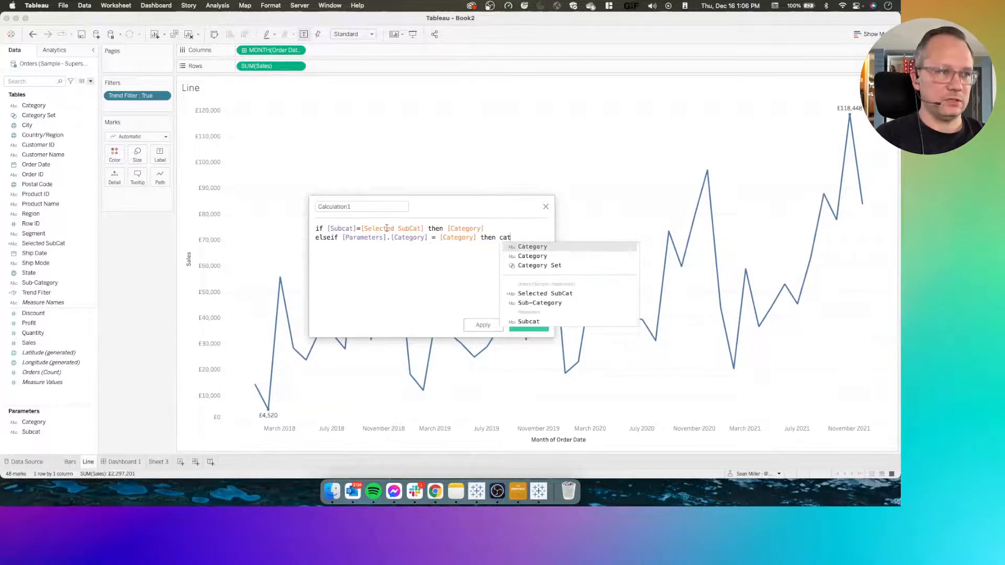
key("Return")
key("Return")
Finish the calculation with the lines else "black" and END
type("else")
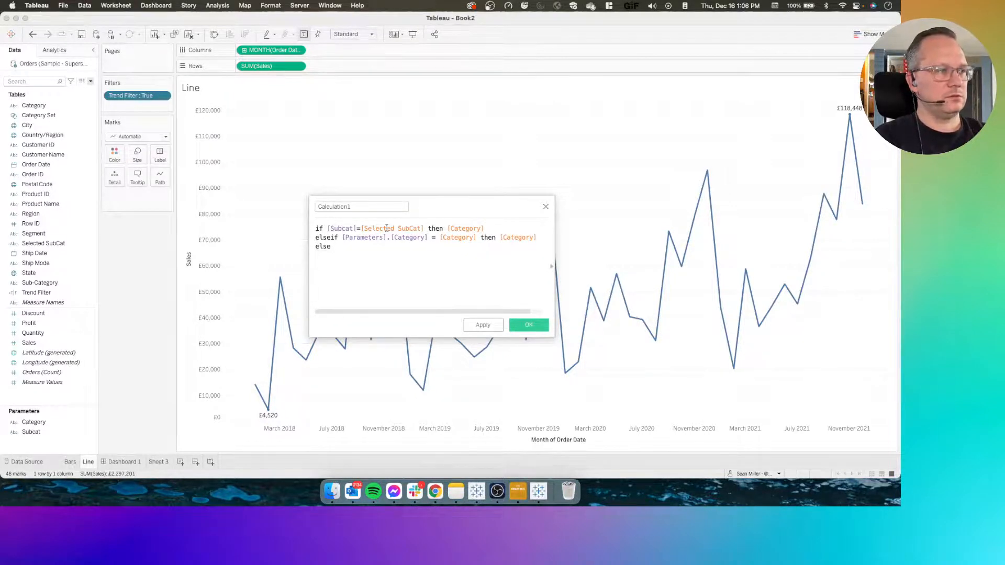
type(" \"")
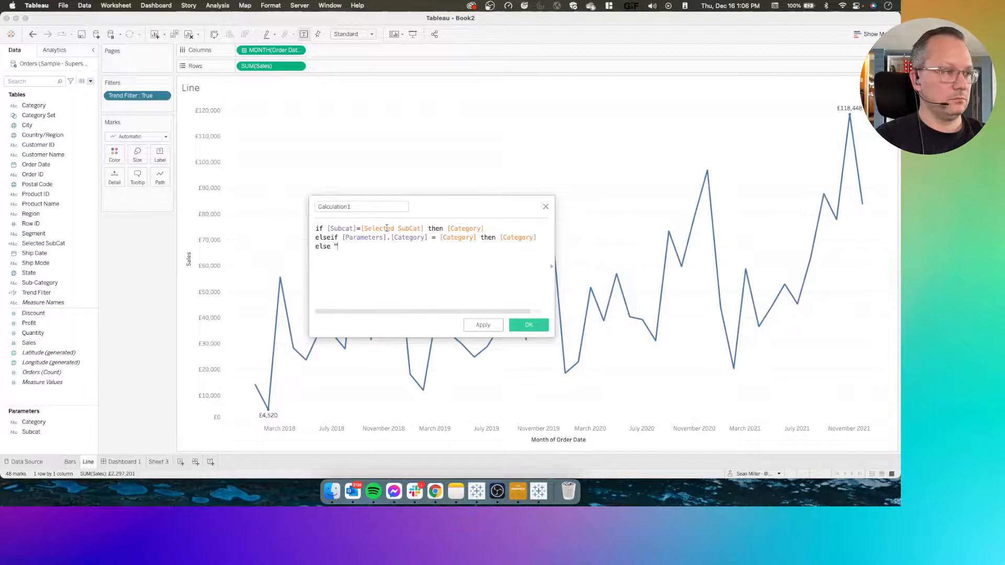
type("black\"")
key("Return")
type("END")
Save the calculation under the name Line Color and color the line chart's marks by it
left_click(350, 204)
left_click(498, 301)
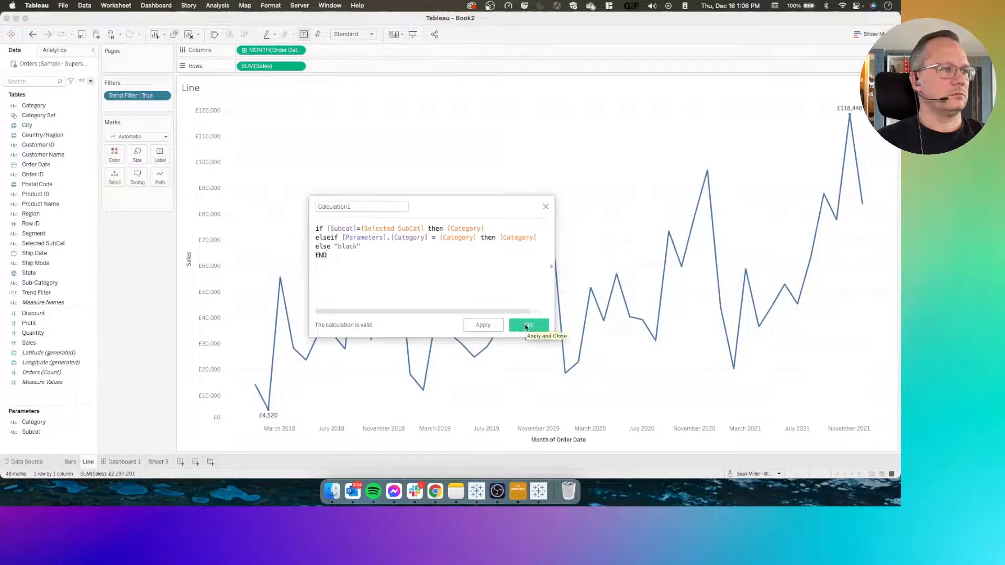
double_click(370, 206)
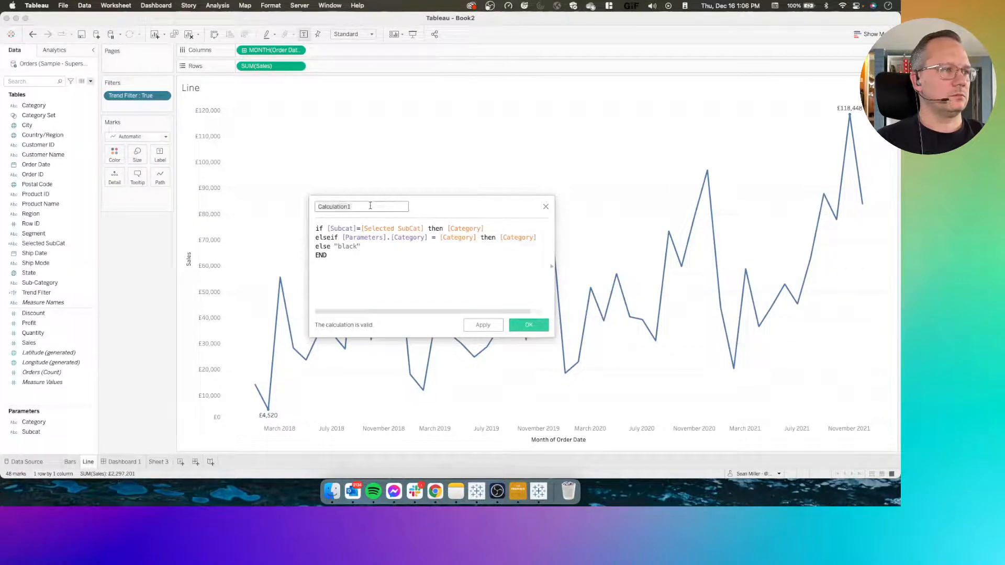
type("Line Color")
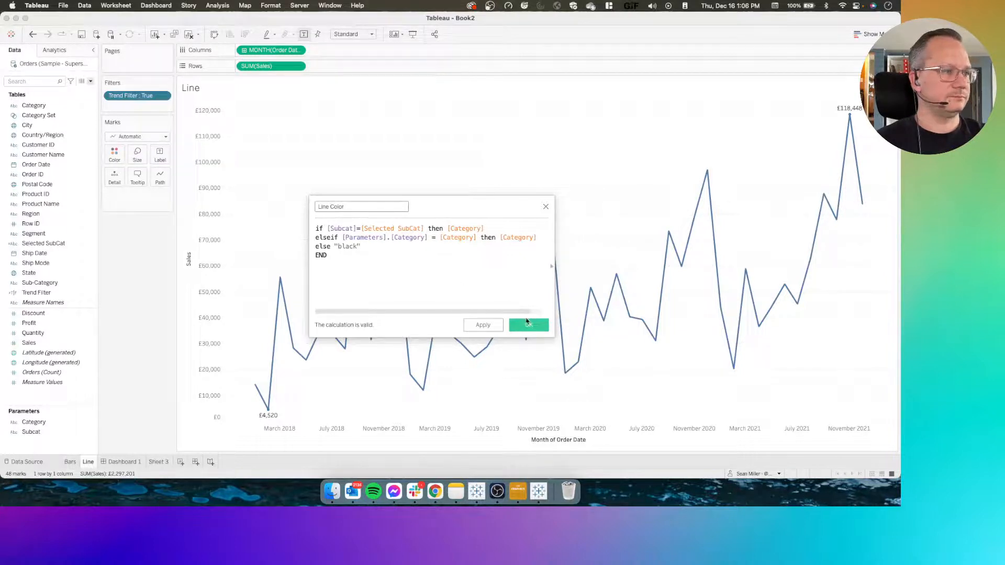
left_click(528, 325)
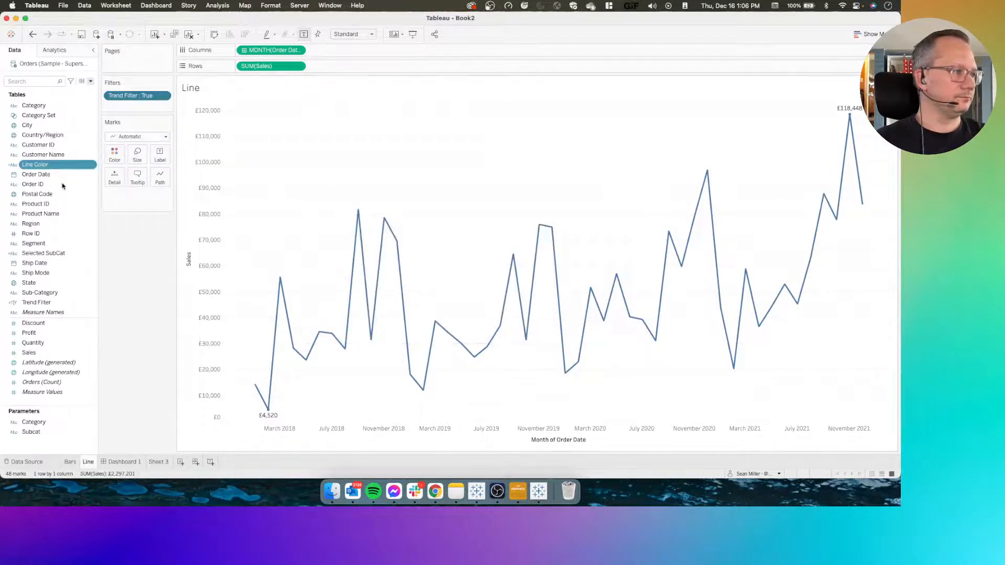
left_click_drag(44, 165, 111, 159)
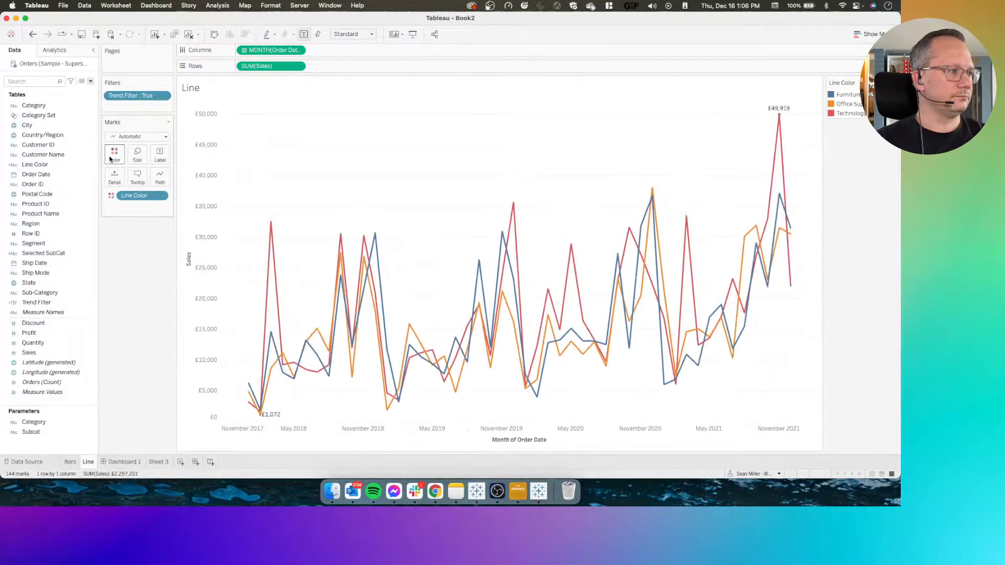
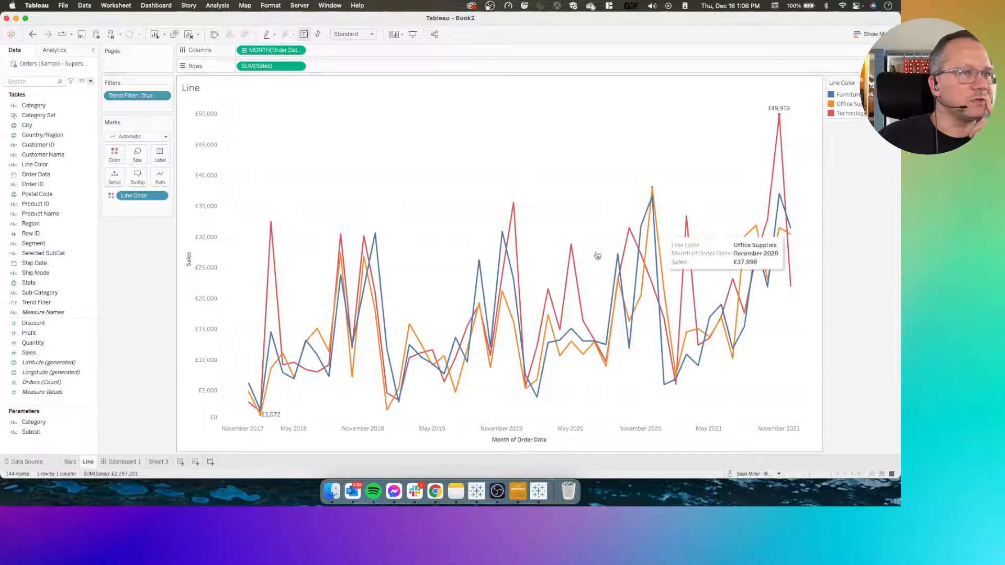
Open Dashboard 1 and check how the charts respond to selecting and deselecting the Technology category
left_click(120, 461)
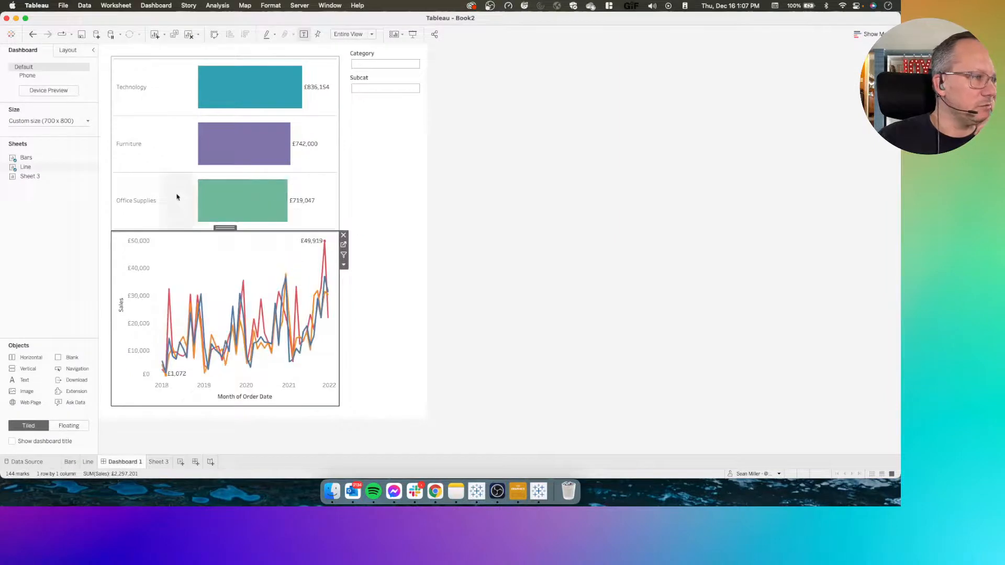
left_click(132, 104)
left_click(131, 104)
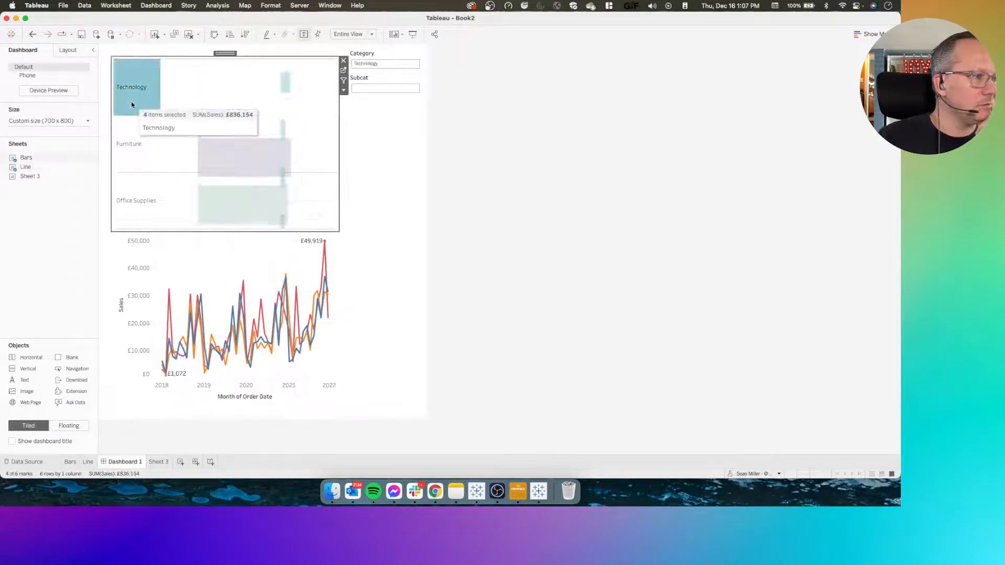
left_click(131, 105)
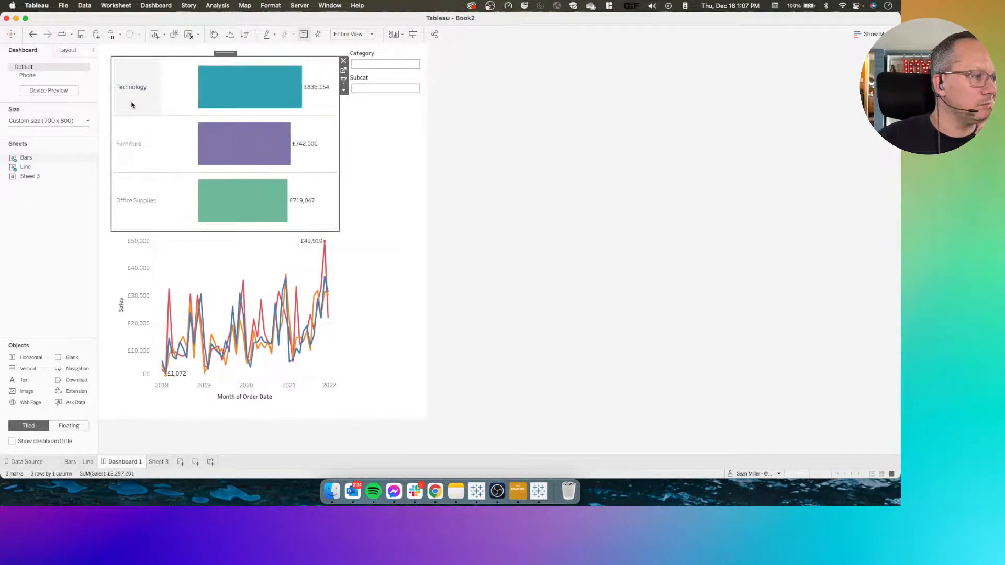
Switch to the #WOW2021 W50 reference workbook and open the Bar Drill sheet from its dashboard
left_click(538, 490)
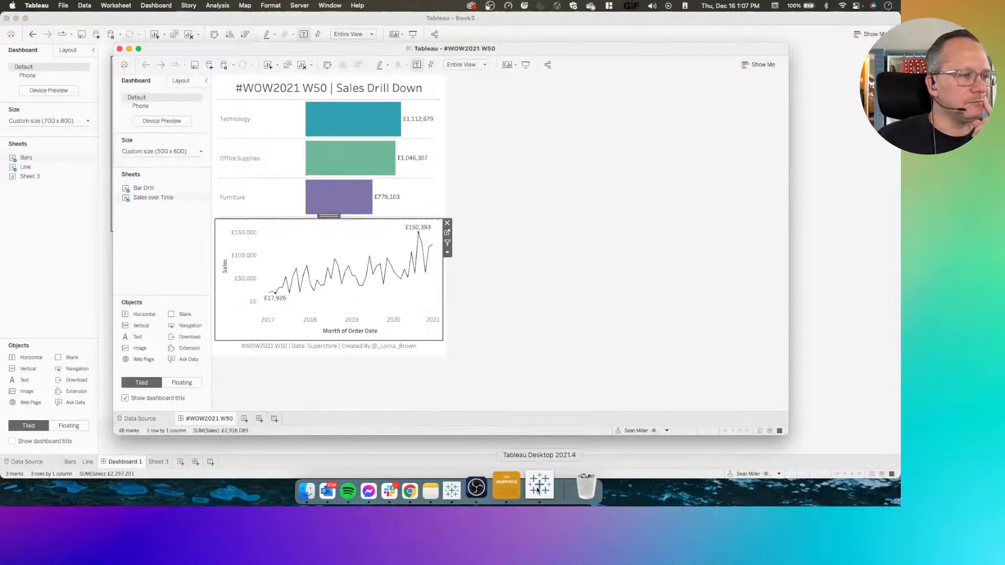
left_click(437, 130)
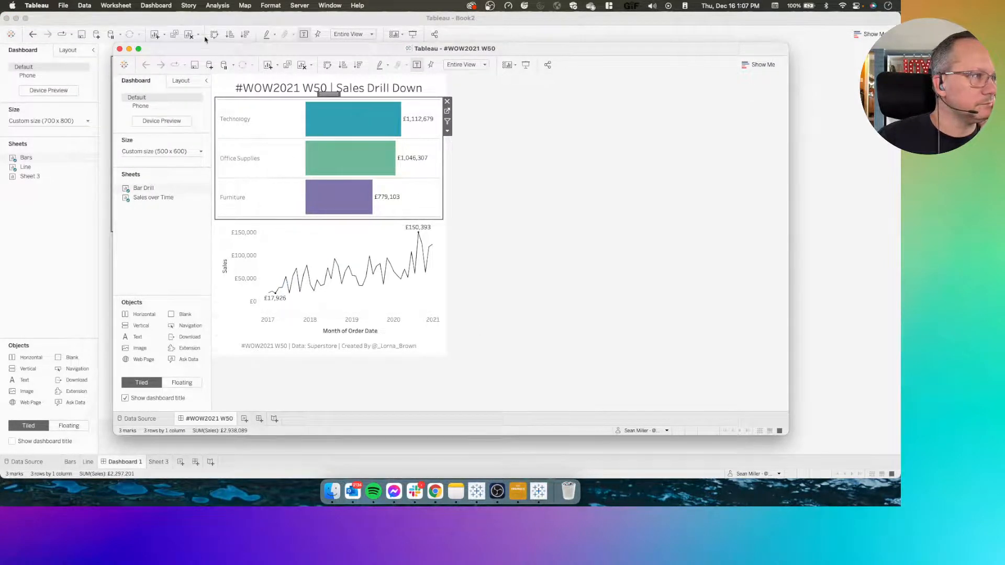
left_click(446, 111)
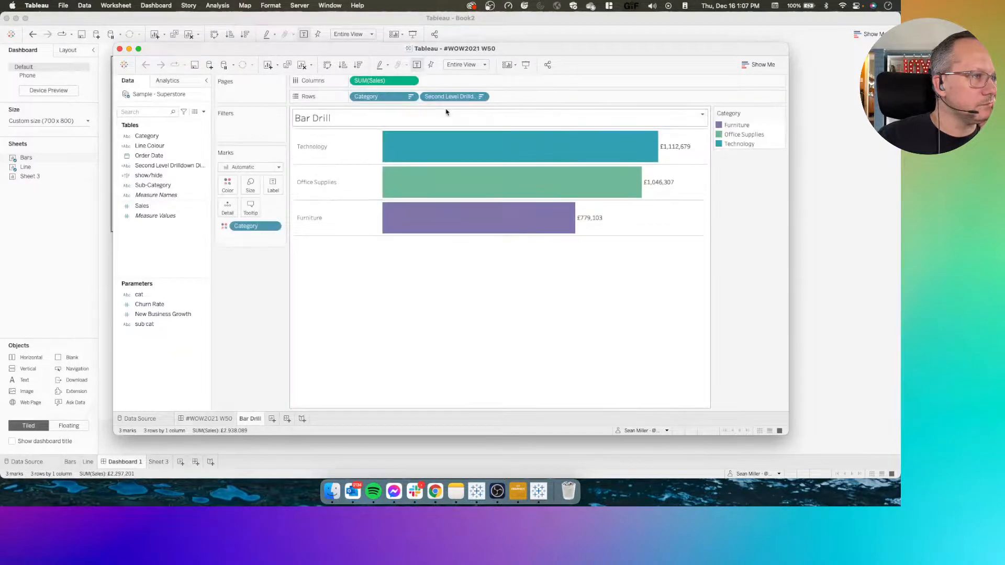
Check the cat and sub cat parameters in the reference workbook's Bar Drill sheet
left_click(160, 294)
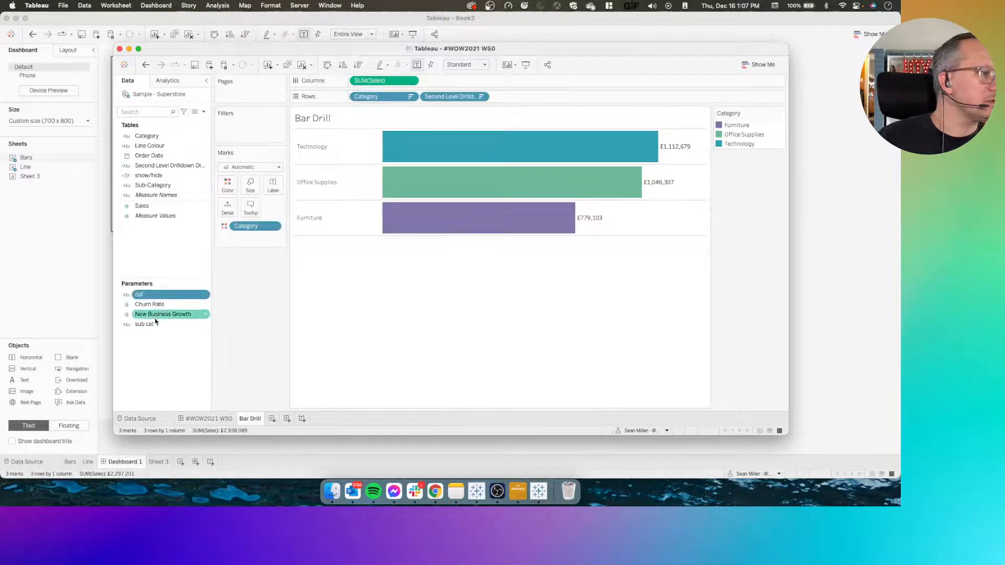
double_click(177, 325)
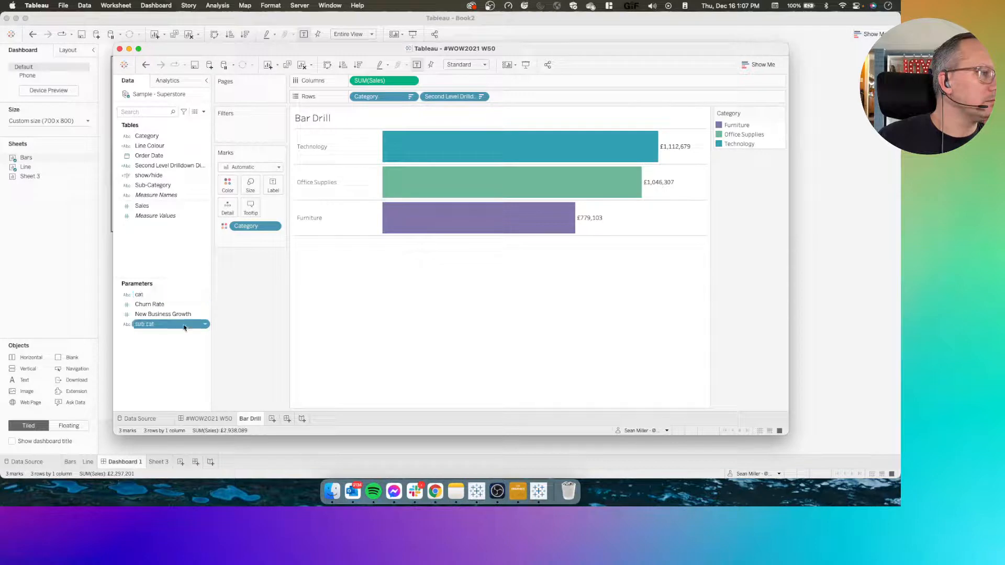
left_click(155, 295)
left_click(146, 333)
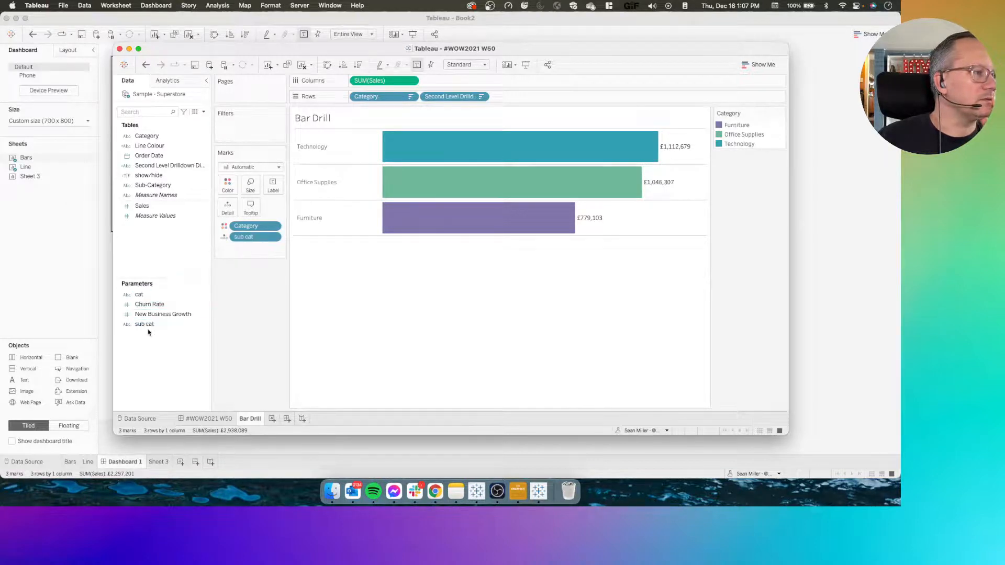
left_click(146, 325)
left_click(157, 296)
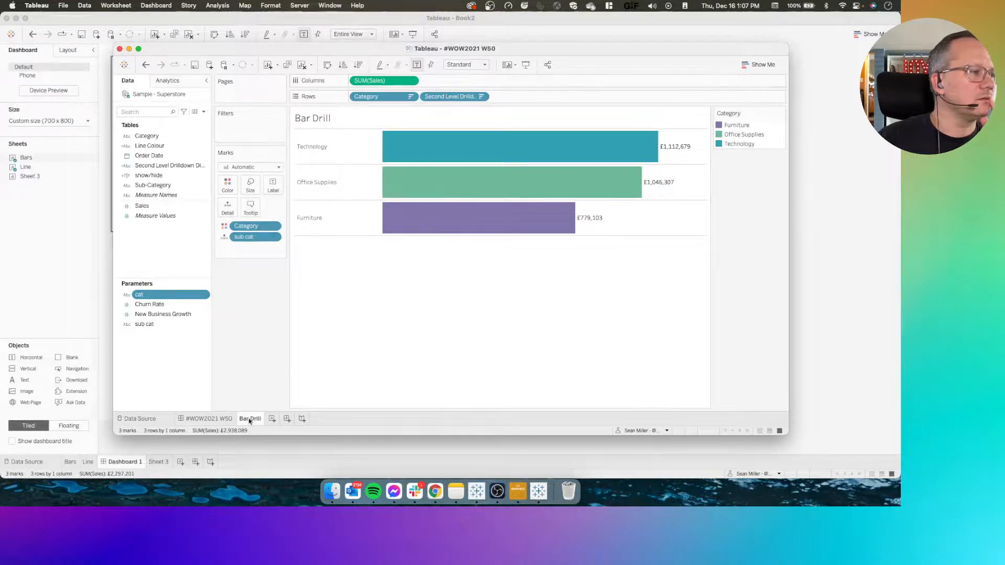
Return to the reference dashboard and examine the settings of its Parameter2 action, which targets the sub cat parameter
left_click(220, 418)
left_click(266, 268)
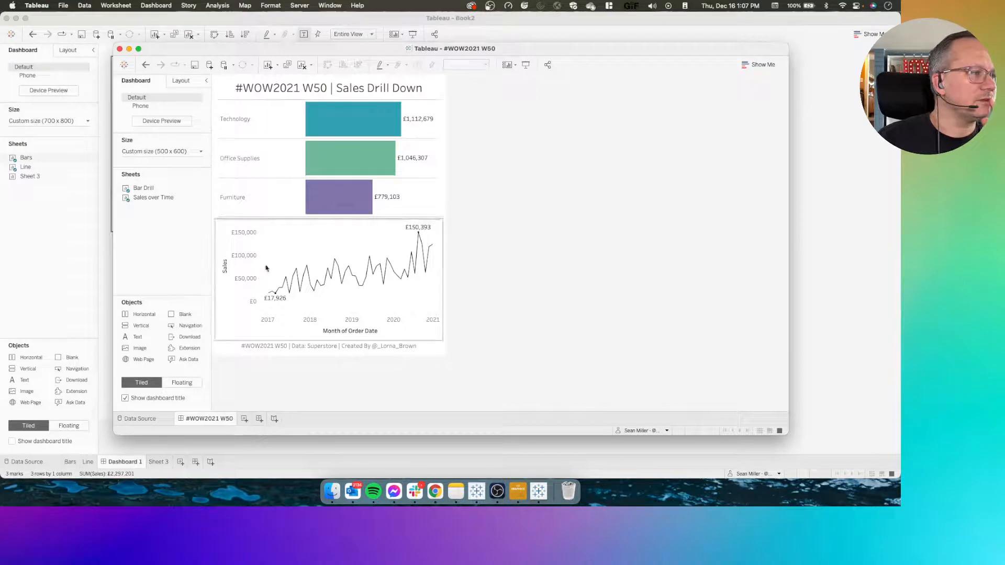
left_click(155, 6)
left_click(176, 143)
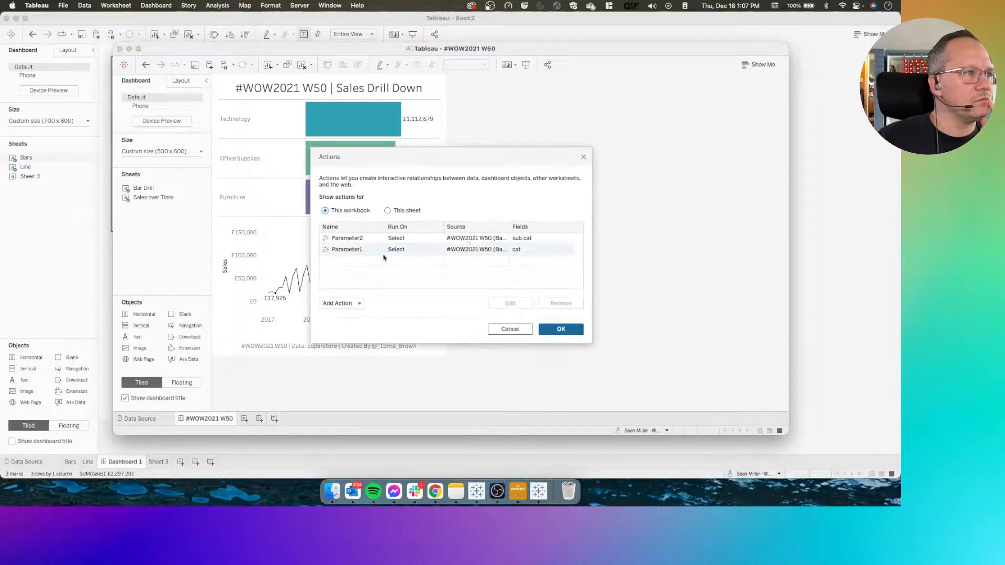
left_click(351, 240)
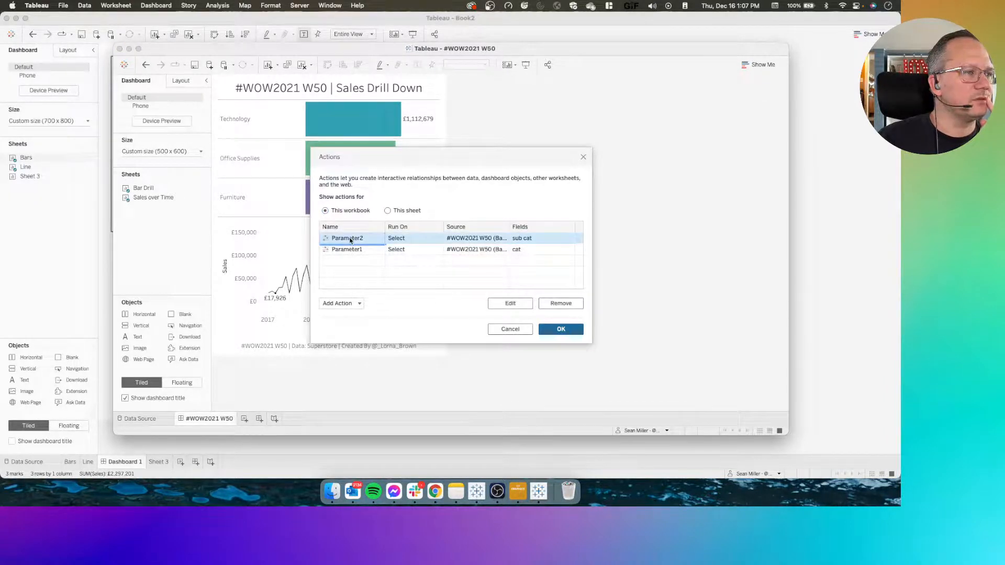
double_click(351, 240)
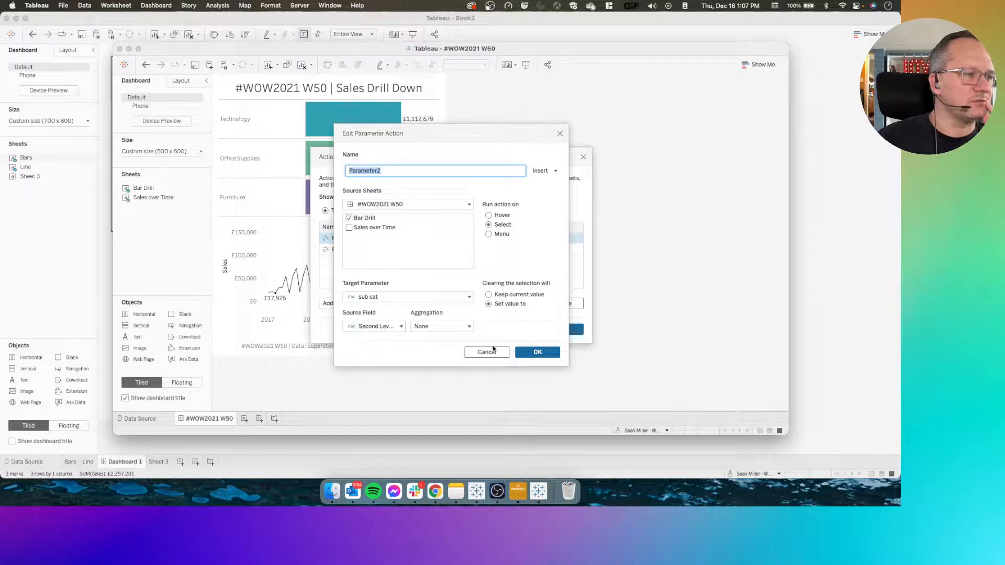
left_click(532, 356)
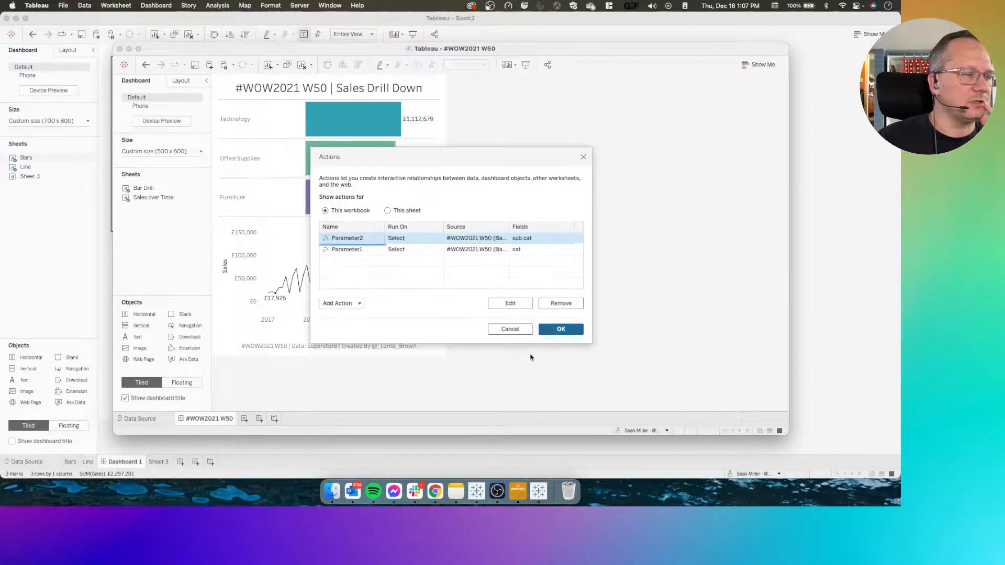
Examine the Parameter1 action's target parameter and available source fields, and close the dashboard actions with the settings as they are
left_click(350, 249)
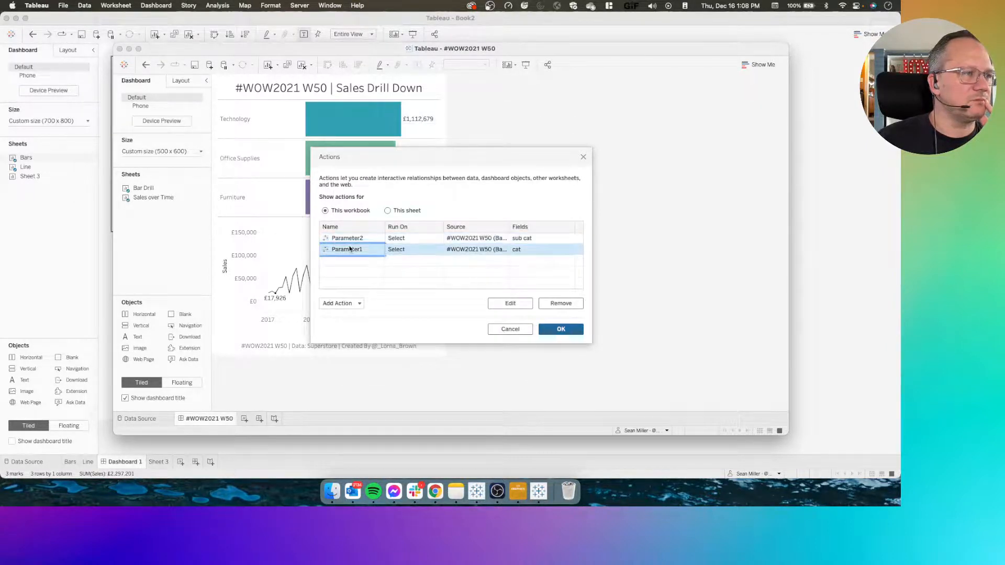
double_click(350, 249)
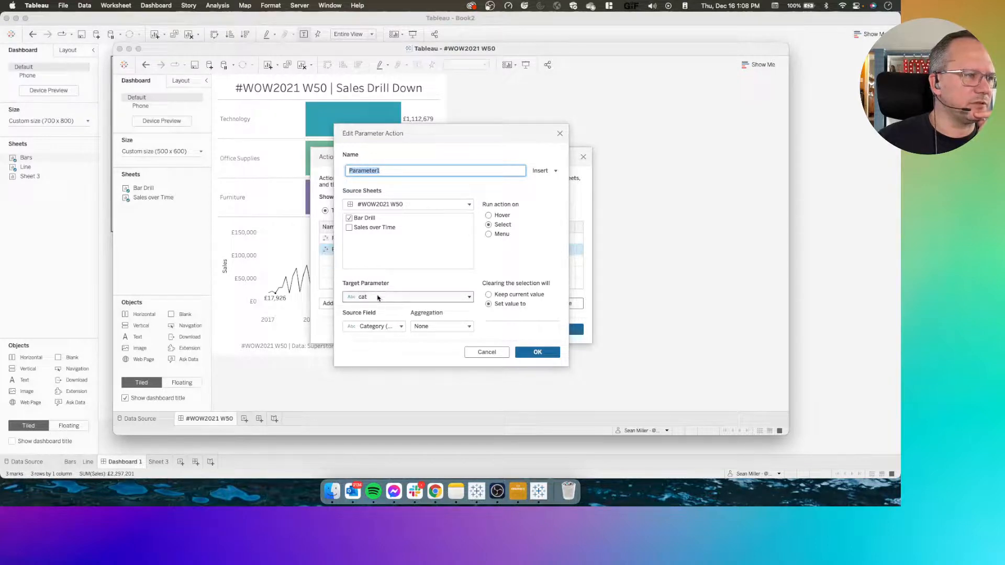
left_click(382, 326)
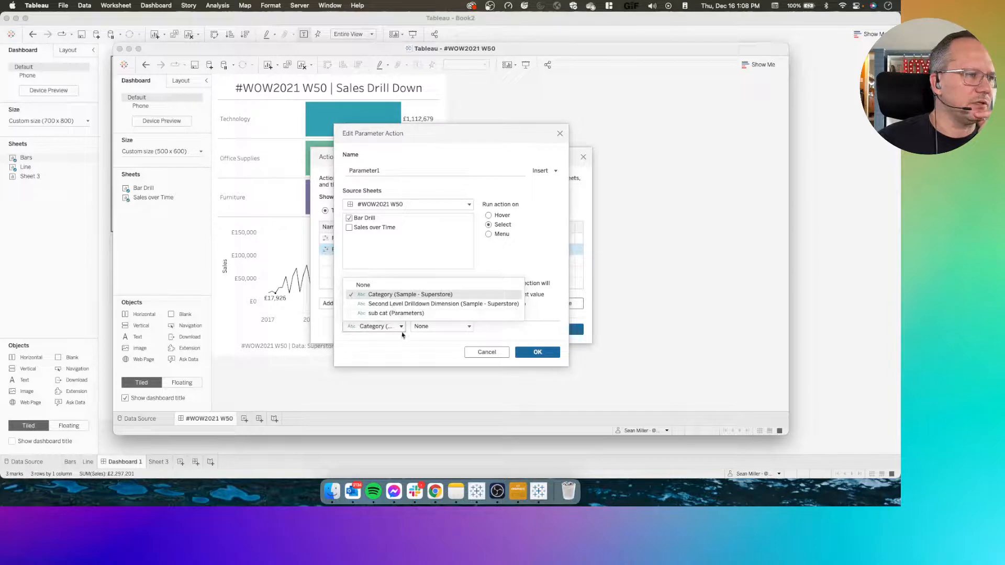
left_click(396, 356)
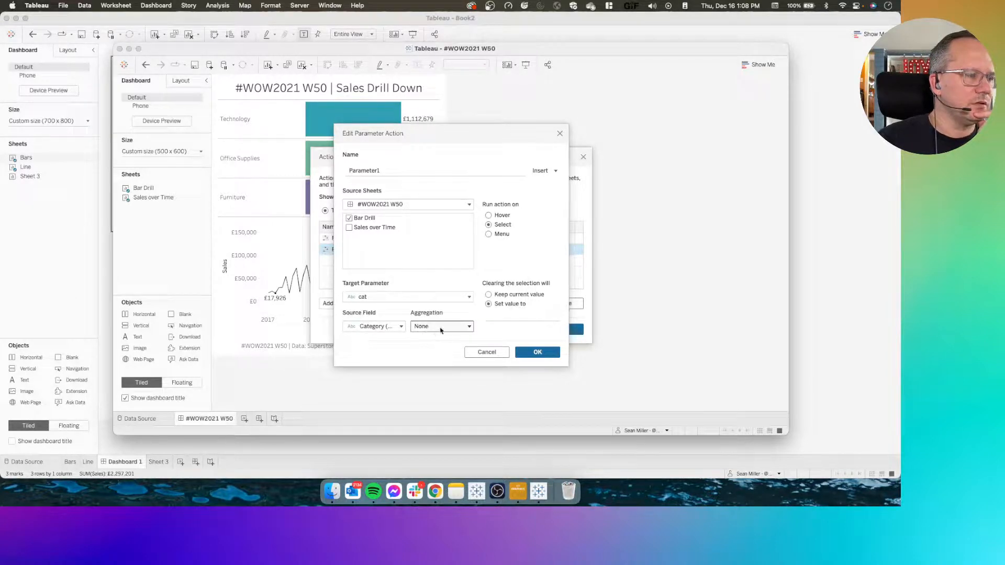
left_click(398, 327)
left_click(400, 352)
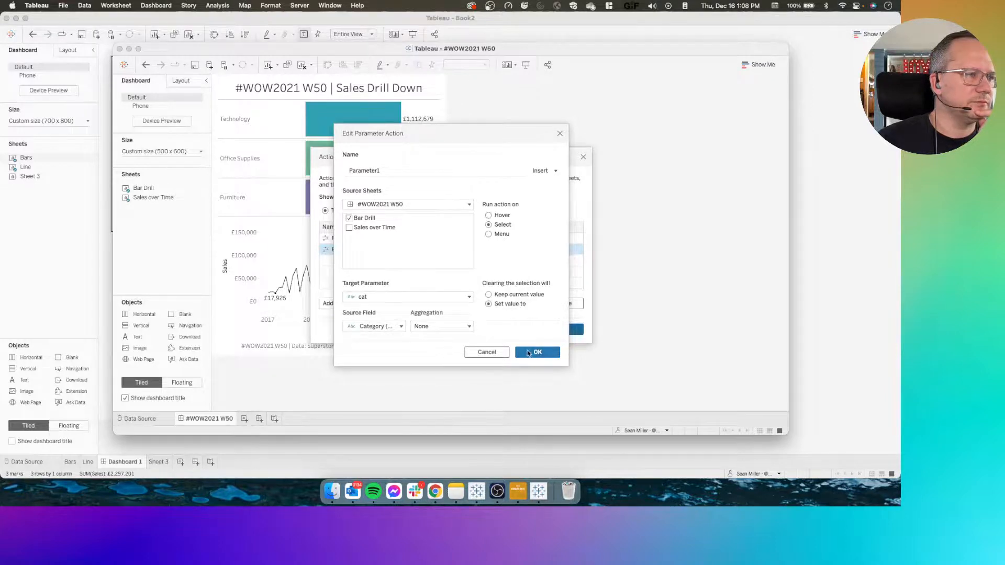
left_click(529, 352)
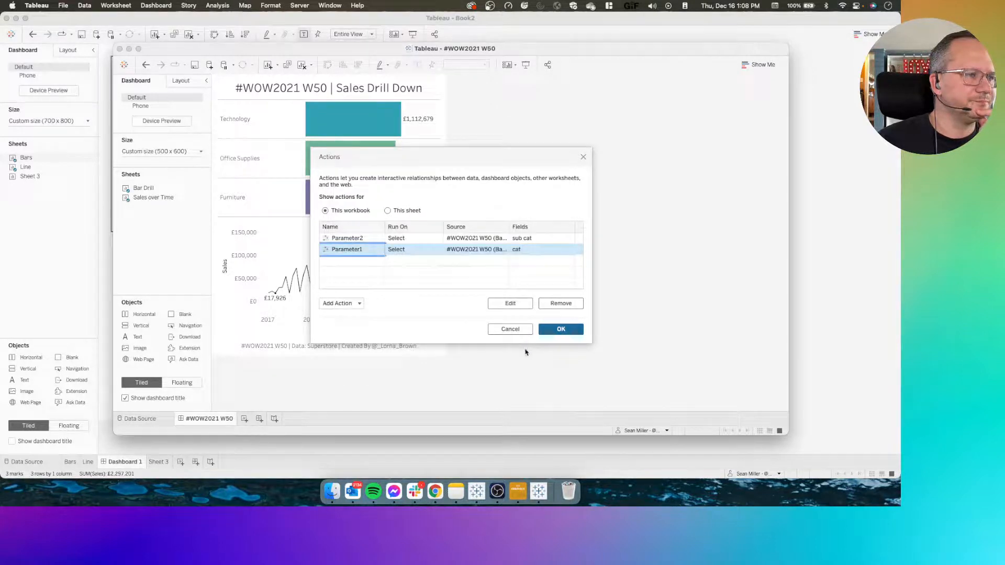
left_click(557, 331)
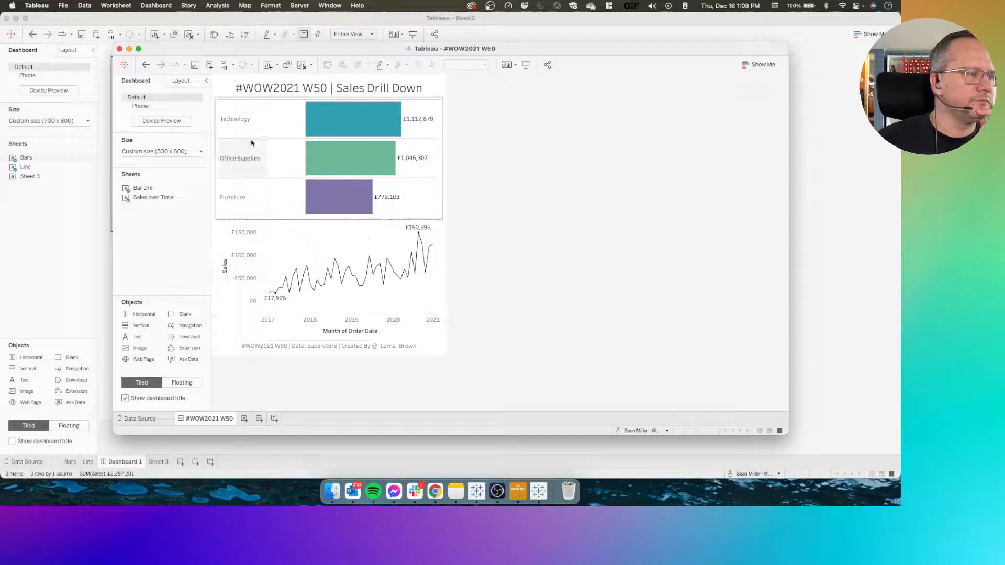
Test the reference dashboard's drill-down by selecting and deselecting the Technology category
left_click(235, 130)
left_click(236, 133)
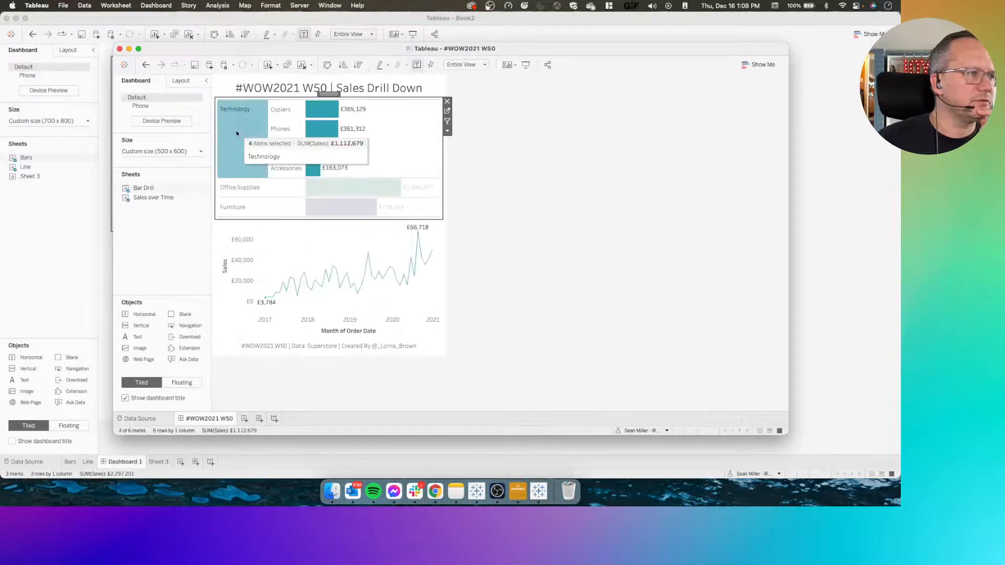
left_click(236, 134)
Open the reference workbook's Sales over Time sheet and examine the category and sub-category conditions in its show/hide calculation
left_click(376, 231)
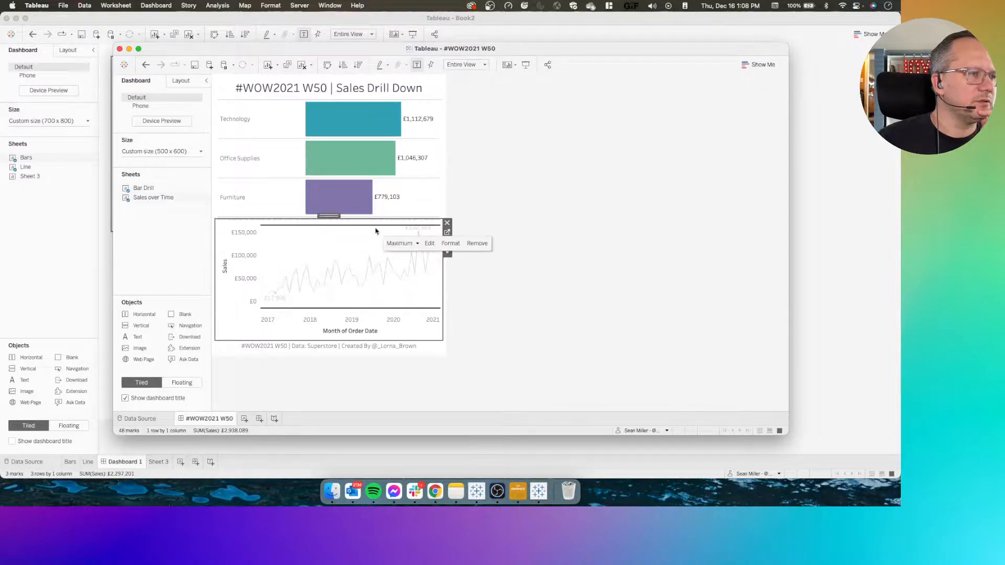
left_click(450, 236)
left_click(359, 241)
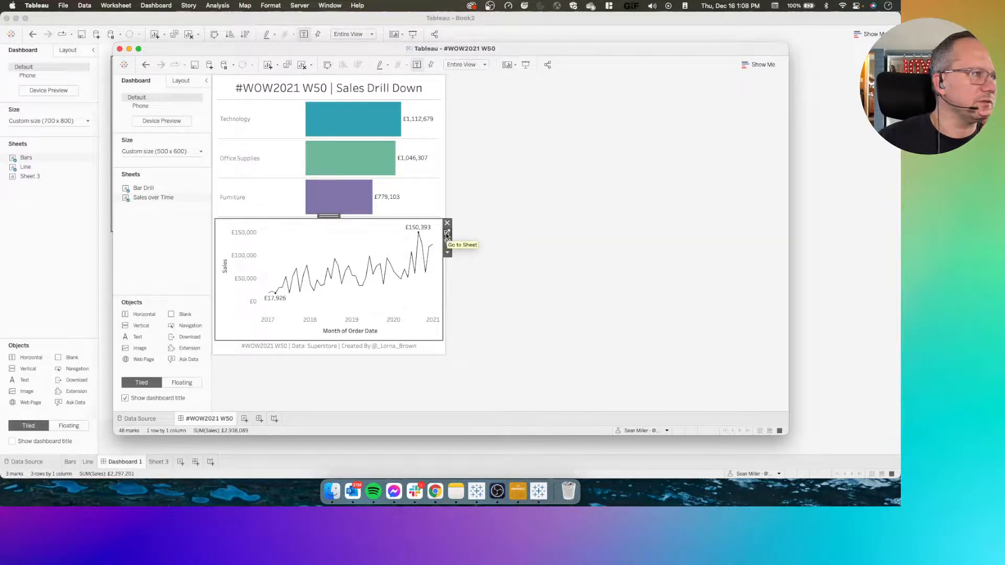
left_click(446, 233)
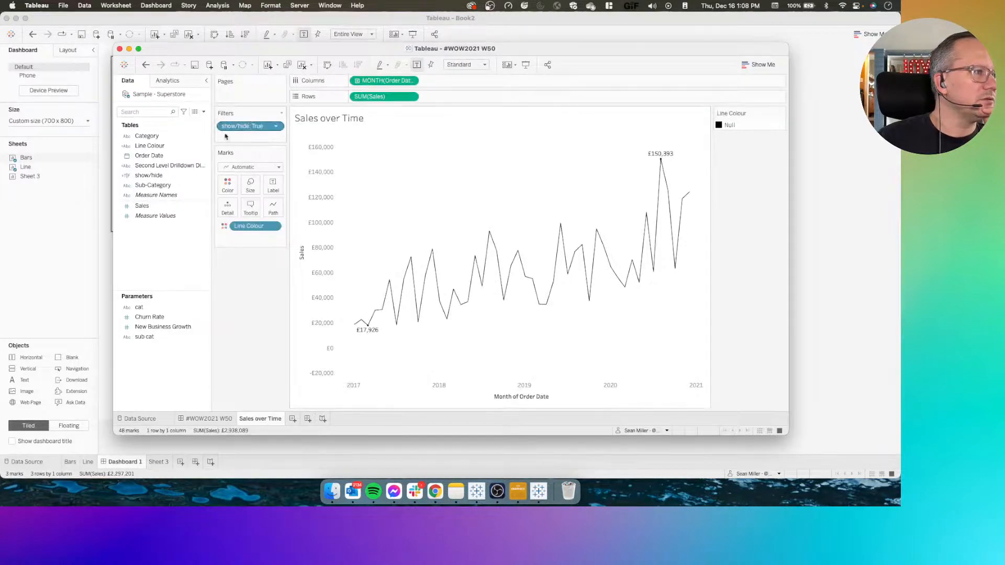
right_click(158, 177)
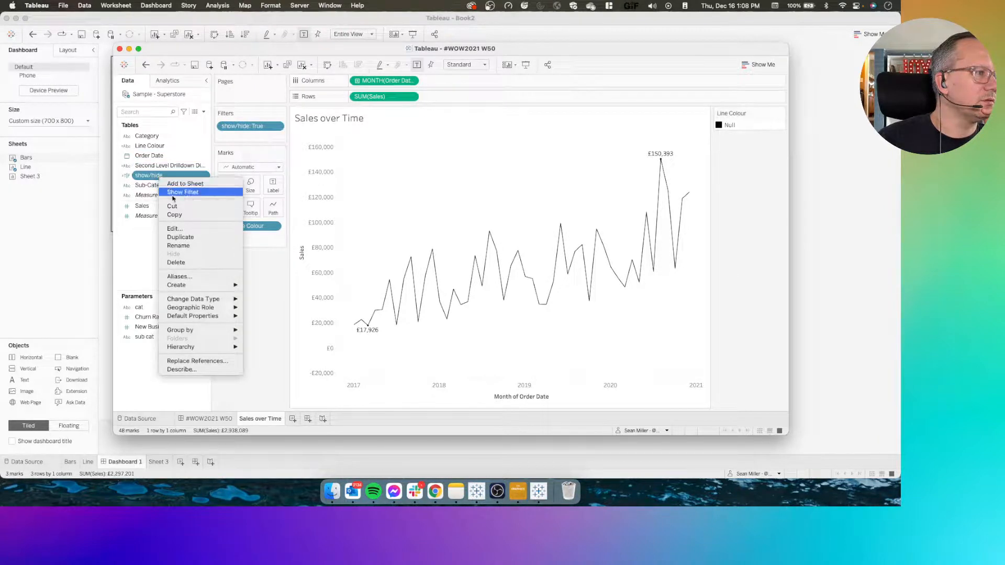
left_click(175, 229)
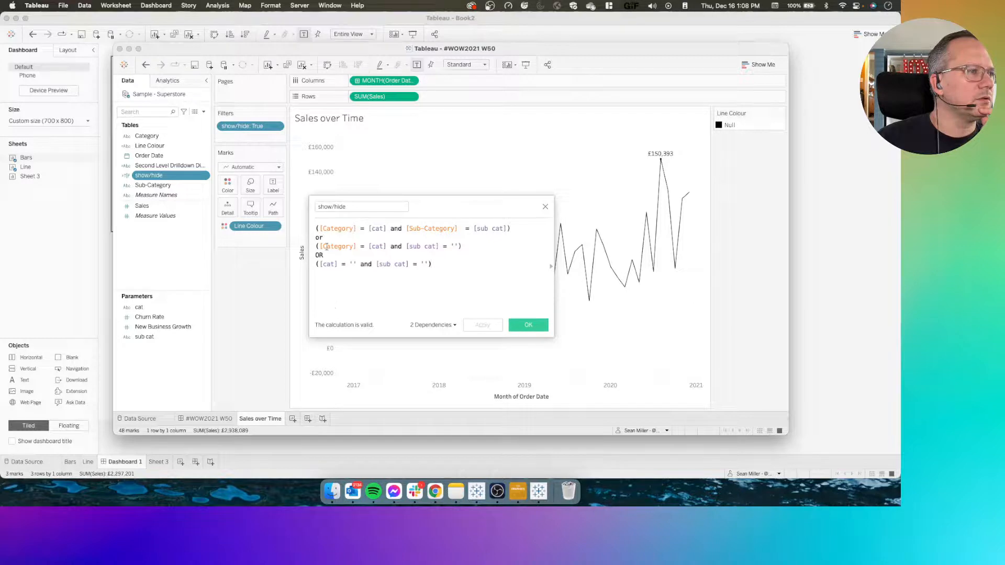
left_click_drag(493, 228, 362, 226)
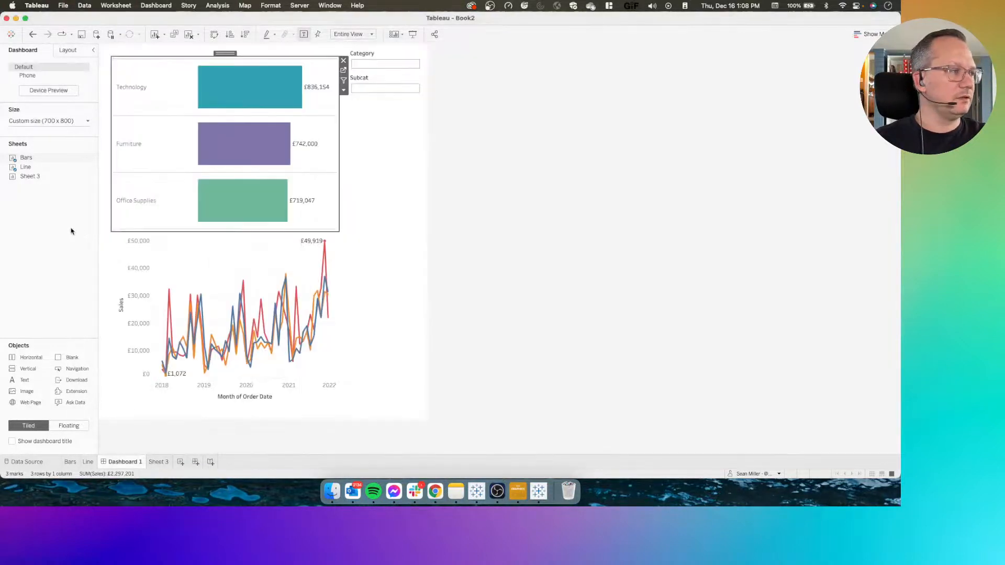
Switch back to the Book2 workbook and open the Line sheet from Dashboard 1
left_click(71, 229)
left_click(238, 248)
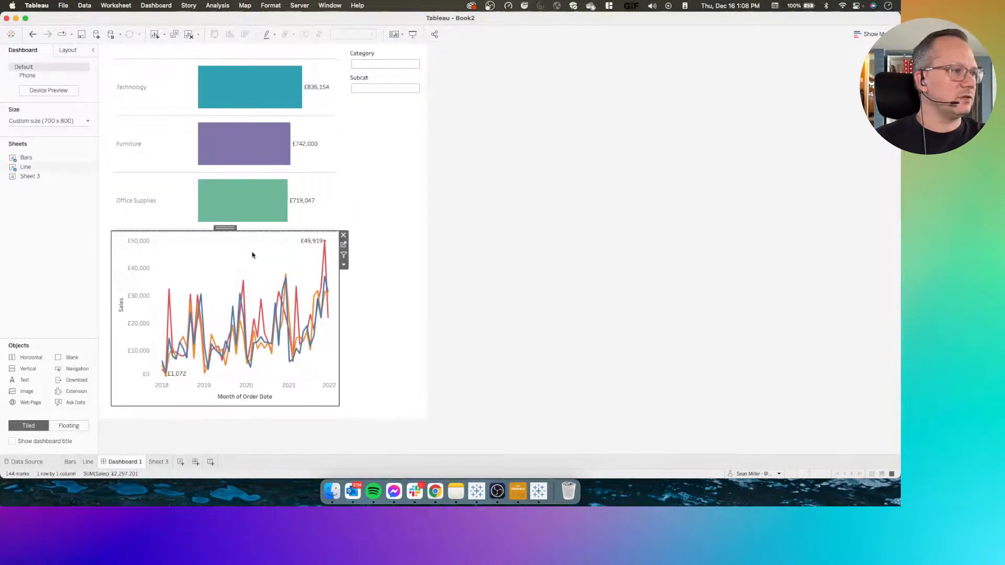
left_click(344, 244)
Edit the Trend Filter calculation, extending its [Subcat] = [Selected SubCat] condition with "and [Category]=[Parameters].[Category])"
left_click(63, 303)
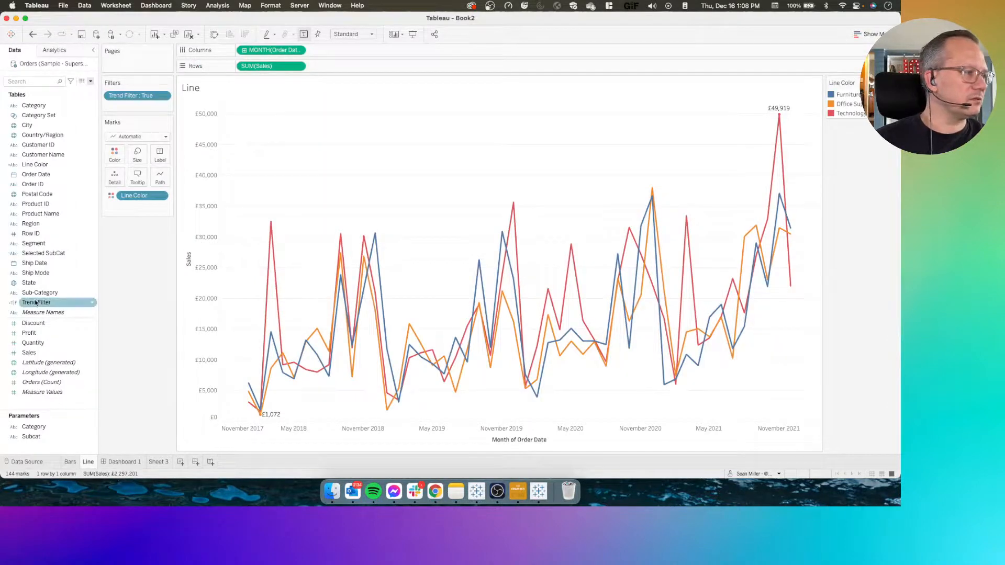
right_click(38, 303)
left_click(51, 151)
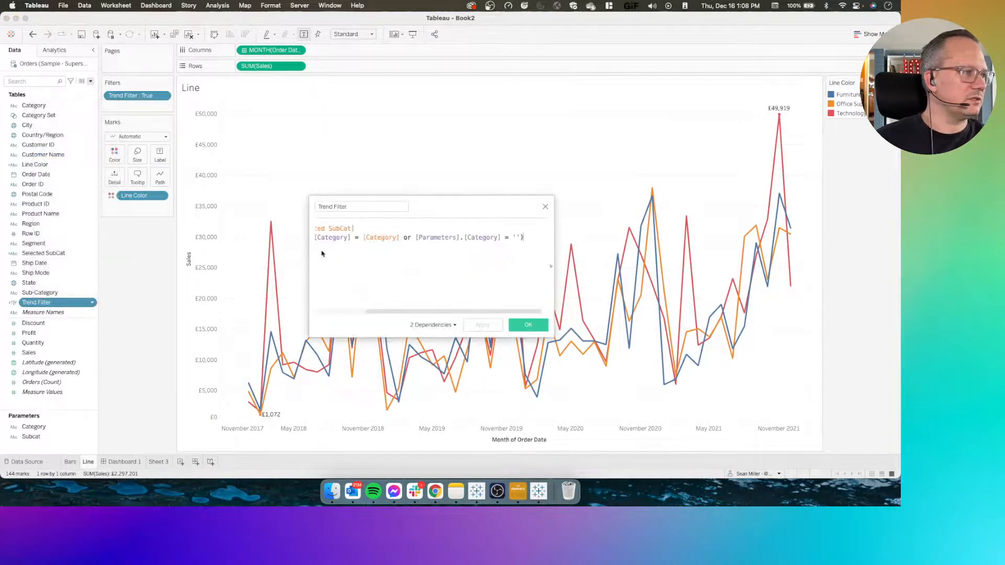
scroll(361, 258, "left", 5)
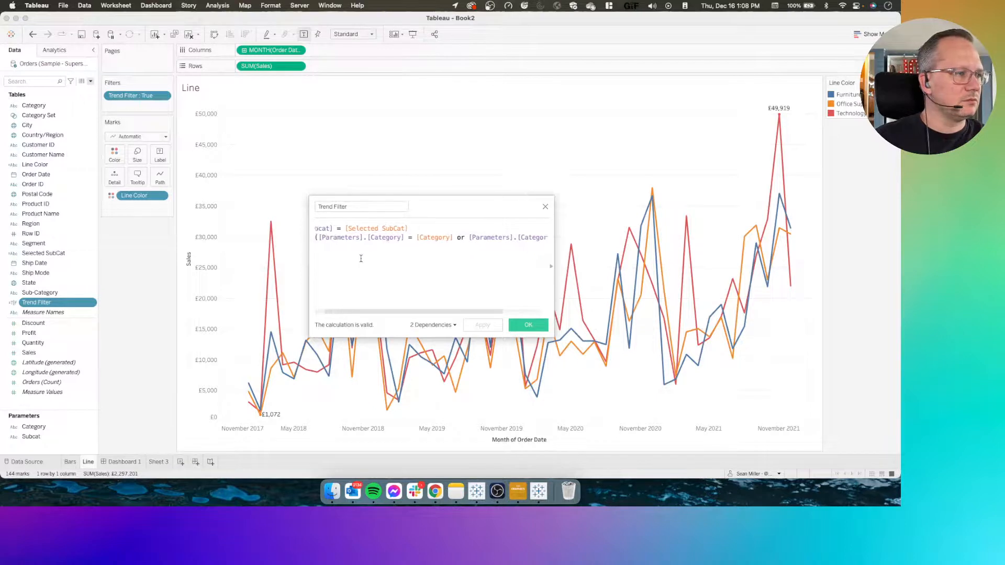
left_click(425, 230)
type("and ")
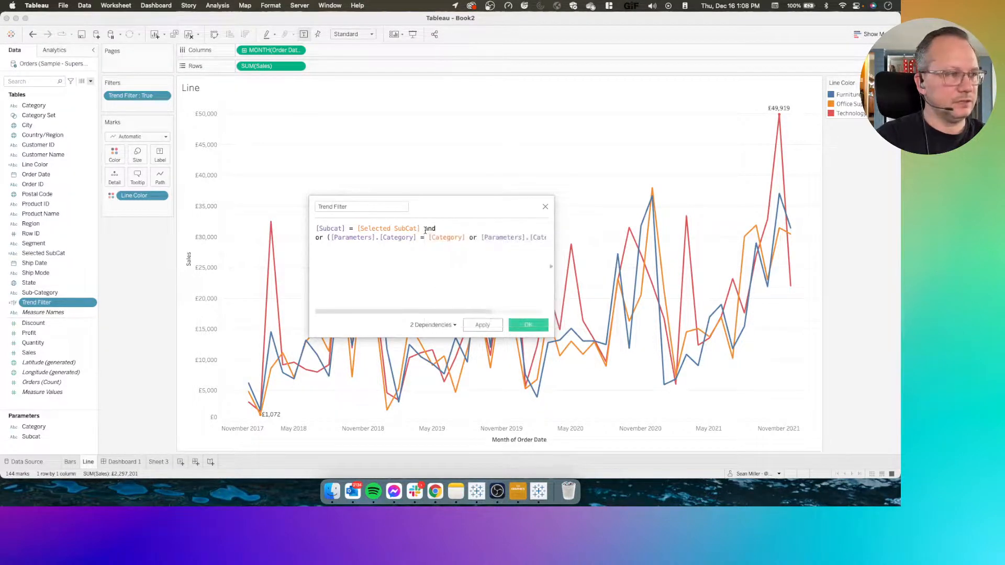
type("[Category]=")
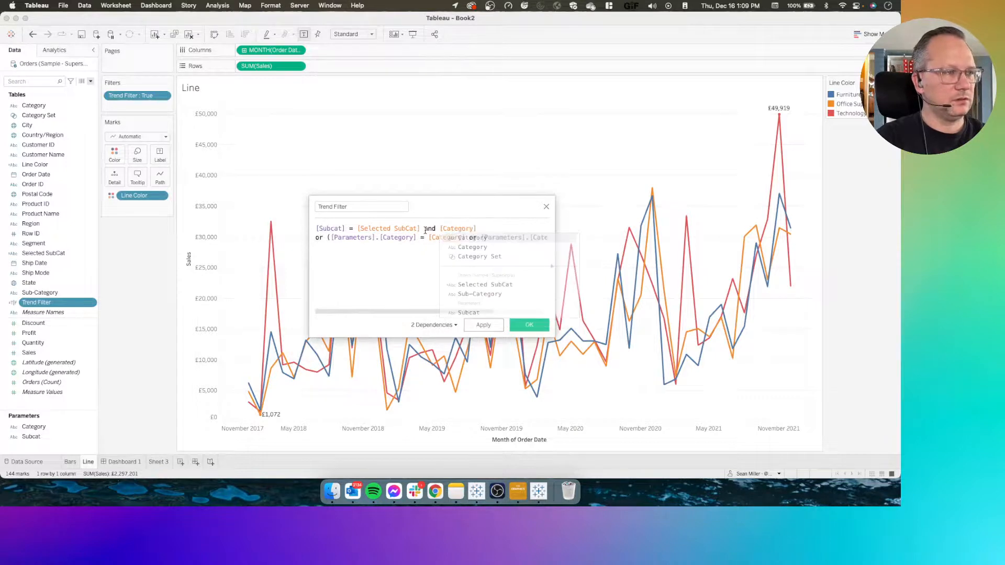
type("cat")
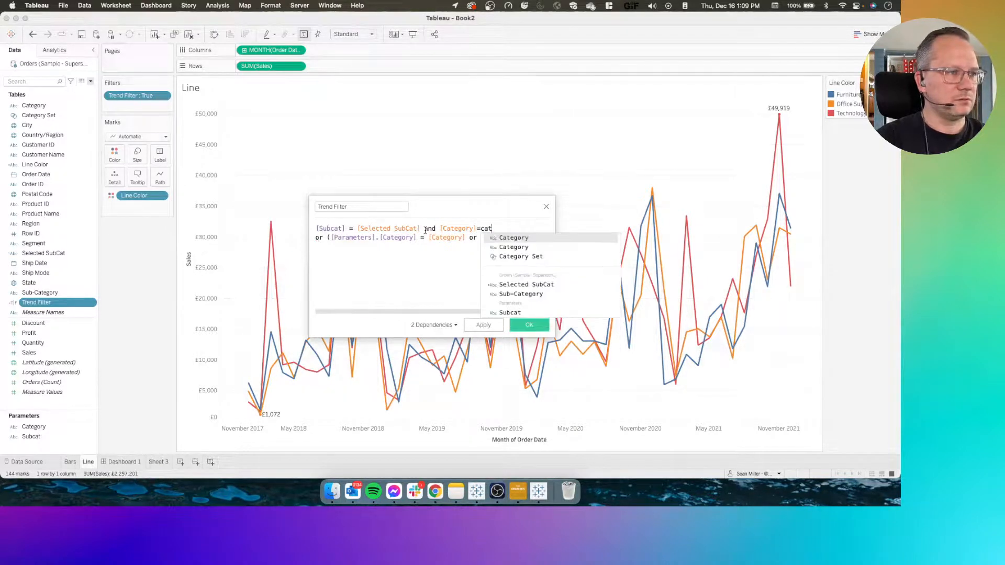
scroll(425, 230, "right", 2)
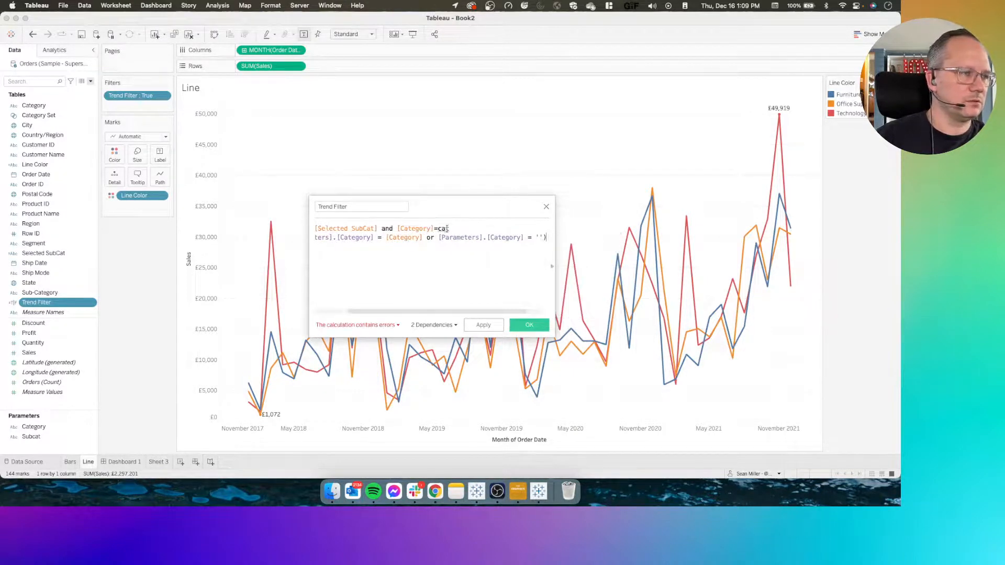
key("BackSpace")
key("Down")
key("Down")
key("Return")
type(")")
scroll(459, 261, "left", 2)
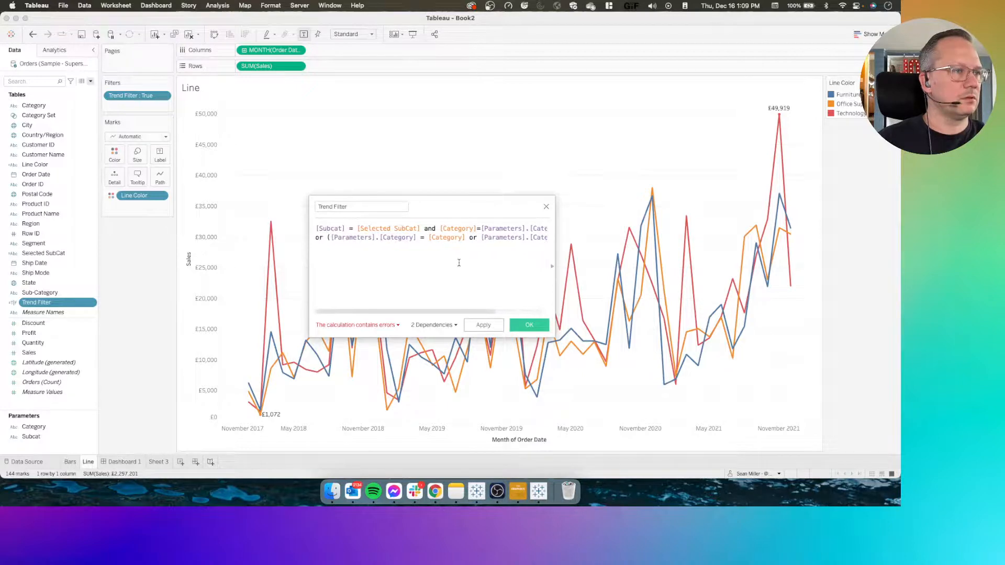
Compare with the reference workbook's show/hide calculation, then add the opening parenthesis before [Subcat] in Book2's Trend Filter and save it
key("super+Tab")
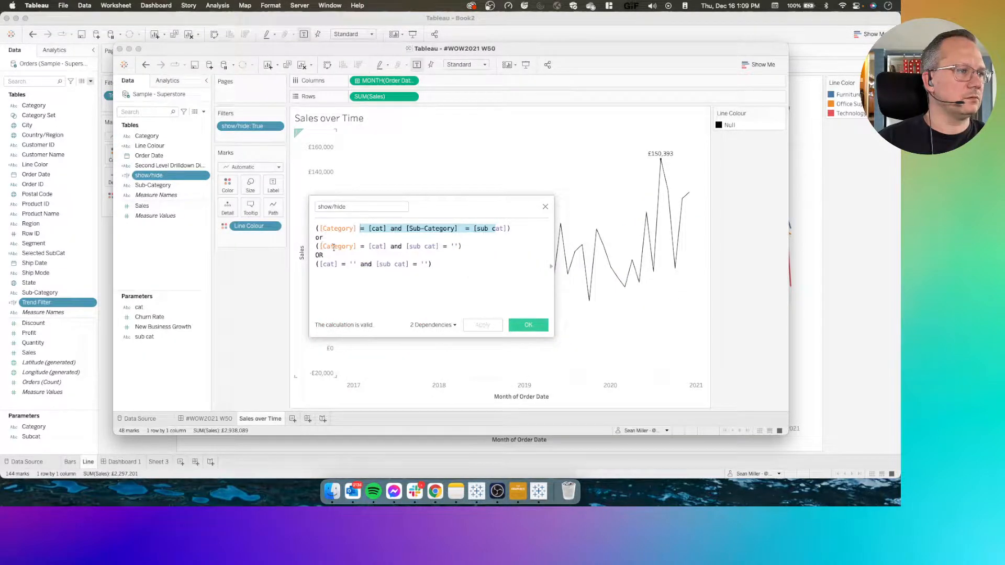
left_click(377, 247)
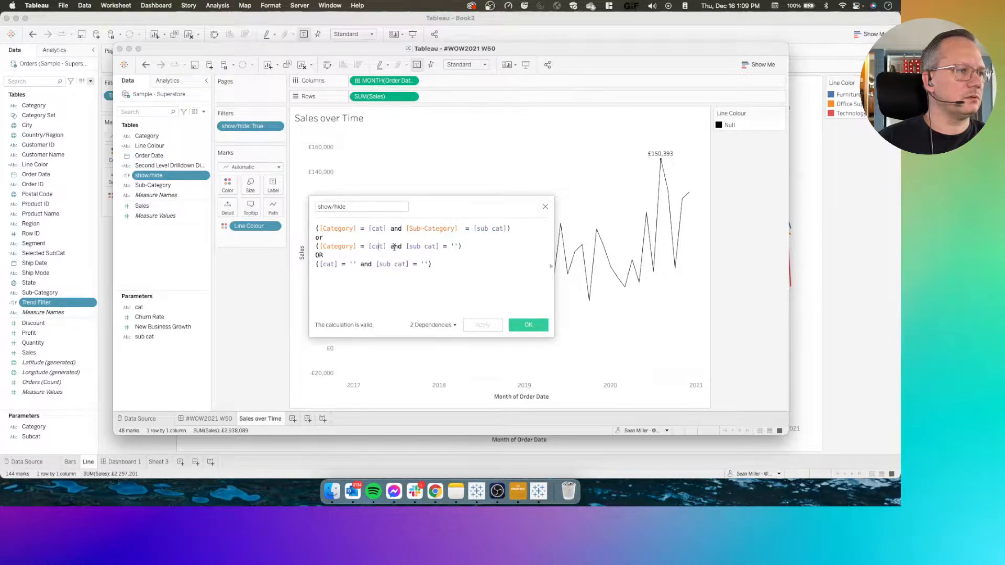
key("super+Tab")
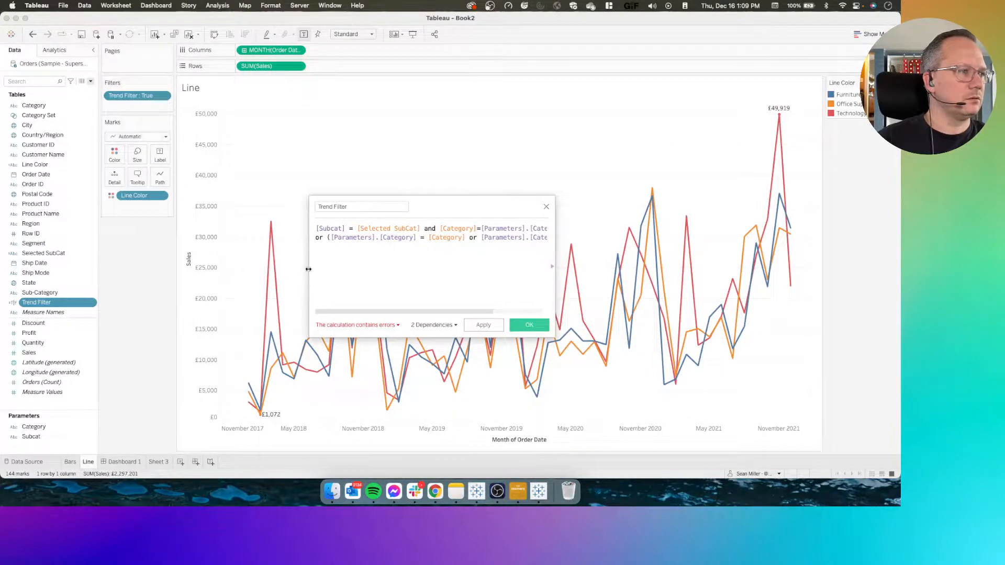
left_click_drag(308, 269, 162, 293)
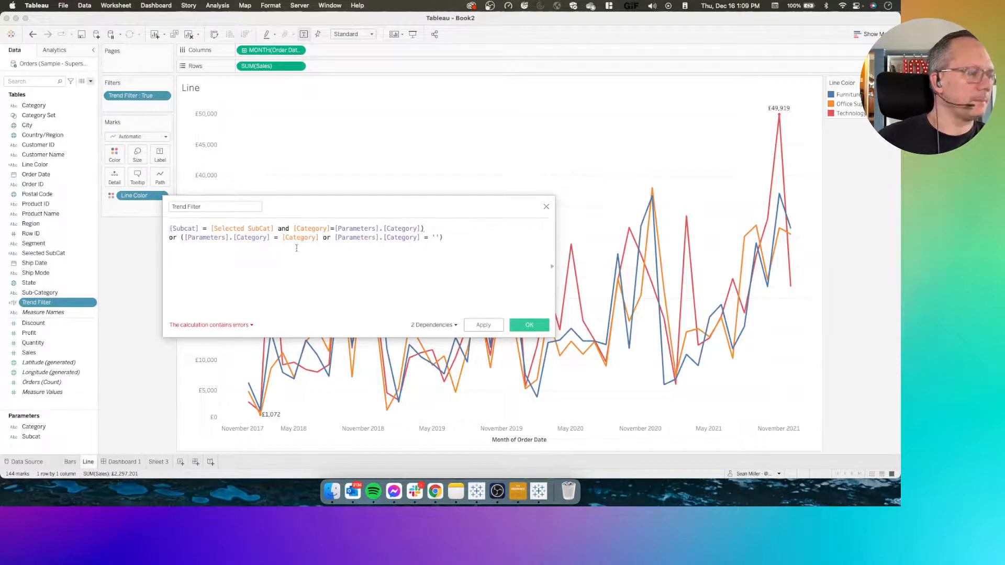
type("(")
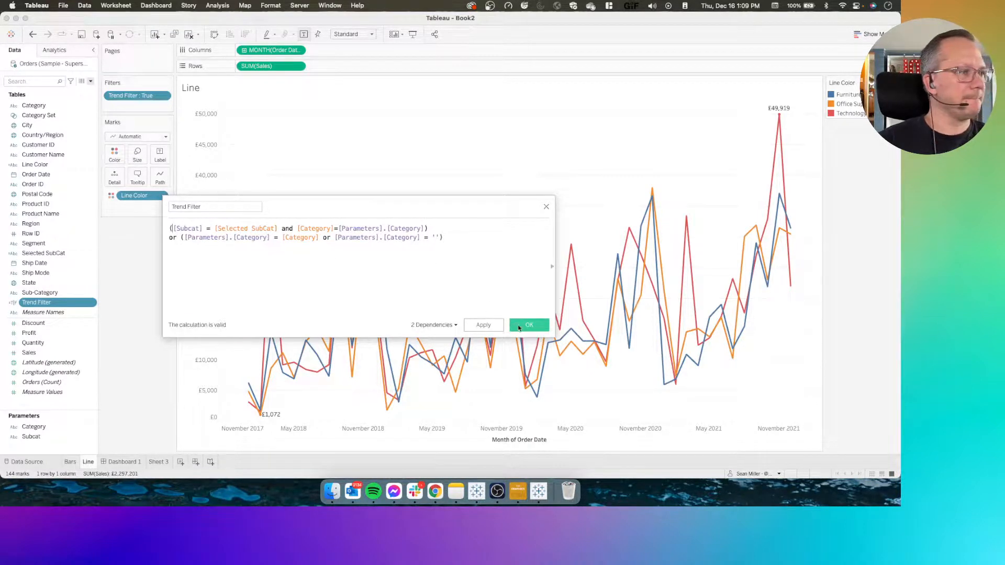
left_click(527, 325)
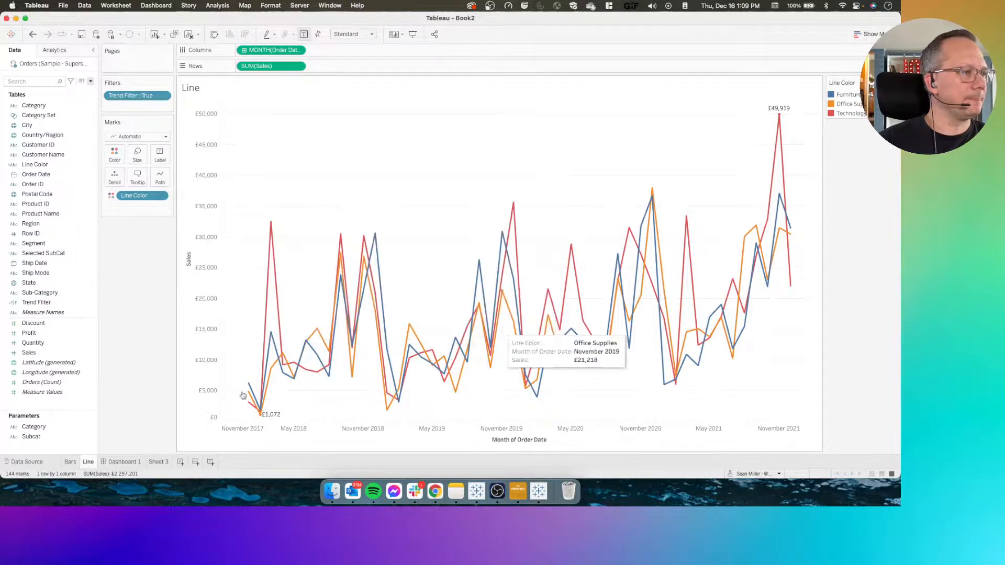
Test the drill-down on Dashboard 1 by selecting and deselecting the Furniture category
left_click(121, 462)
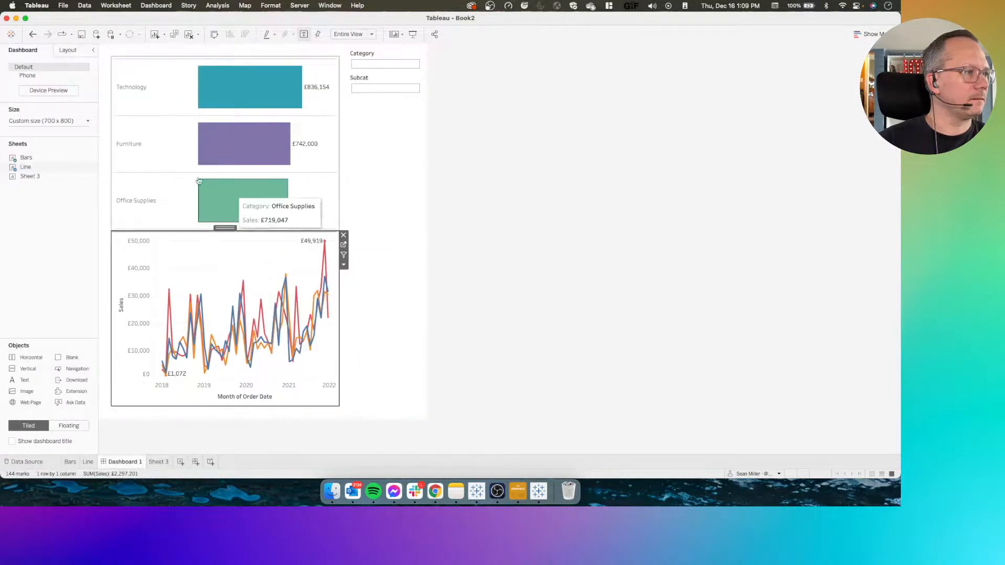
left_click(133, 153)
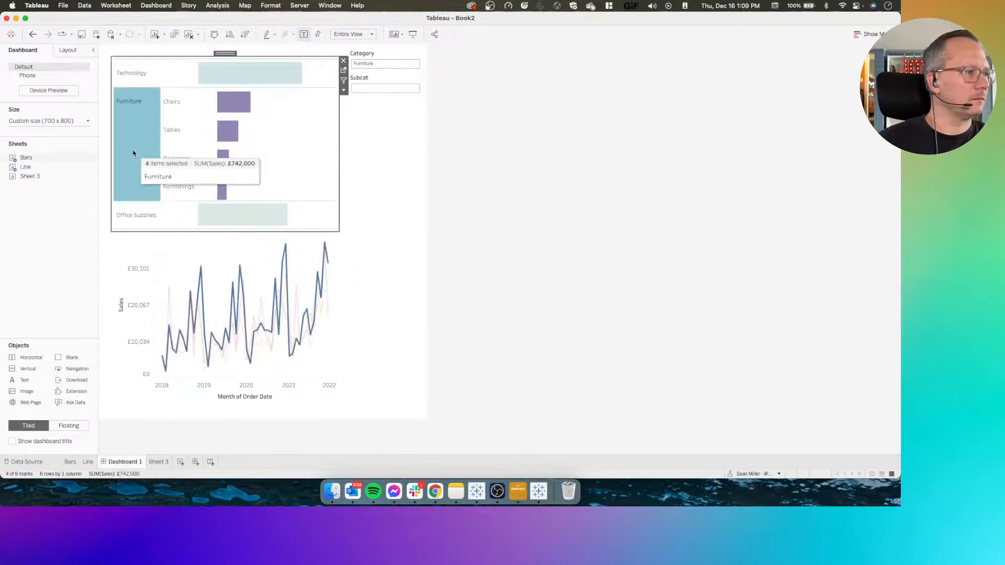
left_click(133, 152)
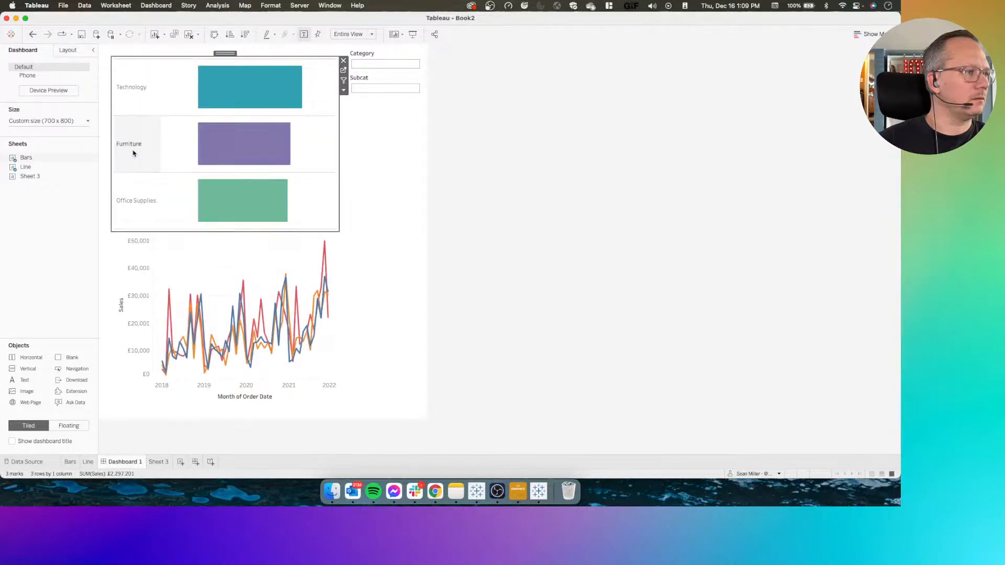
On the Line sheet, add "and [Parameters].[Category]=[Category]" to the first condition of the Line Color calculation and save it
left_click(242, 261)
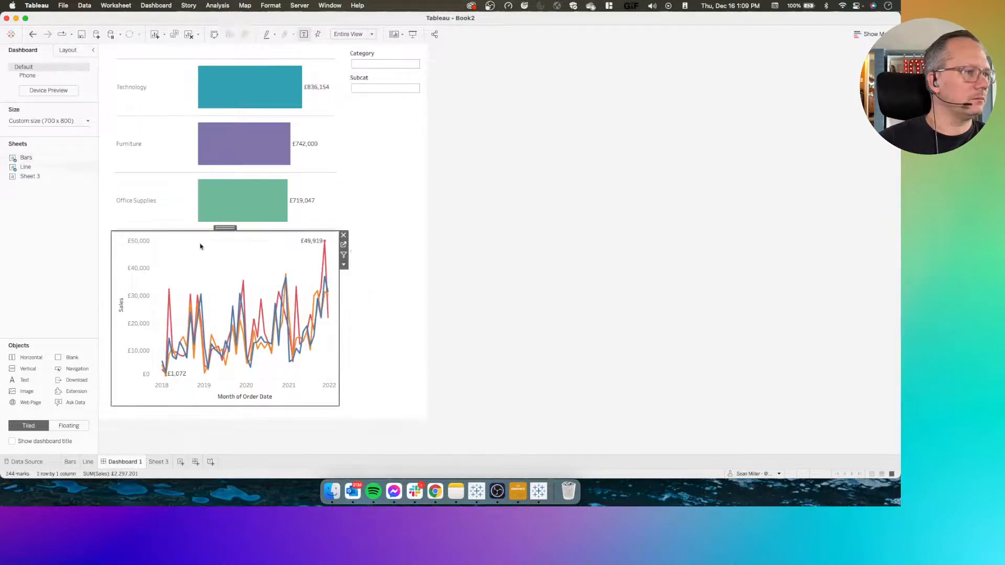
left_click(343, 245)
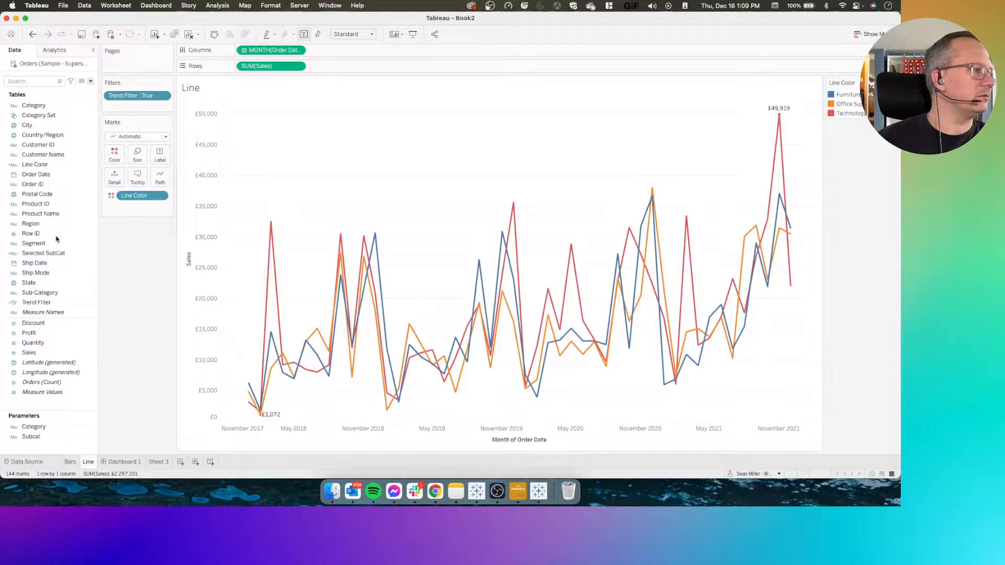
right_click(45, 166)
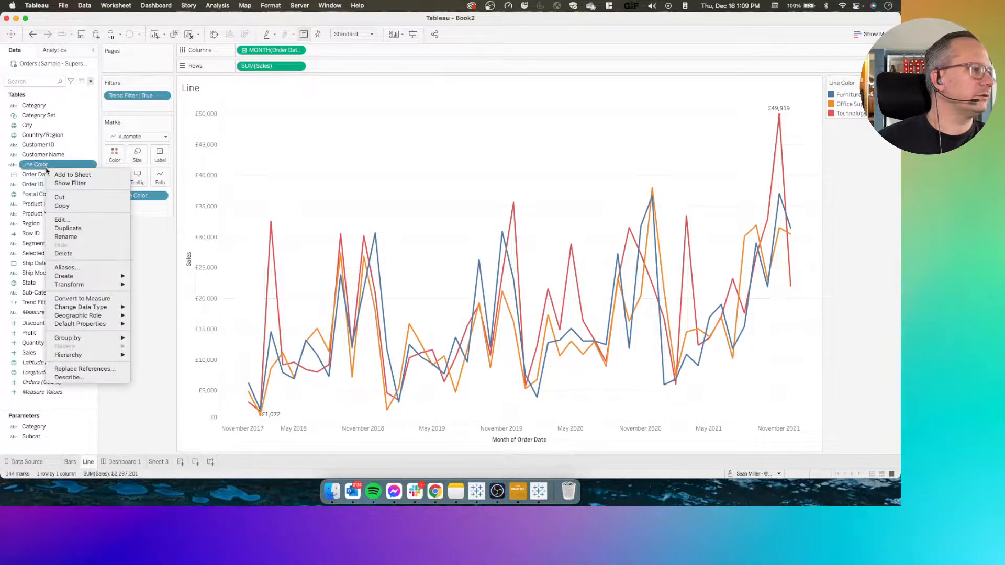
left_click(65, 220)
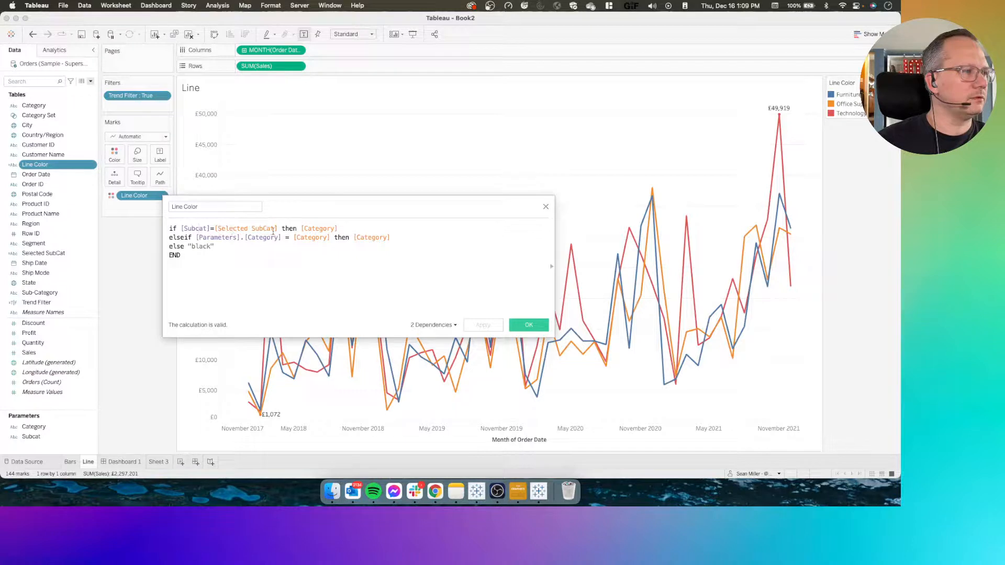
type("and  ")
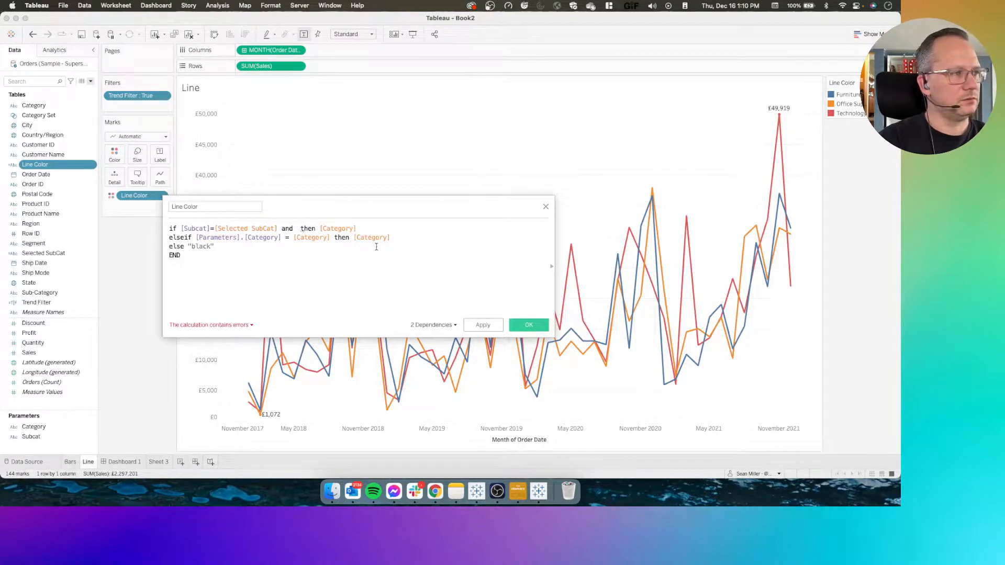
type("cat")
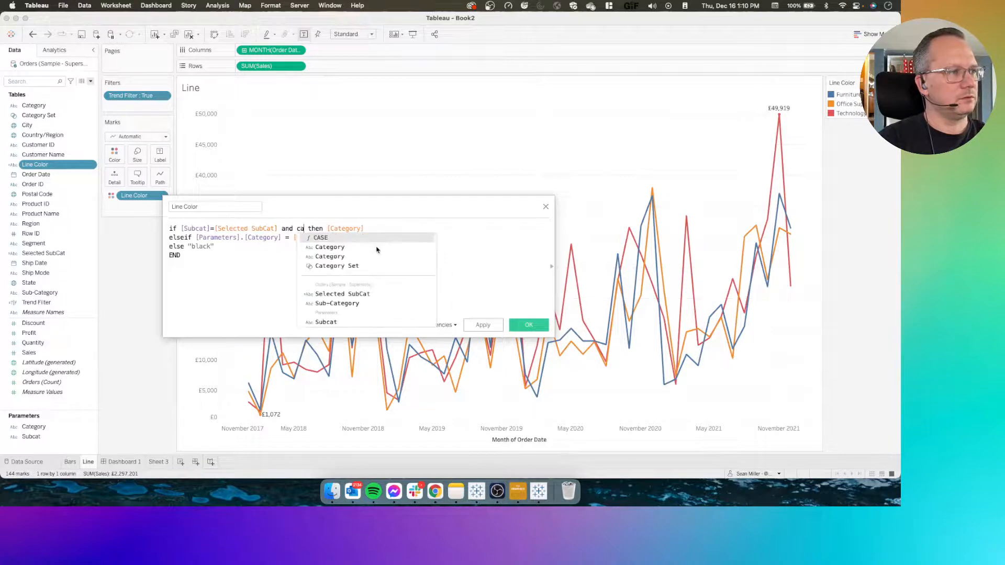
left_click(377, 247)
type("=")
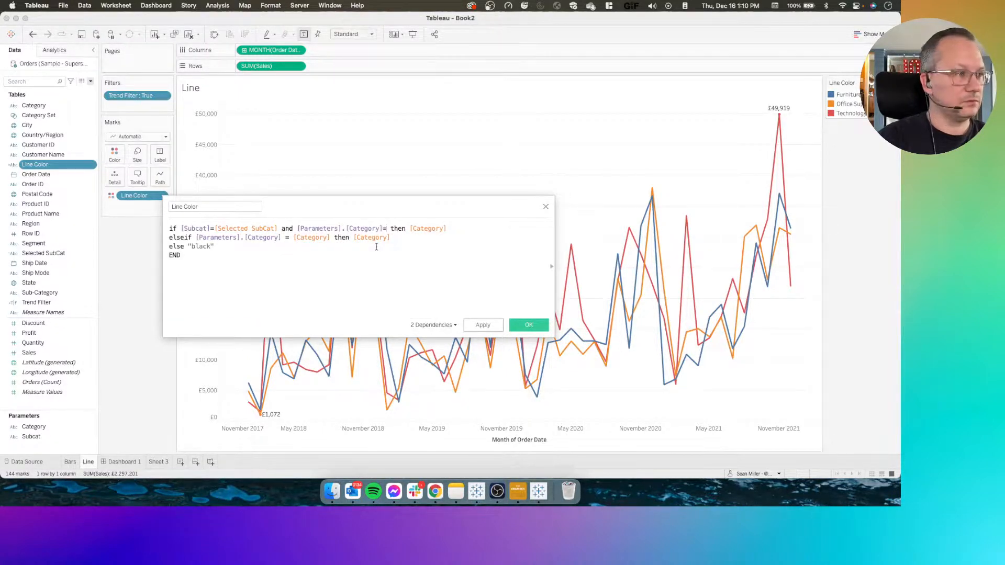
type("cat")
key("Return")
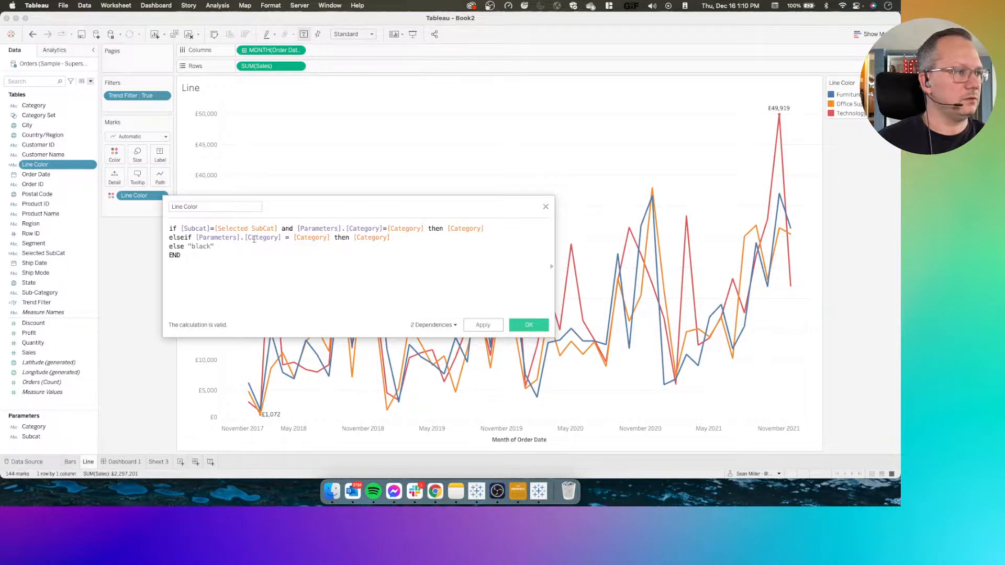
left_click(482, 325)
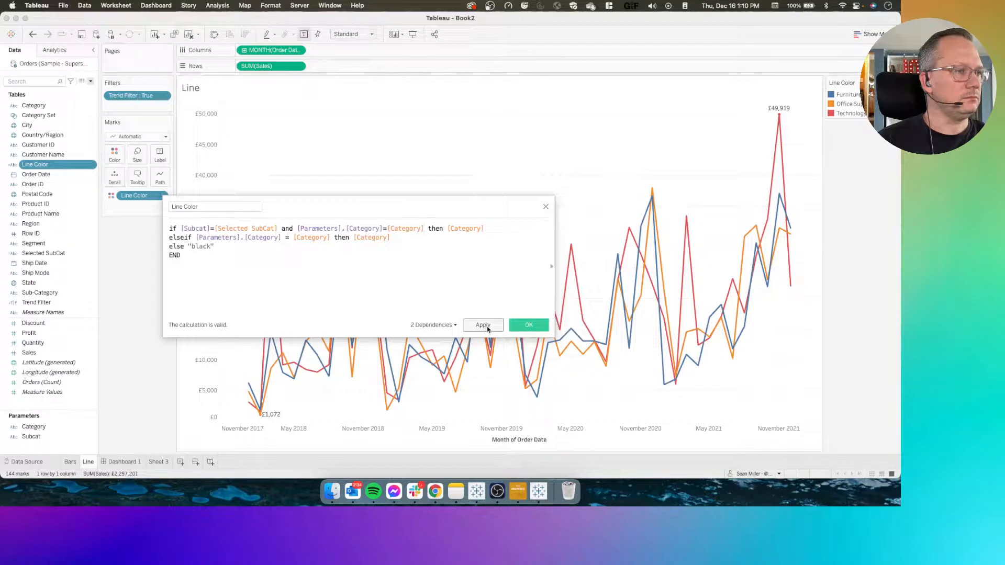
left_click(529, 326)
Recolor the "black" item of Line Color with the dark saved custom color
left_click(114, 154)
left_click(150, 187)
left_click(318, 177)
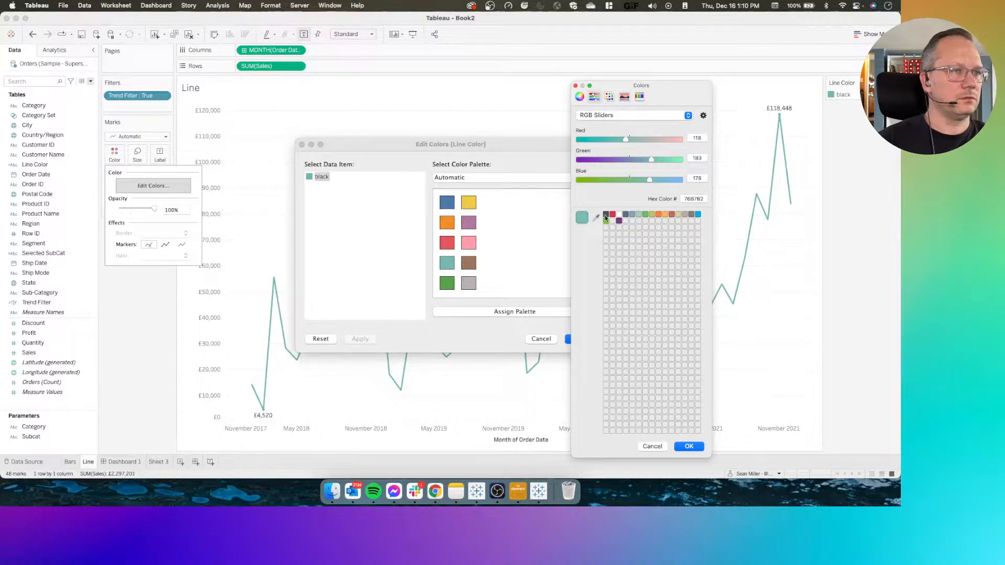
left_click(606, 214)
left_click(690, 446)
left_click(580, 339)
On Dashboard 1, drill into the Technology category and show the line chart's Line Color legend
left_click(120, 462)
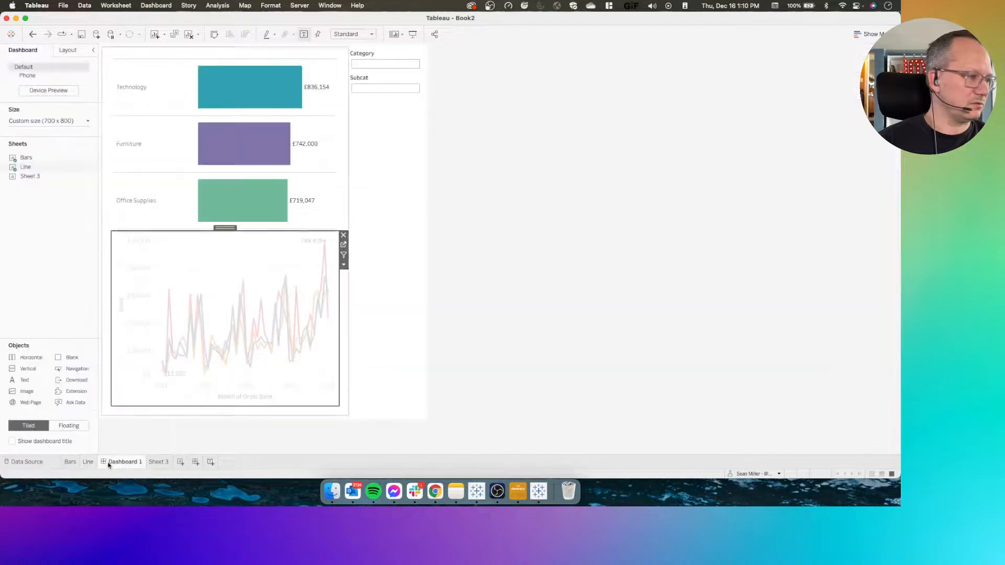
left_click(135, 106)
left_click(275, 258)
left_click(343, 265)
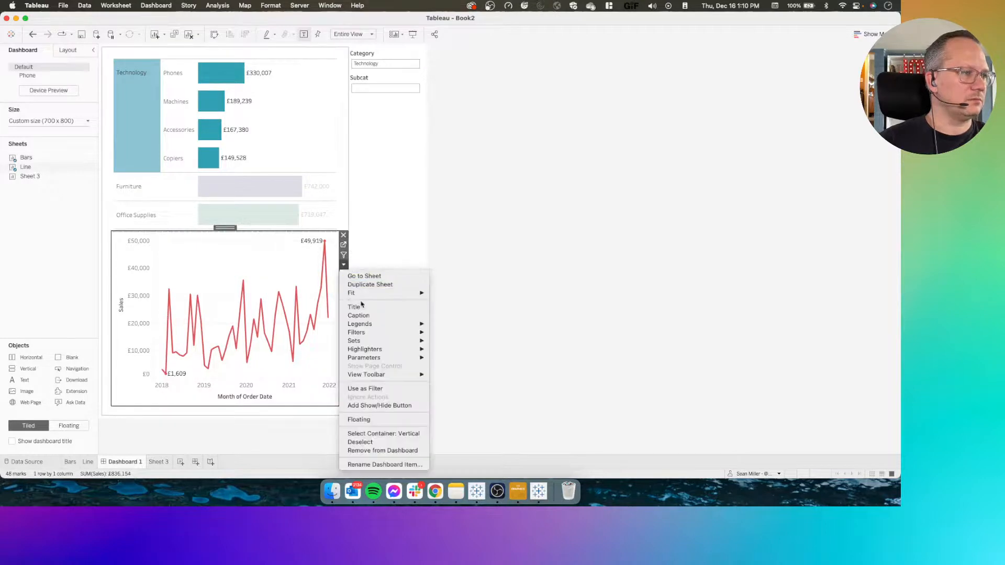
mouse_move(361, 323)
left_click(447, 327)
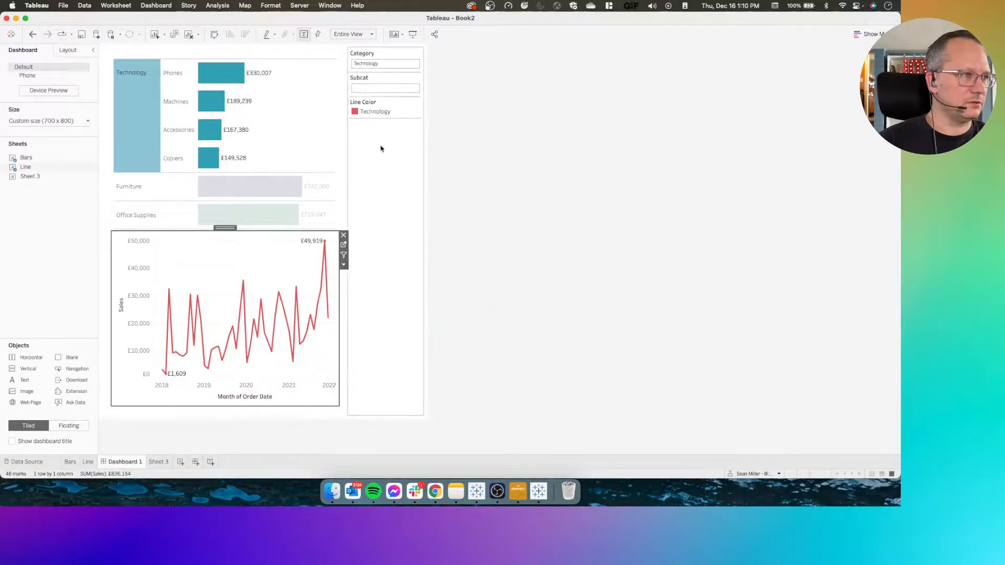
left_click(396, 108)
double_click(396, 108)
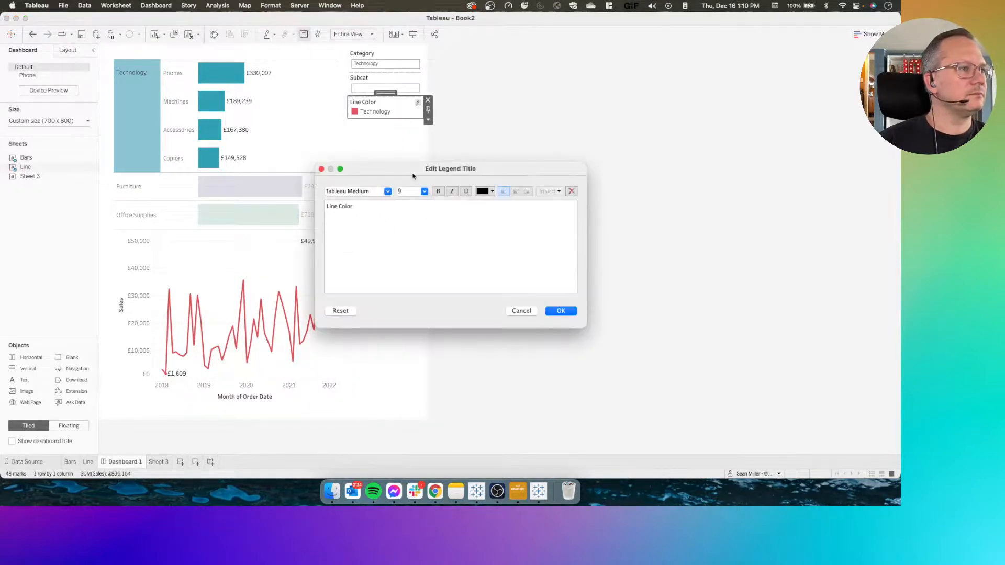
left_click(521, 311)
Recolor the Technology item of Line Color with the teal sampled from the Technology bars
double_click(376, 112)
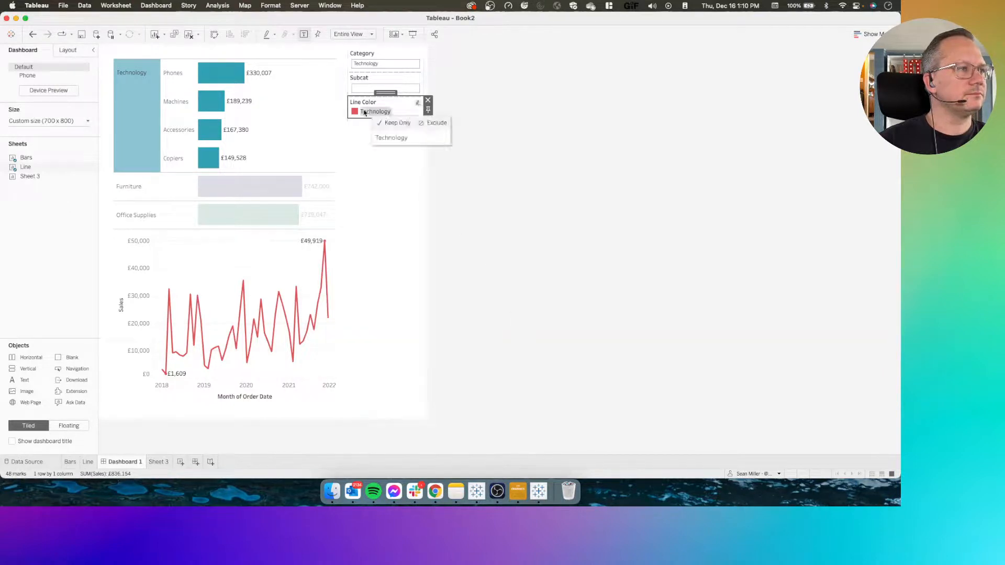
double_click(308, 178)
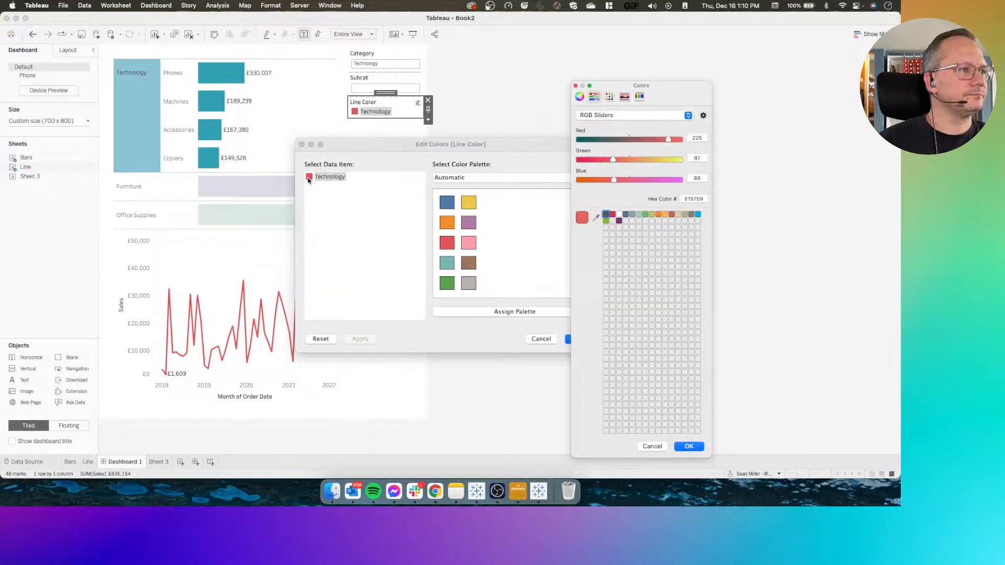
left_click(596, 217)
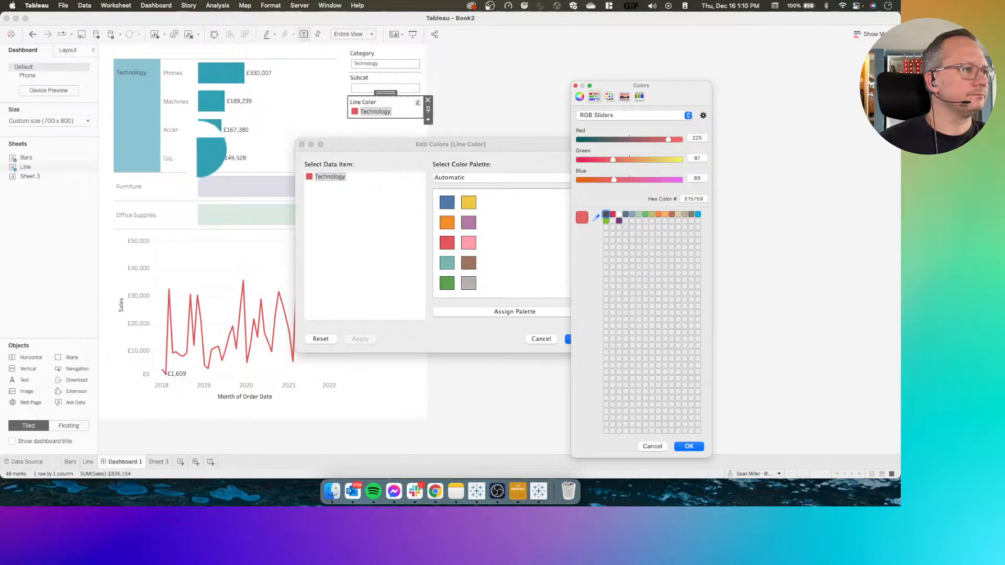
left_click(212, 154)
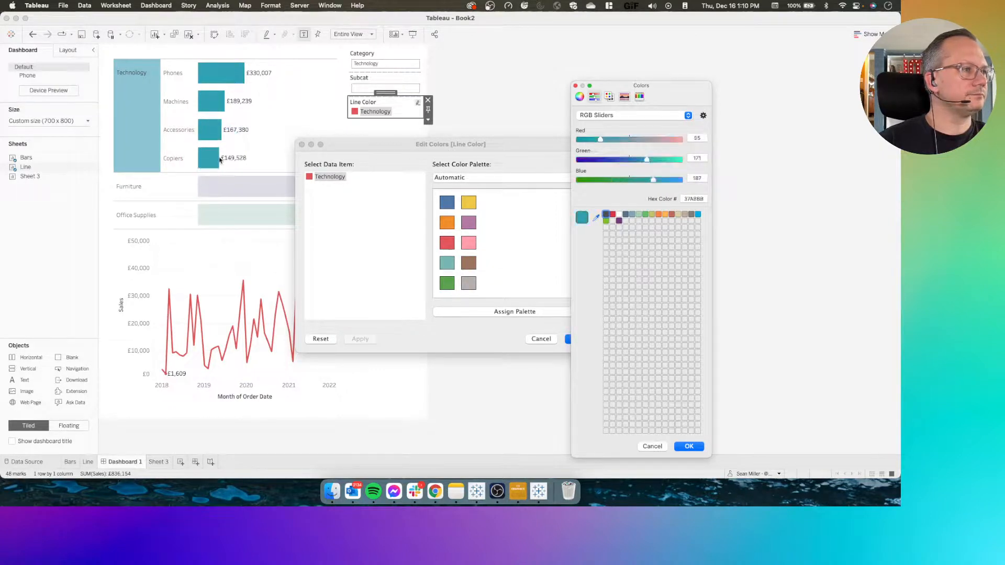
left_click(687, 446)
left_click(580, 340)
Drill into the Furniture category and recolor its Line Color item with the purple sampled from the Furniture bars
left_click(127, 195)
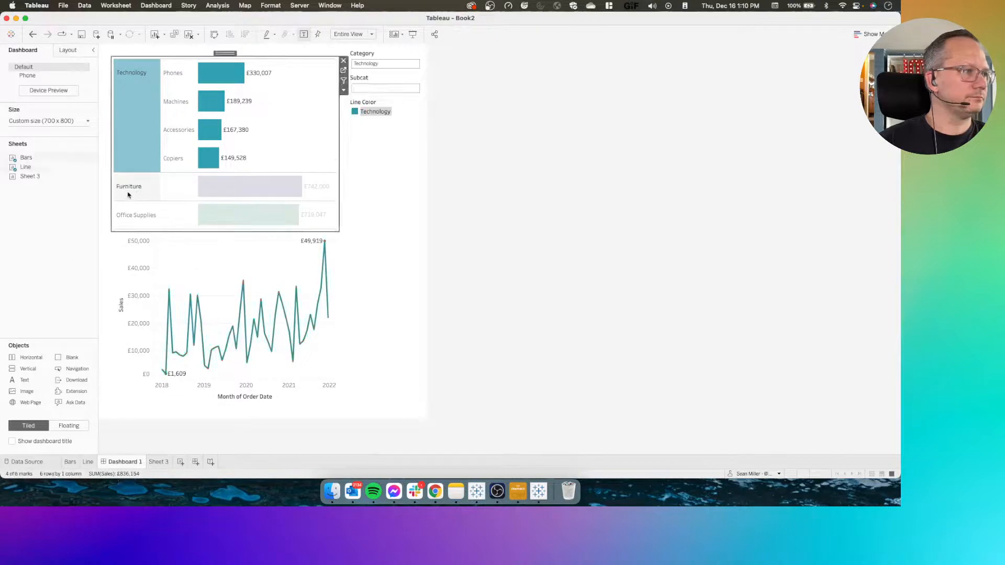
left_click(127, 195)
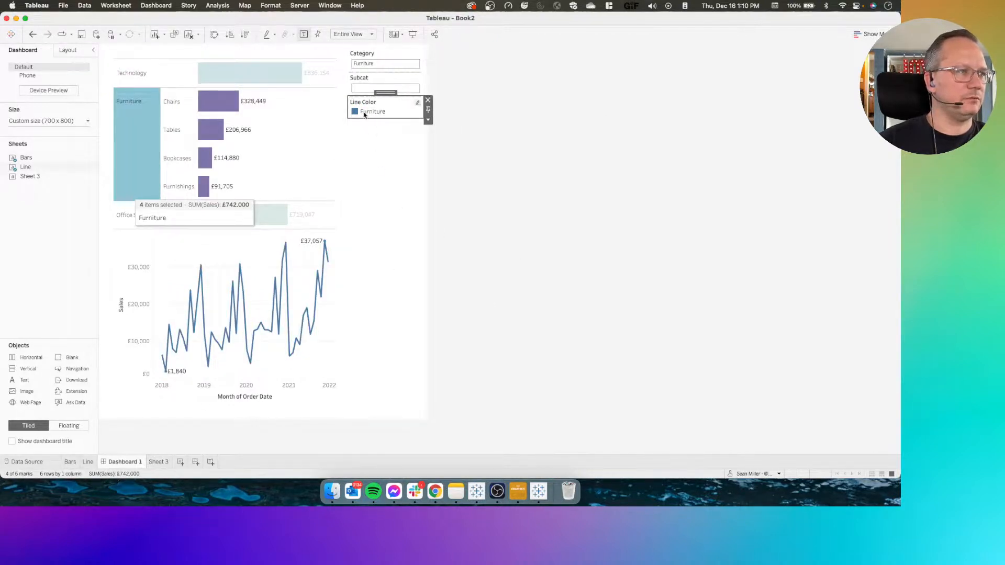
double_click(364, 116)
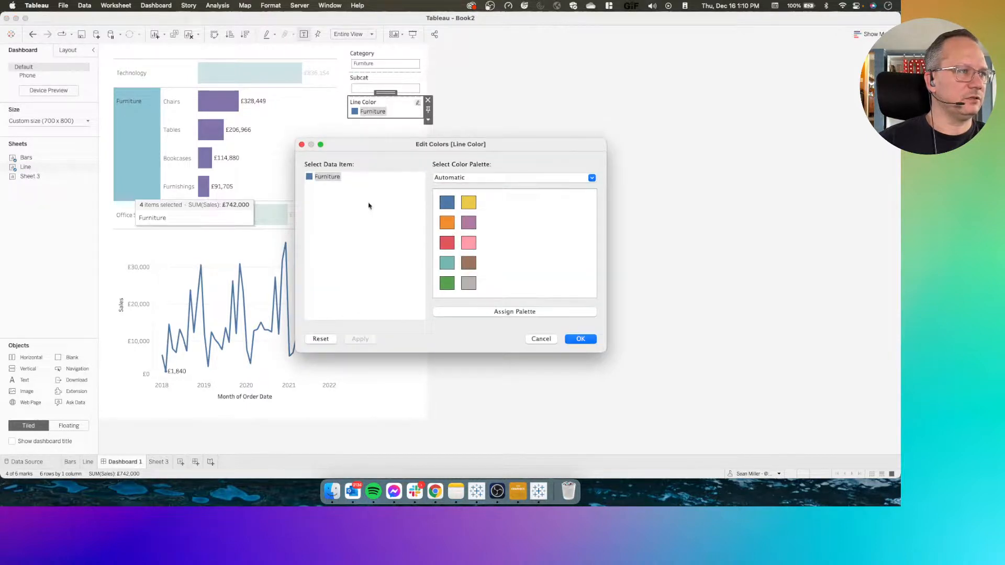
double_click(309, 178)
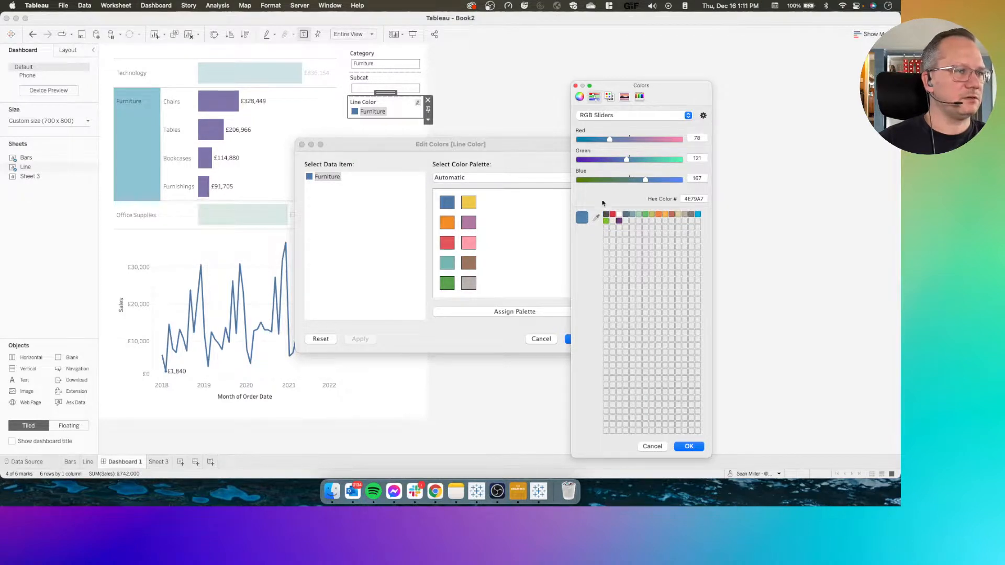
left_click(596, 219)
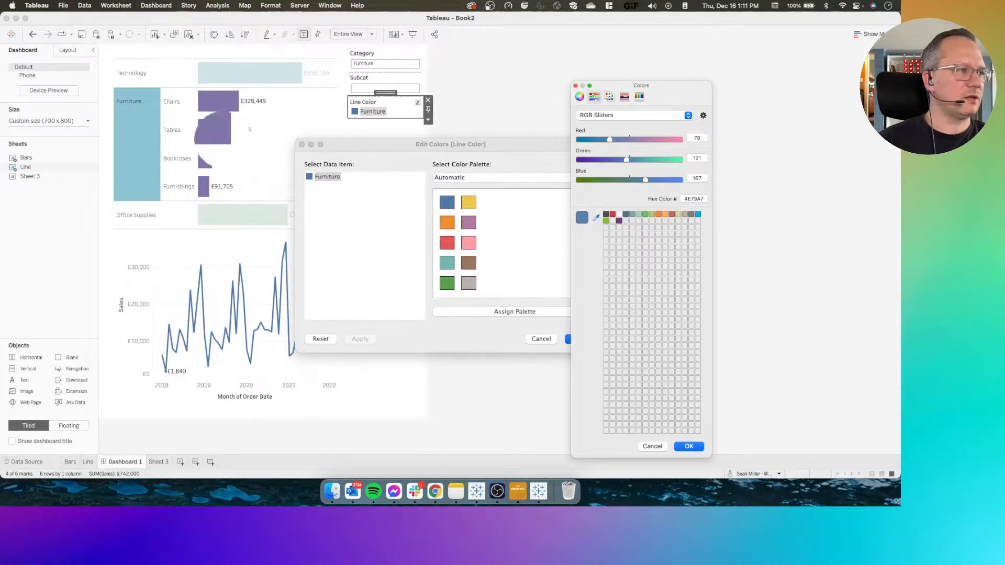
left_click(219, 135)
left_click(688, 446)
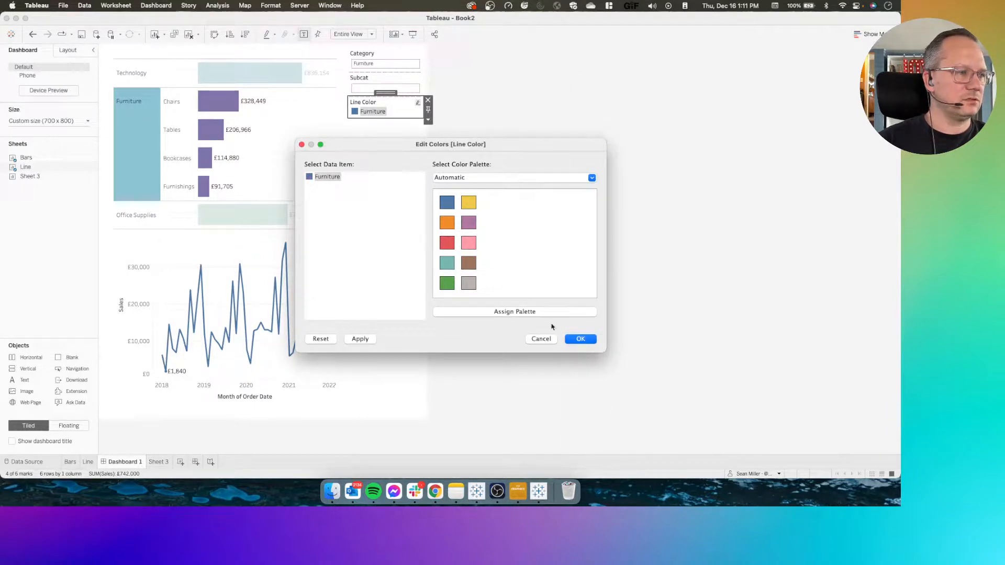
left_click(580, 339)
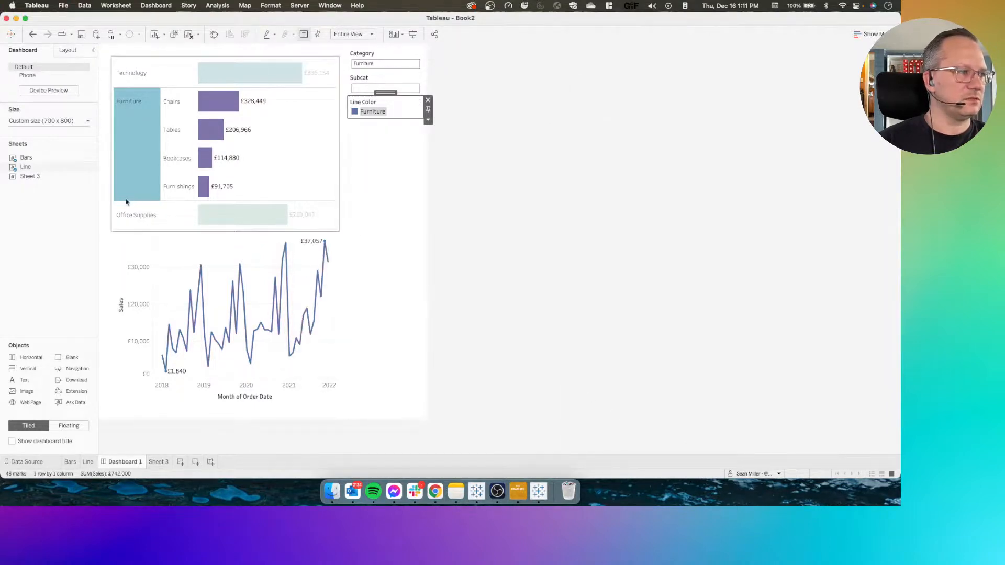
Switch the drill-down to the Office Supplies category so its Line Color item can be edited
left_click(140, 216)
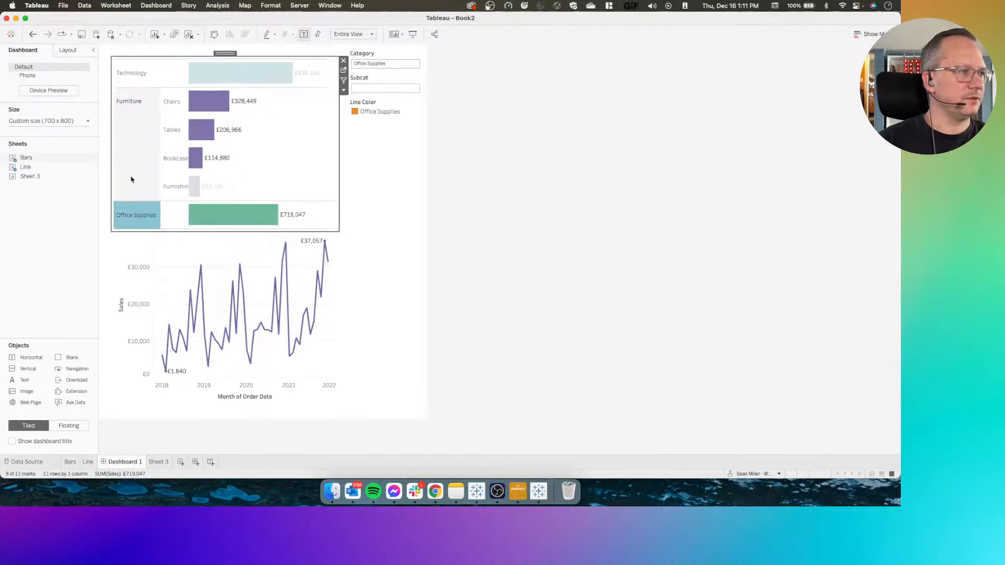
left_click(281, 107)
left_click(130, 195)
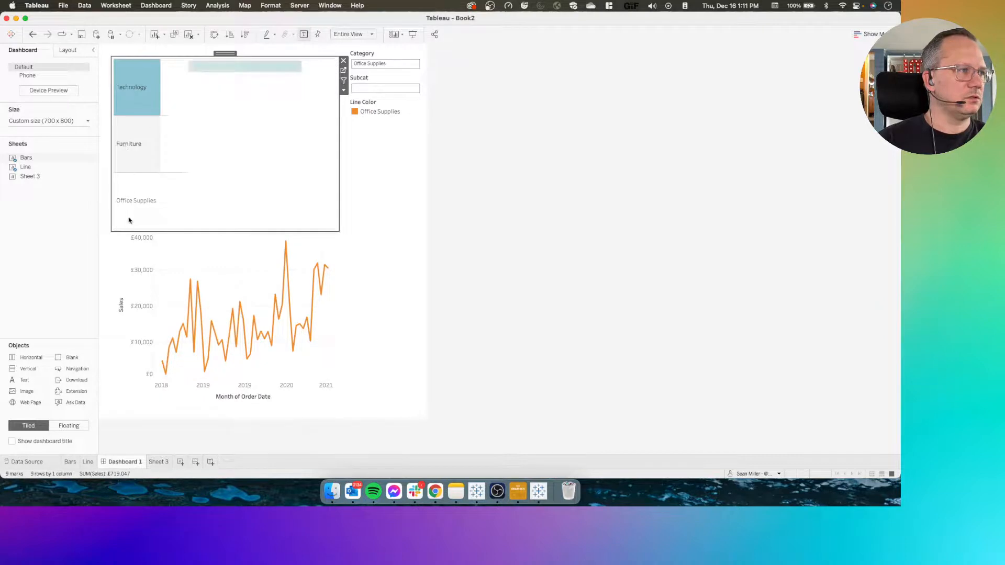
left_click(461, 220)
left_click(233, 183)
left_click(131, 182)
left_click(131, 182)
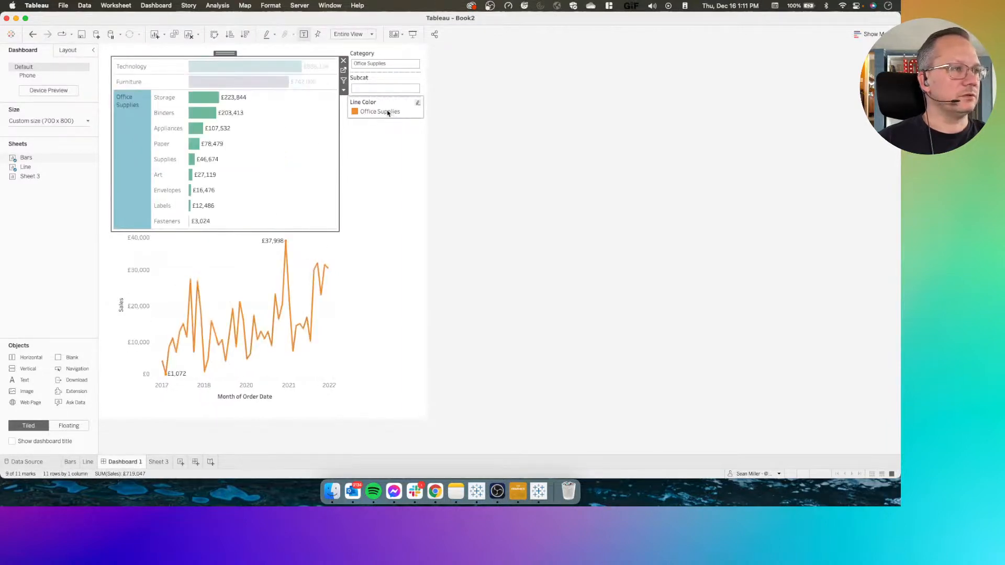
Recolor the Office Supplies item of Line Color with the green sampled from the Office Supplies bars
right_click(393, 114)
left_click(413, 126)
double_click(334, 176)
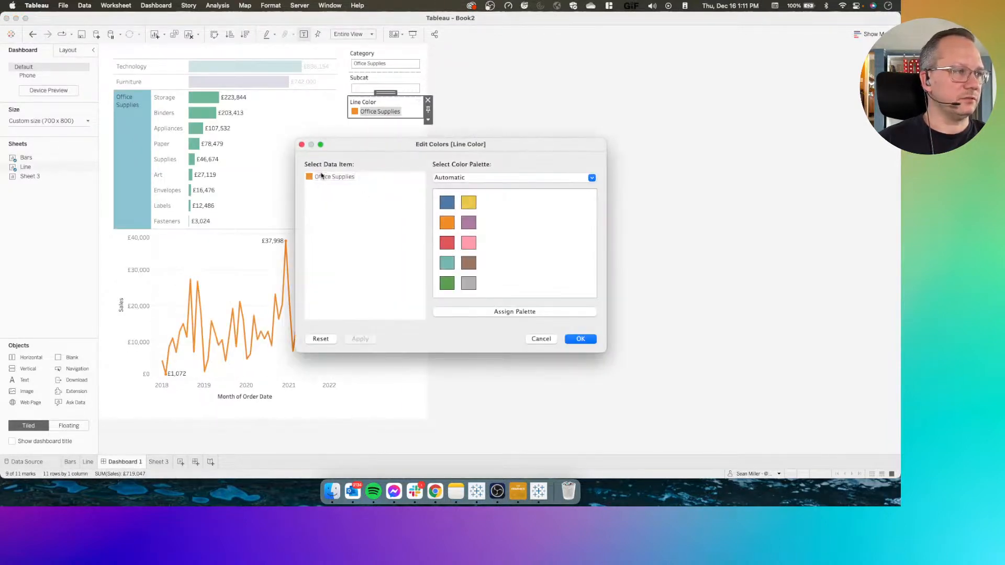
left_click(597, 218)
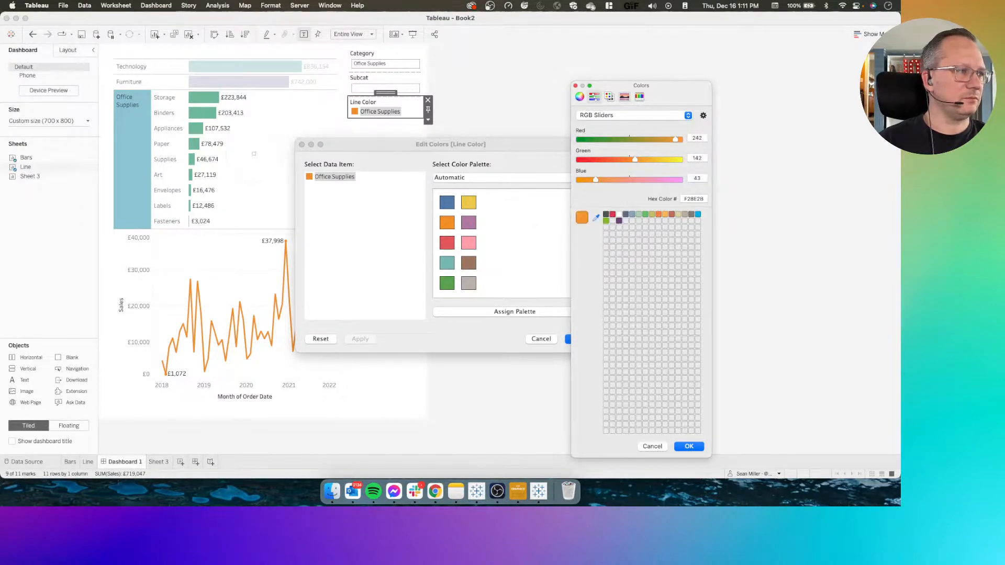
left_click(194, 116)
left_click(689, 446)
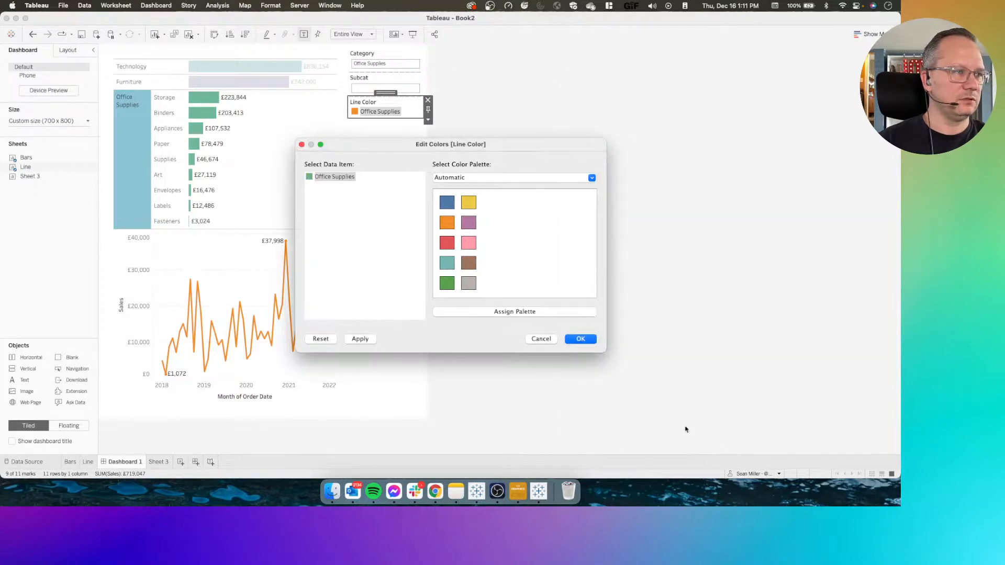
left_click(581, 339)
Collapse the Office Supplies drill-down and delete the layout container holding the Category, Subcat and Line Color controls
left_click(130, 129)
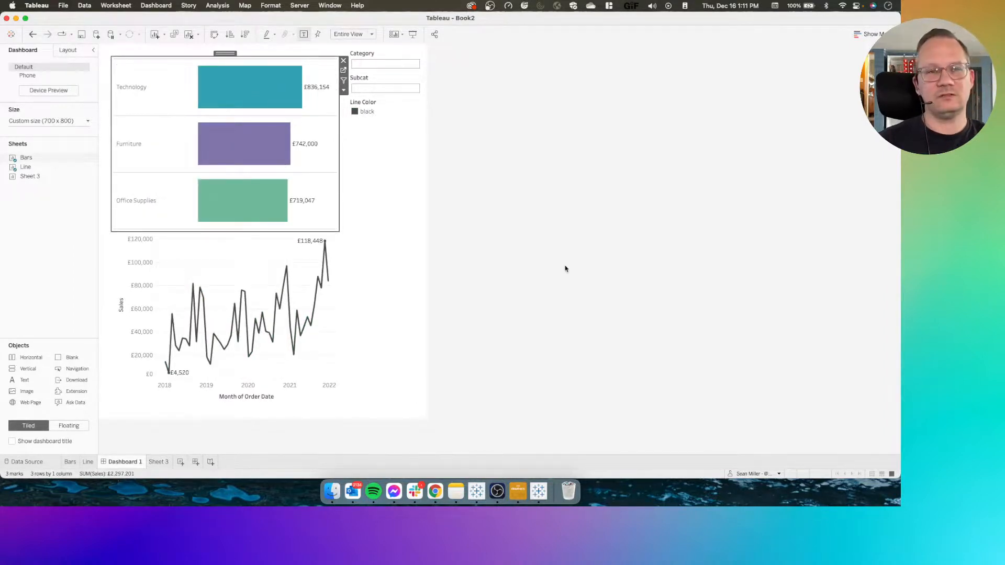
left_click(487, 217)
left_click(411, 253)
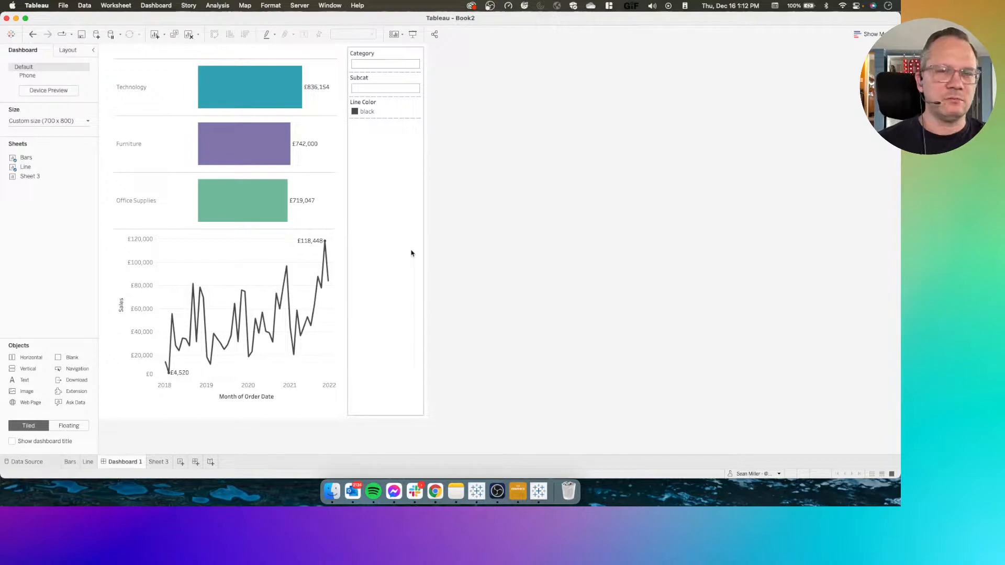
left_click(411, 253)
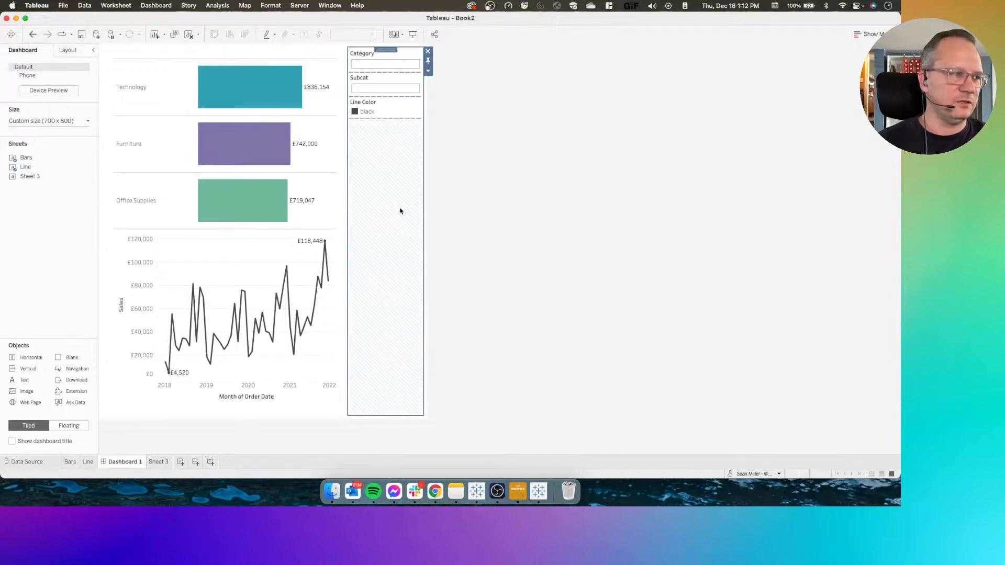
left_click(428, 51)
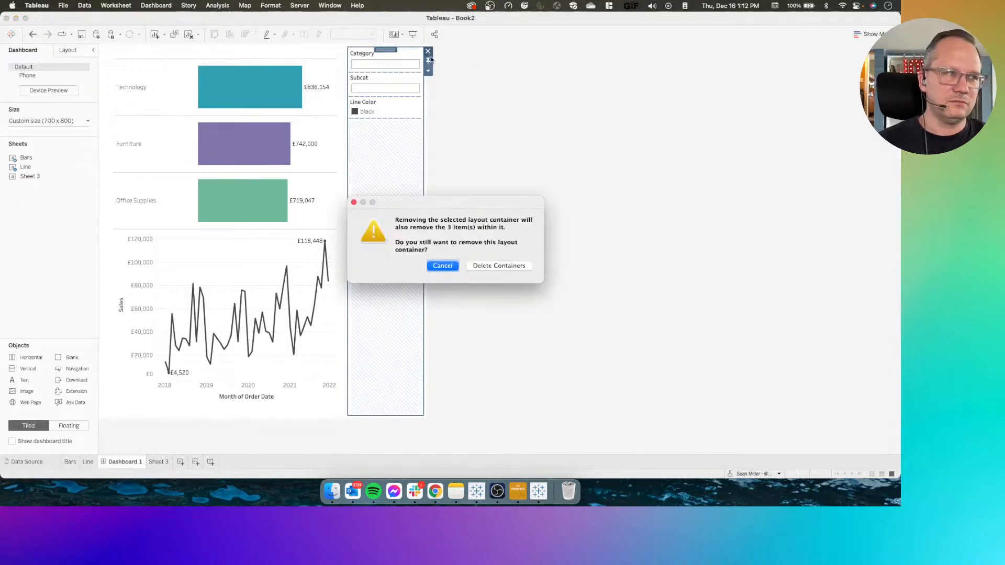
left_click(484, 267)
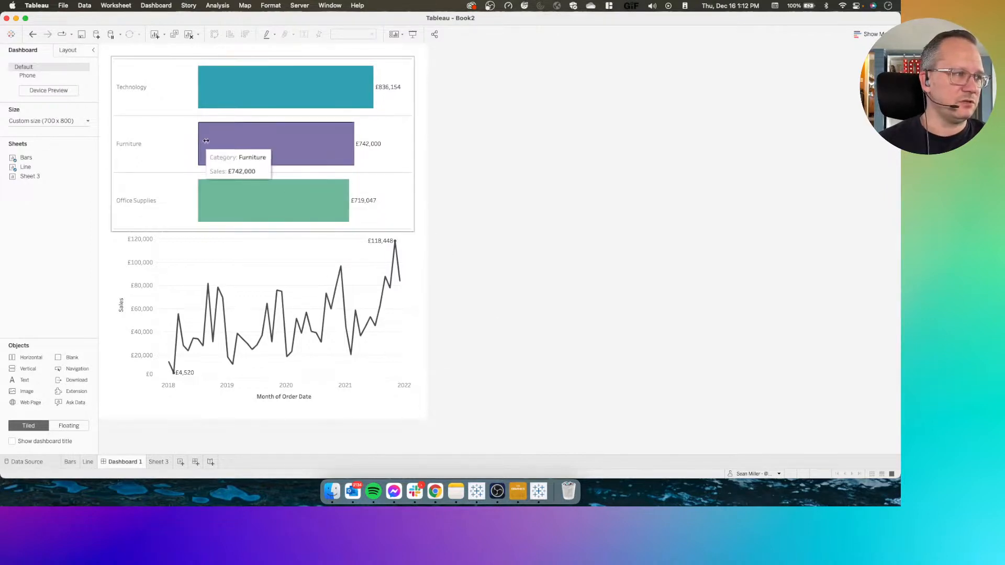
Test the finished drill-down by expanding Furniture from its bar and collapsing it again from the Tables bar
left_click(252, 137)
left_click(252, 137)
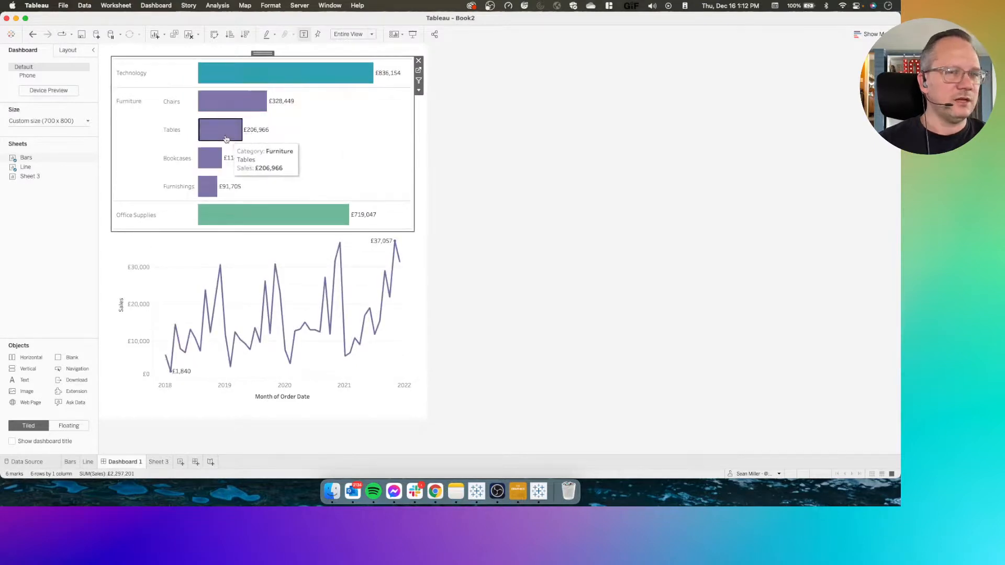
left_click(226, 139)
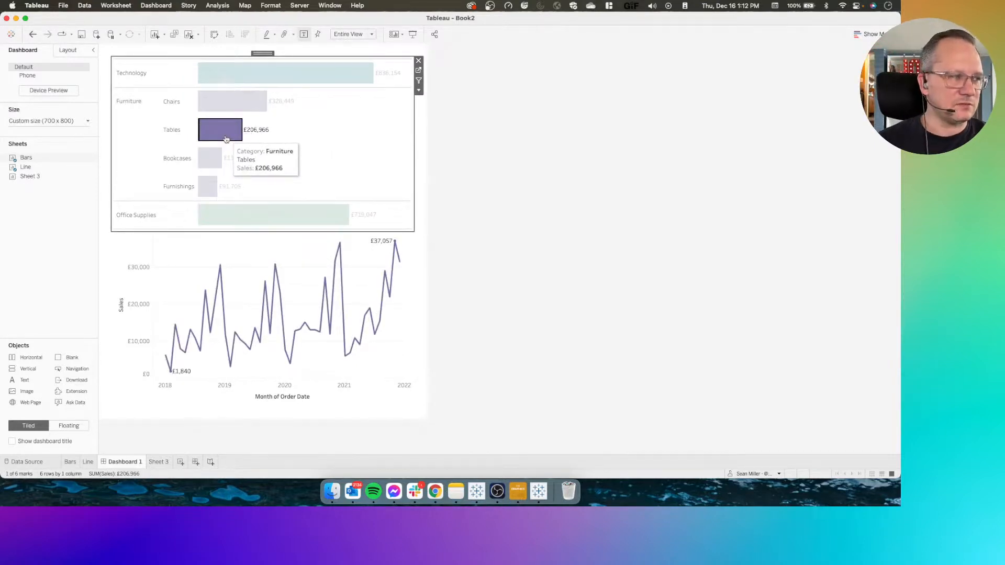
left_click(226, 139)
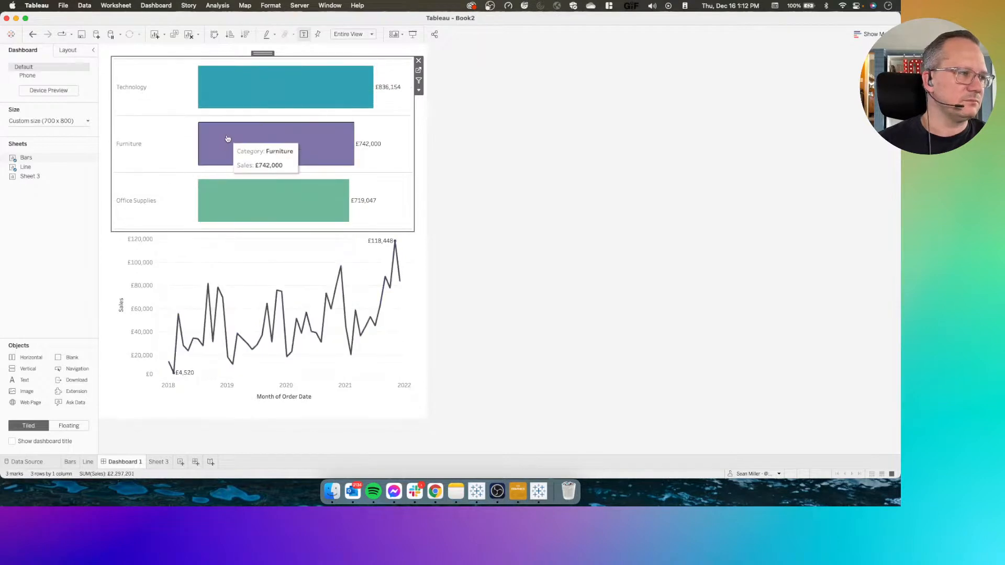